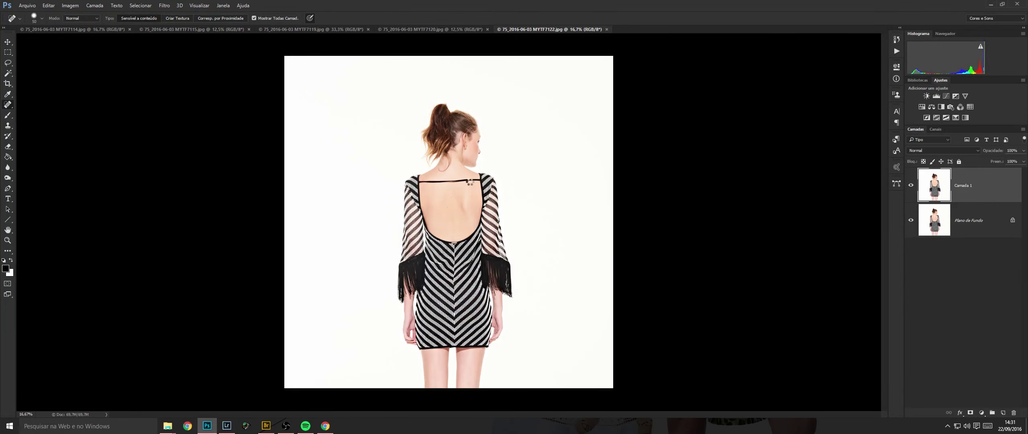
Hide Camada 1 behind a black mask and paint white over the model's legs to reveal the layer there.
key(F2)
drag(439, 254, 498, 281)
key(])
drag(504, 321, 481, 134)
drag(457, 229, 408, 299)
drag(347, 249, 339, 296)
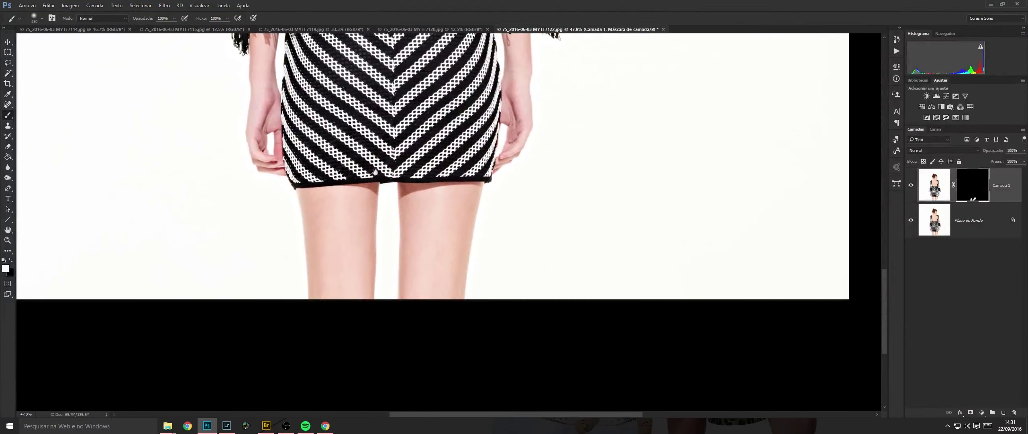
Paint white on the Camada 1 mask over the model's bare back inside the dress opening.
drag(384, 52, 397, 197)
scroll(420, 190, up, 4)
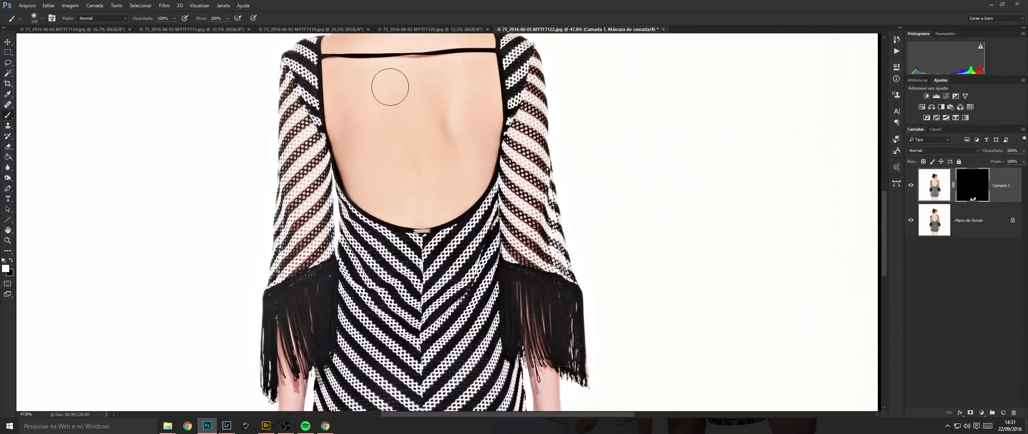
drag(433, 171, 414, 204)
mouse_move(412, 115)
mouse_down()
mouse_move(415, 209)
mouse_move(440, 212)
mouse_up()
Reduce the brush size and paint white on the mask over the model's upper shoulders, neck and face.
key([)
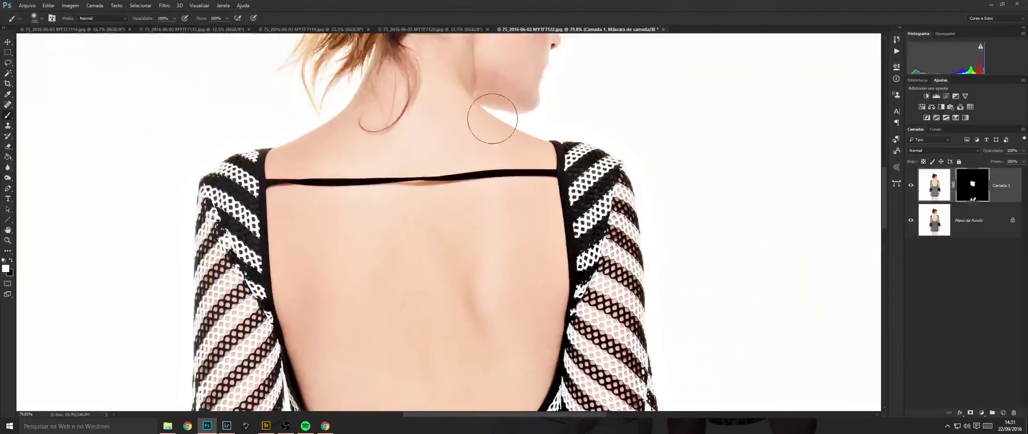
key([)
key([)
key(bracketleft)
key(bracketleft)
scroll(345, 182, up, 3)
scroll(345, 182, right, 2)
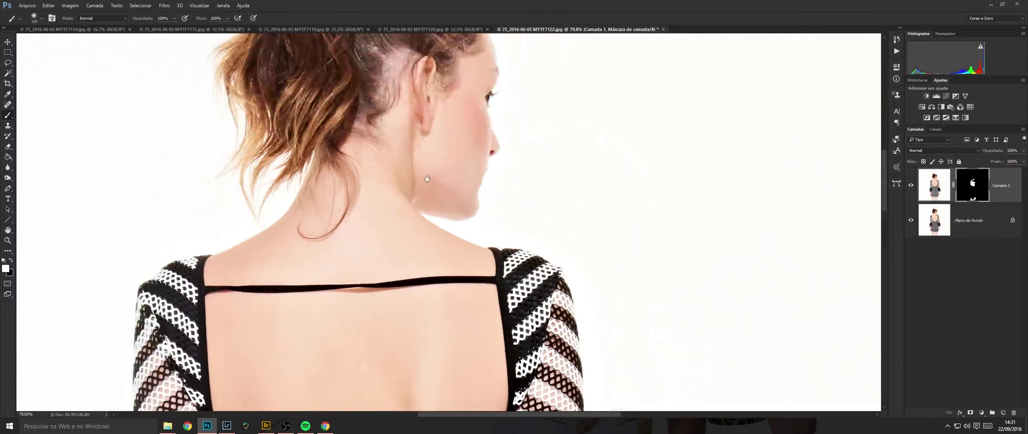
Merge the visible layers of the back-view photo, then save and close it.
key(ctrl+shift+e)
scroll(502, 171, down, 5)
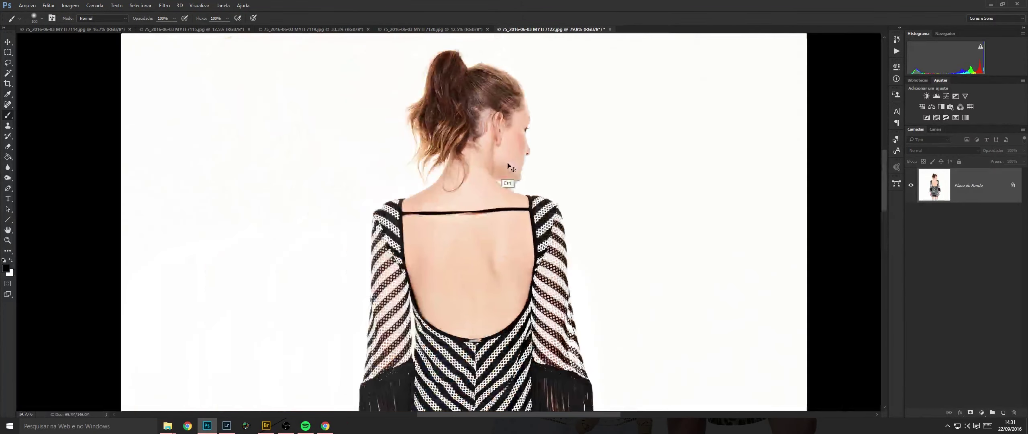
key(ctrl+s)
key(ctrl+w)
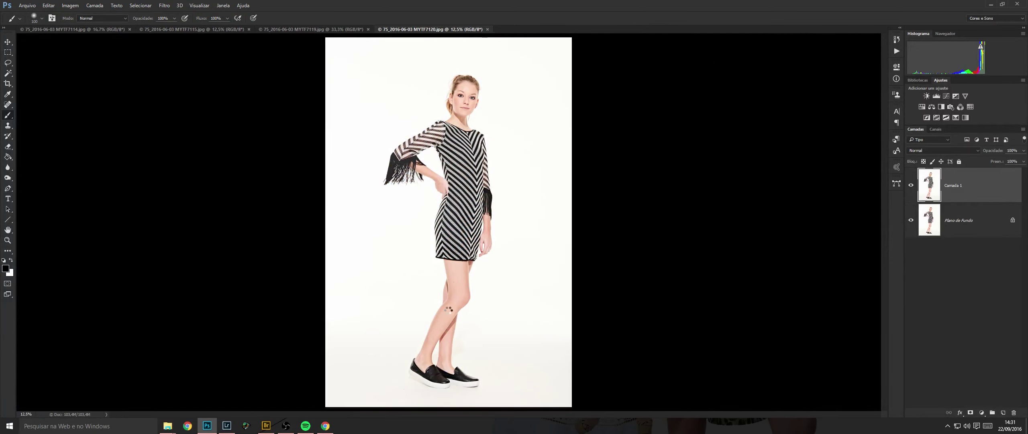
Mask Camada 1 in the side-pose photo with black and paint white over the legs and the floor around the shoes.
drag(446, 313, 478, 317)
mouse_move(460, 312)
mouse_down()
mouse_move(413, 182)
mouse_move(354, 265)
mouse_move(389, 285)
mouse_move(370, 258)
mouse_up()
key(bracketright)
key(bracketright)
drag(397, 357, 433, 169)
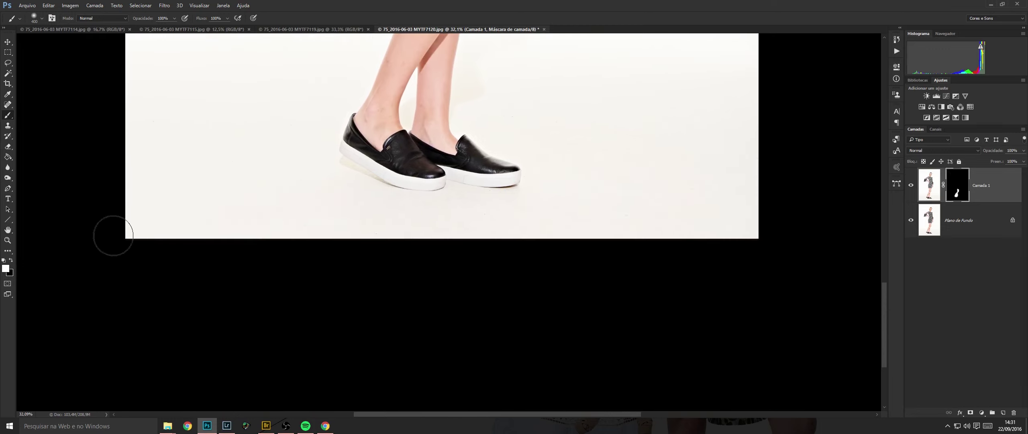
mouse_move(486, 217)
mouse_down()
mouse_move(609, 248)
mouse_move(562, 129)
mouse_move(492, 213)
mouse_move(605, 197)
mouse_up()
Paint white on the mask over the hand, and with a smaller brush over the neck and face.
drag(503, 144, 468, 373)
drag(446, 152, 479, 377)
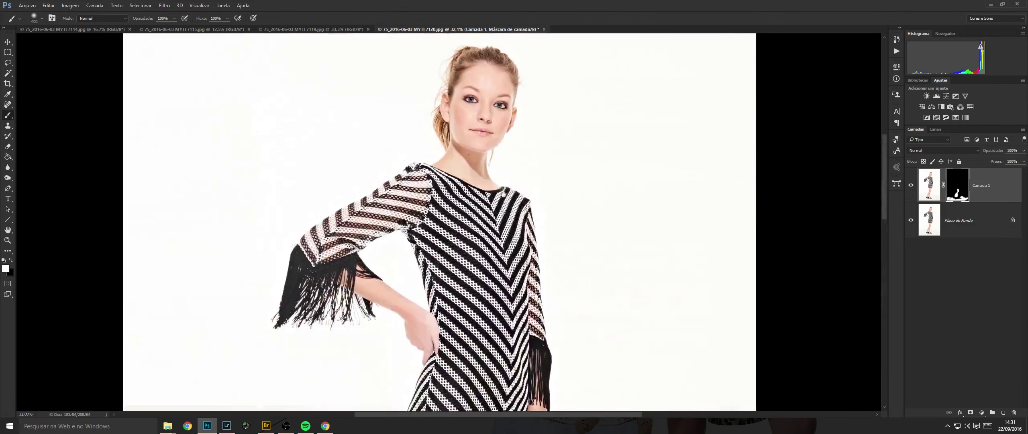
click(423, 318)
mouse_move(478, 176)
mouse_down()
mouse_move(468, 246)
mouse_move(498, 237)
mouse_up()
key(bracketleft)
key(bracketleft)
mouse_move(475, 210)
mouse_down()
mouse_move(520, 247)
mouse_move(484, 247)
mouse_move(501, 264)
mouse_up()
drag(485, 107, 498, 177)
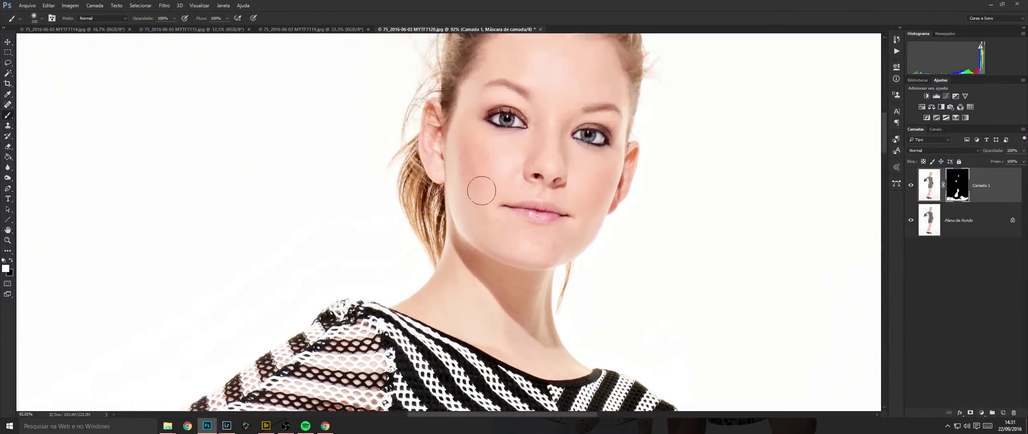
drag(560, 75, 537, 153)
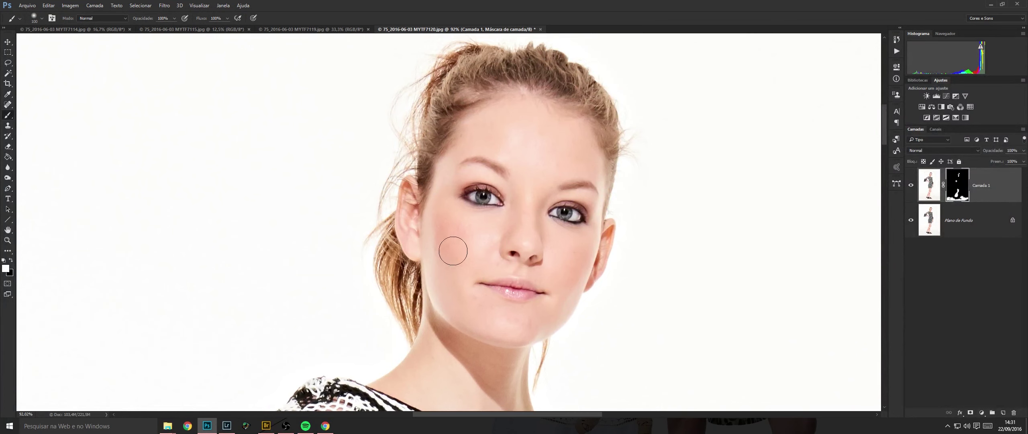
Merge Camada 1 down and heal the small blemishes on the model's face and neck with the Spot Healing Brush.
key(ctrl+e)
key(j)
key(x)
mouse_move(557, 261)
mouse_down()
mouse_move(590, 262)
mouse_move(552, 277)
mouse_move(526, 185)
mouse_move(558, 188)
mouse_up()
drag(492, 177, 503, 182)
click(564, 219)
drag(597, 233, 530, 243)
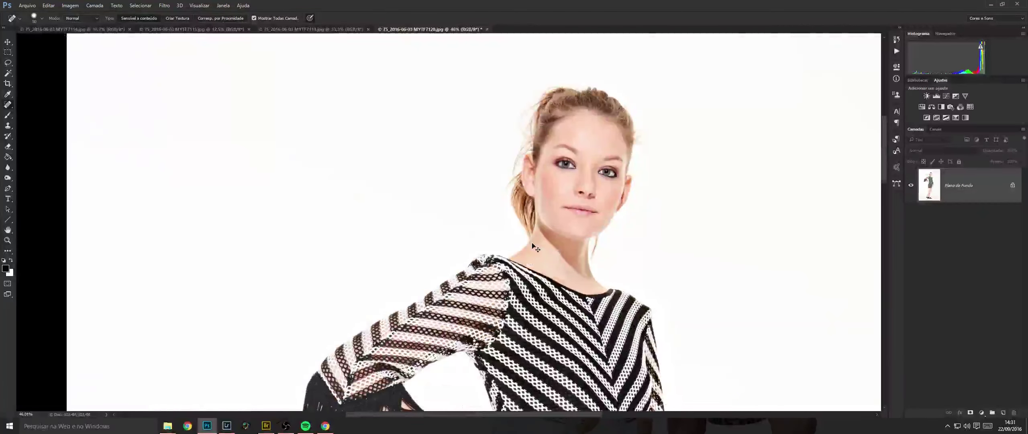
Save and close the retouched side-pose photo.
key(ctrl+s)
key(ctrl+w)
Mask Camada 1 in the sleeve close-up with black and paint white over the forearm, neck and chin.
key(F2)
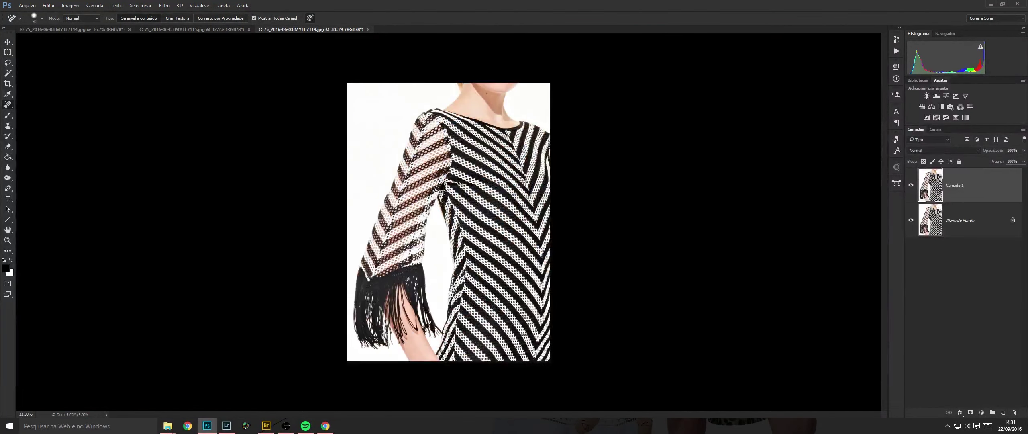
drag(449, 334, 500, 334)
drag(417, 349, 502, 307)
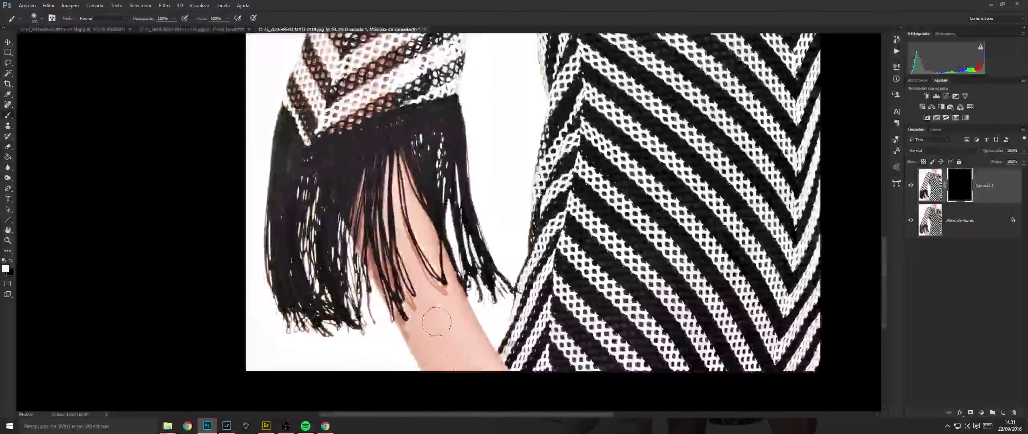
drag(436, 326, 475, 342)
drag(543, 167, 488, 401)
scroll(471, 340, up, 5)
scroll(504, 185, up, 2)
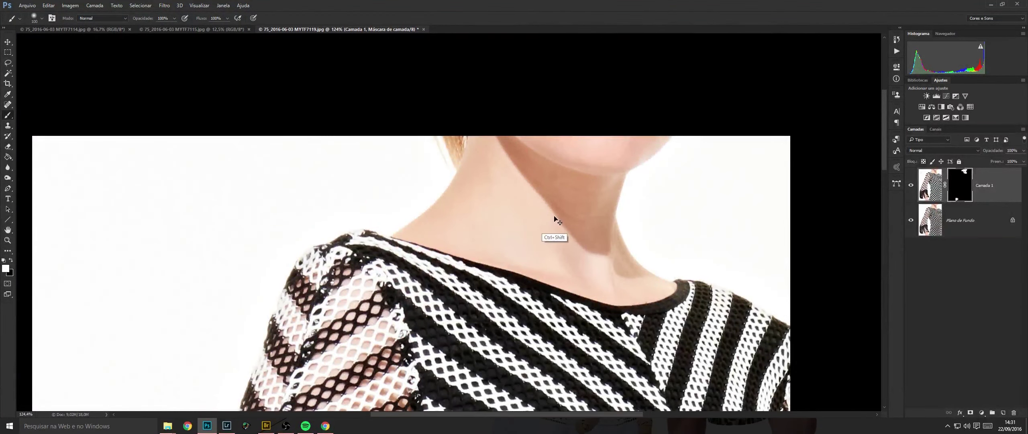
Merge the visible layers of the sleeve close-up, then save and close it.
key(ctrl+shift+e)
drag(611, 202, 550, 211)
key(ctrl+s)
key(ctrl+w)
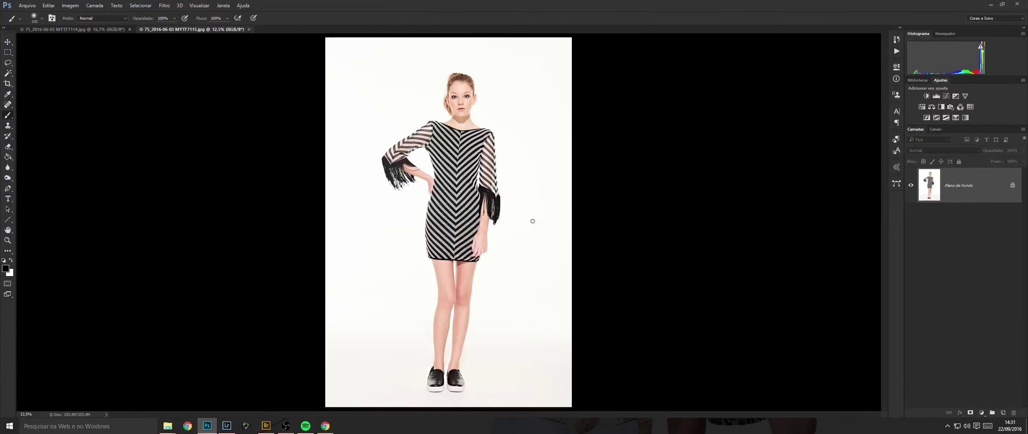
Duplicate the background of the full-length front-view photo, mask the copy with black and paint white over the legs.
key(ctrl+j)
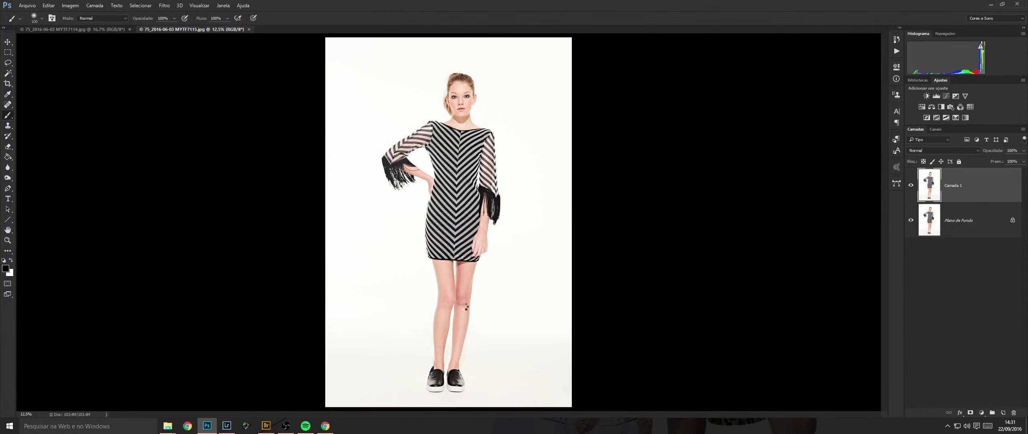
mouse_move(446, 302)
mouse_down()
mouse_move(497, 266)
mouse_move(487, 286)
mouse_up()
mouse_move(431, 256)
mouse_down()
mouse_move(506, 228)
mouse_move(478, 260)
mouse_up()
drag(423, 187, 425, 186)
Paint white on the mask across the floor around the shoes and along the photo's lower edge.
drag(497, 346, 489, 174)
drag(433, 275, 383, 308)
drag(360, 362, 452, 186)
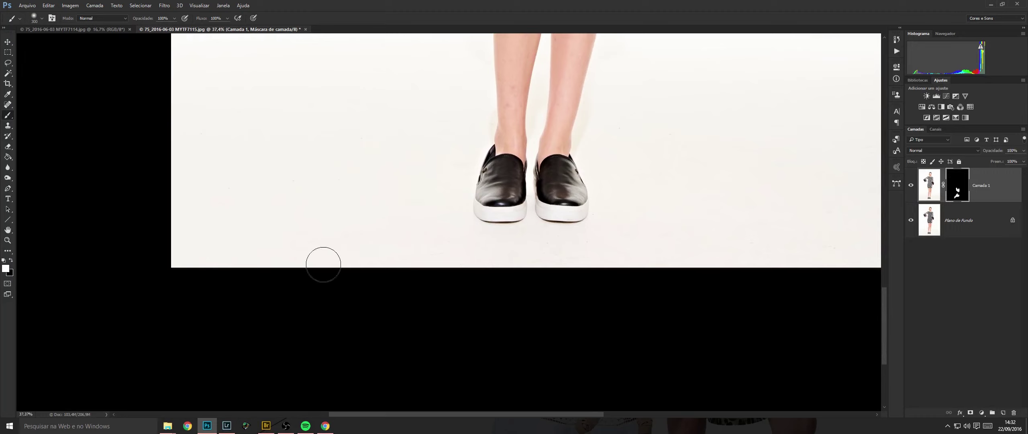
mouse_move(359, 254)
mouse_down()
mouse_move(522, 255)
mouse_move(617, 218)
mouse_move(605, 225)
mouse_up()
drag(758, 188, 493, 232)
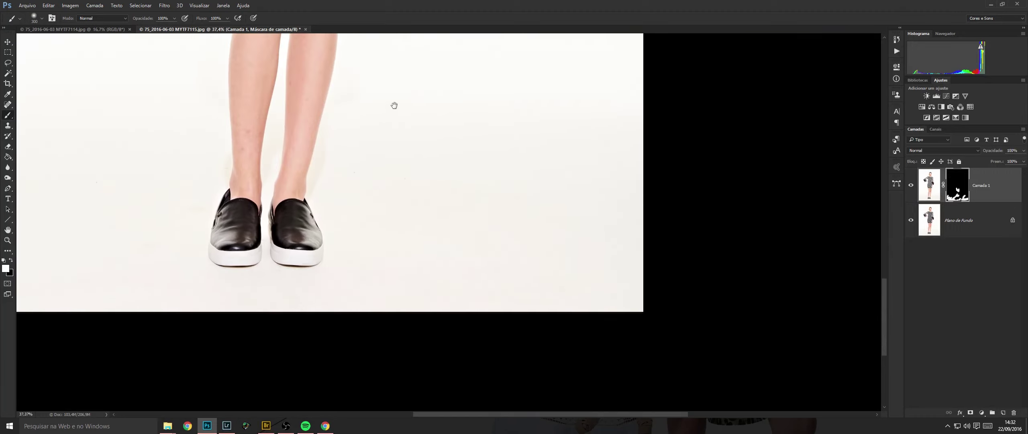
Reduce the brush size and paint white on the mask over the skin of the model's hands and forearms.
drag(395, 103, 478, 236)
key(bracketleft)
key(bracketleft)
key(bracketleft)
drag(354, 107, 377, 269)
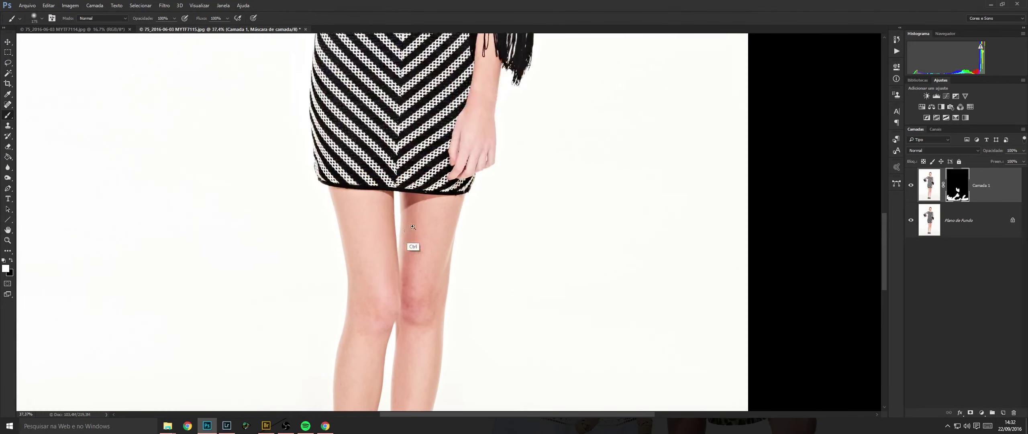
drag(412, 245, 440, 244)
drag(402, 170, 359, 368)
key(bracketleft)
key(bracketleft)
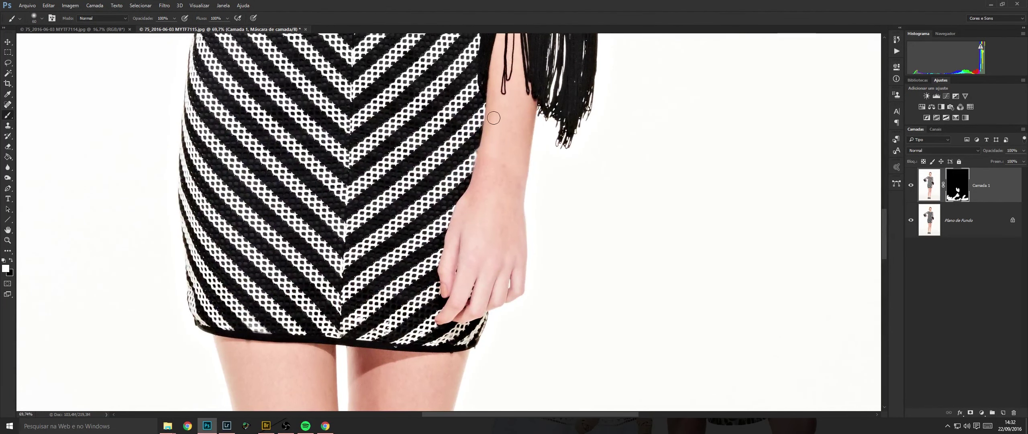
drag(488, 160, 506, 359)
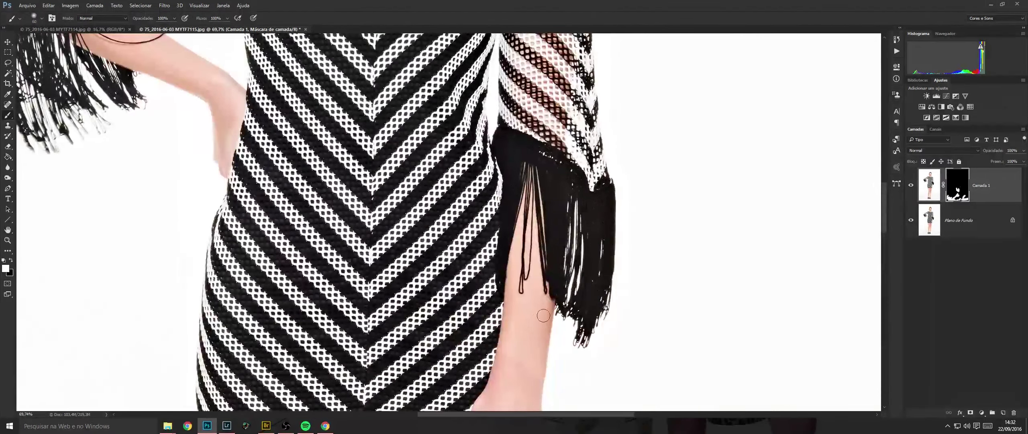
drag(218, 75, 455, 237)
Paint white on the mask over the model's neck, chin, cheeks and forehead.
drag(595, 77, 502, 353)
scroll(538, 225, up, 1)
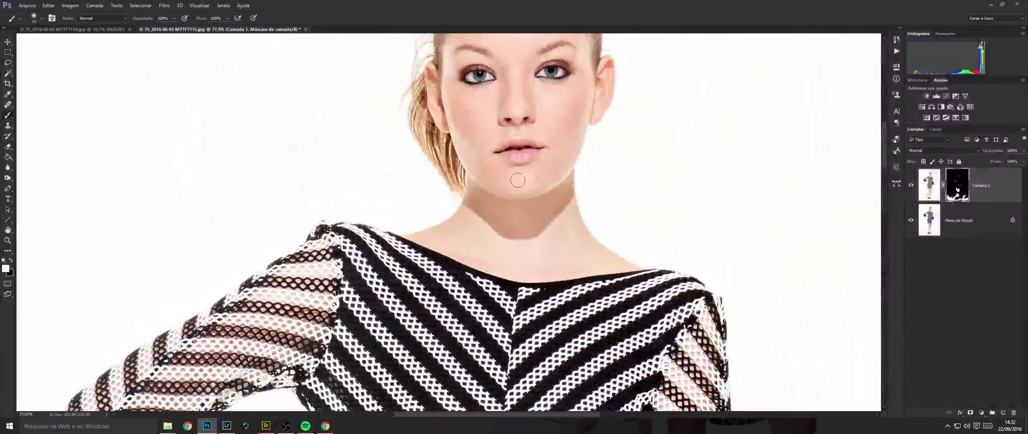
scroll(507, 233, up, 3)
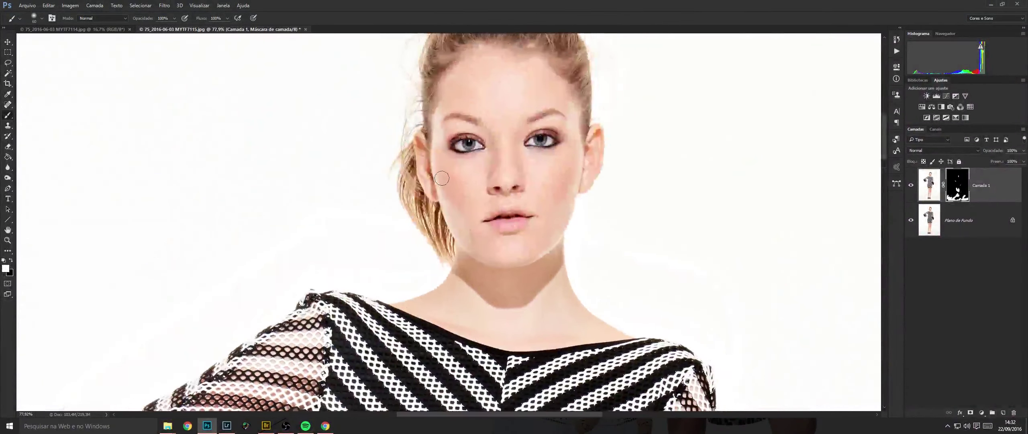
scroll(522, 193, up, 3)
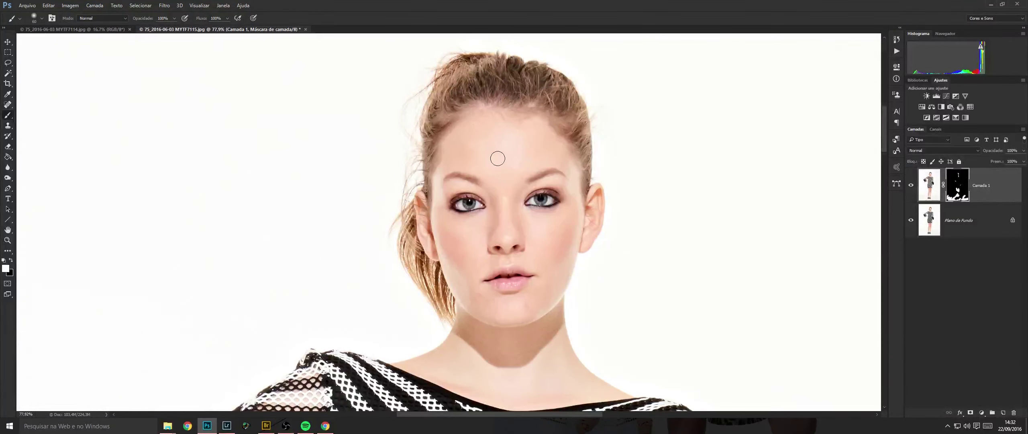
Merge the visible layers and heal the small spots on the model's face and neck with the Spot Healing Brush.
key(ctrl+shift+e)
drag(499, 257, 457, 197)
key(j)
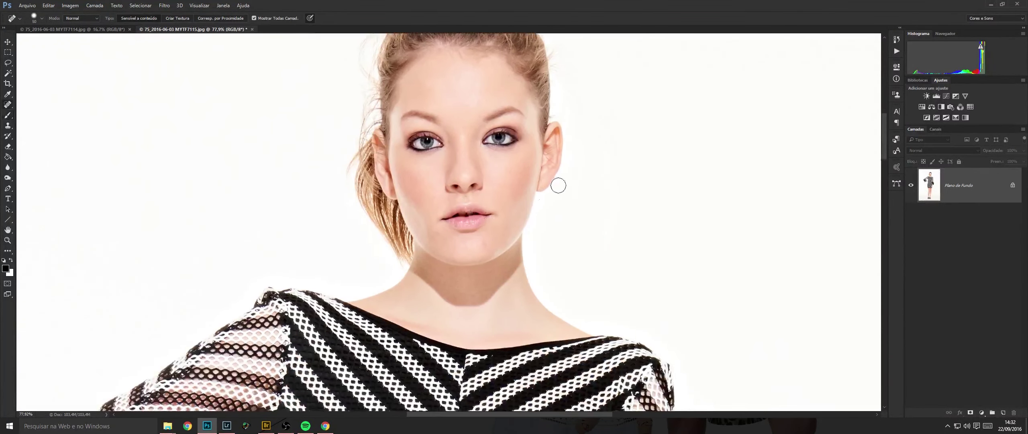
ctrl+click(510, 193)
drag(491, 268, 477, 249)
drag(512, 183, 504, 177)
mouse_move(394, 177)
mouse_down()
mouse_move(386, 177)
mouse_move(397, 166)
mouse_up()
Save and close the retouched full-length front-view photo.
key(ctrl+minus)
key(ctrl+minus)
key(ctrl+minus)
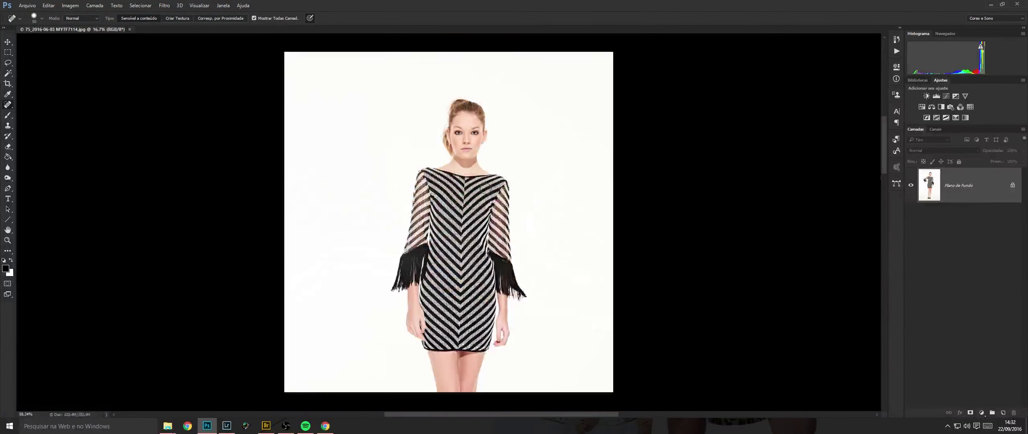
Duplicate the background of the remaining front-view photo, mask the copy with black and paint white over the legs and hands.
key(ctrl+j)
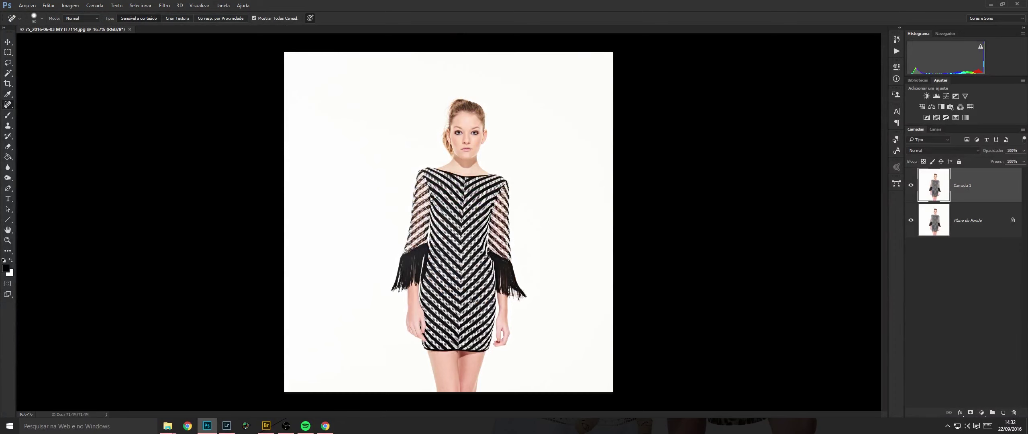
drag(416, 356, 454, 357)
drag(459, 358, 445, 278)
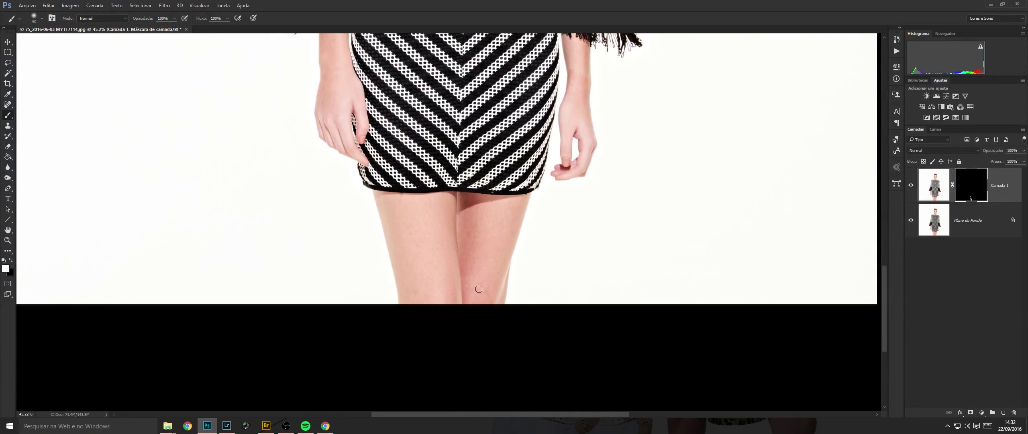
scroll(493, 203, up, 3)
scroll(524, 213, right, 2)
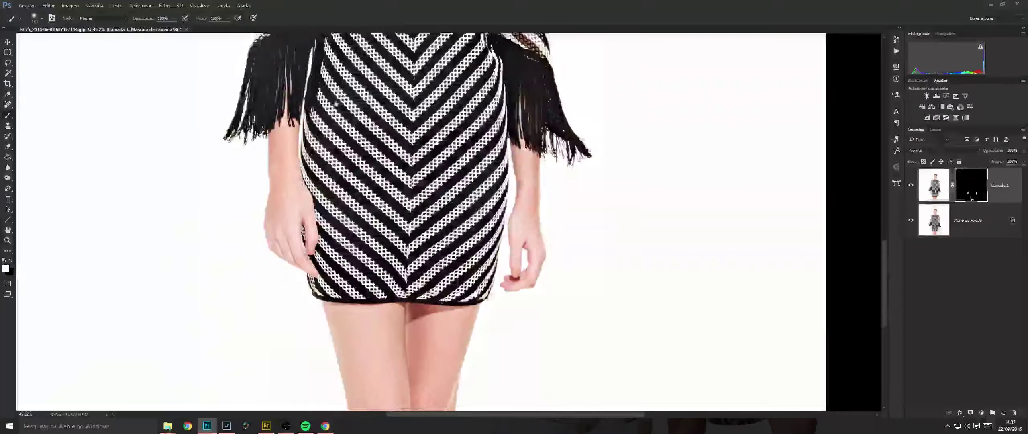
Paint white on the mask over the model's neck, and with a smaller brush over the face.
scroll(273, 240, up, 6)
scroll(427, 149, up, 2)
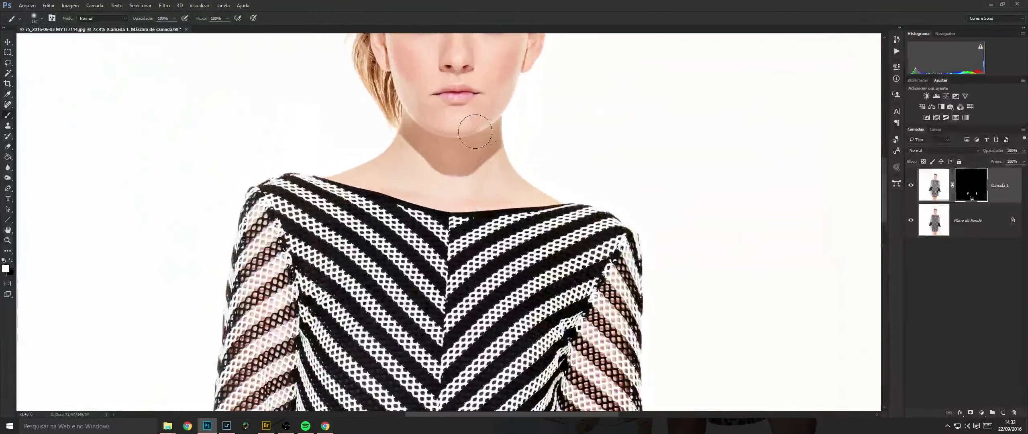
drag(475, 131, 493, 146)
scroll(421, 179, up, 3)
key(bracketleft)
key(bracketleft)
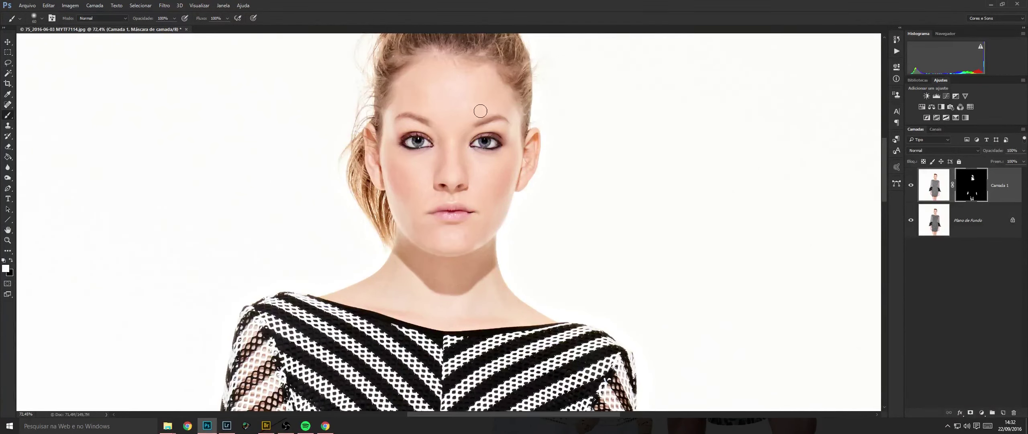
Merge Camada 1 down and heal the blemishes above the upper lip and on the forehead with the Spot Healing Brush.
key(ctrl+e)
key(j)
drag(462, 205, 487, 207)
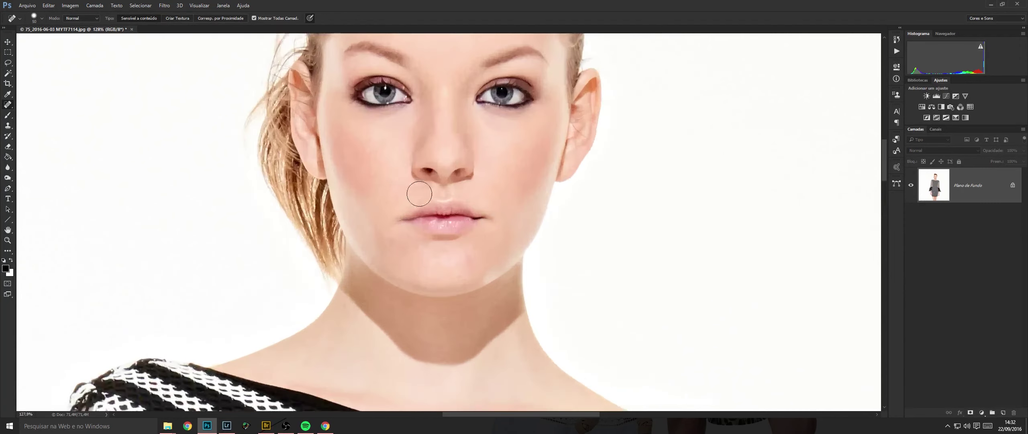
click(420, 189)
drag(426, 97, 442, 193)
click(474, 128)
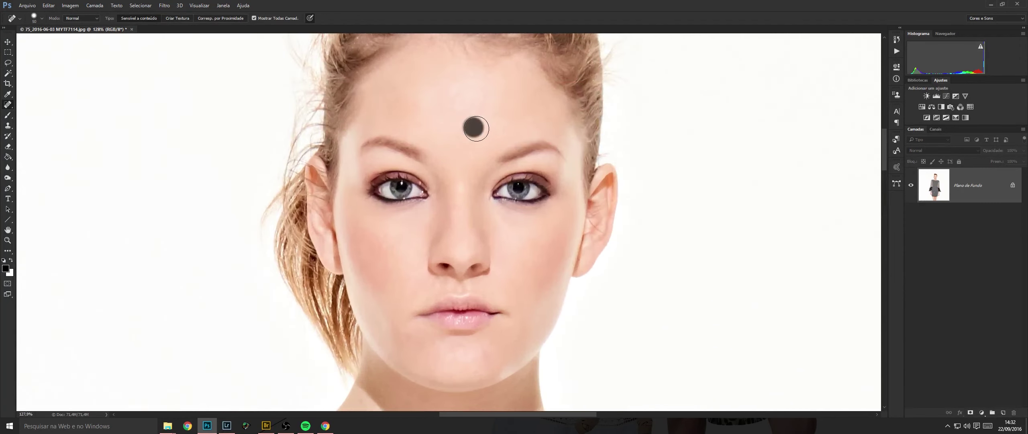
drag(488, 126, 528, 119)
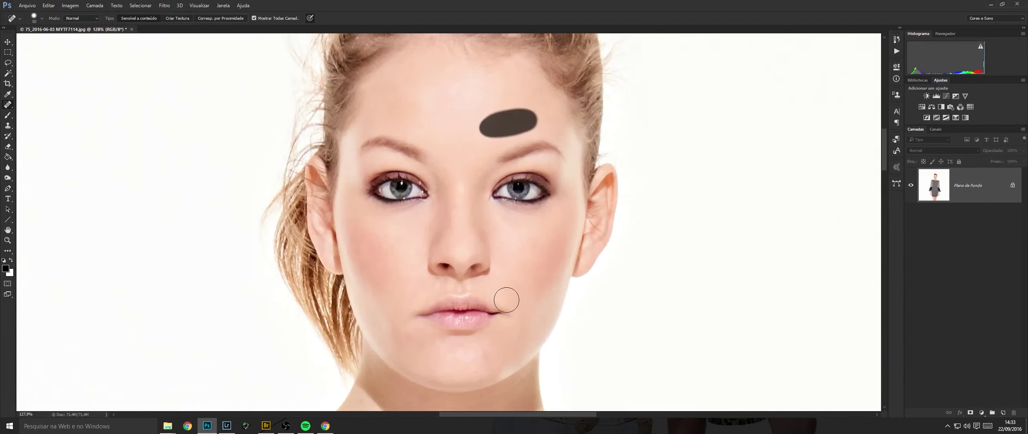
Heal the small blemishes on the model's chin below the mouth.
drag(507, 300, 473, 181)
click(451, 238)
drag(457, 238, 458, 238)
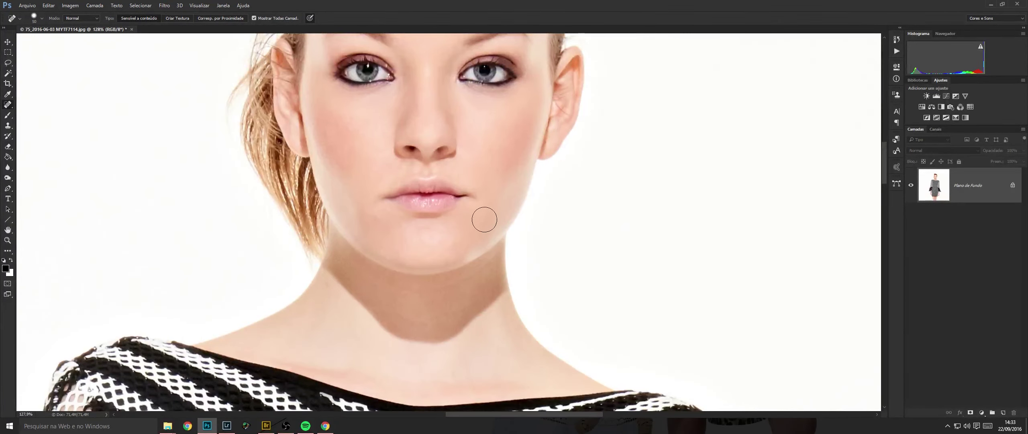
Save and close the retouched portrait, and switch to Bridge.
scroll(462, 225, down, 2)
key(ctrl+s)
key(alt+Tab)
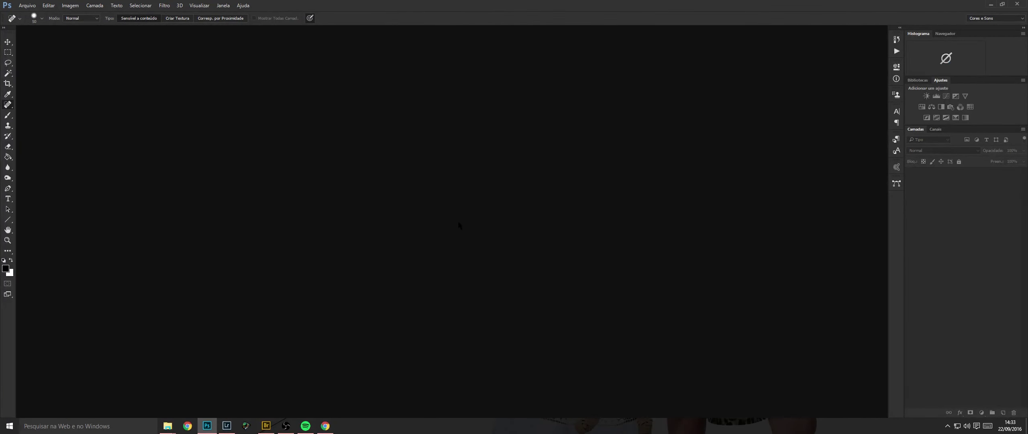
Open all the photos of the next folder in VESTIDO for editing in Photoshop.
key(Right)
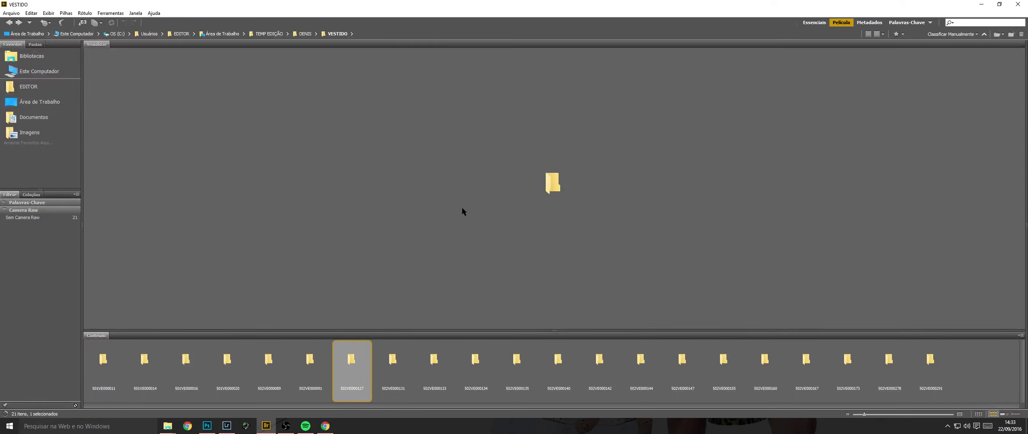
key(Return)
key(Return)
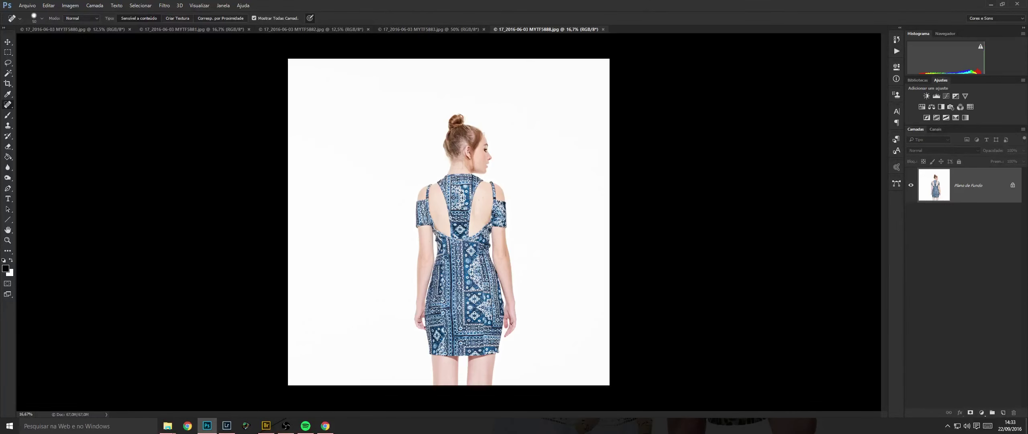
Duplicate the background of the back-view photo, mask the copy with black and paint white over the legs.
key(ctrl+j)
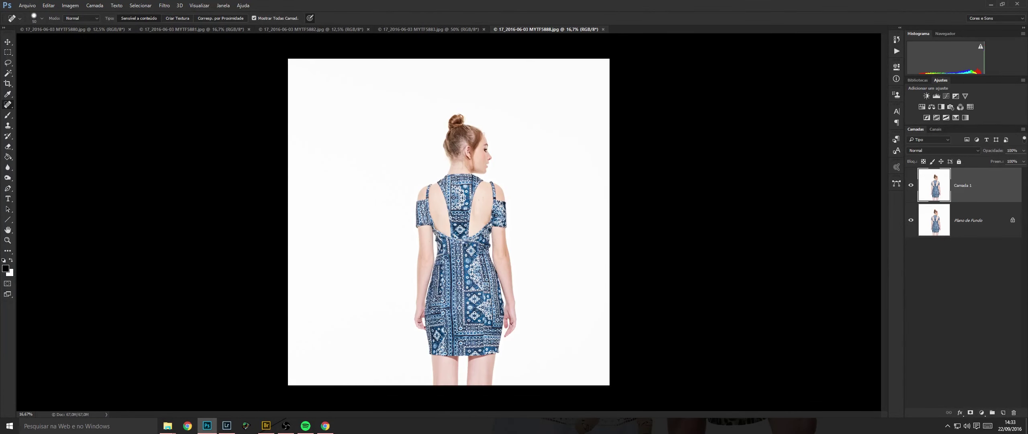
key(ctrl+shift+m)
key(ctrl+i)
key(b)
drag(462, 311, 496, 322)
mouse_move(482, 350)
mouse_down()
mouse_move(419, 193)
mouse_move(427, 205)
mouse_up()
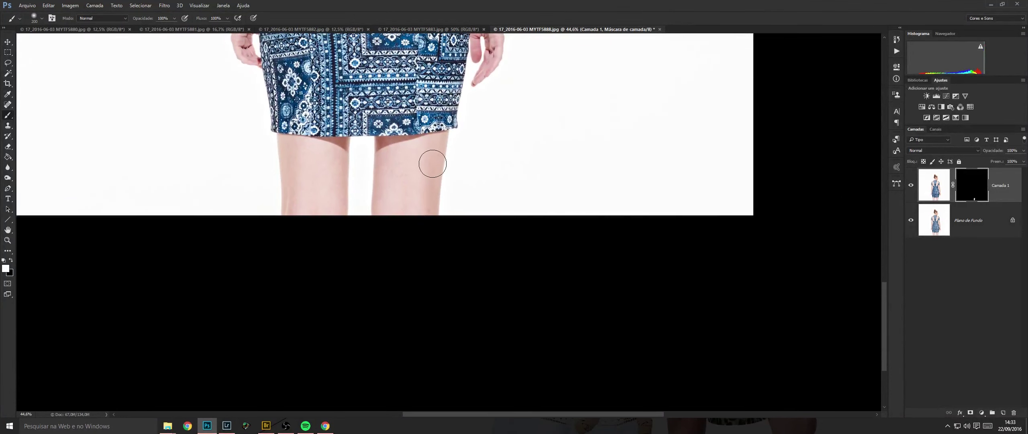
Paint white on the mask over the model's hands and arms in the back-view photo.
drag(335, 191, 362, 408)
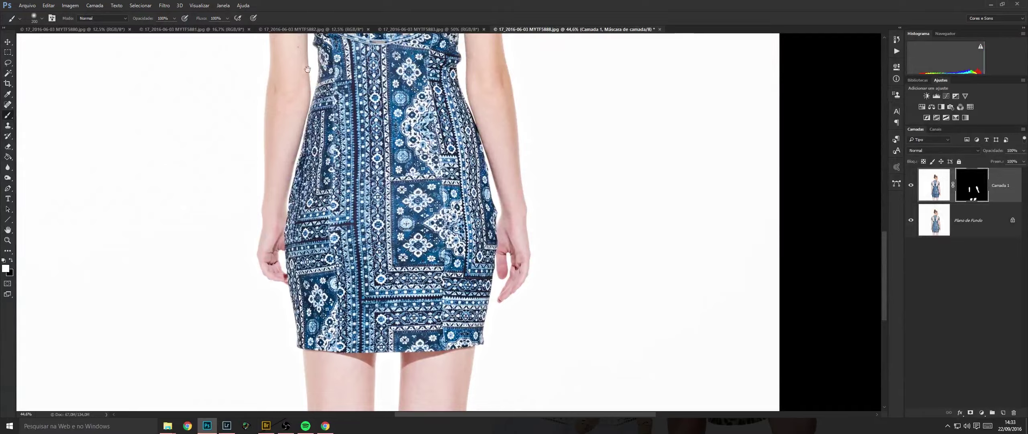
scroll(295, 201, up, 5)
mouse_move(435, 164)
mouse_down()
mouse_move(432, 224)
mouse_move(443, 220)
mouse_up()
key(e)
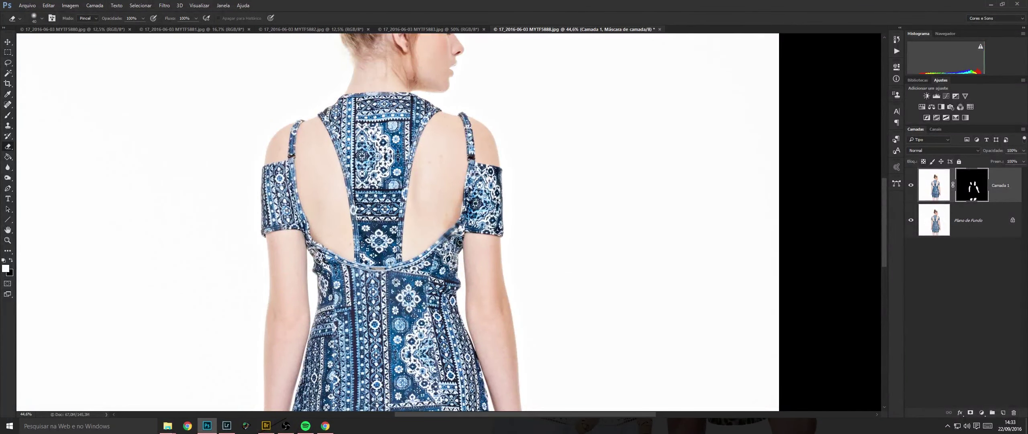
Paint white on the mask over the bare back, the shoulders and the nape of the neck.
scroll(428, 265, up, 5)
drag(415, 273, 442, 321)
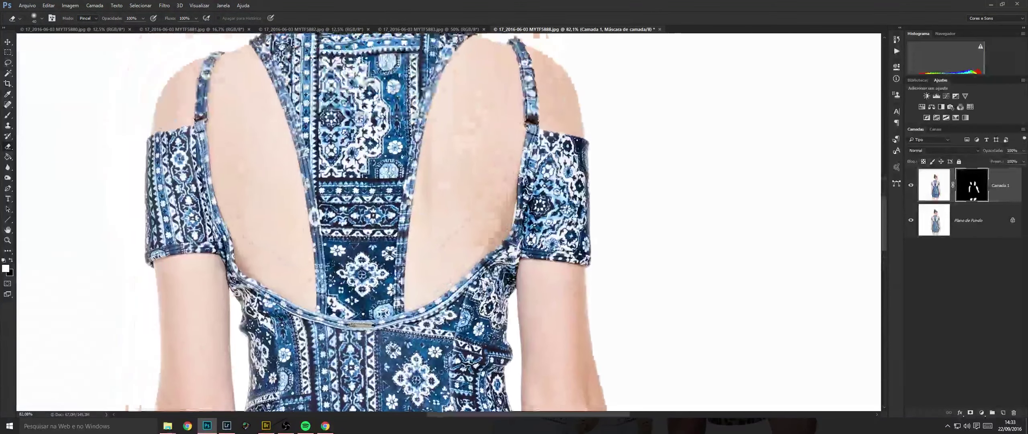
key(b)
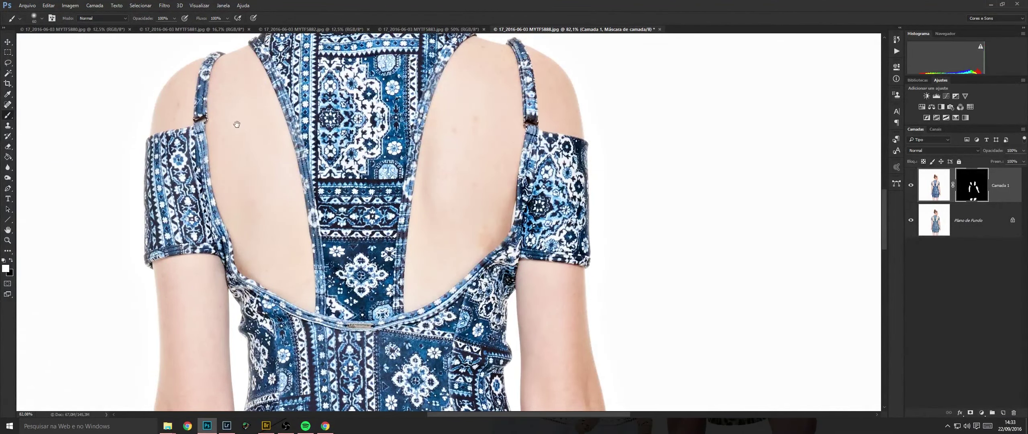
drag(237, 124, 198, 210)
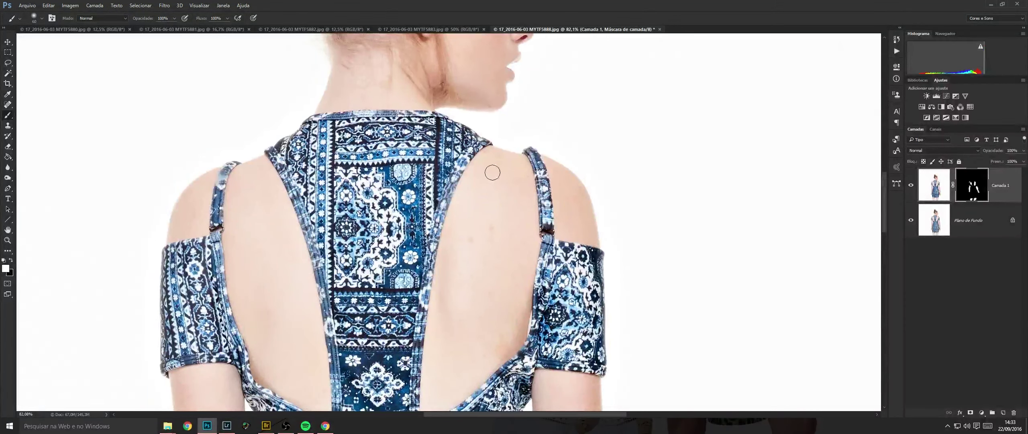
drag(406, 130, 438, 221)
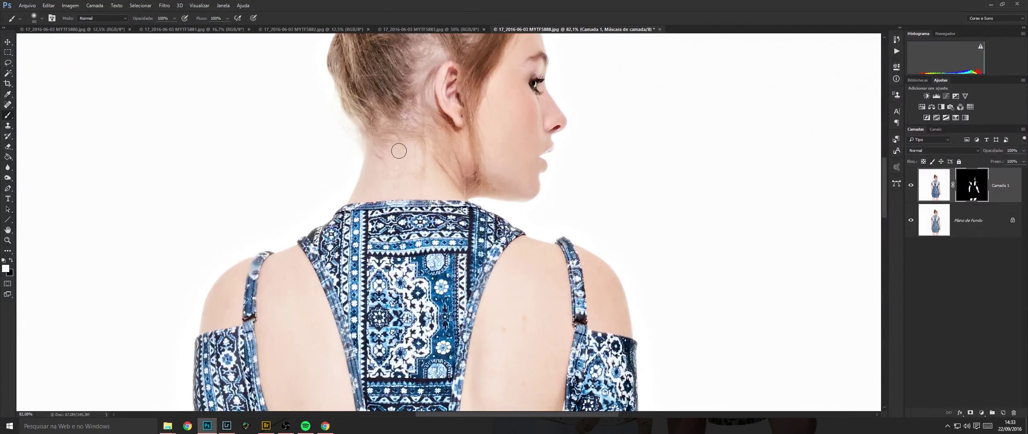
Merge Camada 1 down and heal the blemishes on the model's bare back with the Spot Healing Brush.
key(ctrl+e)
key(j)
mouse_move(500, 326)
mouse_down()
mouse_move(443, 174)
mouse_move(479, 159)
mouse_up()
click(447, 176)
click(473, 239)
click(479, 301)
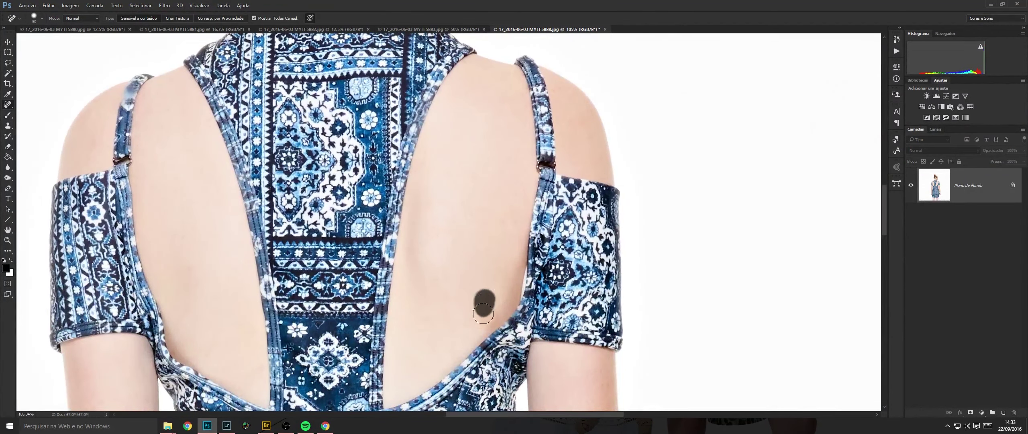
Check the whole back-view photo, then save and close it.
key(ctrl+0)
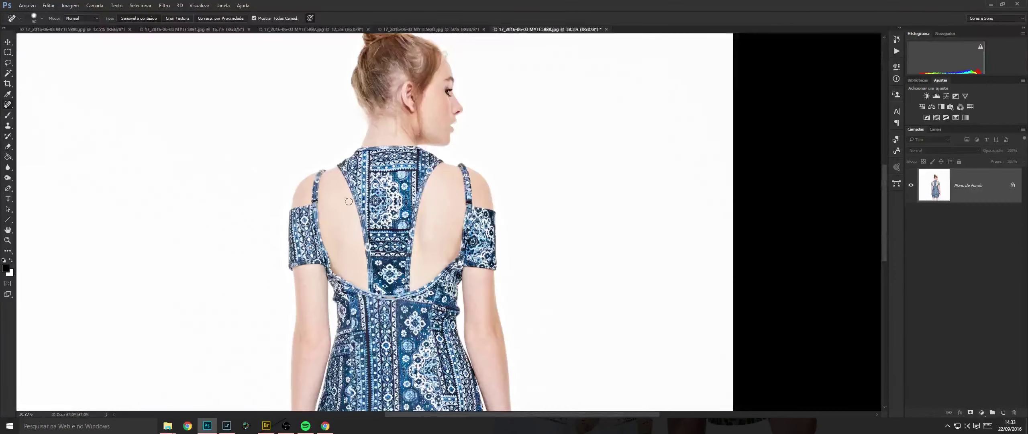
scroll(346, 187, up, 5)
key(ctrl+s)
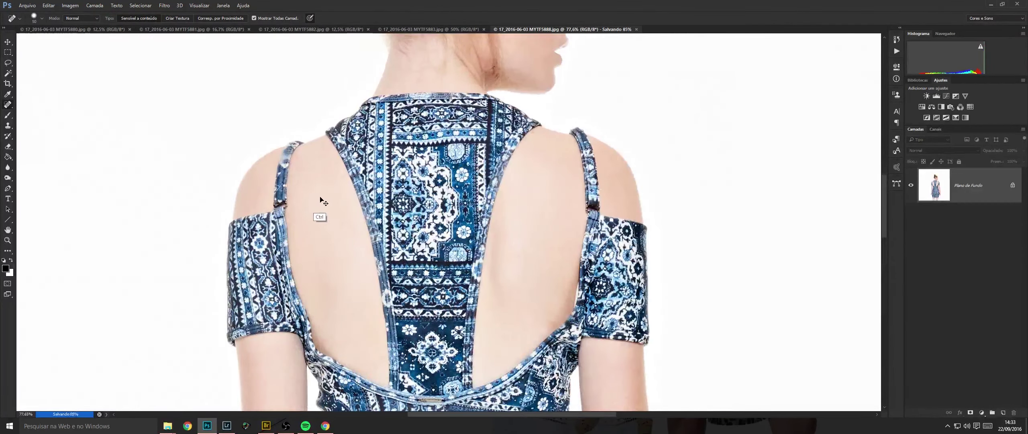
key(ctrl+w)
Duplicate the background of the necklace close-up, mask the copy with black and paint white over the arm at the image's left edge.
key(ctrl+i)
key(b)
key(x)
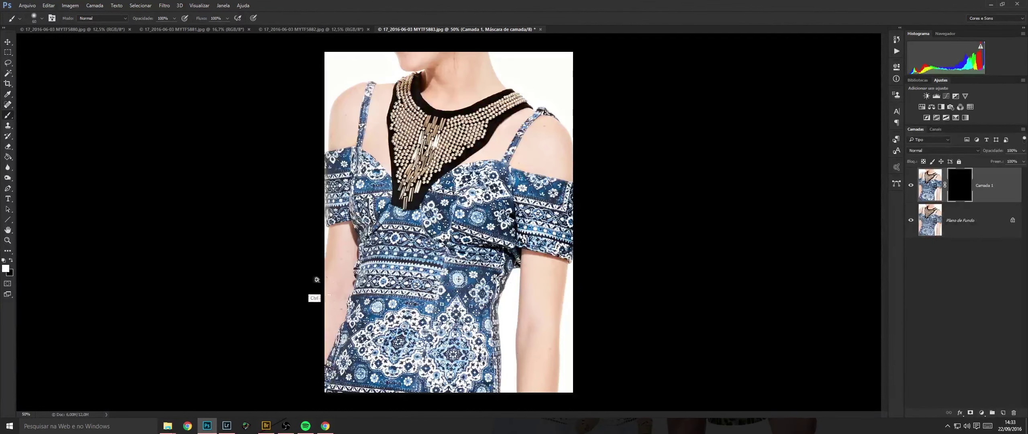
scroll(317, 279, up, 5)
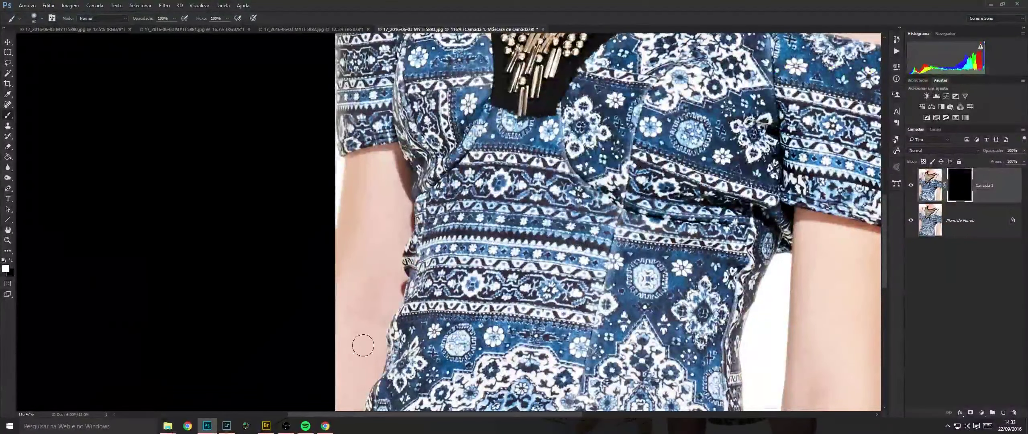
drag(363, 344, 327, 173)
drag(333, 192, 314, 30)
Paint white on the mask over the other arm, below the sleeve on the image's right side.
drag(827, 108, 483, 174)
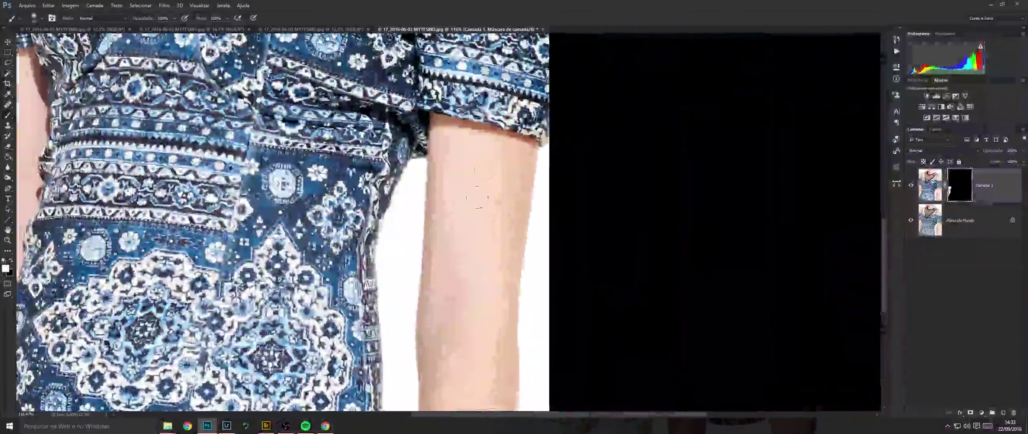
click(454, 194)
scroll(454, 194, up, 10)
scroll(454, 194, left, 2)
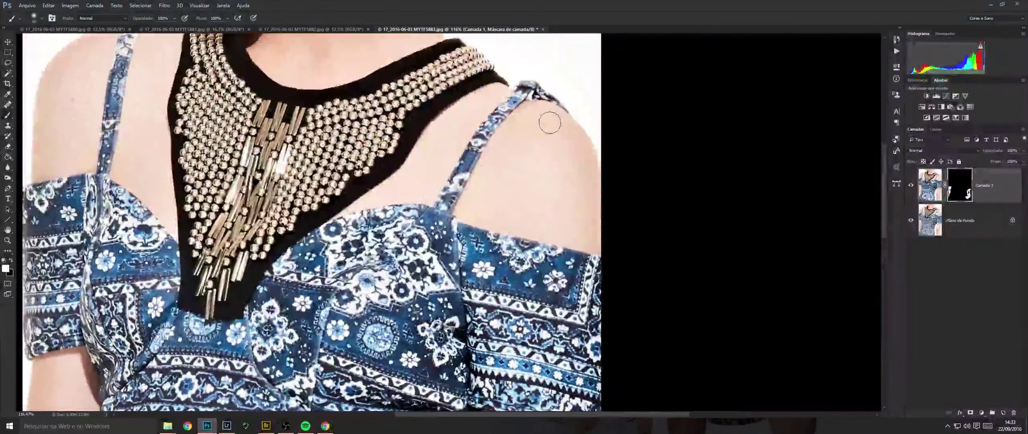
Paint white on the mask over both shoulders, the skin beside the necklace, the neck and the chin.
mouse_move(550, 122)
mouse_down()
mouse_move(516, 192)
mouse_move(482, 201)
mouse_up()
drag(404, 205, 561, 290)
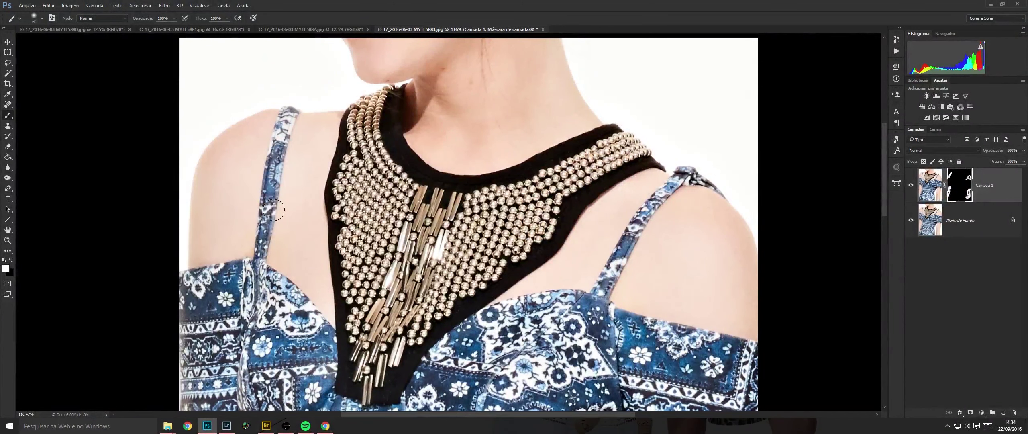
scroll(426, 141, up, 5)
scroll(451, 202, right, 1)
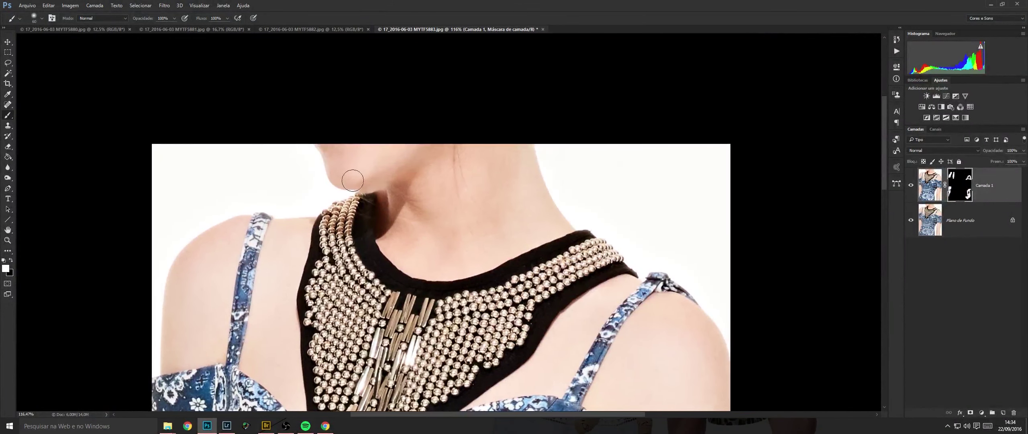
key(e)
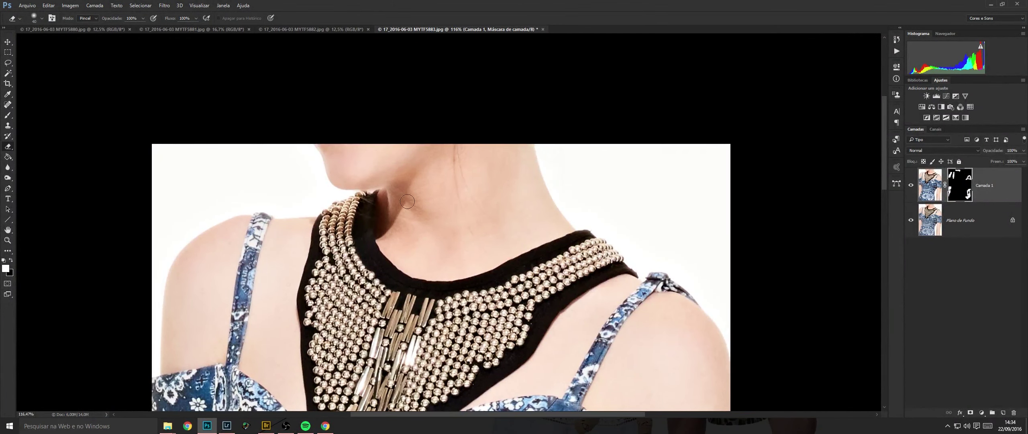
Merge Camada 1 down in the necklace close-up, then save and close the photo.
key(ctrl+e)
drag(506, 218, 466, 226)
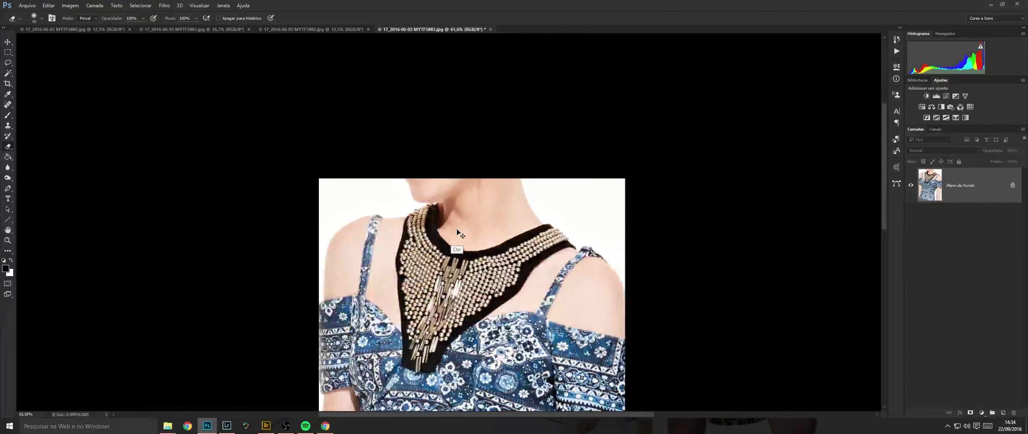
key(ctrl+w)
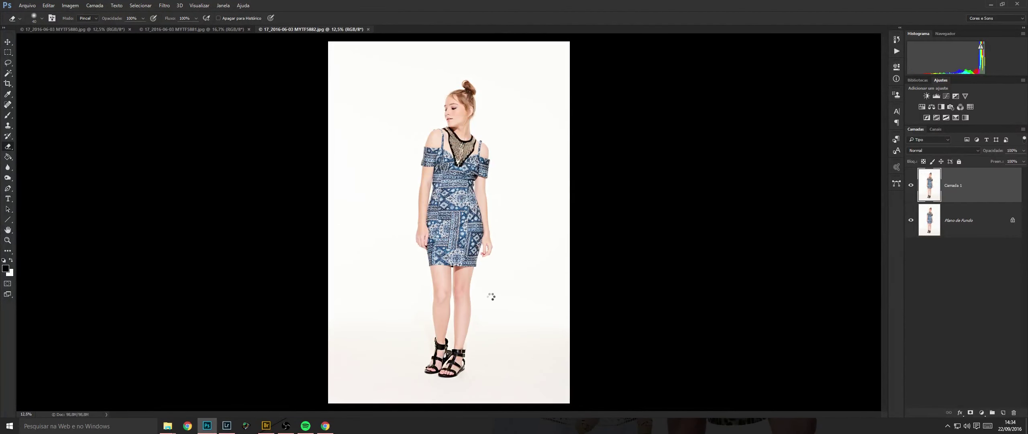
Mask Camada 1 of the full-length photo with black and paint white over the floor around the feet with a much larger brush.
key(F2)
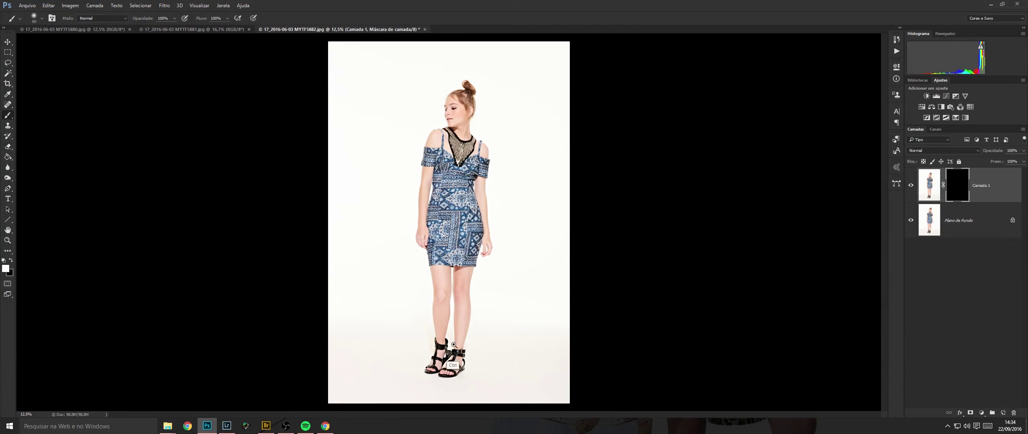
drag(455, 345, 549, 352)
drag(550, 352, 485, 227)
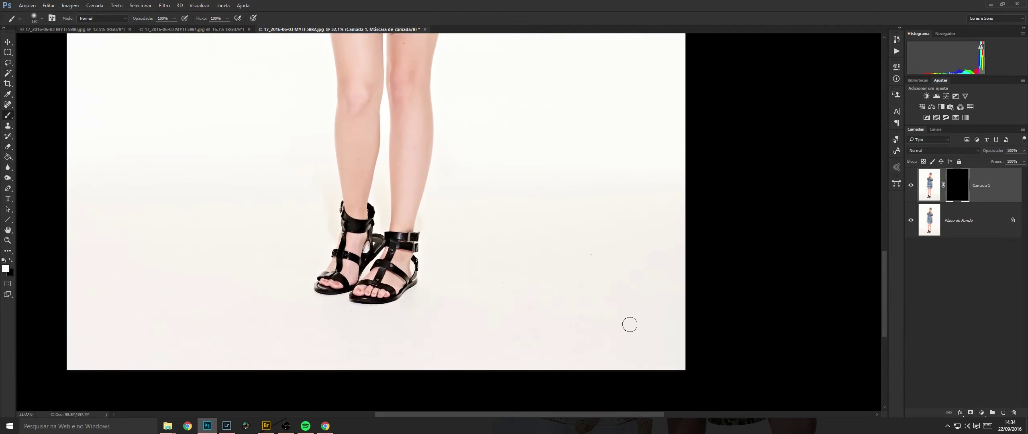
key(bracketright)
key(bracketright)
key(bracketright)
key(bracketright)
key(bracketright)
key(bracketright)
mouse_move(291, 353)
mouse_down()
mouse_move(110, 270)
mouse_move(84, 333)
mouse_up()
drag(410, 142, 381, 261)
Reduce the brush size and paint white on the mask over the model's legs and hands.
key(bracketleft)
key(bracketleft)
key(bracketleft)
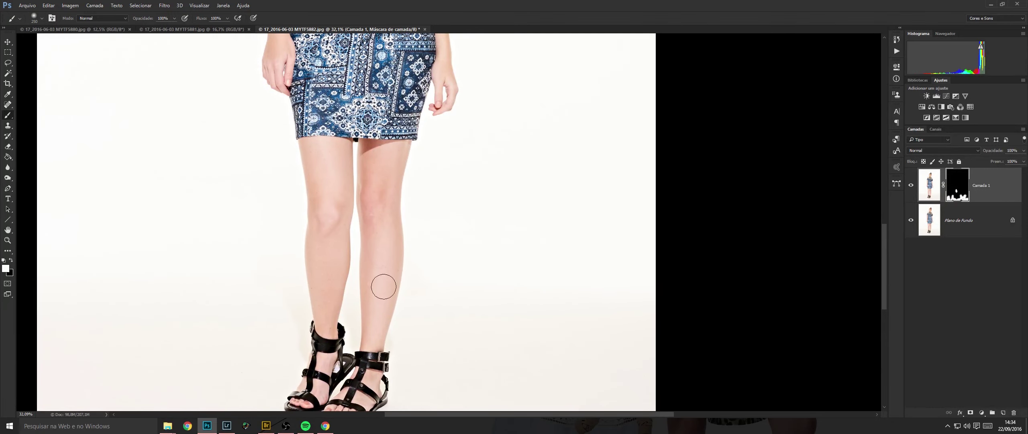
drag(422, 101, 362, 288)
mouse_move(376, 140)
mouse_down()
mouse_move(415, 163)
mouse_move(441, 245)
mouse_up()
Paint white on the mask over the arms and shoulders, and with a smaller brush over the neck and face.
click(402, 175)
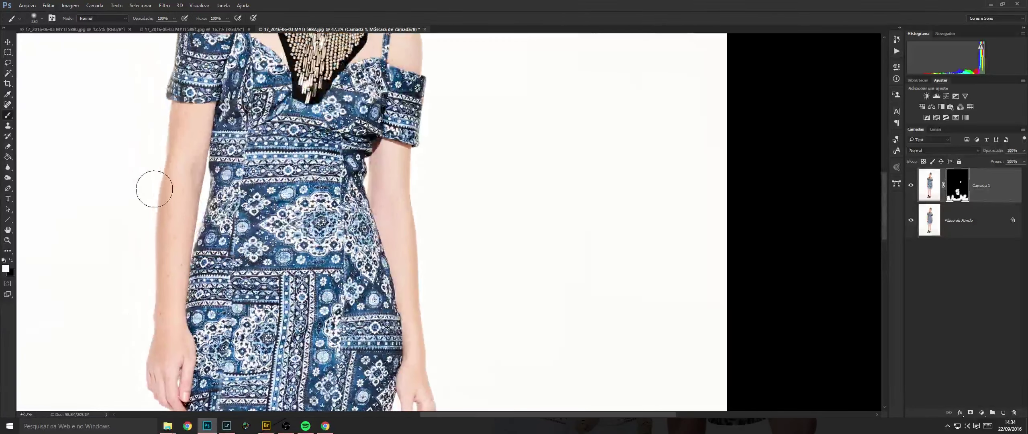
mouse_move(154, 189)
mouse_down()
mouse_move(154, 299)
mouse_move(146, 277)
mouse_up()
drag(256, 151, 229, 306)
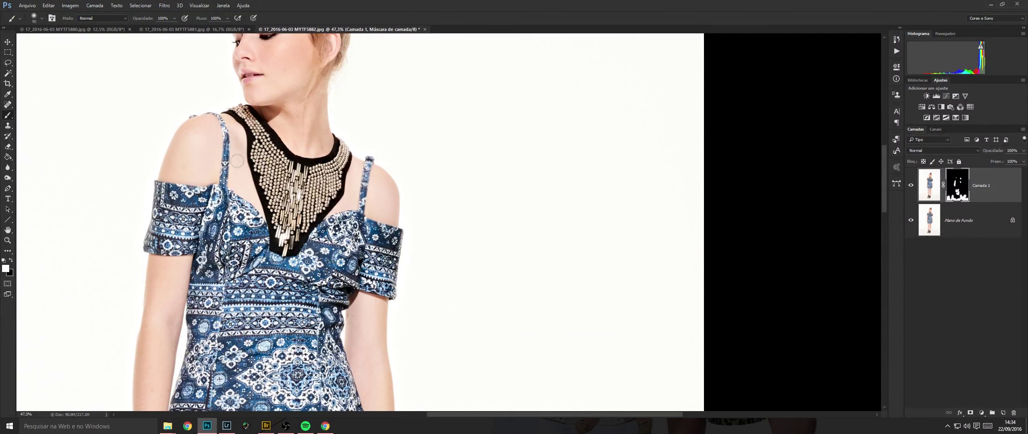
scroll(275, 119, up, 3)
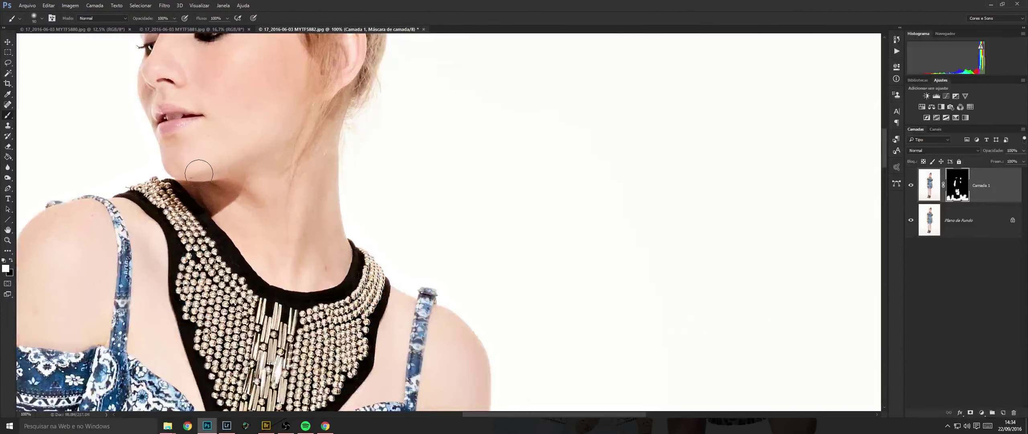
scroll(333, 260, up, 5)
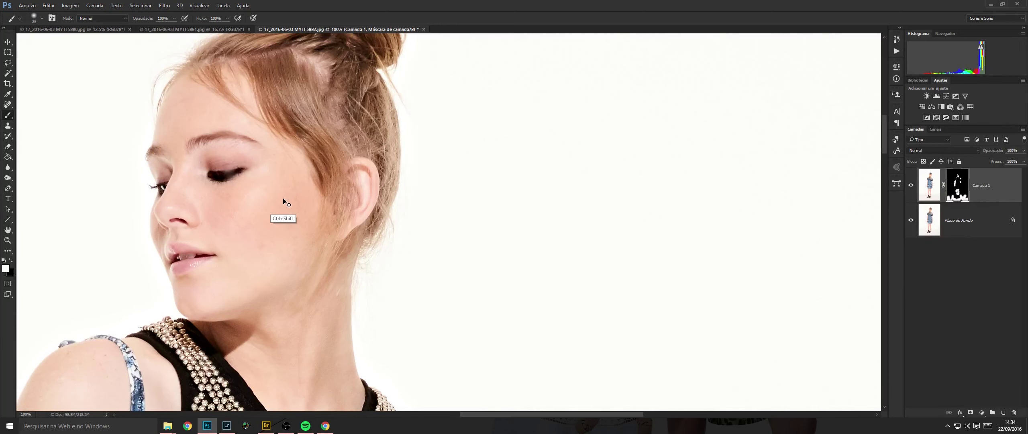
Merge the visible layers of the full-length photo, then save and close it.
key(ctrl+shift+e)
drag(347, 199, 301, 217)
drag(302, 306, 402, 185)
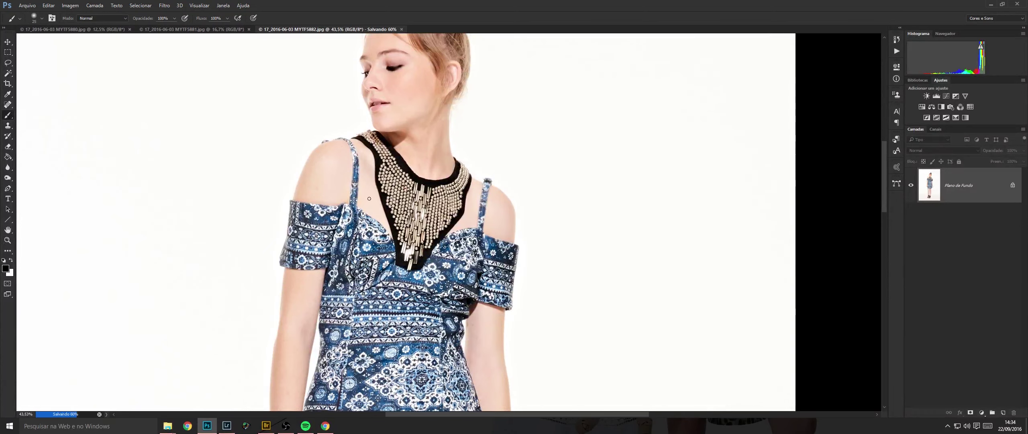
key(ctrl+w)
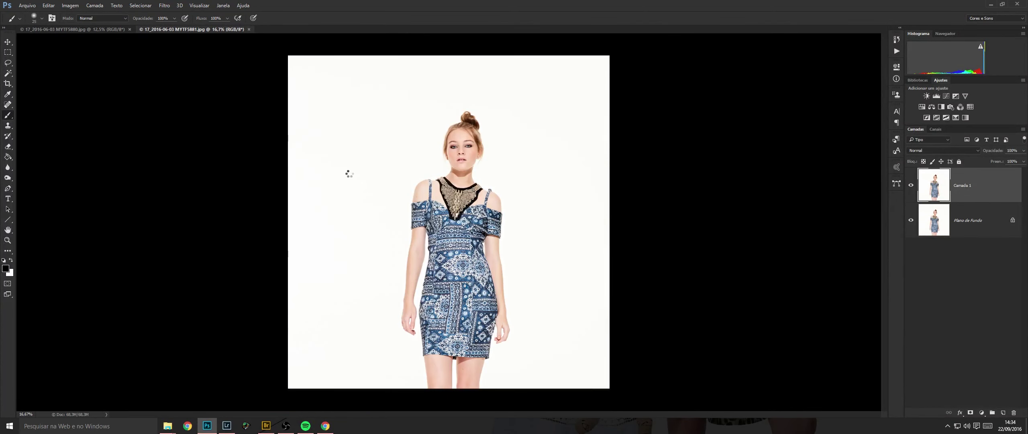
Mask Camada 1 of the MYTF5881 photo with black and paint white over the arms, hands, legs, shoulders, neck and face.
key(F2)
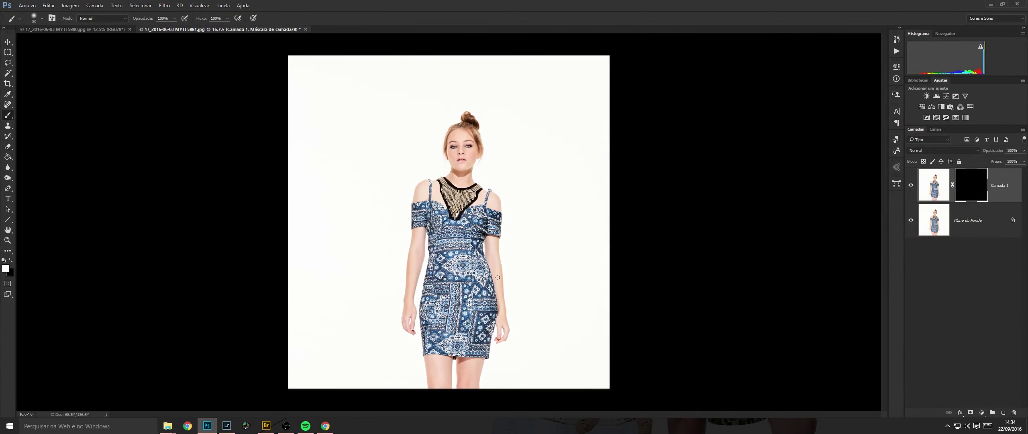
drag(432, 309, 470, 301)
drag(405, 243, 444, 127)
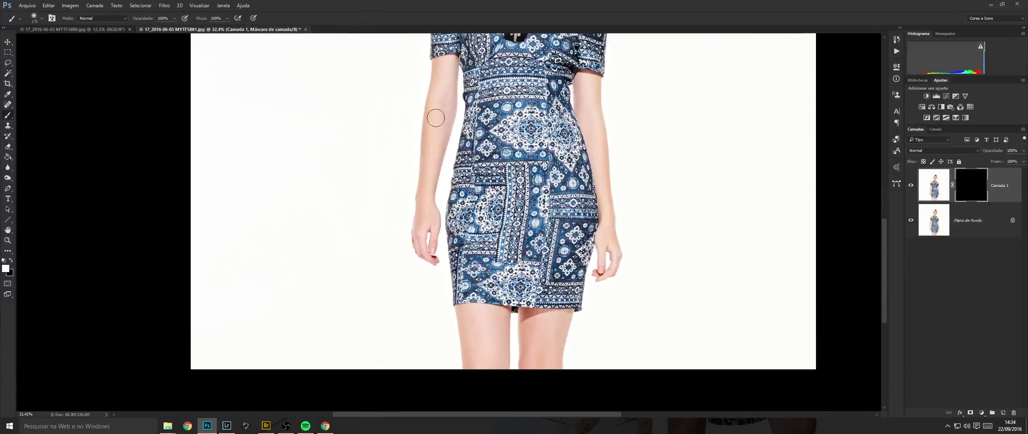
drag(453, 233, 453, 121)
drag(491, 209, 527, 226)
drag(472, 238, 476, 281)
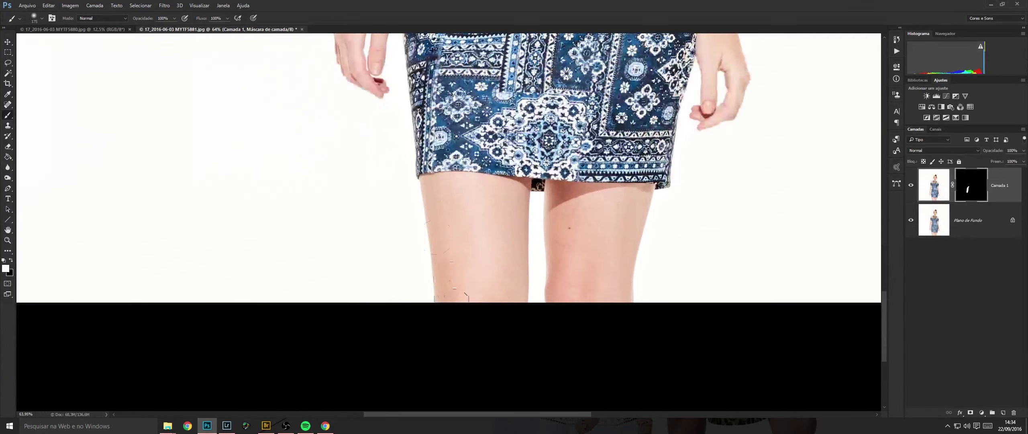
drag(558, 275, 619, 225)
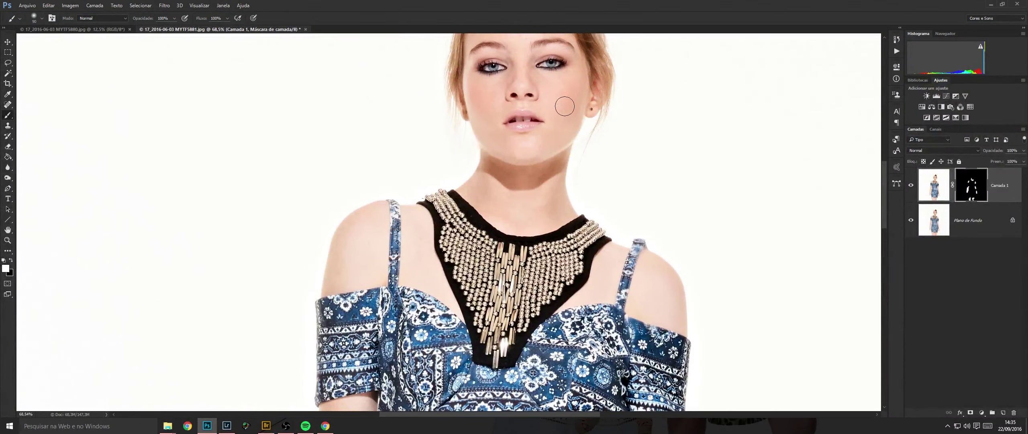
drag(553, 98, 537, 202)
scroll(504, 177, up, 4)
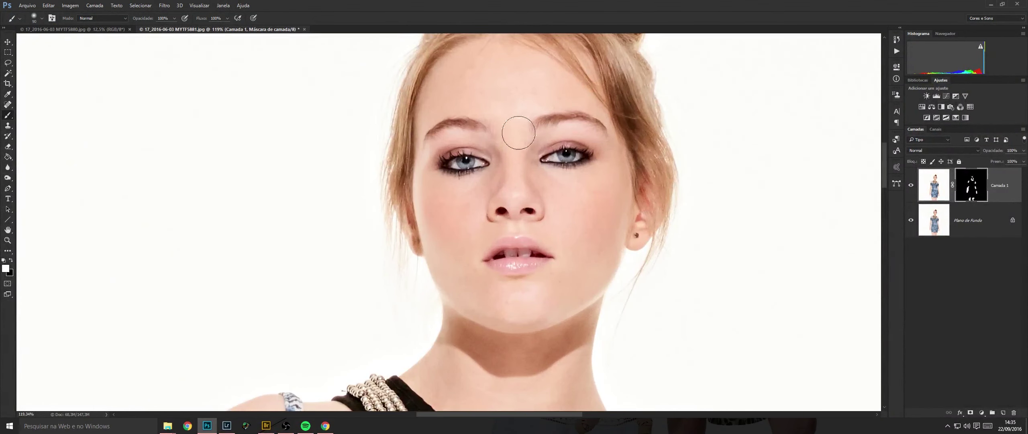
Merge the visible layers of the MYTF5881 photo, then save and close it.
key(ctrl+shift+e)
drag(598, 178, 557, 213)
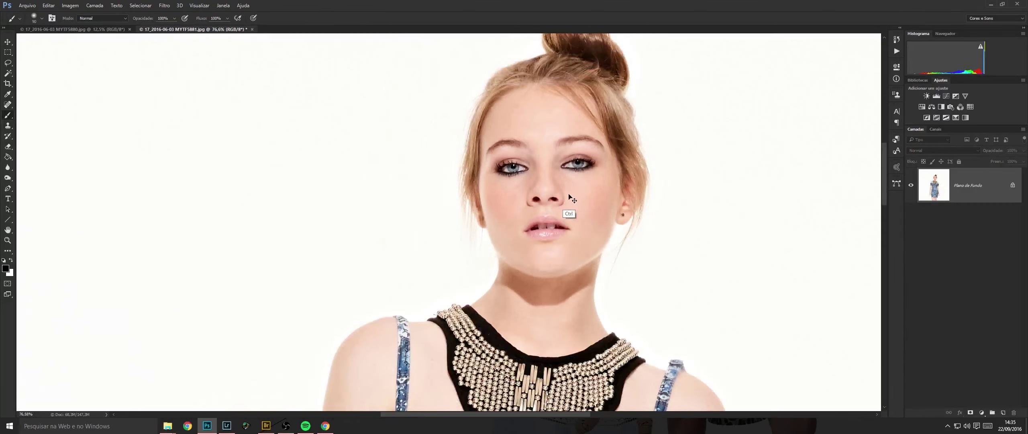
key(ctrl+s)
key(ctrl+w)
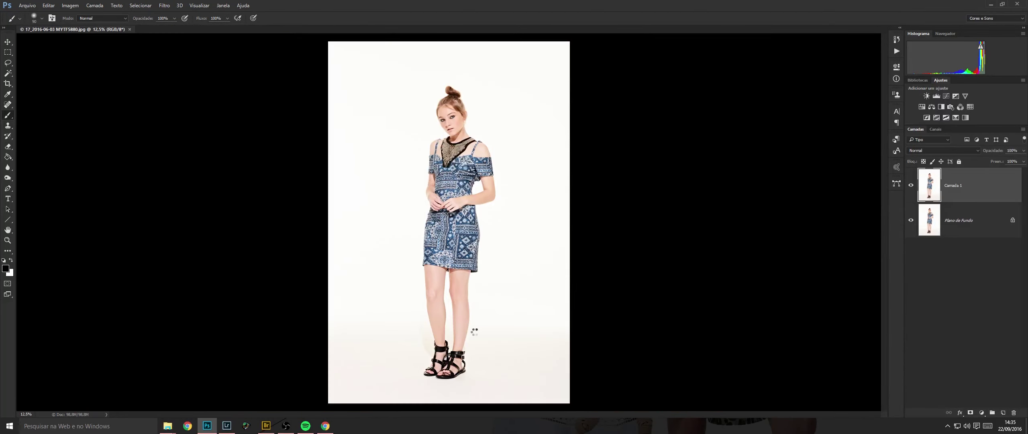
Add a layer mask to Camada 1 of the MYTF5880 photo and invert it to black.
key(ctrl+alt+m)
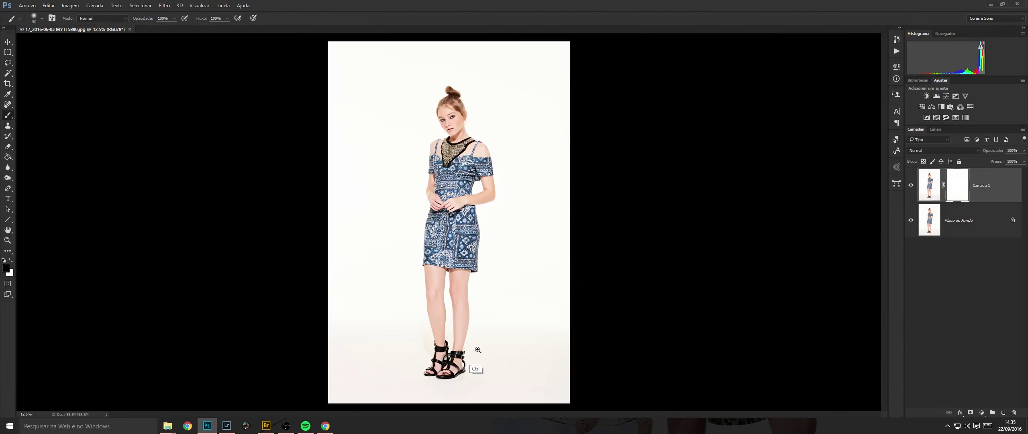
key(ctrl+i)
drag(478, 351, 552, 336)
drag(579, 333, 472, 163)
Enlarge the brush to about 700 and paint white on the mask over the floor around the feet.
key(bracketright)
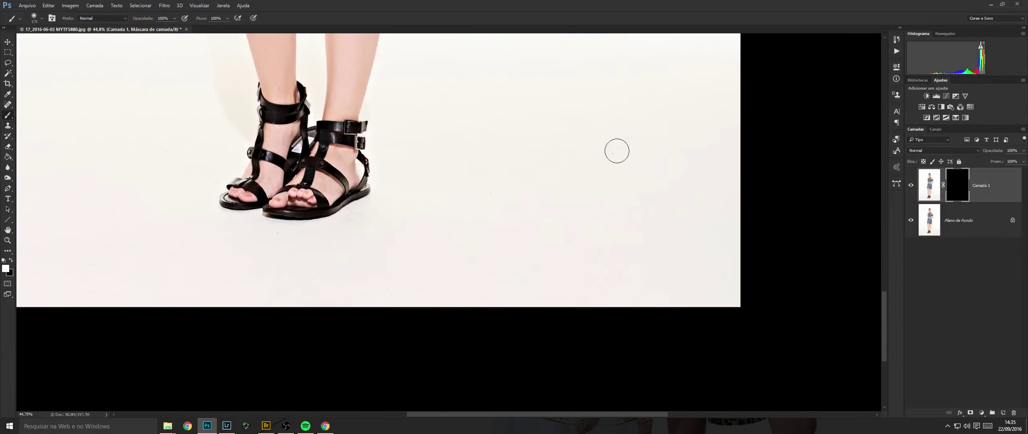
key(bracketright)
key(bracketright)
key(bracketright)
mouse_move(592, 190)
mouse_down()
mouse_move(634, 327)
mouse_move(662, 274)
mouse_up()
key(bracketright)
key(bracketright)
key(bracketright)
key(bracketright)
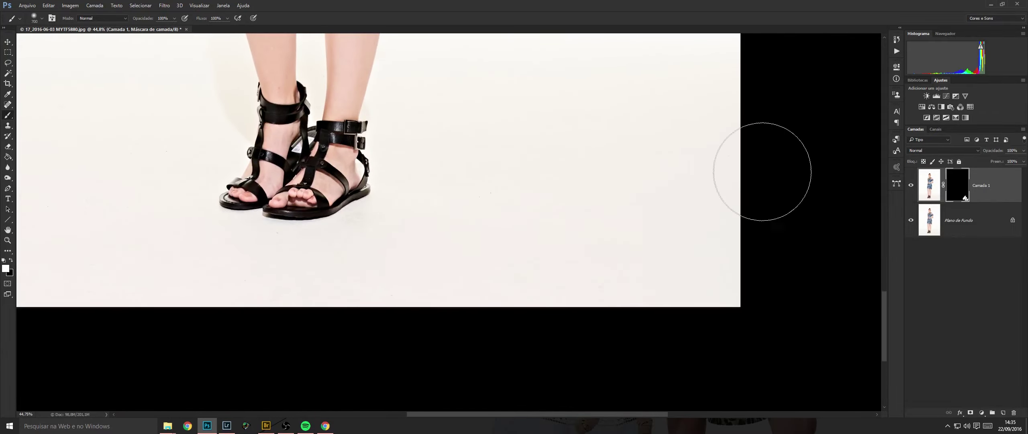
mouse_move(550, 256)
mouse_down()
mouse_move(467, 201)
mouse_move(404, 241)
mouse_up()
drag(384, 227, 615, 188)
mouse_move(567, 240)
mouse_down()
mouse_move(460, 255)
mouse_move(362, 103)
mouse_move(143, 165)
mouse_move(180, 229)
mouse_up()
drag(436, 186, 409, 269)
Reduce the brush size to 100 and paint white on the mask close around the sandals.
key(bracketleft)
key(bracketleft)
key(bracketleft)
key(bracketleft)
scroll(535, 252, up, 5)
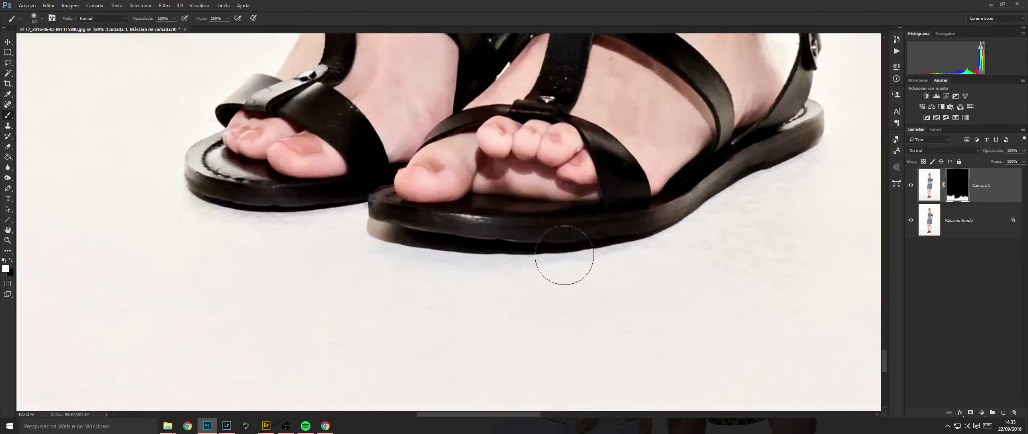
scroll(523, 321, up, 3)
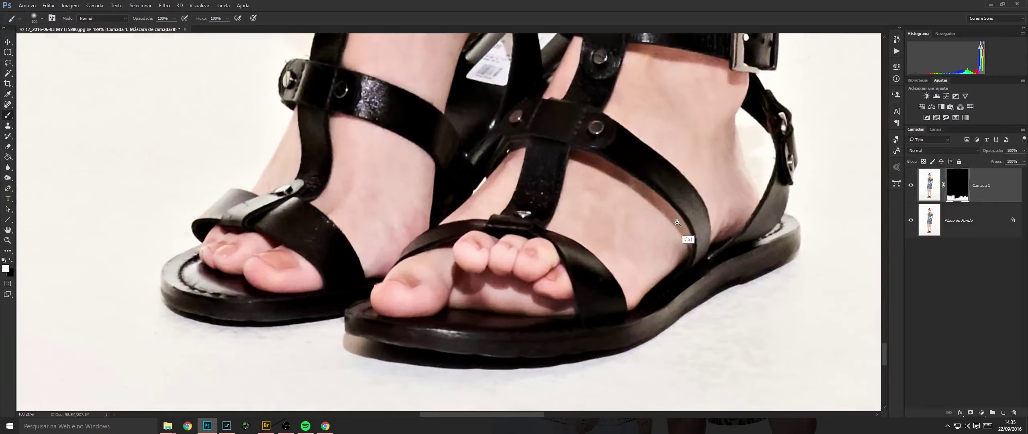
scroll(534, 263, down, 8)
Paint white on the mask over both legs, from the ankles up to the hem of the dress.
scroll(573, 241, up, 7)
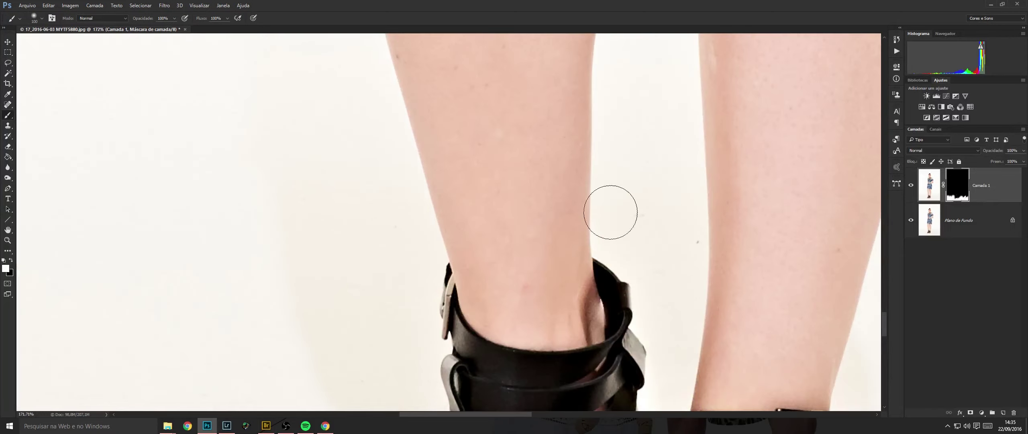
scroll(618, 233, down, 4)
drag(619, 233, 602, 246)
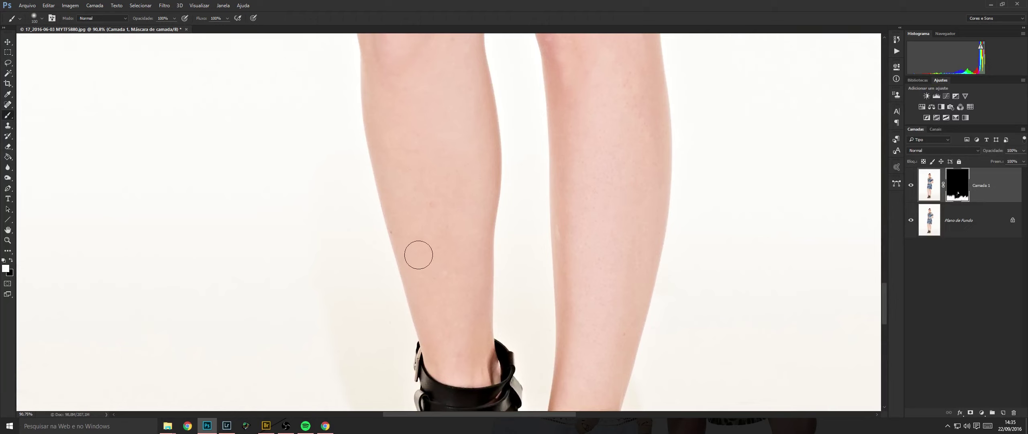
drag(418, 254, 434, 275)
mouse_move(585, 85)
mouse_down()
mouse_move(590, 263)
mouse_move(598, 264)
mouse_up()
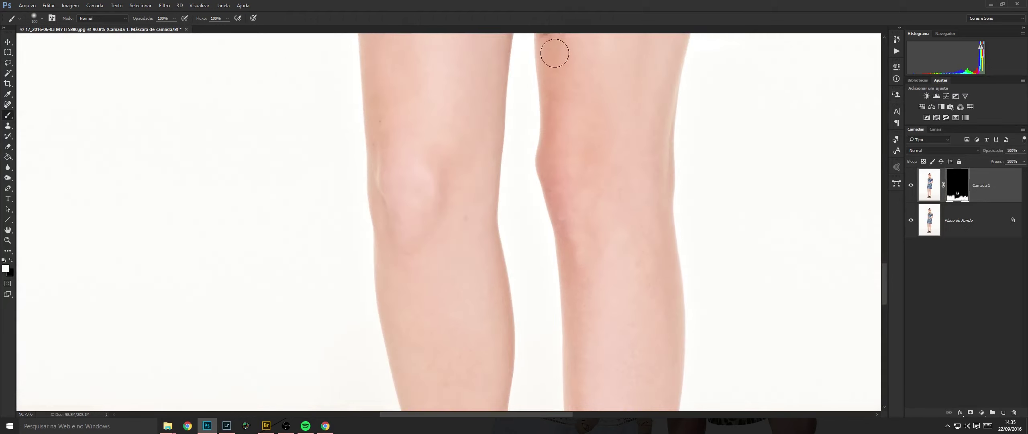
drag(687, 219, 650, 200)
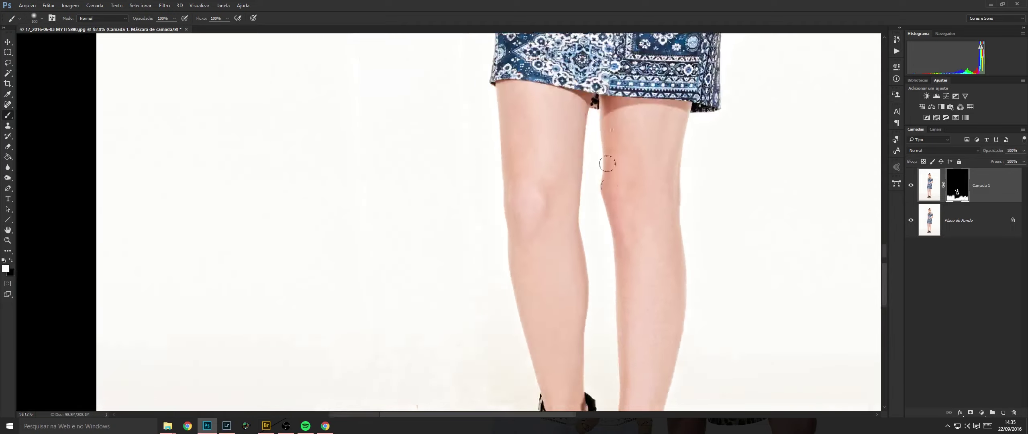
drag(594, 121, 544, 250)
drag(486, 261, 506, 277)
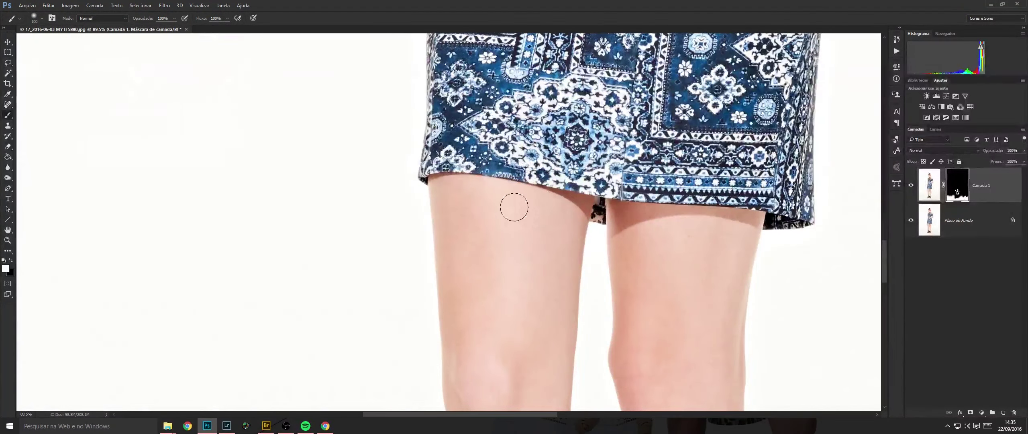
Paint white on the mask over the model's hands and arms.
scroll(659, 134, up, 6)
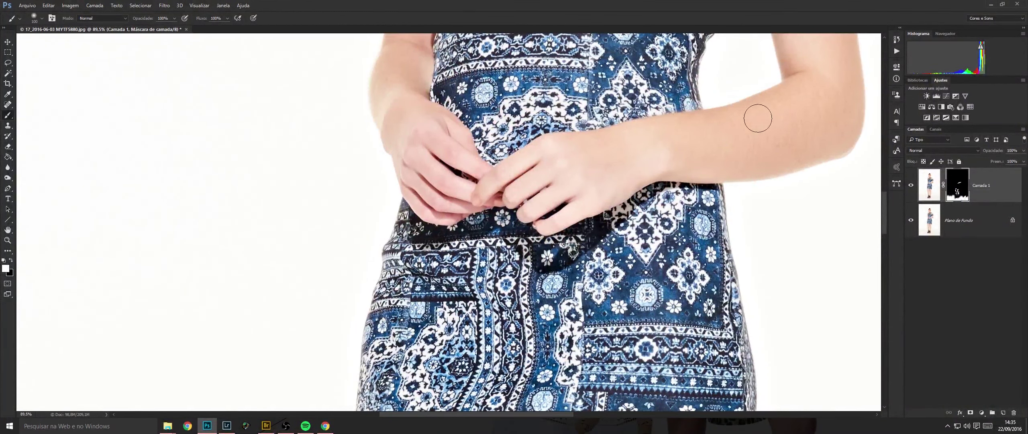
key(e)
key(b)
drag(700, 131, 539, 203)
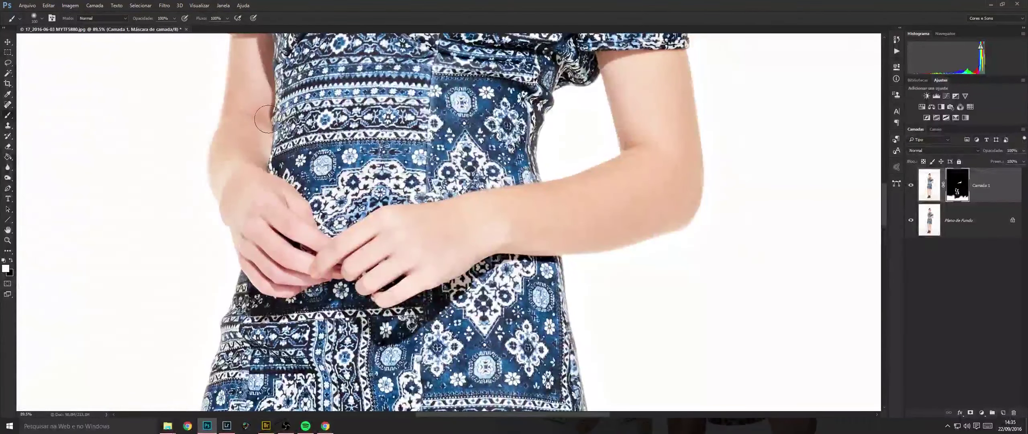
mouse_move(318, 44)
mouse_down()
mouse_move(373, 257)
mouse_move(333, 375)
mouse_up()
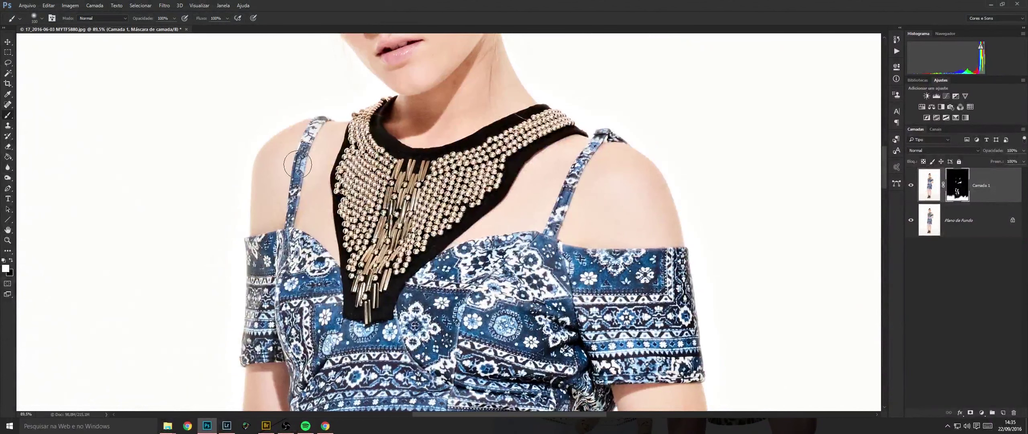
Paint white on the mask over the shoulders, neck and face.
scroll(324, 224, up, 5)
key(e)
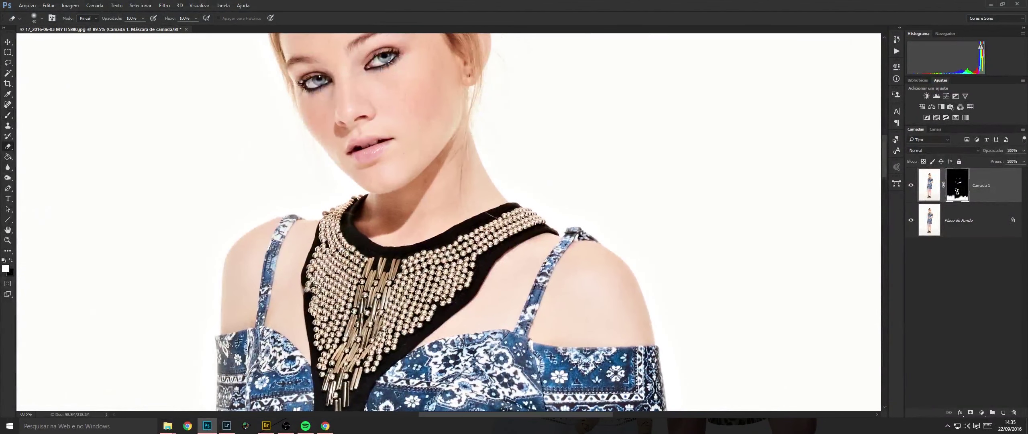
key(b)
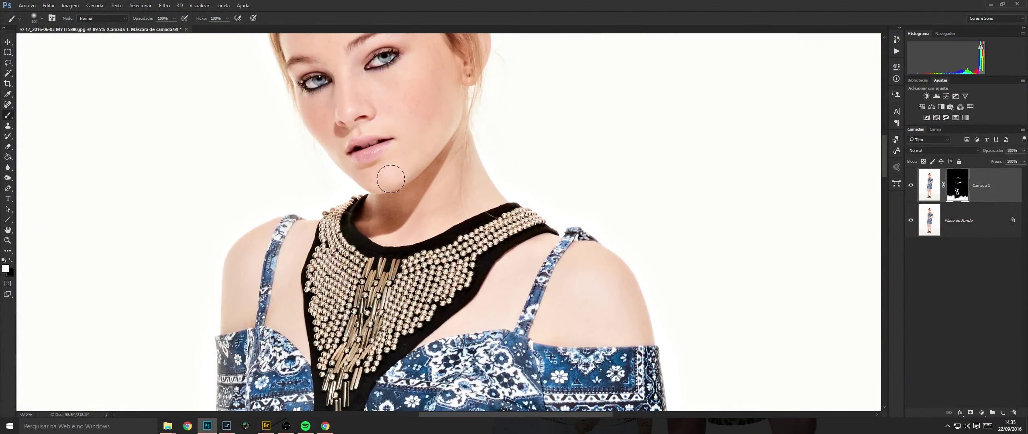
mouse_move(432, 133)
mouse_down()
mouse_move(471, 202)
mouse_move(494, 218)
mouse_up()
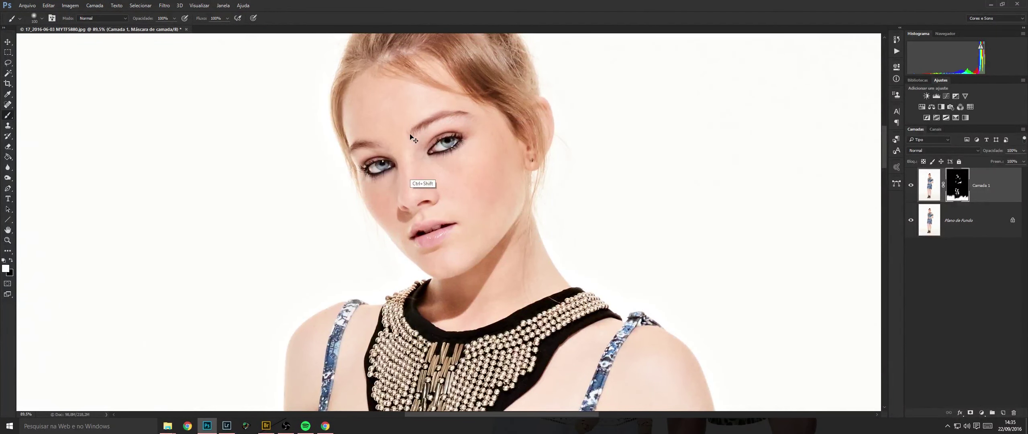
Merge Camada 1 of the MYTF5880 photo into the background, then save and close the photo.
key(ctrl+e)
scroll(491, 199, down, 1)
key(ctrl+s)
key(ctrl+w)
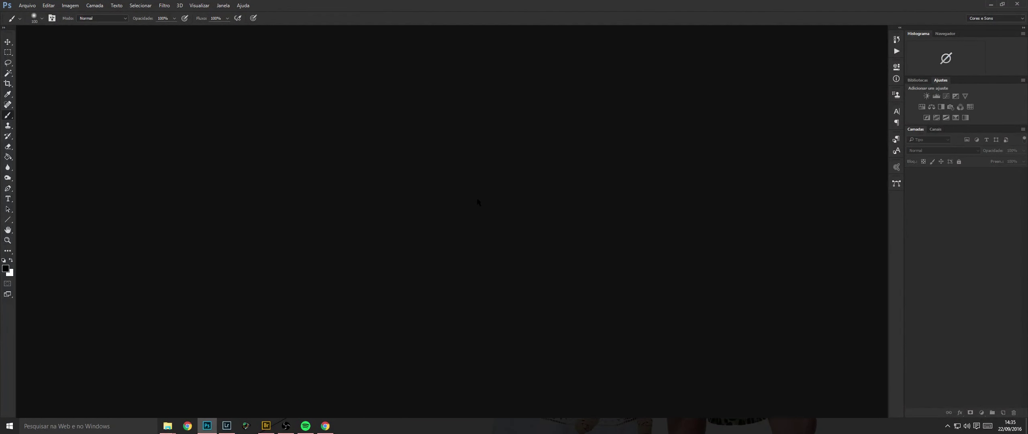
Switch to Bridge and open the photos of the next dress folder, S02VE000131, in Photoshop.
key(alt+Tab)
key(BackSpace)
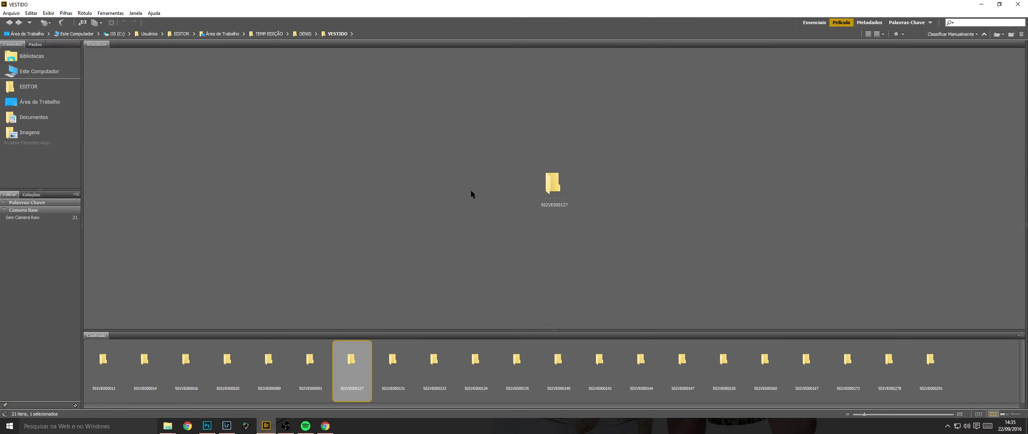
key(Right)
key(ctrl+Down)
key(Return)
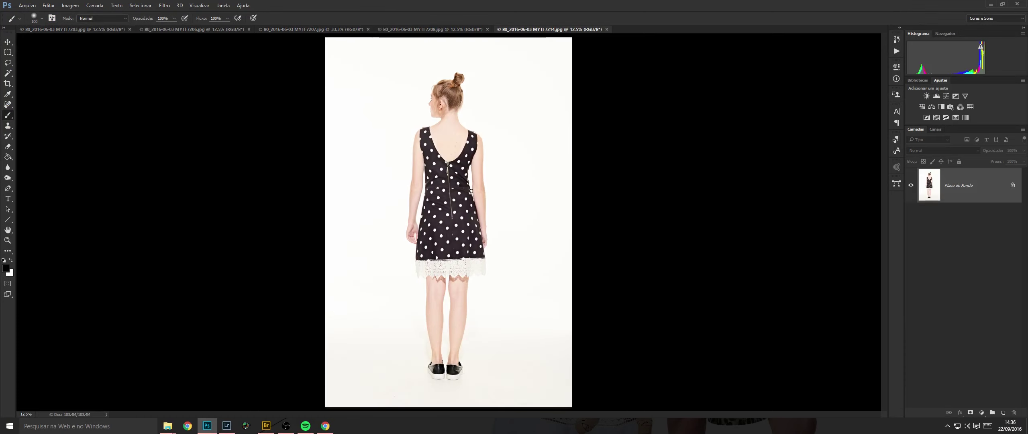
Duplicate the background of the MYTF7214 photo, mask the copy with black and paint white over the legs and floor.
key(ctrl+j)
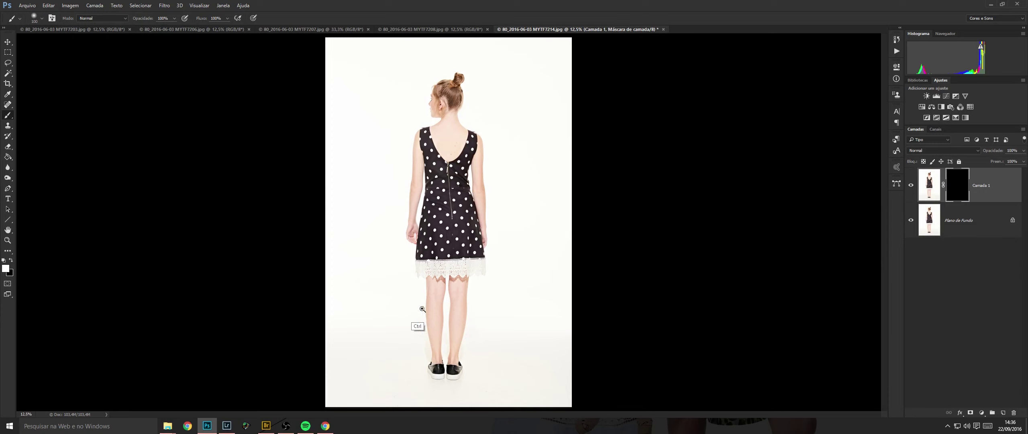
drag(422, 308, 498, 321)
drag(498, 321, 447, 189)
key(bracketright)
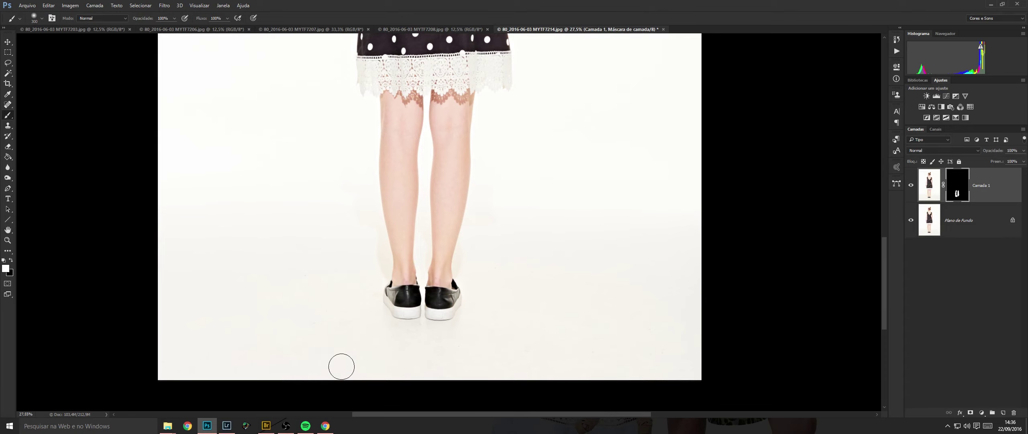
drag(426, 100, 381, 315)
Paint white on the mask over the arms and bare back, and with a brush reduced to 100 over the neck and face.
mouse_move(312, 144)
mouse_down()
mouse_move(326, 240)
mouse_move(335, 221)
mouse_up()
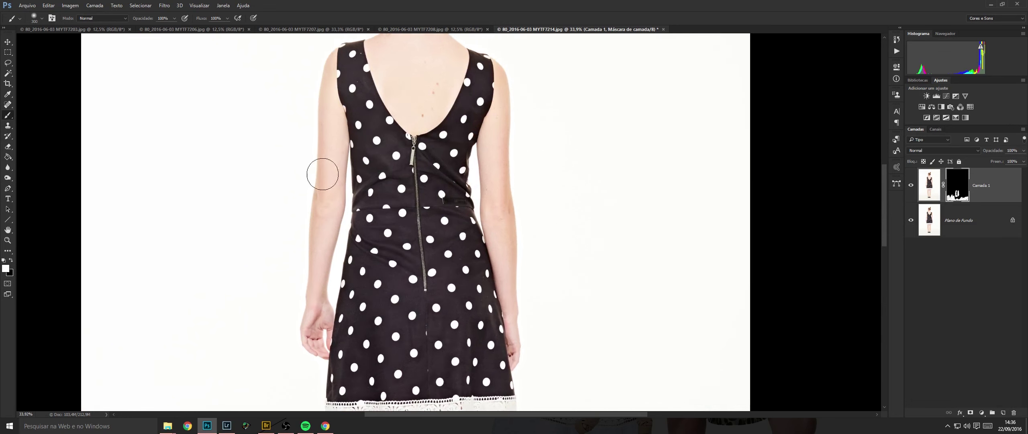
drag(418, 73, 419, 58)
scroll(454, 193, up, 3)
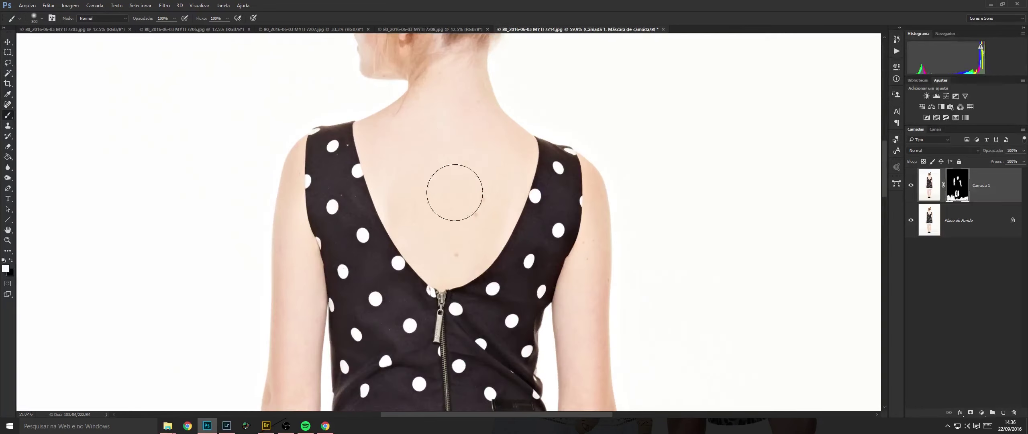
drag(427, 124, 394, 232)
key(bracketleft)
key(bracketleft)
key(bracketleft)
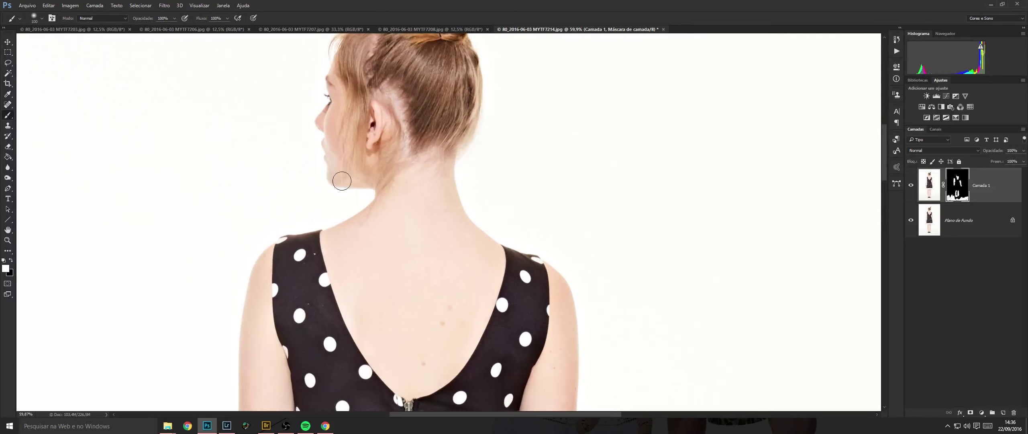
drag(545, 374, 534, 250)
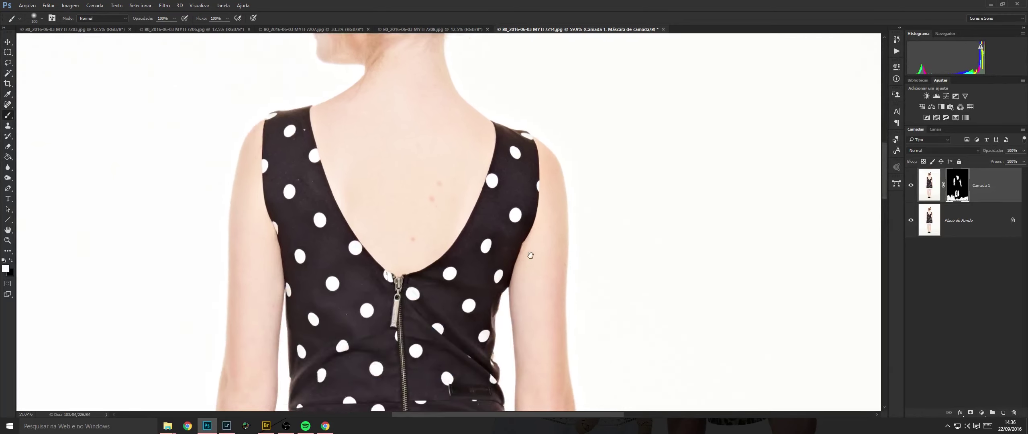
Merge the visible layers and remove the moles on the model's back with the Spot Healing Brush.
key(ctrl+shift+e)
key(j)
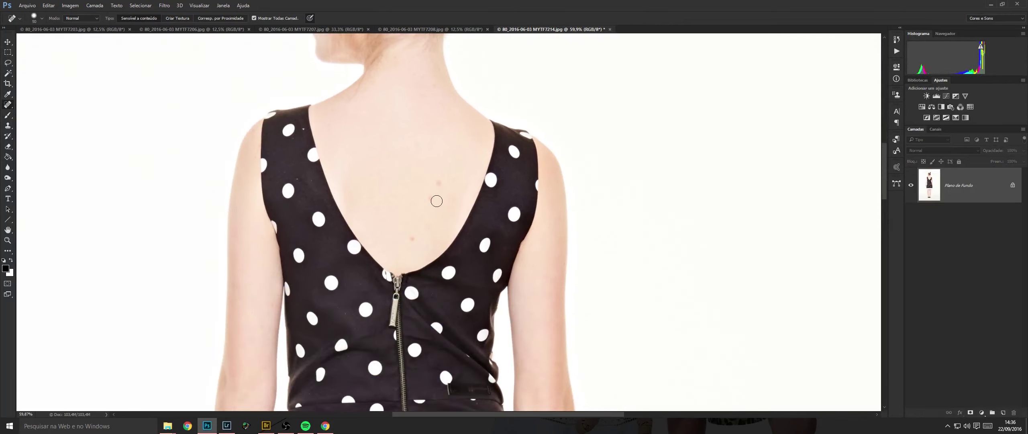
drag(434, 201, 431, 201)
drag(412, 245, 408, 235)
Check the dress in the MYTF7214 photo, then save and close it.
scroll(517, 235, down, 4)
drag(493, 325, 452, 220)
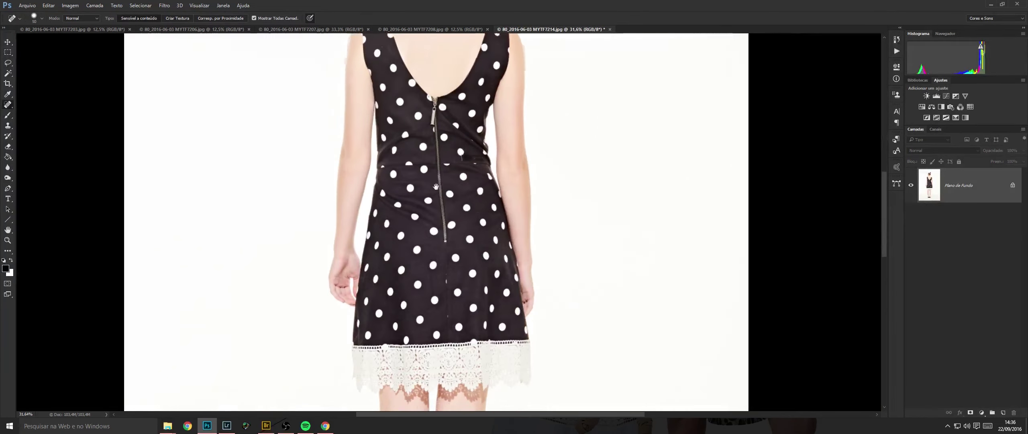
key(ctrl+s)
key(ctrl+w)
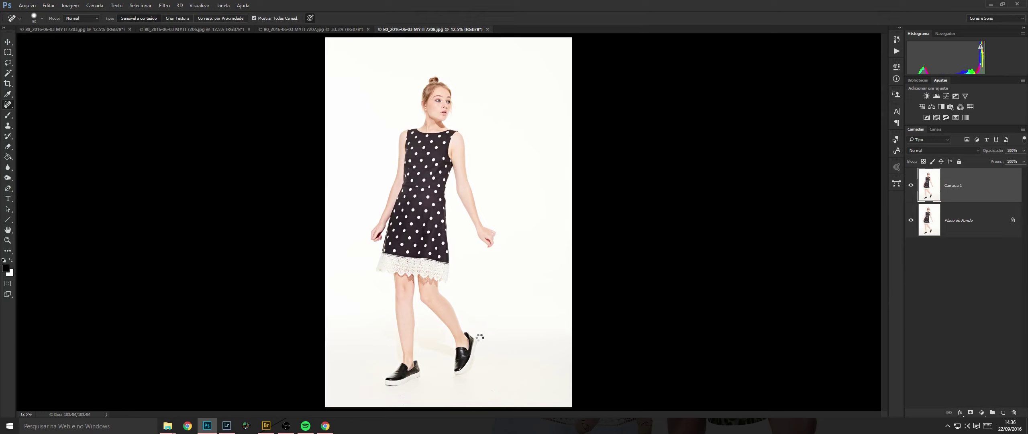
Duplicate the background of the MYTF7208 photo, mask the copy with black and paint white over the floor around the shoes.
mouse_move(455, 348)
mouse_down()
mouse_move(543, 360)
mouse_move(456, 193)
mouse_up()
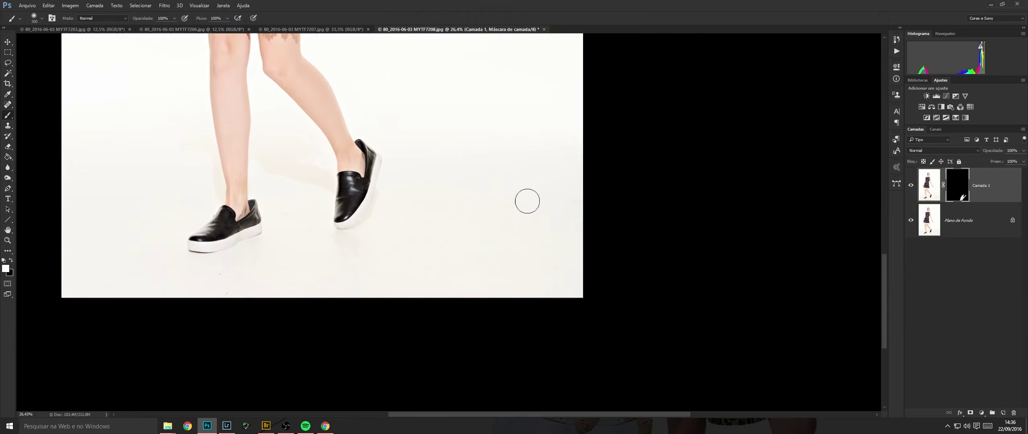
key(bracketright)
key(bracketright)
drag(574, 266, 497, 283)
drag(371, 244, 536, 220)
key(bracketleft)
key(bracketleft)
key(bracketleft)
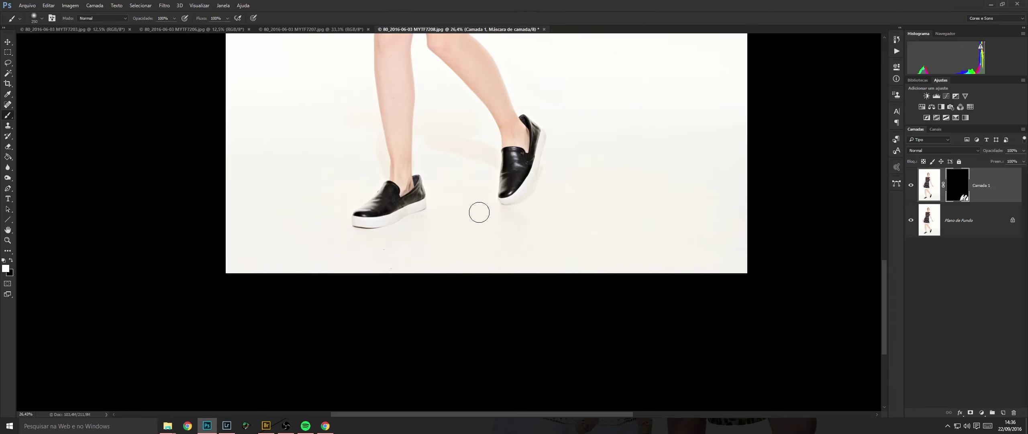
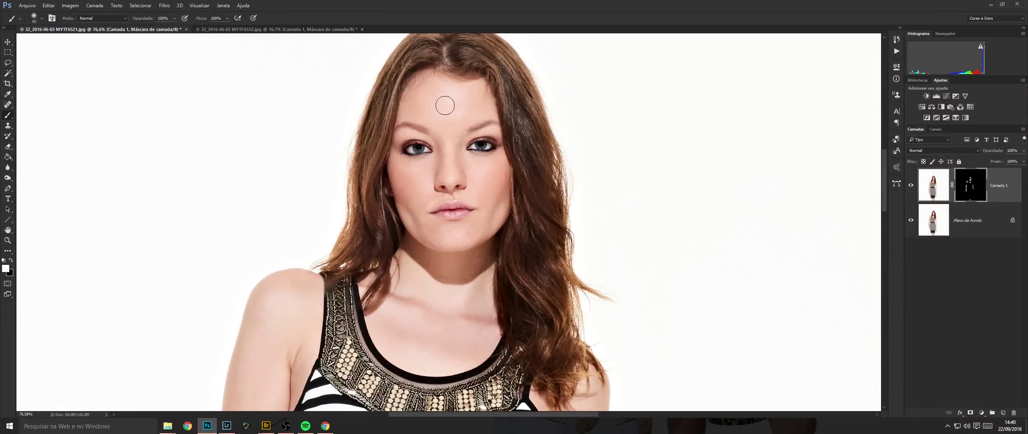
Merge the MYTF6521 photo's layers, remove the blemish on the chin with the Spot Healing Brush, then save and close the photo.
key(ctrl+e)
scroll(559, 148, down, 3)
key(j)
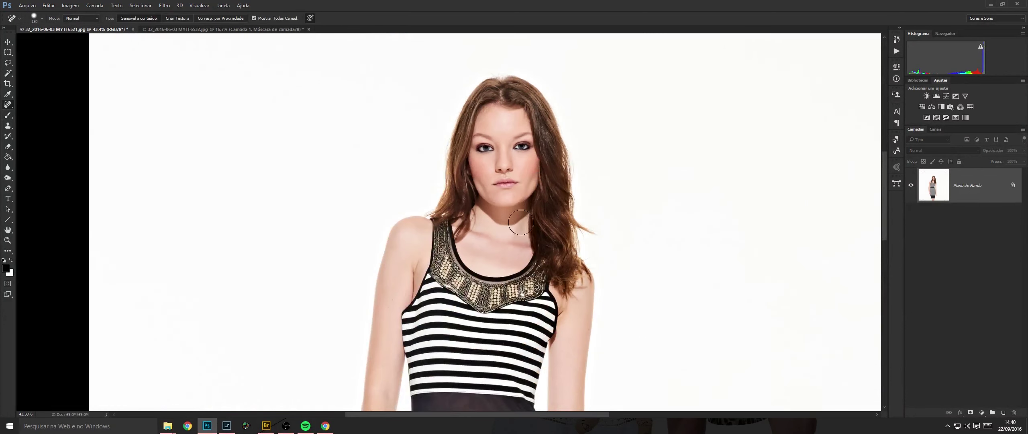
scroll(520, 222, up, 4)
click(528, 193)
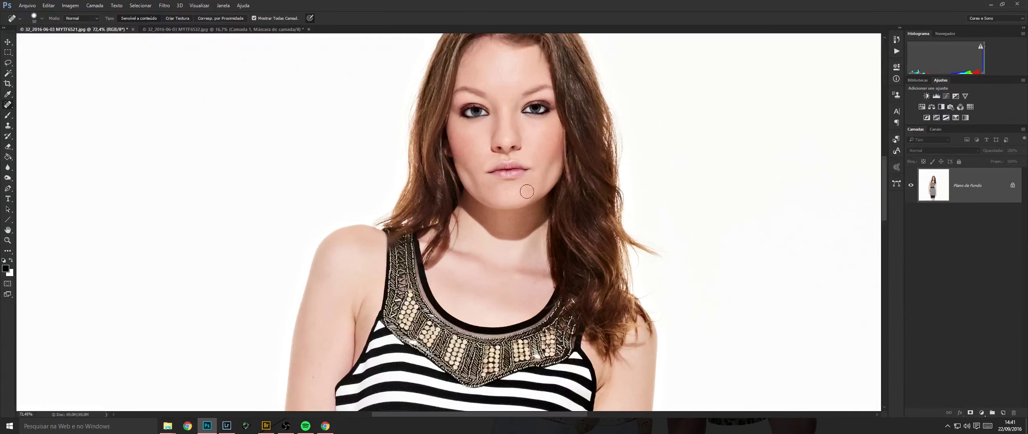
key(ctrl+s)
key(ctrl+w)
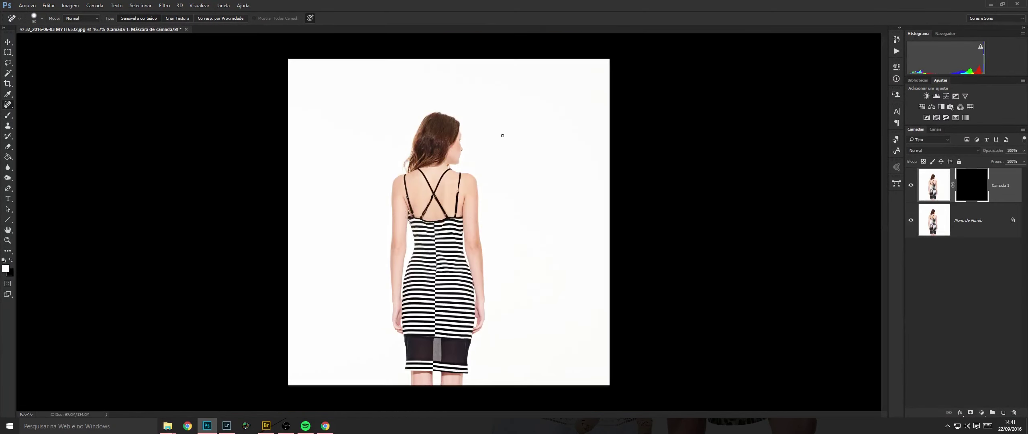
Paint white on the MYTF6532 photo's mask over the legs and one forearm.
scroll(490, 201, up, 4)
key(b)
scroll(512, 289, up, 5)
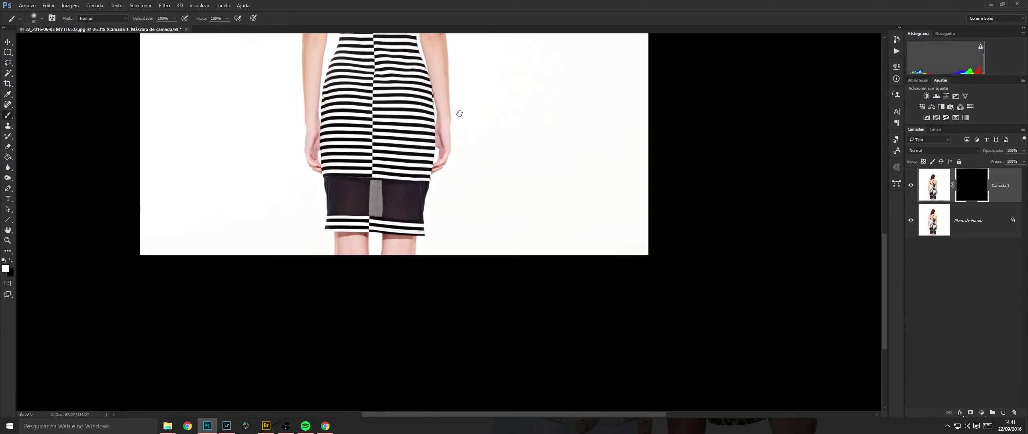
mouse_move(366, 57)
mouse_down()
mouse_move(360, 227)
mouse_move(374, 258)
mouse_up()
key(bracketright)
key(bracketright)
drag(255, 75, 329, 156)
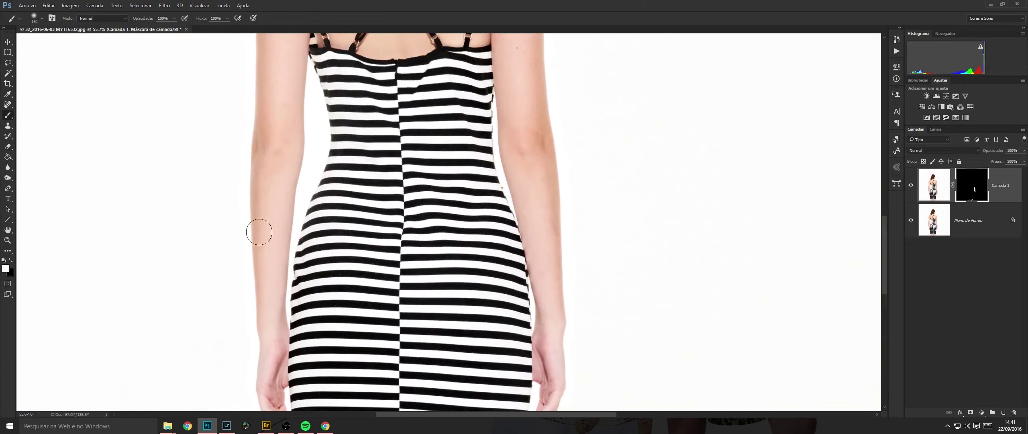
Paint white on the mask over the arms, shoulders, bare back and neck, correcting the edges near the straps with the Eraser.
drag(428, 40, 397, 200)
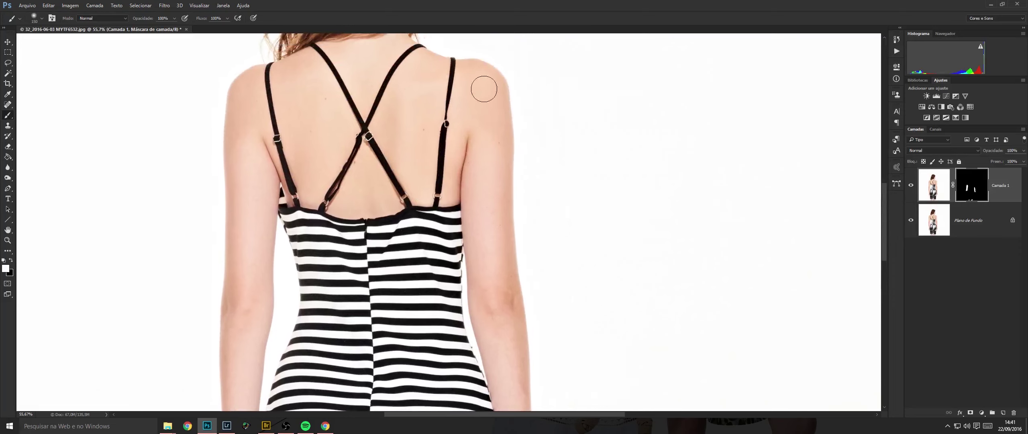
key(e)
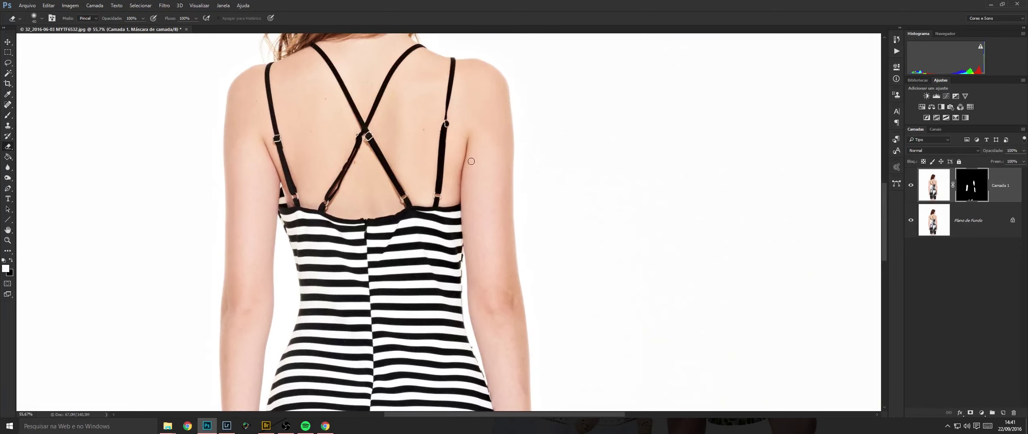
key(b)
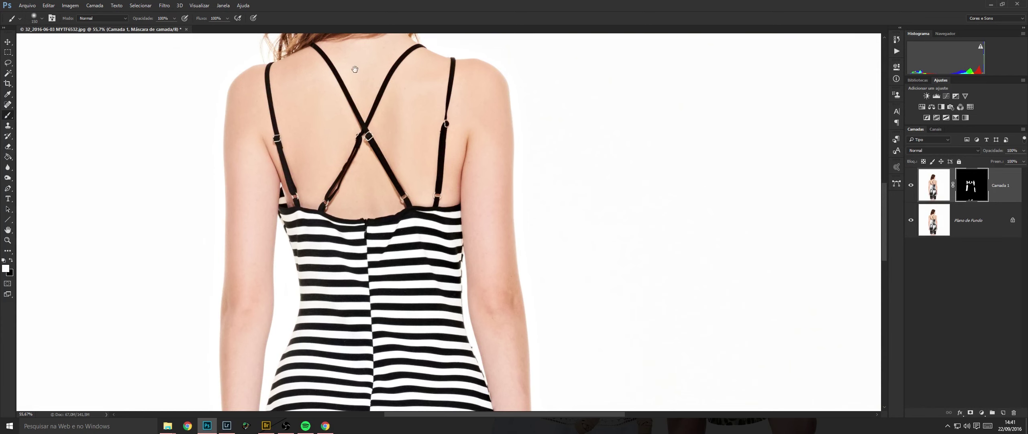
drag(355, 69, 344, 141)
key(e)
drag(340, 91, 333, 170)
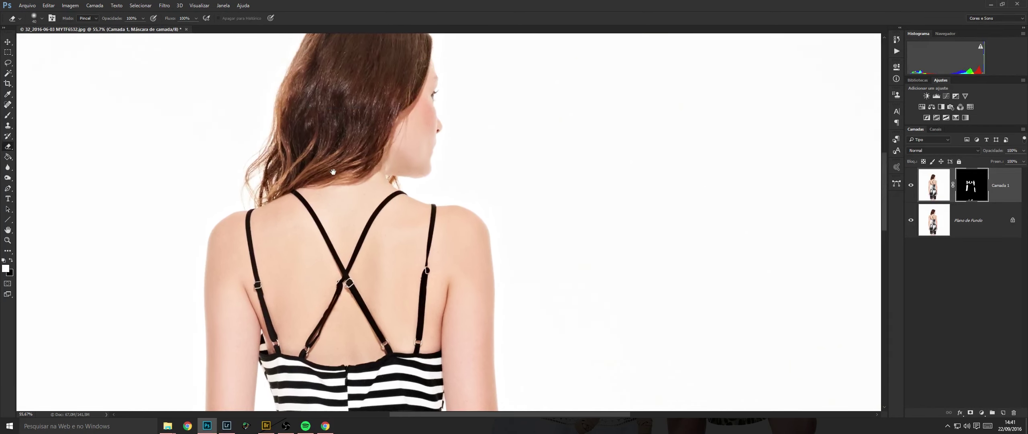
key(b)
drag(409, 157, 439, 160)
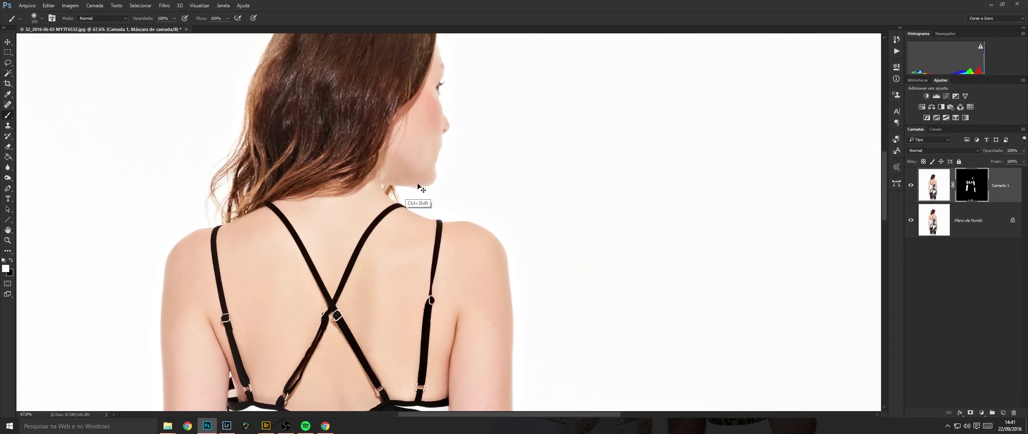
Merge the visible layers of the MYTF6532 photo, then save and close it.
key(ctrl+shift+e)
drag(549, 151, 498, 154)
key(ctrl+s)
key(ctrl+w)
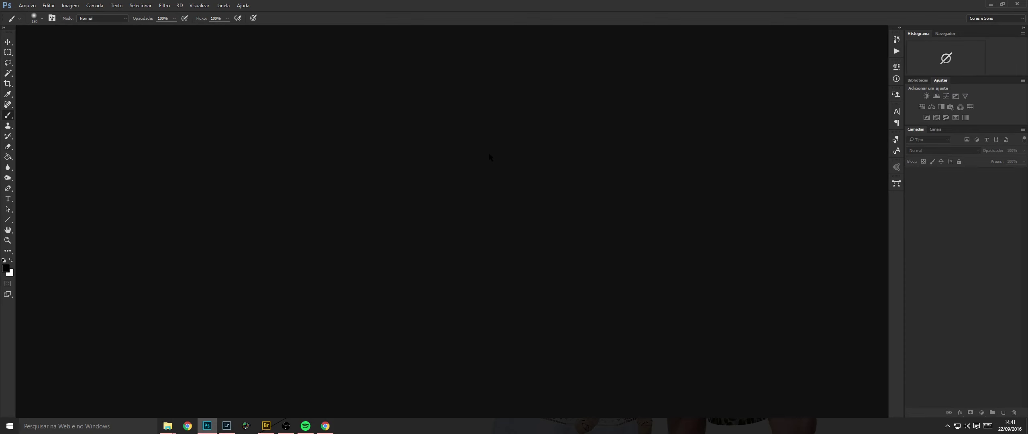
Switch to Bridge, go to the next folder inside VESTIDO and open all its photos in Photoshop.
key(alt+Tab)
key(ctrl+Up)
key(Right)
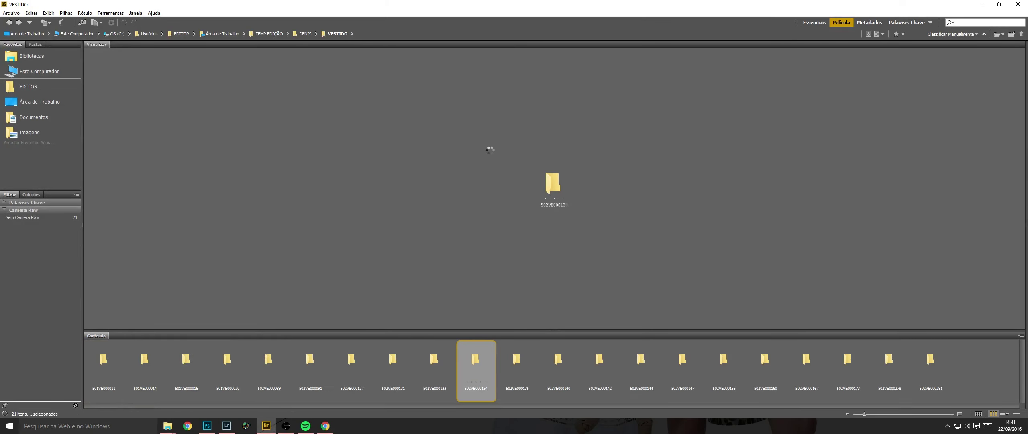
key(ctrl+Down)
key(ctrl+a)
key(ctrl+o)
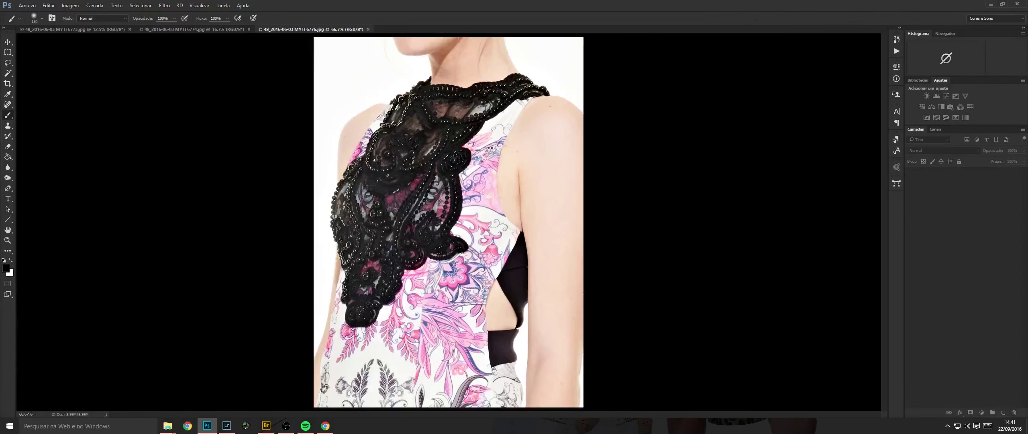
Duplicate the background of the MYTF6781 photo, mask the copy with black and paint white over the back, arms, legs and neck.
key(ctrl+j)
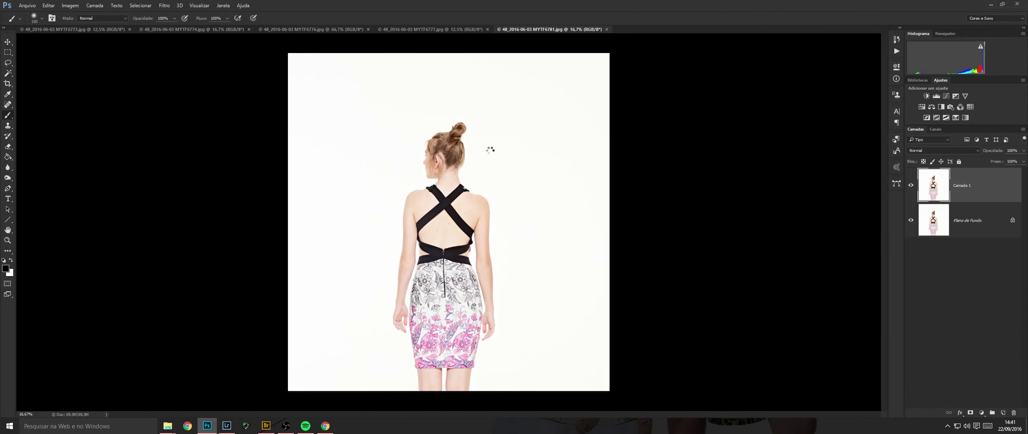
drag(421, 241, 477, 237)
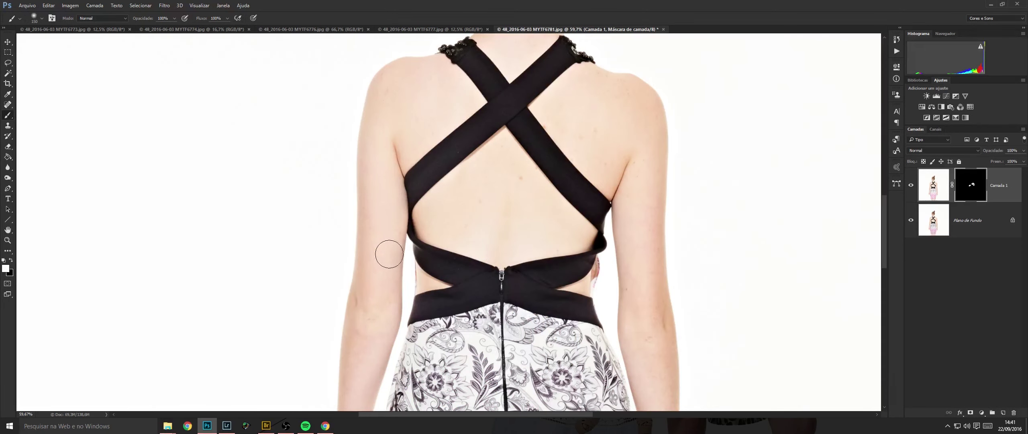
drag(368, 343, 398, 147)
click(375, 262)
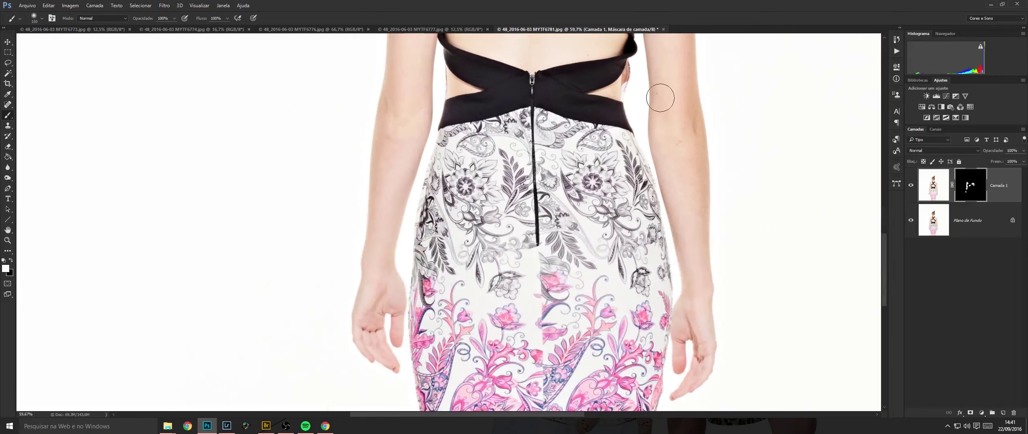
scroll(692, 45, down, 8)
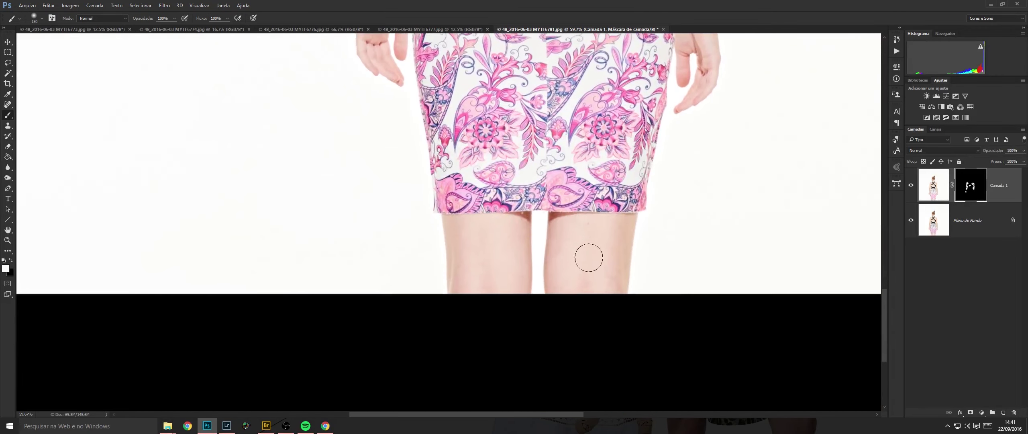
scroll(516, 178, up, 10)
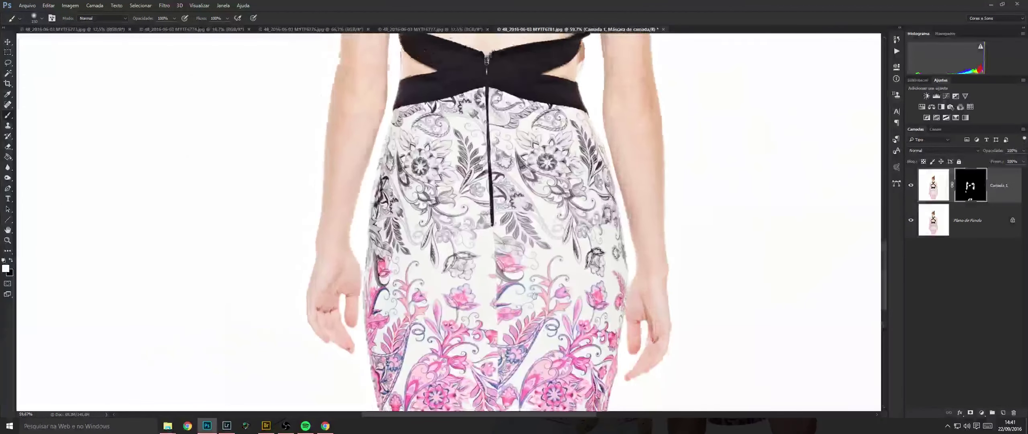
scroll(542, 190, up, 3)
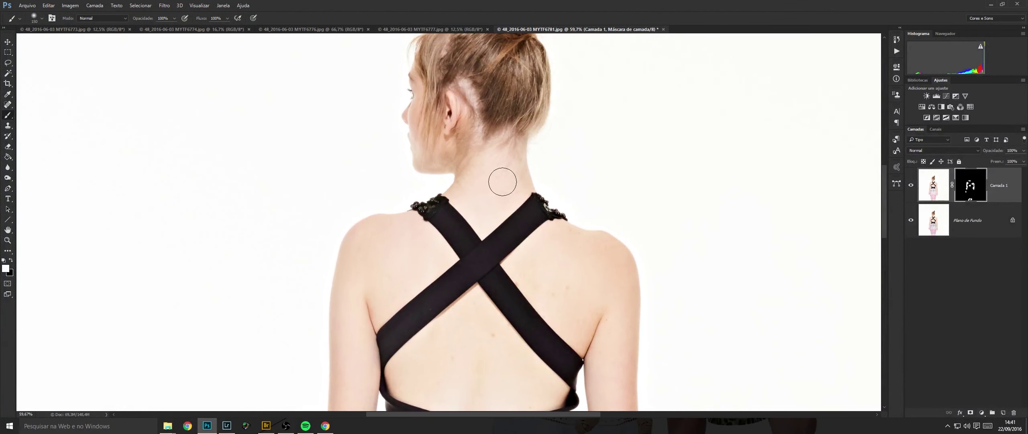
Merge the layer down and remove the moles on the model's bare back with the Spot Healing Brush.
key(ctrl+e)
key(j)
mouse_move(494, 375)
mouse_down()
mouse_move(471, 232)
mouse_move(486, 242)
mouse_up()
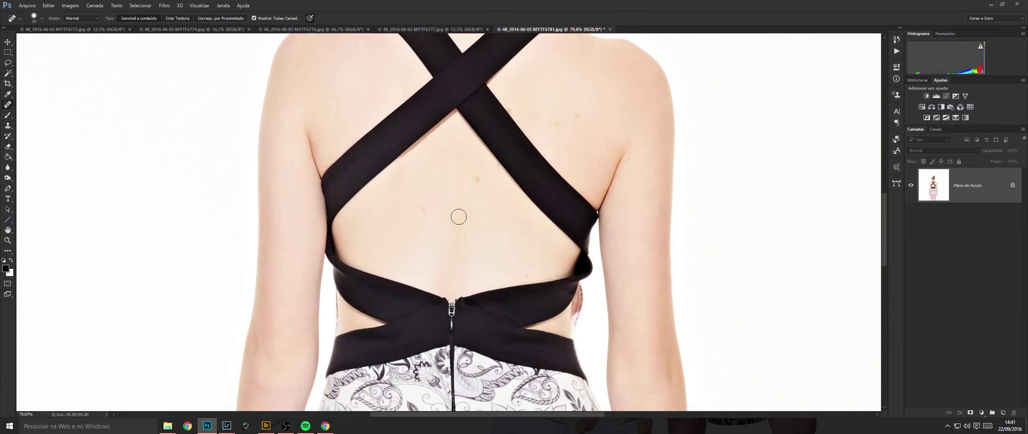
click(423, 209)
click(483, 176)
click(389, 148)
click(548, 118)
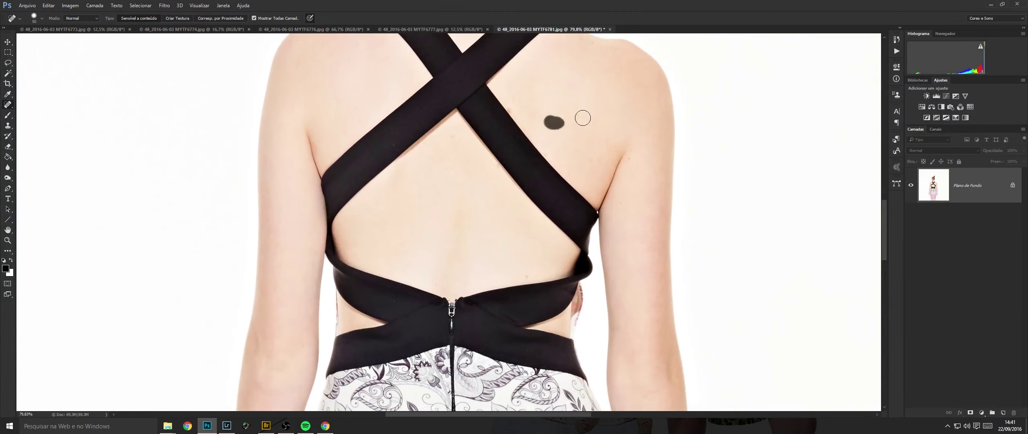
drag(632, 203, 602, 209)
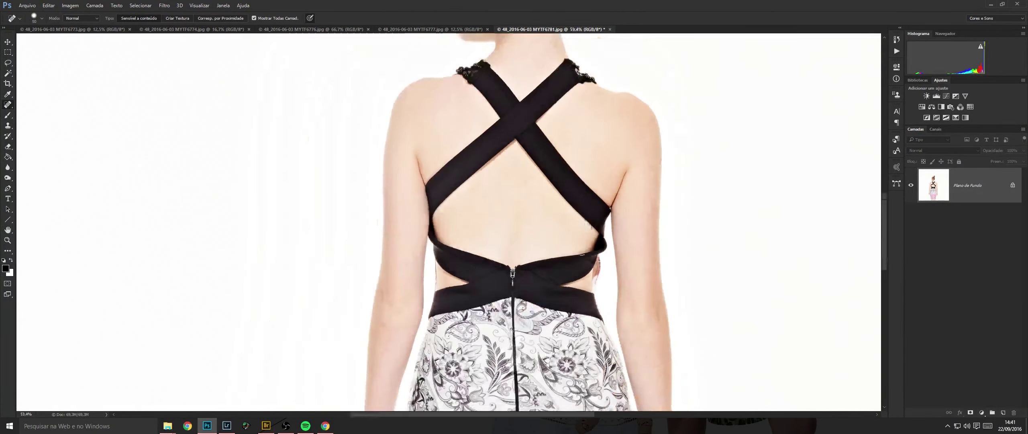
Check the skirt and legs in the MYTF6781 photo, then save and close it.
drag(553, 271, 550, 164)
drag(636, 175, 567, 185)
scroll(568, 187, down, 3)
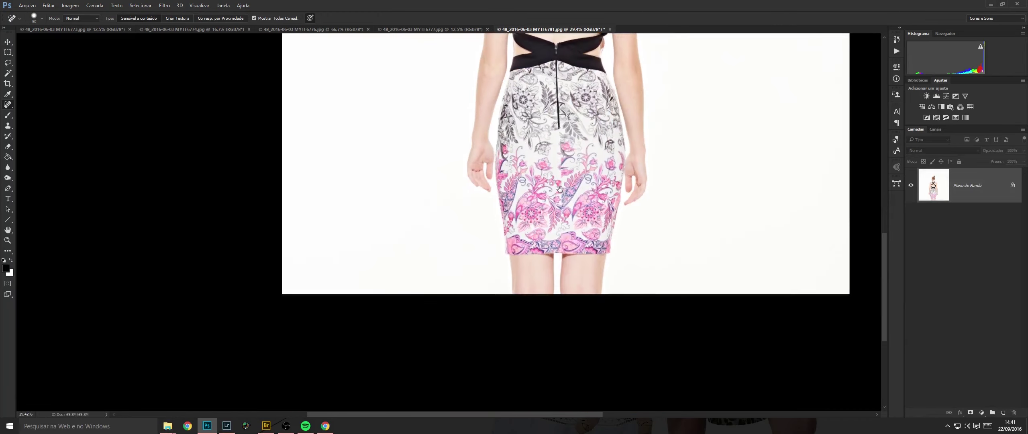
key(ctrl+w)
Duplicate the background of the MYTF6777 photo, mask the copy with black and paint white over the floor with an enlarged brush.
key(ctrl+j)
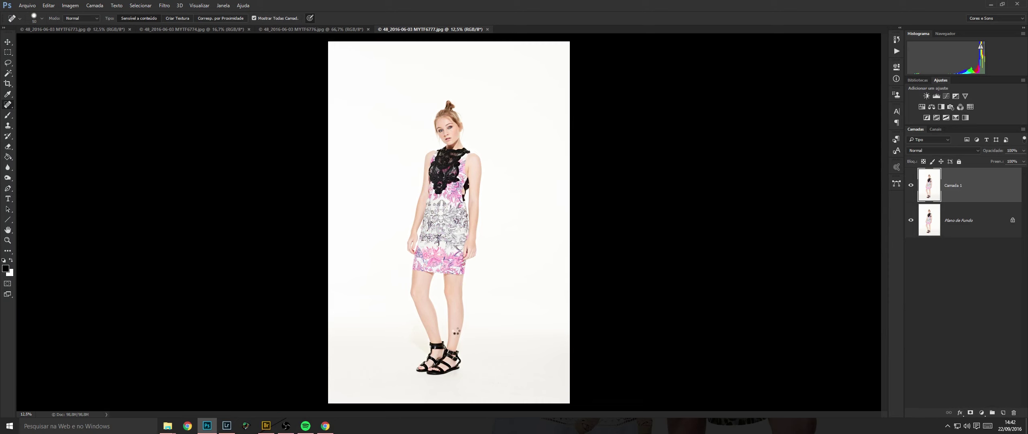
drag(453, 335, 499, 318)
mouse_move(457, 340)
mouse_down()
mouse_move(466, 213)
mouse_move(455, 183)
mouse_up()
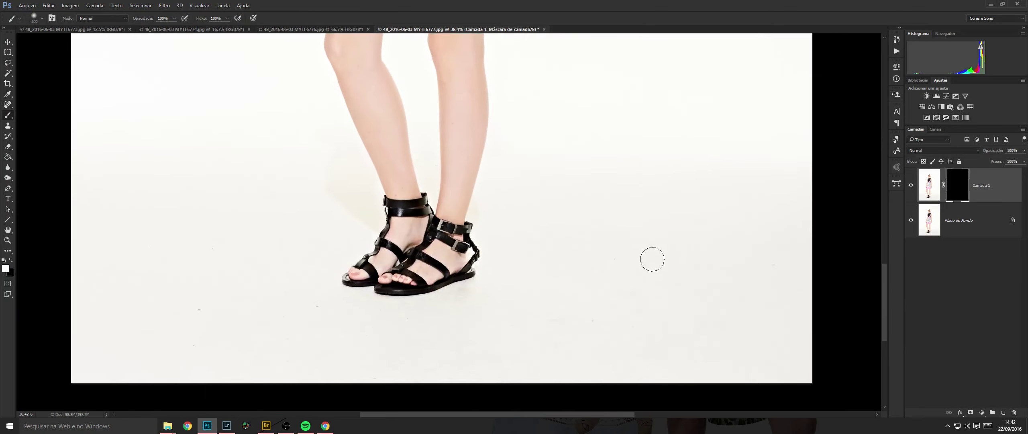
key(bracketright)
key(bracketright)
key(bracketright)
key(bracketright)
drag(679, 273, 784, 326)
drag(526, 286, 693, 222)
mouse_move(762, 288)
mouse_down()
mouse_move(458, 260)
mouse_move(387, 231)
mouse_move(307, 238)
mouse_up()
Reduce the brush and paint white on the mask over both legs between the skirt and the sandals.
drag(528, 118, 404, 297)
key(bracketleft)
key(bracketleft)
key(bracketleft)
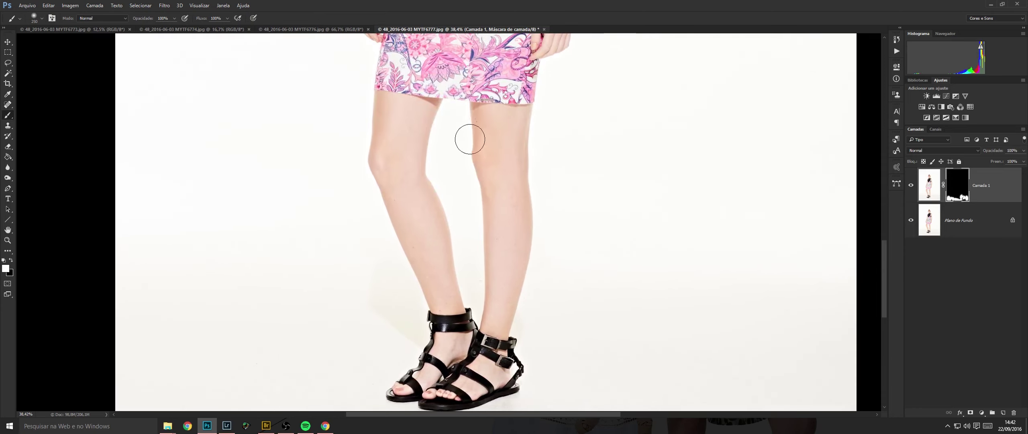
mouse_move(470, 139)
mouse_down()
mouse_move(402, 126)
mouse_move(392, 170)
mouse_up()
drag(522, 162, 496, 327)
Paint white on the mask over both arms, and with a smaller brush over the shoulders, neck and face.
mouse_move(544, 127)
mouse_down()
mouse_move(518, 252)
mouse_move(528, 279)
mouse_up()
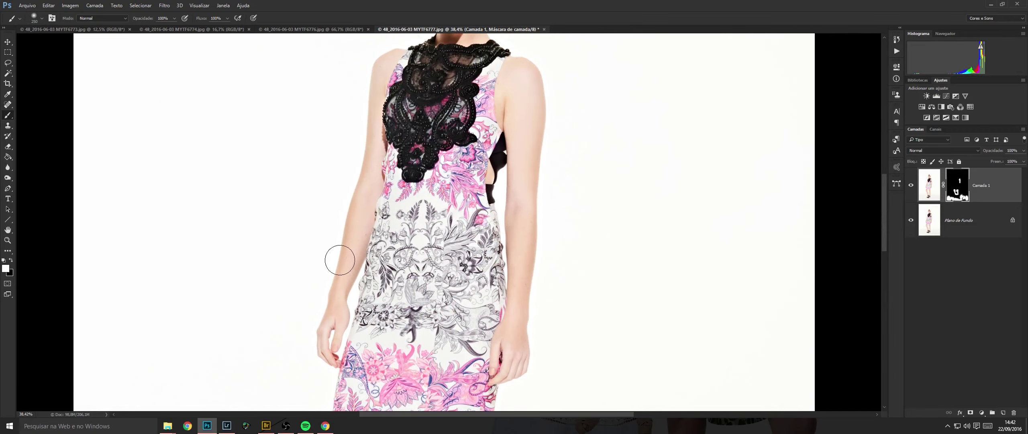
drag(393, 264, 441, 270)
drag(574, 64, 459, 305)
key(bracketleft)
key(bracketleft)
key(bracketleft)
key(bracketleft)
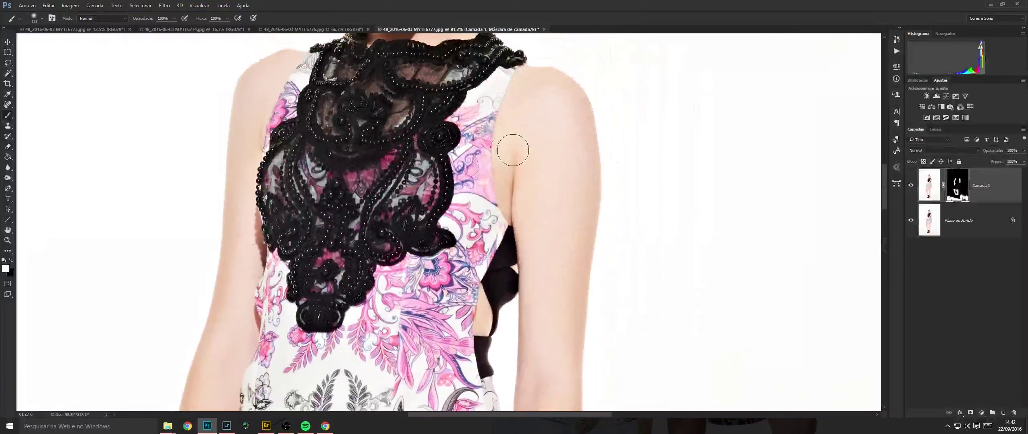
scroll(505, 168, up, 6)
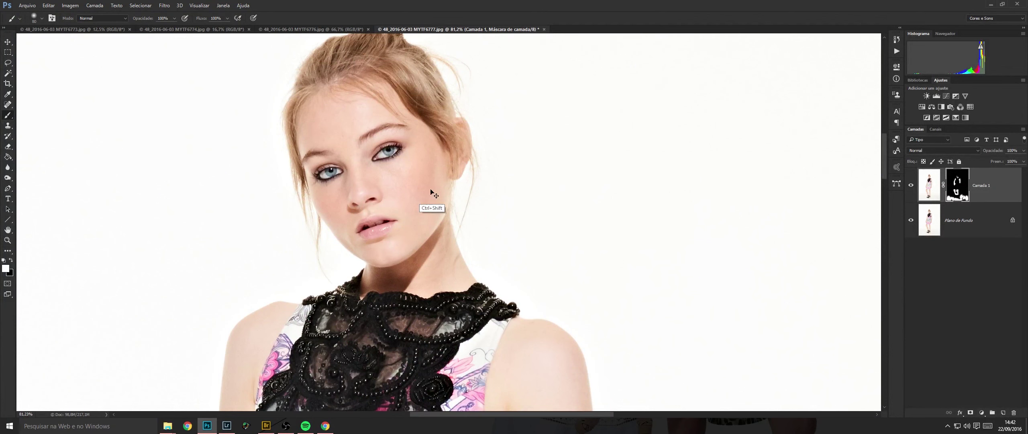
Merge the visible layers of the MYTF6777 photo, touch up the skin with the Spot Healing Brush, then save and close it.
key(ctrl+shift+e)
mouse_move(427, 193)
mouse_down()
mouse_move(401, 158)
mouse_move(397, 113)
mouse_up()
key(j)
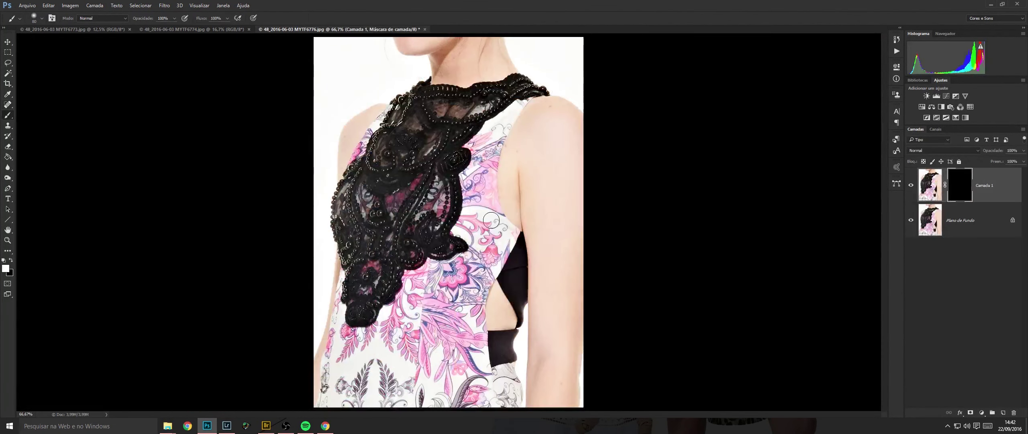
Paint white on the MYTF6776 mask over the raised shoulder, the arm and the neck around the black lace.
drag(528, 192, 533, 190)
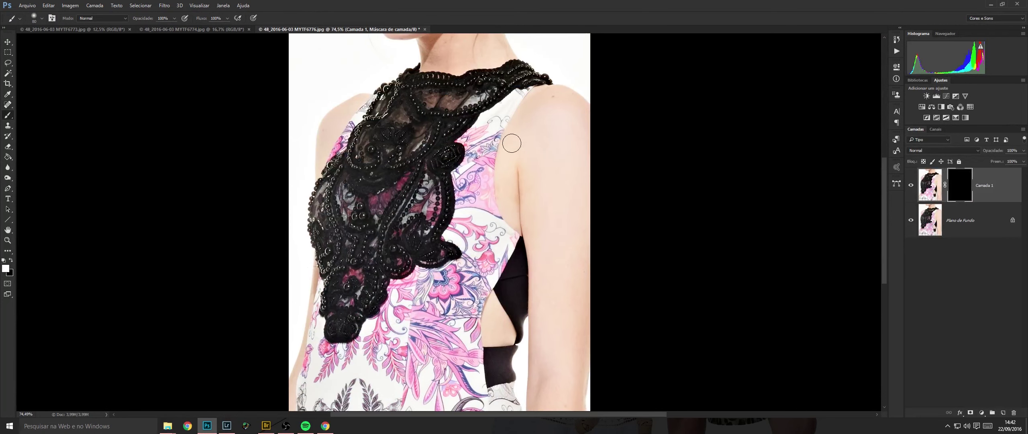
key(e)
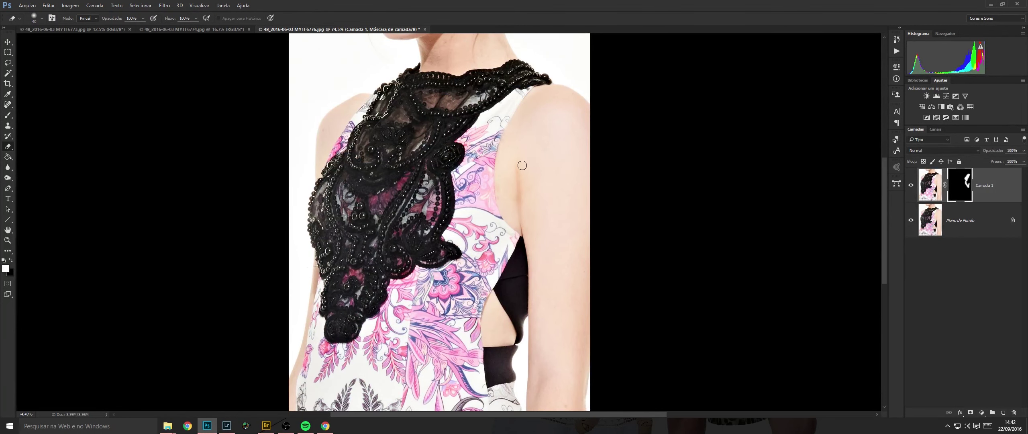
key(b)
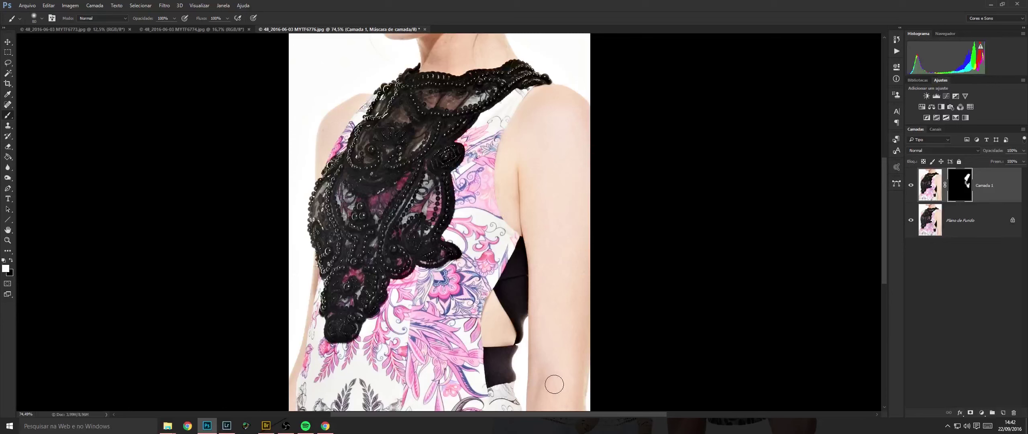
mouse_move(491, 73)
mouse_down()
mouse_move(415, 232)
mouse_move(390, 216)
mouse_up()
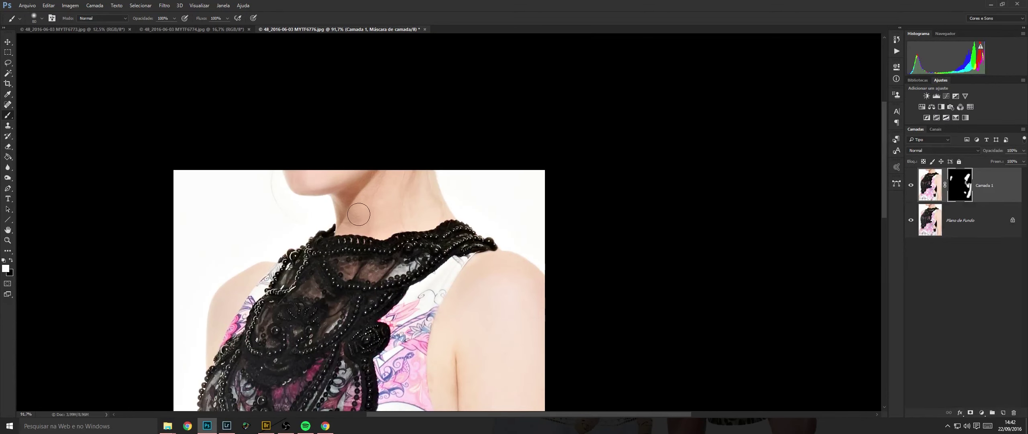
Merge the visible layers of the MYTF6776 photo, then save and close it.
key(ctrl+shift+e)
key(ctrl+0)
key(ctrl+s)
key(ctrl+w)
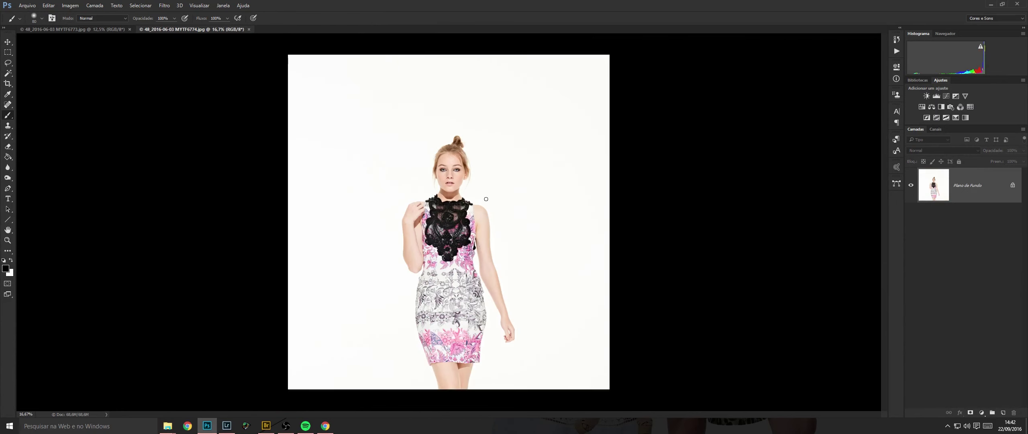
Duplicate the background of the MYTF6774 photo, mask the copy with black and paint white over the legs below the dress.
key(ctrl+j)
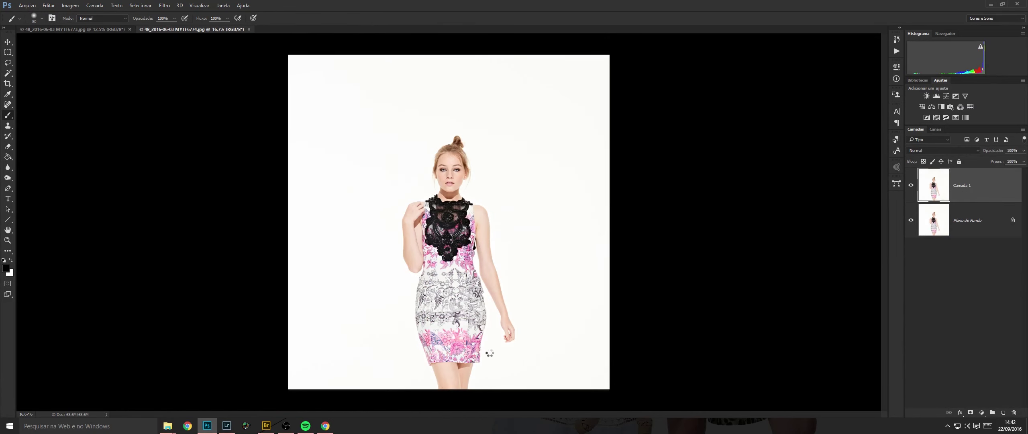
key(ctrl+shift+m)
key(ctrl+i)
drag(448, 381, 513, 393)
mouse_move(513, 393)
mouse_down()
mouse_move(490, 379)
mouse_move(456, 286)
mouse_move(506, 255)
mouse_move(380, 233)
mouse_up()
Enlarge the brush and paint white on the mask along the lowered arm, from the hand up to the shoulder.
key(bracketright)
key(bracketright)
key(bracketright)
key(bracketright)
key(bracketright)
mouse_move(641, 91)
mouse_down()
mouse_move(522, 291)
mouse_move(539, 298)
mouse_up()
click(580, 170)
drag(545, 97, 577, 259)
click(535, 167)
drag(521, 121, 542, 253)
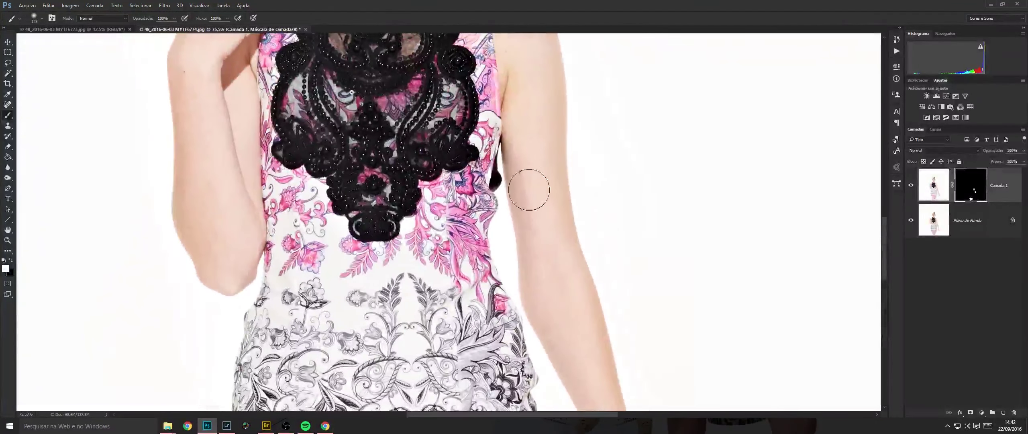
click(529, 188)
mouse_move(546, 135)
mouse_down()
mouse_move(546, 224)
mouse_move(560, 259)
mouse_up()
click(539, 183)
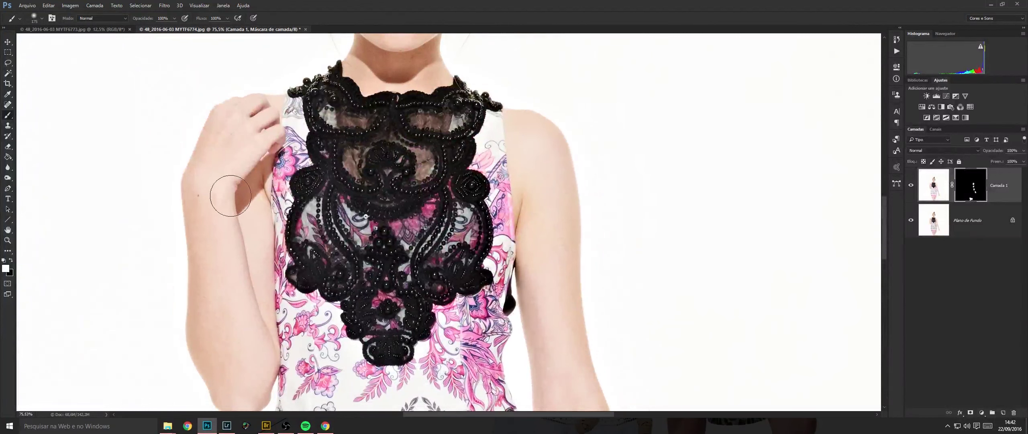
Paint white on the mask over the bent arm and hand, and with a smaller brush over the neck and face.
drag(231, 196, 213, 172)
scroll(384, 205, up, 4)
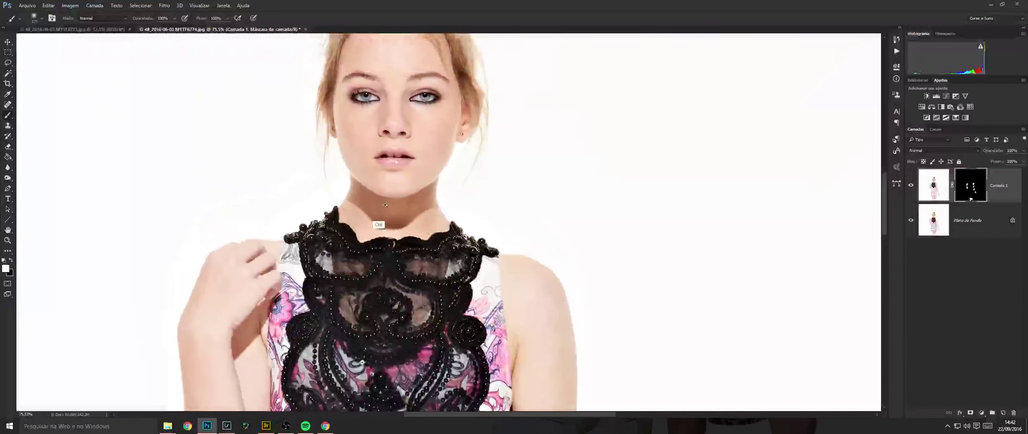
scroll(384, 205, up, 2)
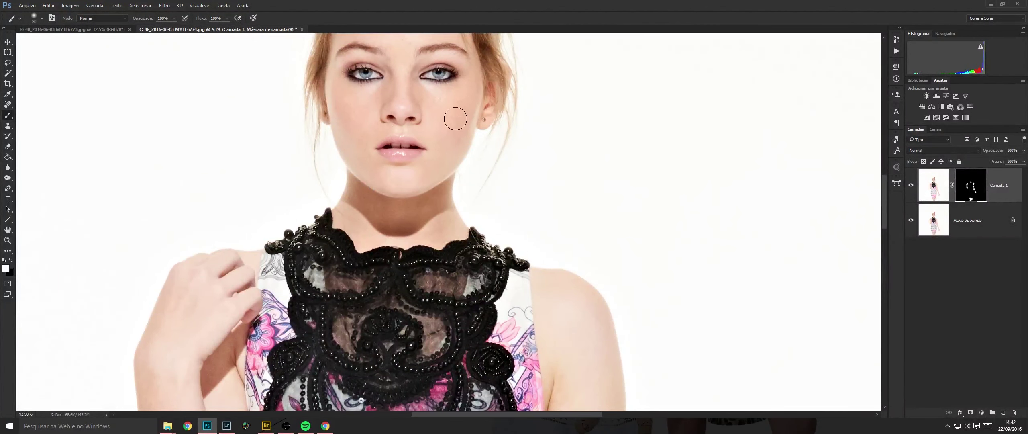
scroll(397, 103, left, 2)
scroll(449, 122, up, 2)
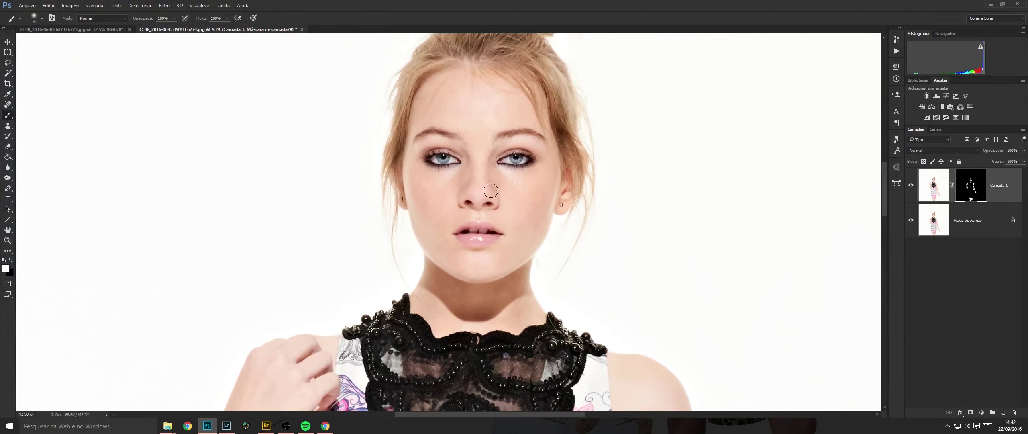
Merge the retouched layer of the MYTF6774 photo into the background, then save and close the photo.
key(ctrl+e)
scroll(594, 197, down, 5)
key(ctrl+s)
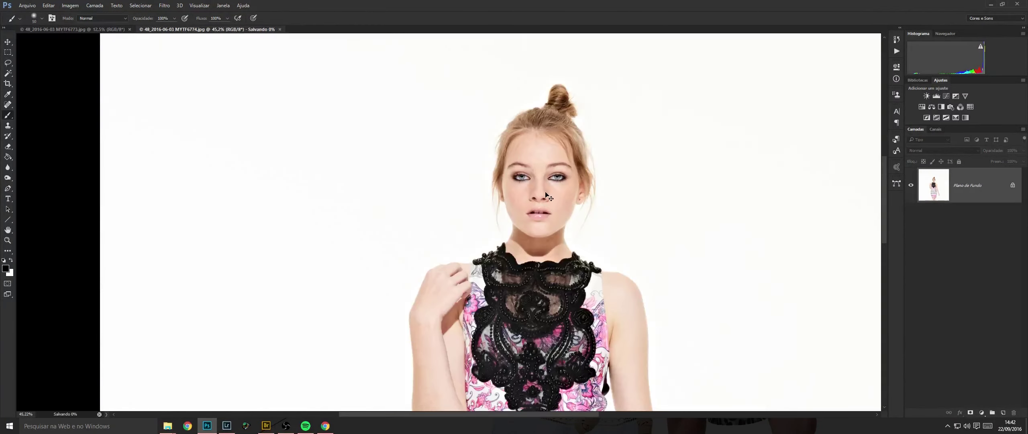
key(ctrl+w)
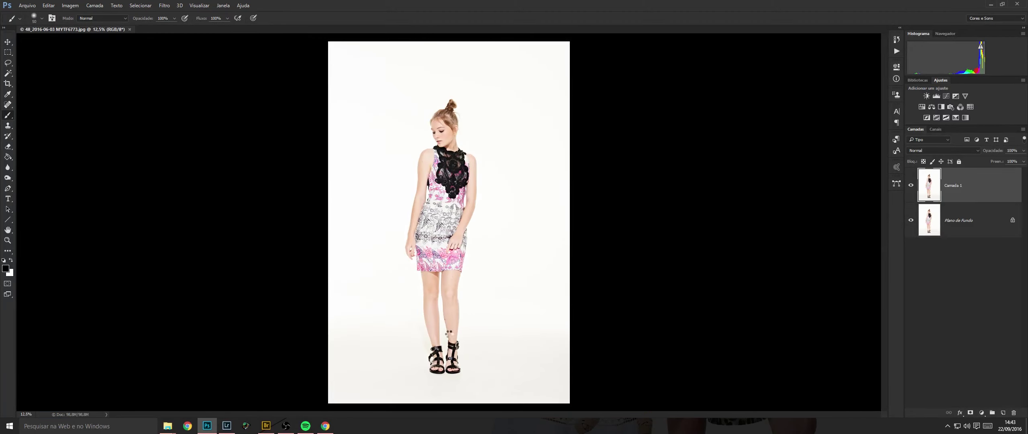
Mask the duplicate layer of the MYTF6773 photo with black and paint white over the floor around the sandals with an enlarged brush.
drag(427, 339, 500, 317)
drag(541, 362, 463, 200)
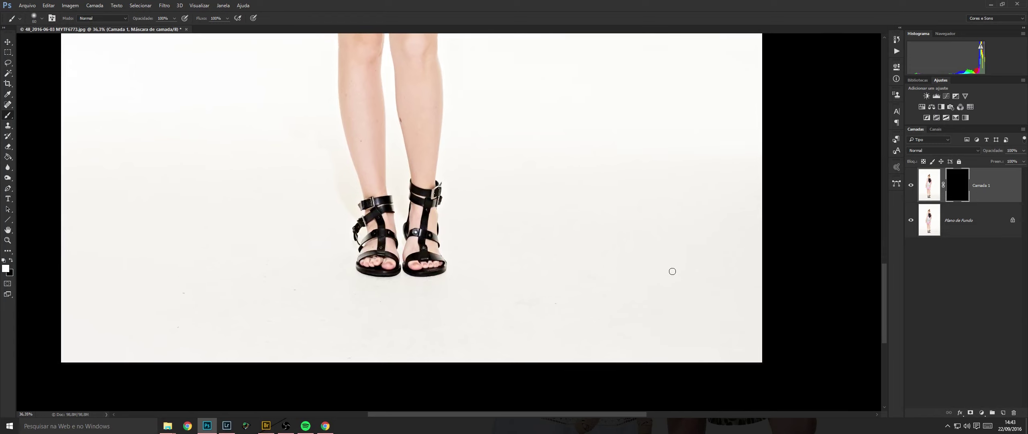
drag(730, 221, 741, 320)
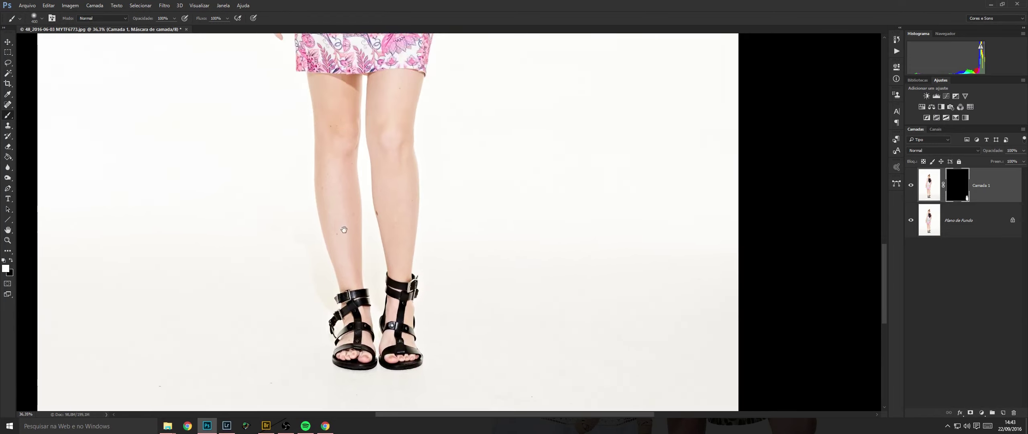
scroll(295, 218, up, 2)
mouse_move(362, 213)
mouse_down()
mouse_move(322, 218)
mouse_move(430, 164)
mouse_up()
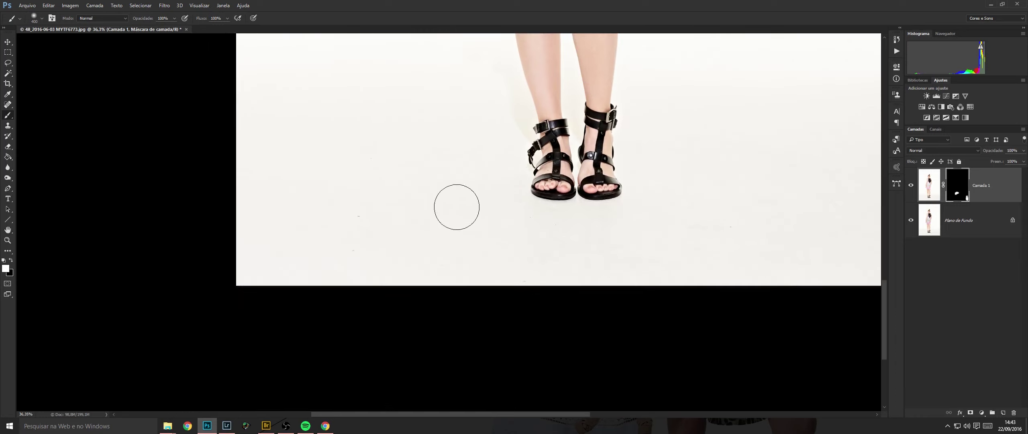
drag(457, 206, 354, 225)
mouse_move(579, 244)
mouse_down()
mouse_move(533, 223)
mouse_move(545, 253)
mouse_move(685, 255)
mouse_move(545, 274)
mouse_move(232, 238)
mouse_up()
Paint white on the MYTF6773 mask over the remaining floor and both legs up to the dress hem.
drag(536, 91, 405, 272)
mouse_move(429, 174)
mouse_down()
mouse_move(360, 154)
mouse_move(345, 280)
mouse_up()
drag(426, 190, 382, 361)
drag(413, 216, 442, 326)
Reduce the brush and paint white on the mask over both arms, the shoulders, the neck and the face.
key(bracketleft)
key(bracketleft)
key(bracketleft)
key(bracketleft)
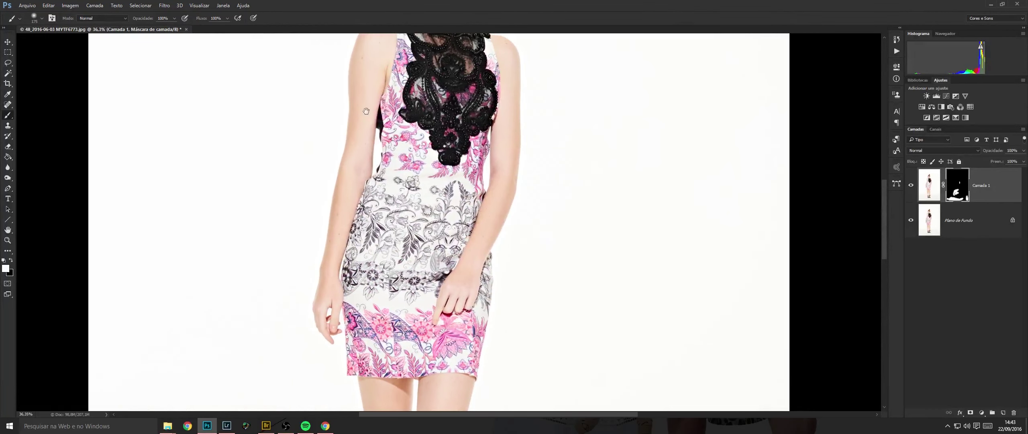
drag(365, 111, 416, 187)
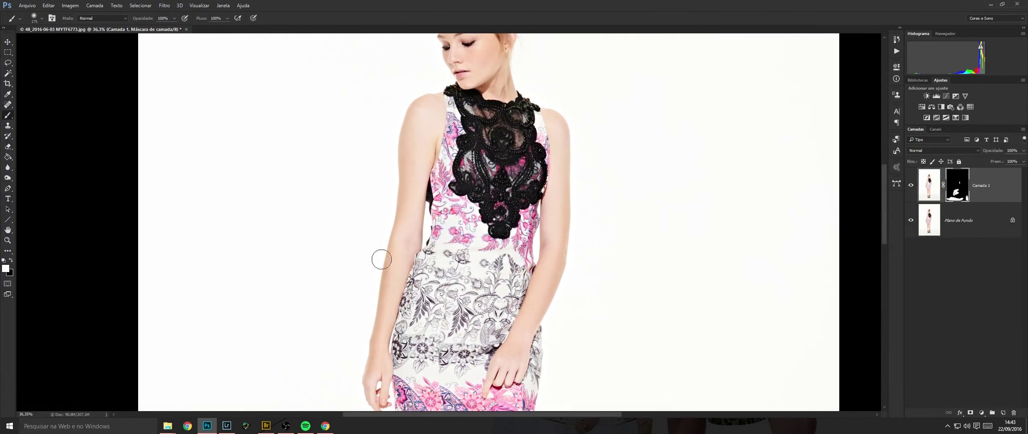
drag(382, 259, 395, 169)
mouse_move(530, 137)
mouse_down()
mouse_move(450, 253)
mouse_move(492, 217)
mouse_up()
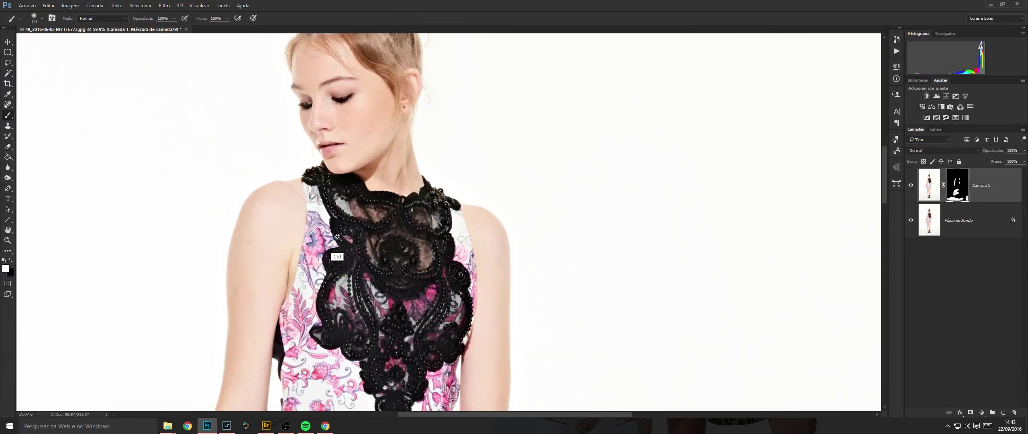
drag(337, 237, 353, 236)
drag(347, 237, 332, 346)
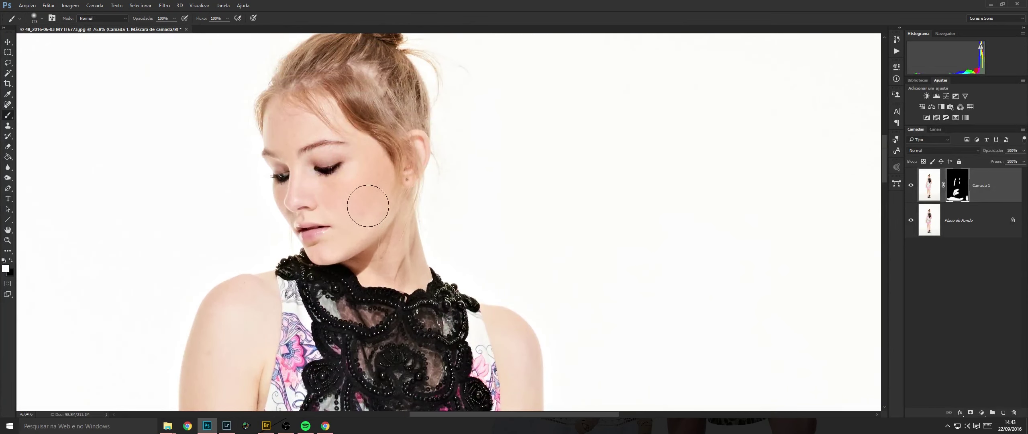
key(bracketleft)
key(bracketleft)
Merge the MYTF6773 layers, touch up the skin with the Spot Healing Brush, then save and close the photo.
key(ctrl+e)
scroll(399, 232, down, 2)
key(j)
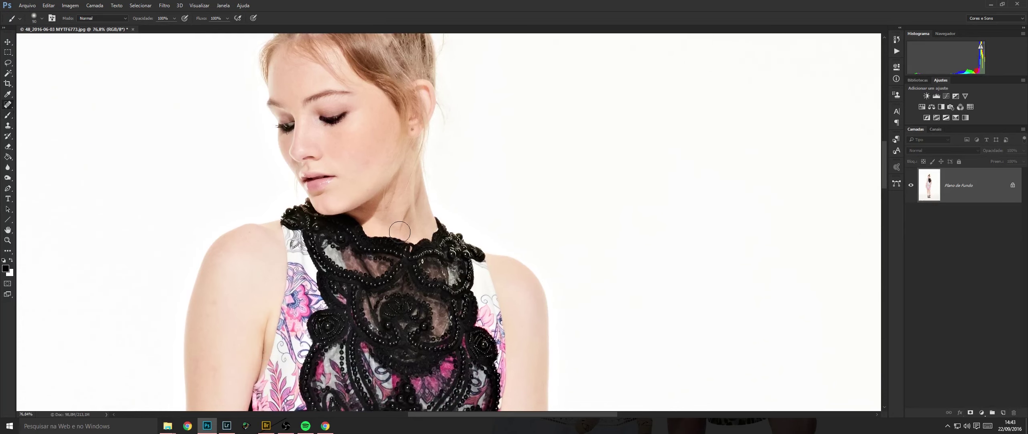
drag(448, 252, 395, 295)
key(ctrl+s)
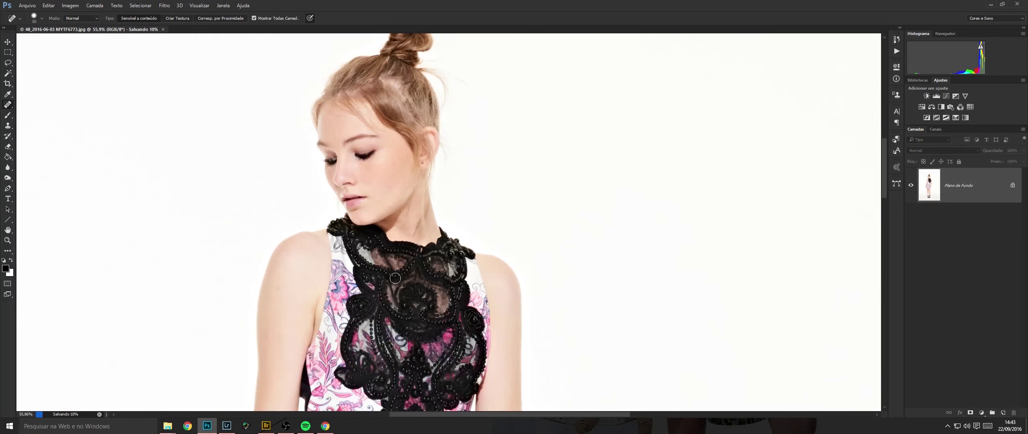
key(ctrl+w)
Switch to Bridge, go to the next folder, 502VE000135, and open all five of its photos in Photoshop.
key(alt+Tab)
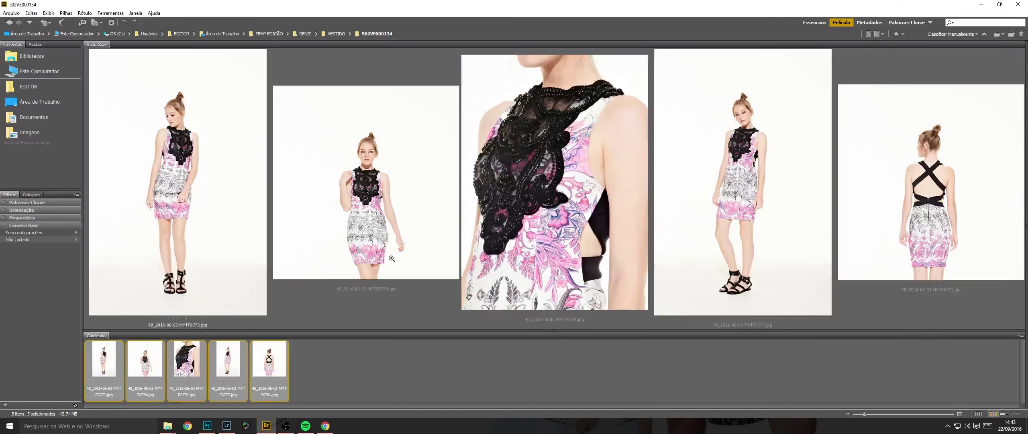
key(ctrl+Up)
key(Right)
key(ctrl+Down)
key(ctrl+a)
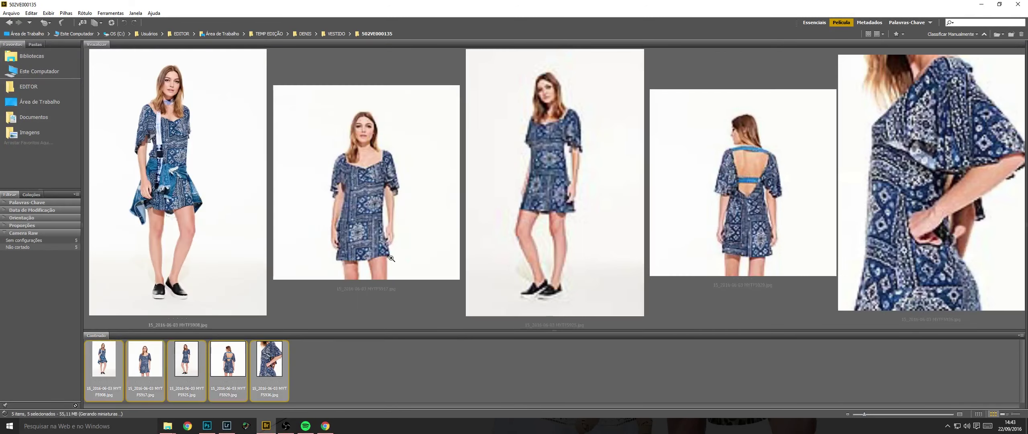
key(ctrl+o)
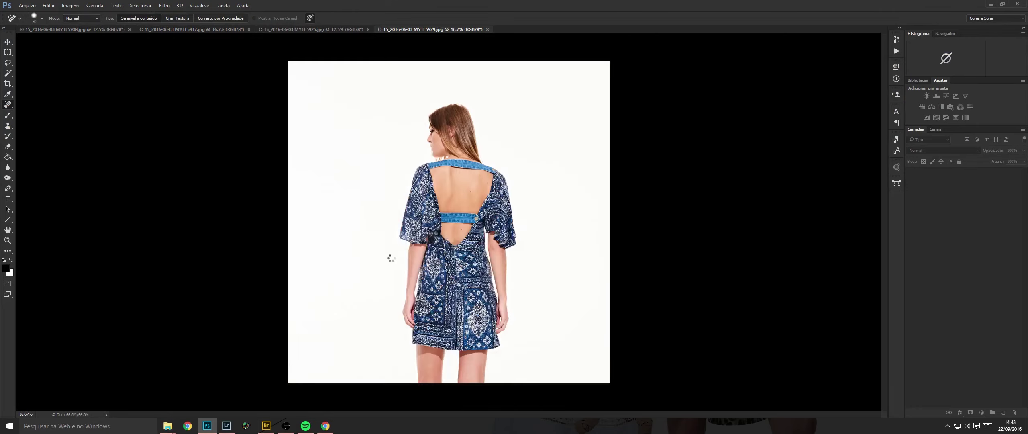
Duplicate the MYTF5936 background, mask the copy with black and paint white over both arms, the hand and the neck.
key(F2)
scroll(526, 212, up, 6)
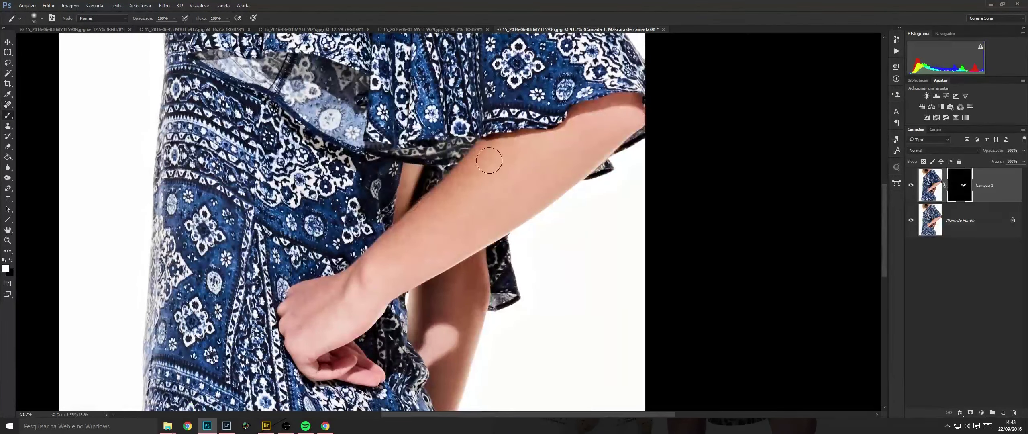
scroll(554, 249, down, 6)
scroll(490, 291, up, 3)
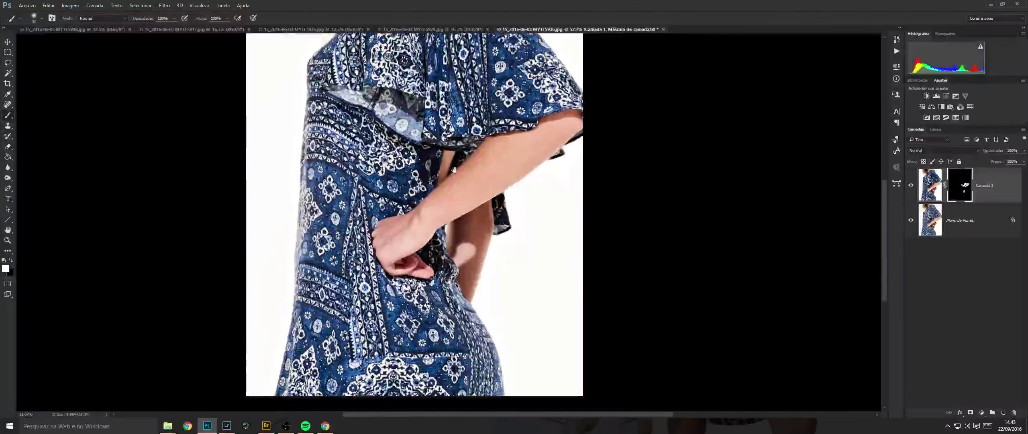
drag(455, 170, 479, 352)
drag(411, 149, 427, 247)
drag(416, 219, 451, 218)
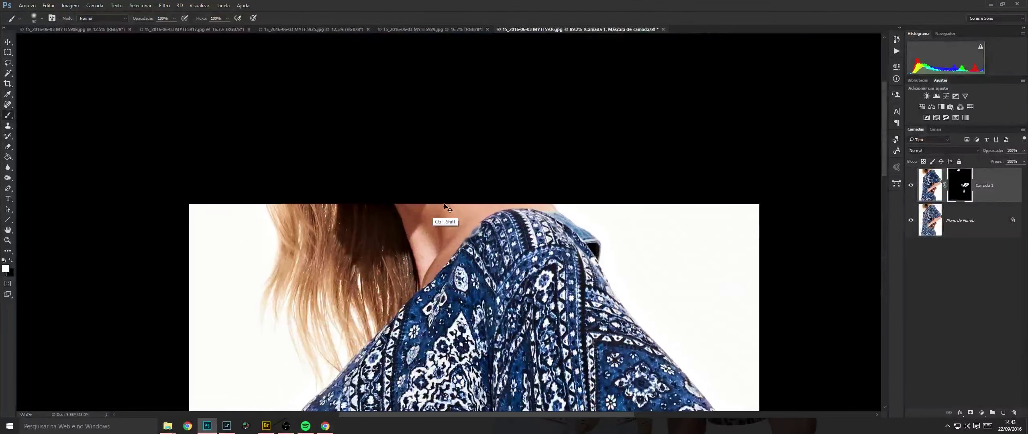
Merge the visible layers of the MYTF5936 photo, then save and close it.
key(ctrl+shift+e)
key(ctrl+0)
key(ctrl+s)
key(ctrl+w)
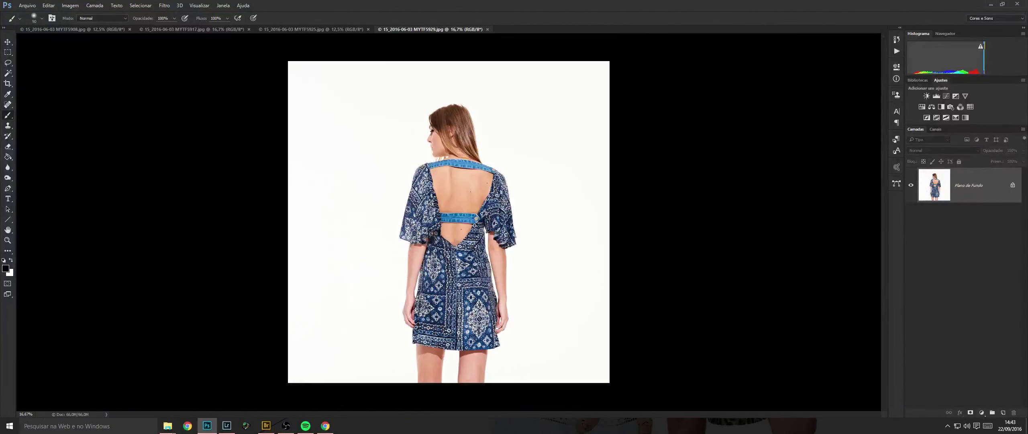
Duplicate the background of the MYTF5929 photo, mask the copy with black and paint white over both legs below the hem.
key(ctrl+j)
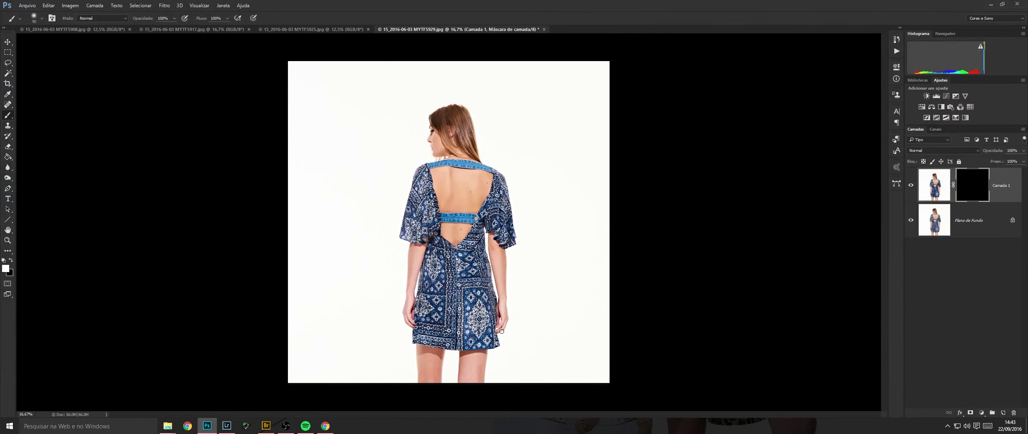
drag(461, 336, 473, 236)
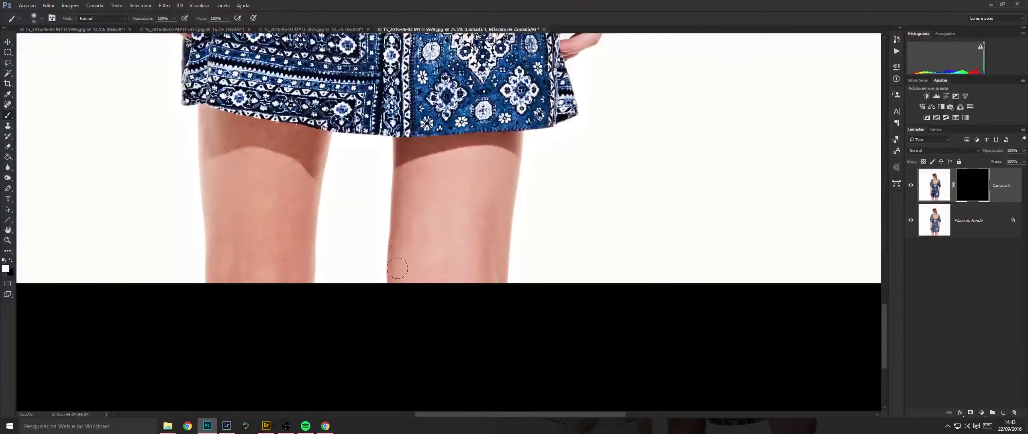
scroll(402, 240, up, 10)
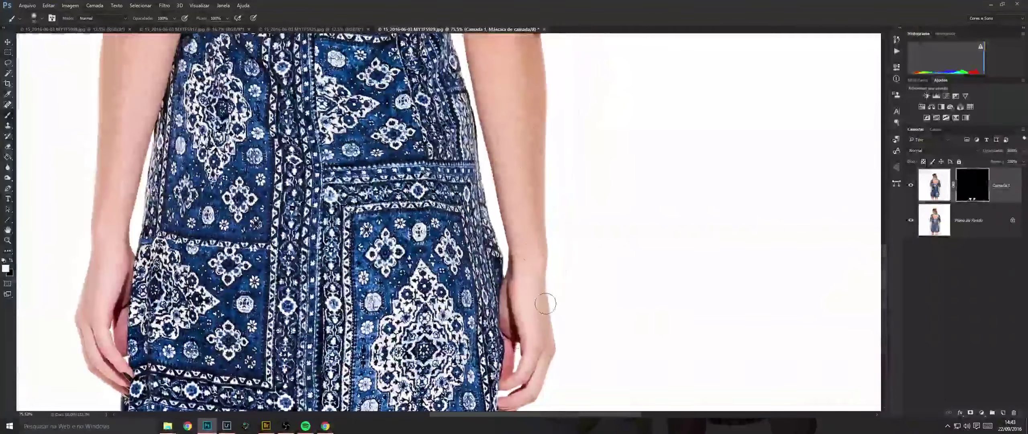
Paint white on the MYTF5929 mask over both hands and arms, the bare back, the neck and the face.
drag(545, 303, 522, 139)
drag(515, 96, 642, 173)
drag(255, 237, 266, 172)
mouse_move(467, 71)
mouse_down()
mouse_move(471, 205)
mouse_move(462, 167)
mouse_move(451, 209)
mouse_move(488, 182)
mouse_up()
drag(520, 242, 476, 339)
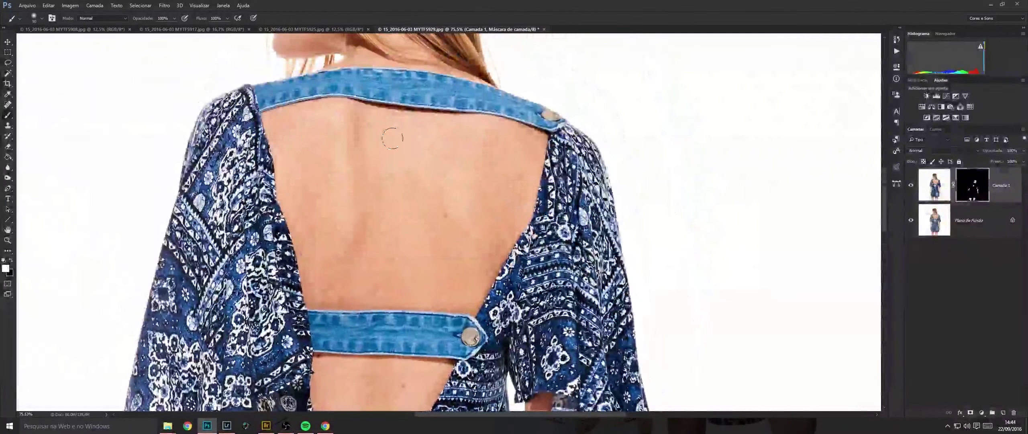
scroll(466, 223, up, 3)
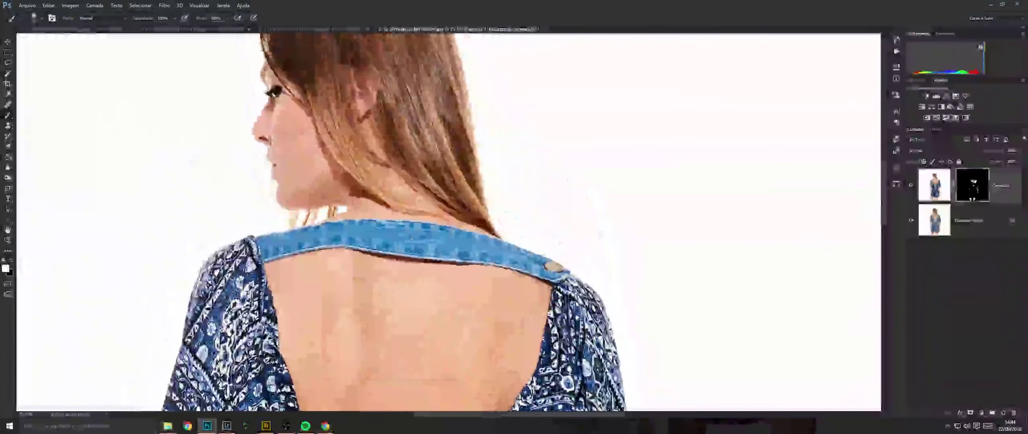
Merge the layers of the MYTF5929 photo and heal the blemishes on the bare back, then save and close it.
key(ctrl+e)
key(x)
key(j)
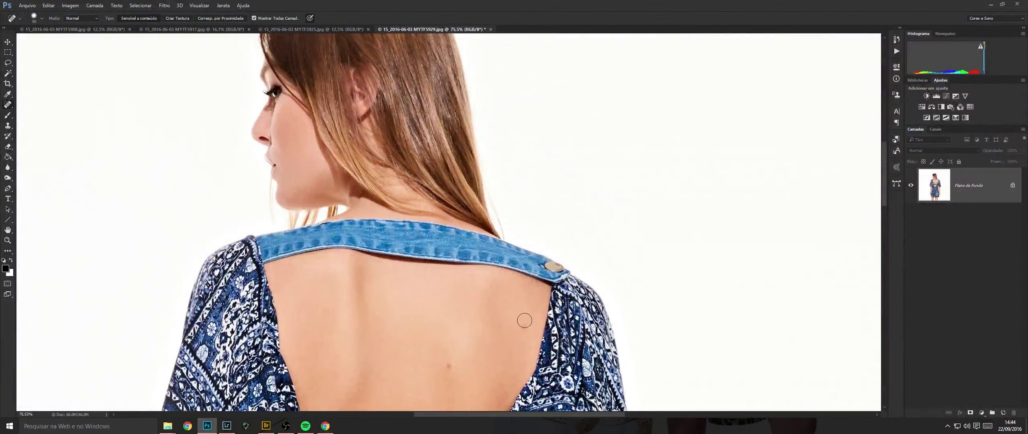
scroll(467, 240, down, 3)
drag(513, 385, 527, 197)
key(ctrl+s)
key(ctrl+w)
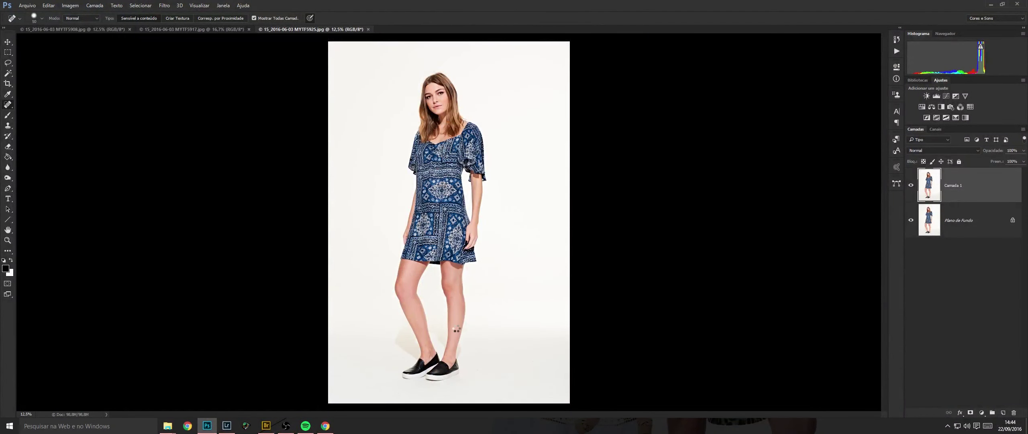
Duplicate the background of the MYTF5925 photo, mask the copy with black and paint white over the floor around the shoes.
drag(449, 346, 533, 344)
drag(534, 342, 463, 179)
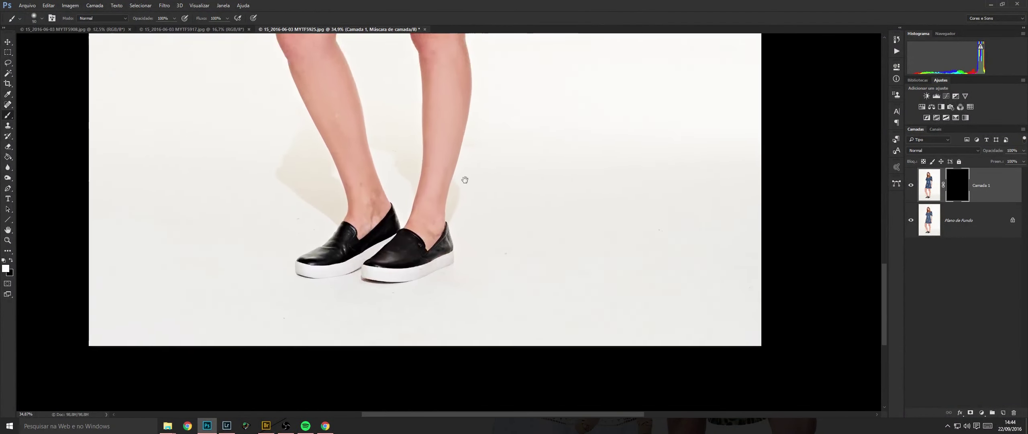
key(bracketright)
mouse_move(498, 241)
mouse_down()
mouse_move(628, 127)
mouse_move(738, 220)
mouse_move(611, 249)
mouse_up()
drag(549, 165, 718, 120)
mouse_move(540, 234)
mouse_down()
mouse_move(339, 186)
mouse_move(408, 139)
mouse_move(279, 274)
mouse_up()
Paint white on the MYTF5925 mask over both legs, the hand and arm, the neck and the face.
key(space)
mouse_move(466, 139)
mouse_down()
mouse_move(427, 212)
mouse_move(407, 294)
mouse_up()
key(bracketleft)
key(bracketleft)
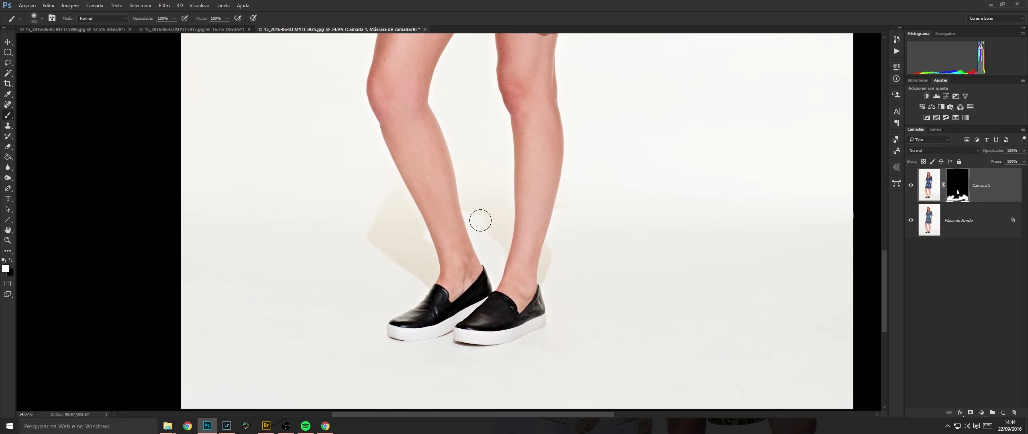
scroll(481, 220, up, 5)
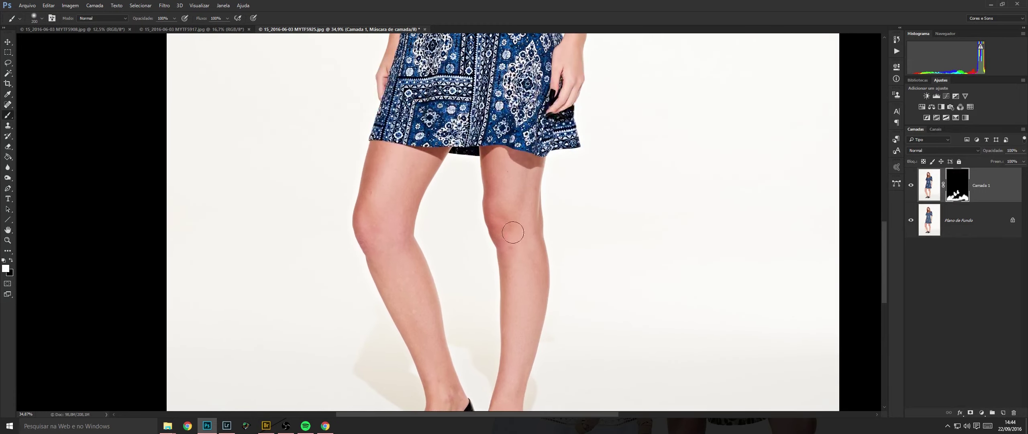
scroll(501, 221, up, 8)
scroll(542, 129, up, 1)
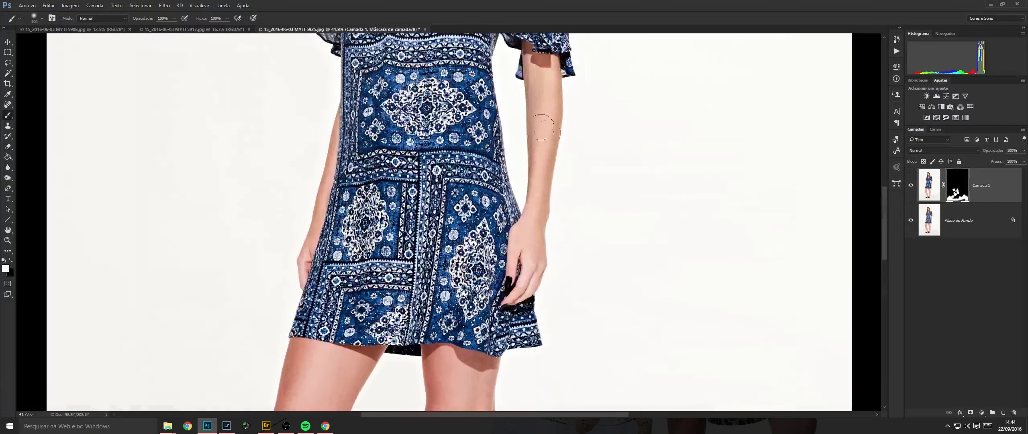
scroll(471, 160, up, 6)
scroll(470, 160, up, 2)
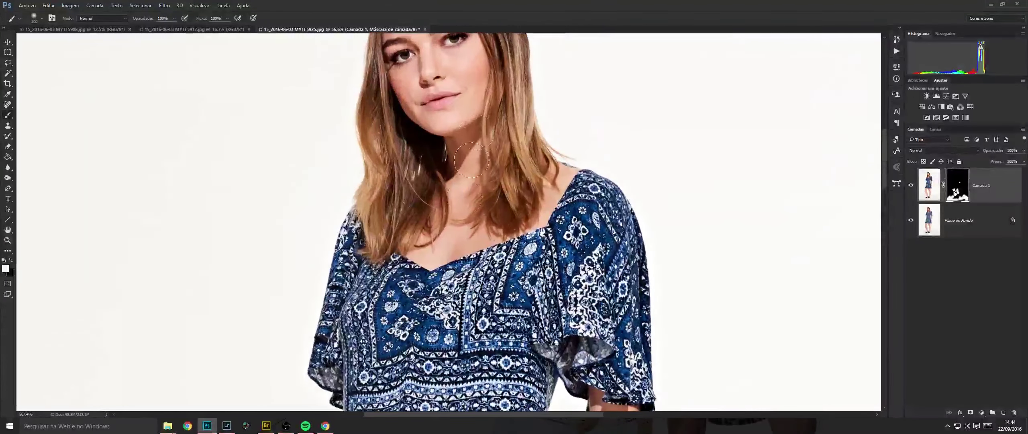
key(e)
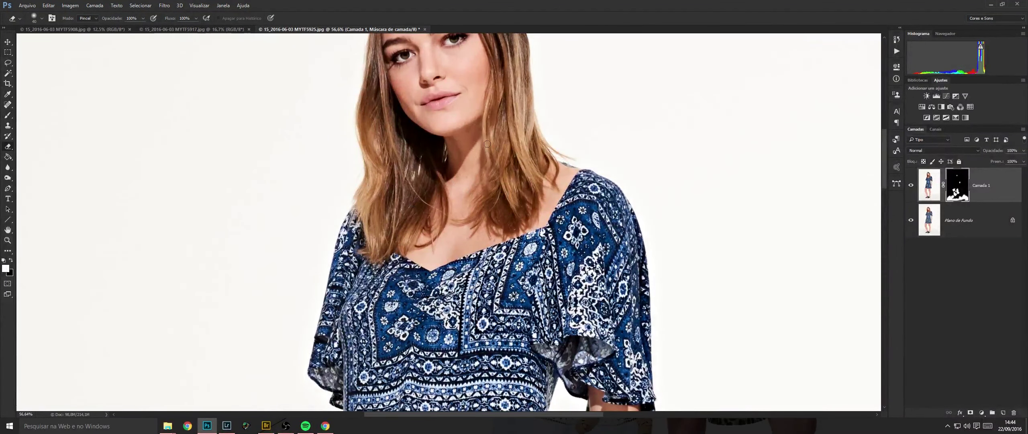
key(b)
scroll(485, 201, up, 5)
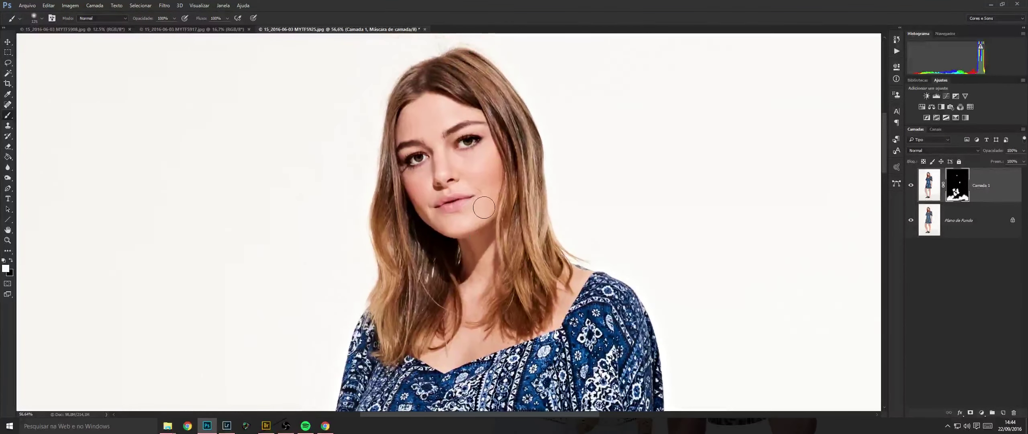
key(bracketleft)
Merge the layers of the MYTF5925 photo, then save and close it.
key(ctrl+e)
drag(598, 173, 555, 180)
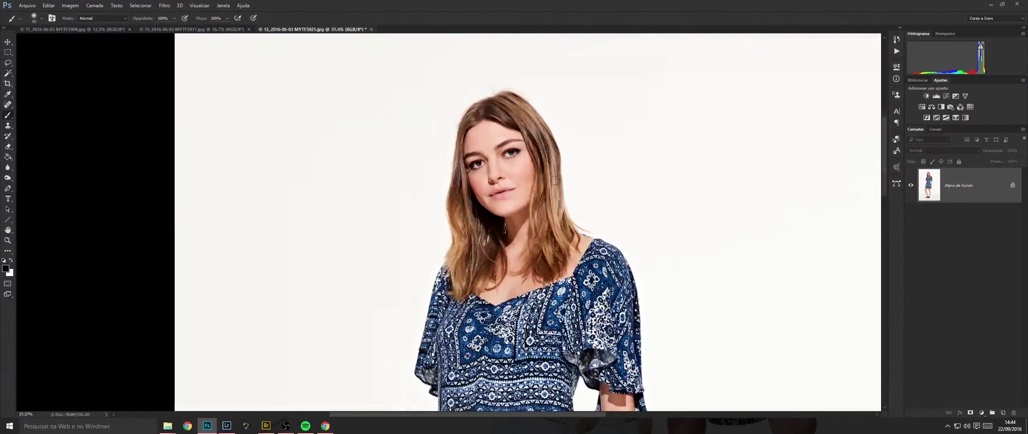
key(ctrl+s)
key(j)
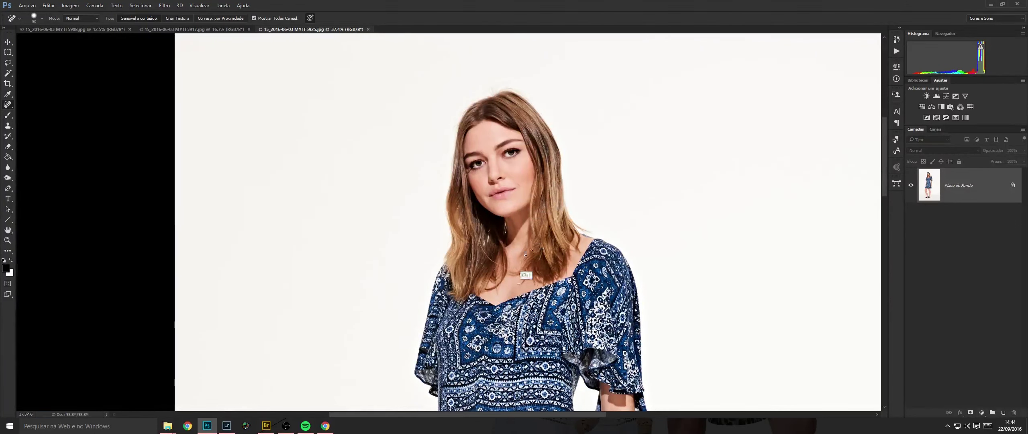
scroll(518, 269, up, 3)
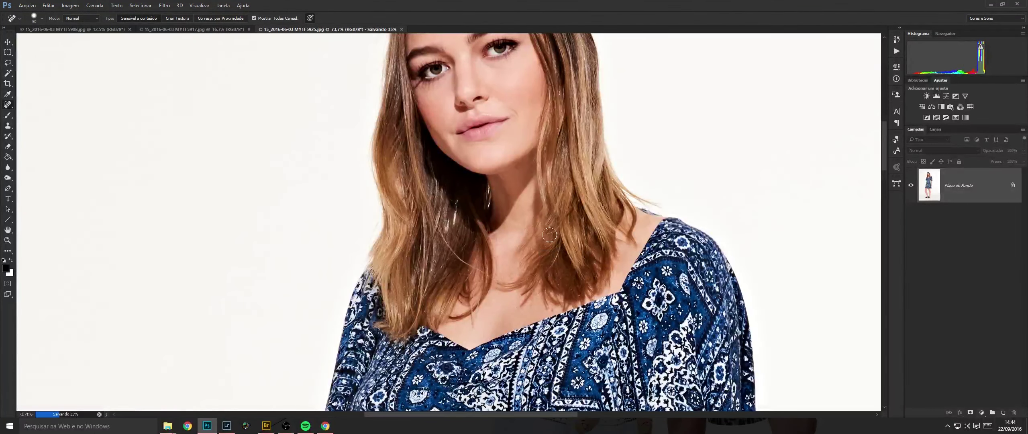
key(ctrl+w)
Duplicate the MYTF5917 background, mask the copy with black and paint white over the legs, hands and forearms.
key(ctrl+j)
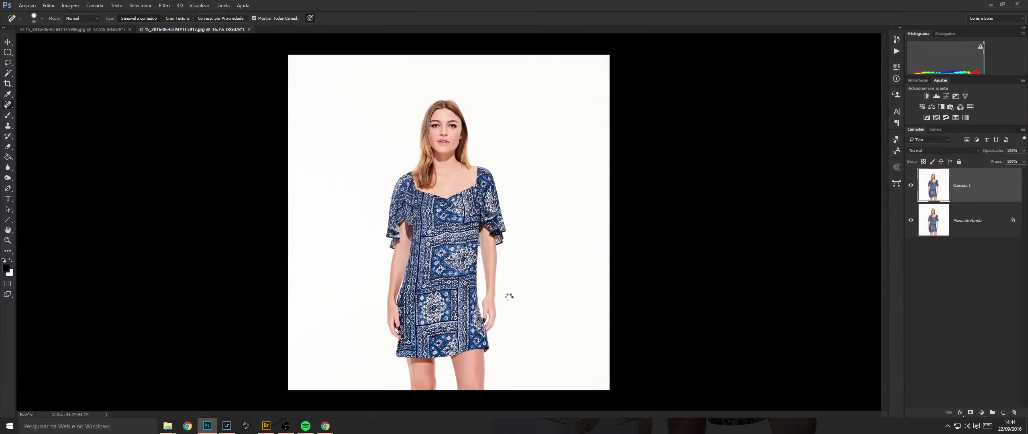
mouse_move(414, 347)
mouse_down()
mouse_move(628, 403)
mouse_move(609, 281)
mouse_up()
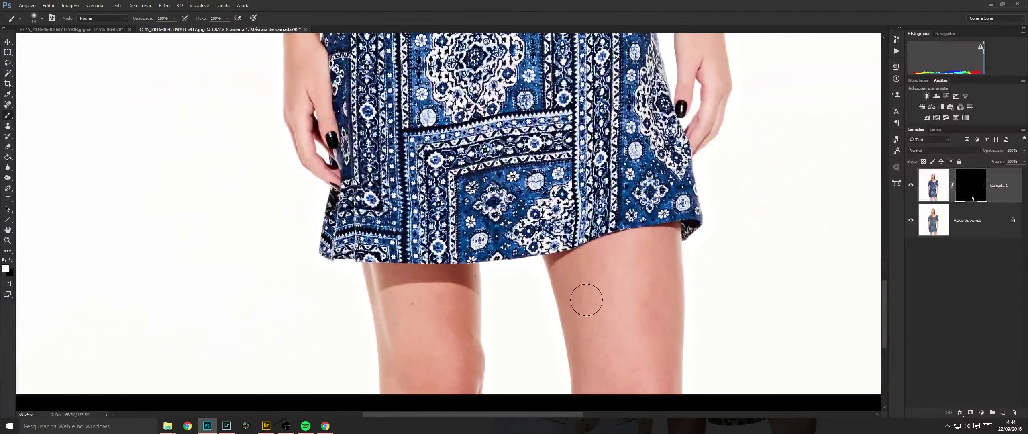
scroll(414, 220, up, 5)
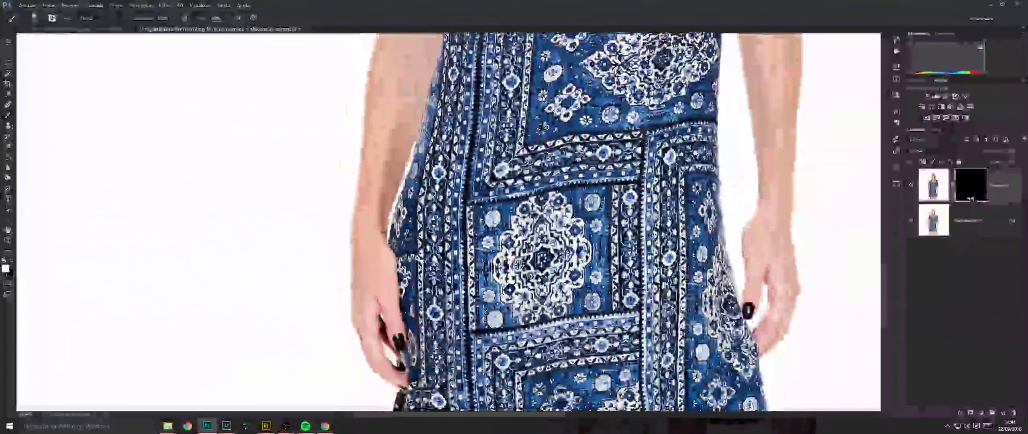
scroll(632, 176, up, 5)
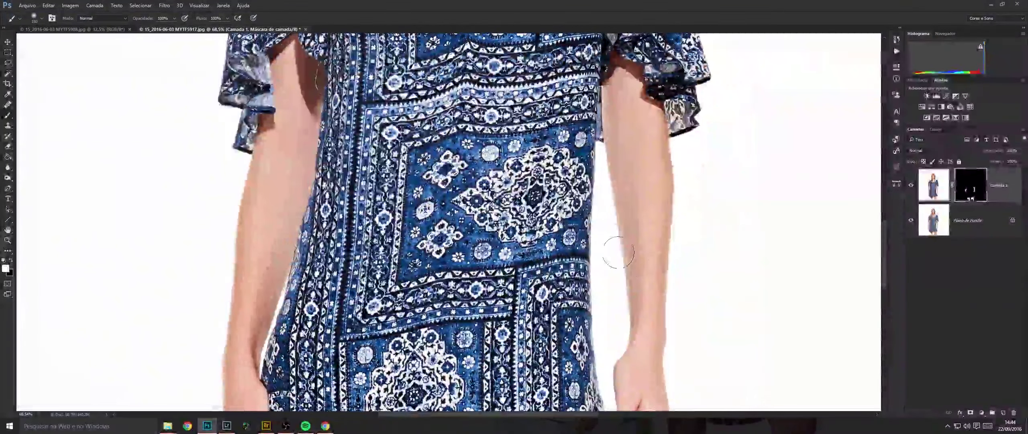
scroll(632, 177, up, 6)
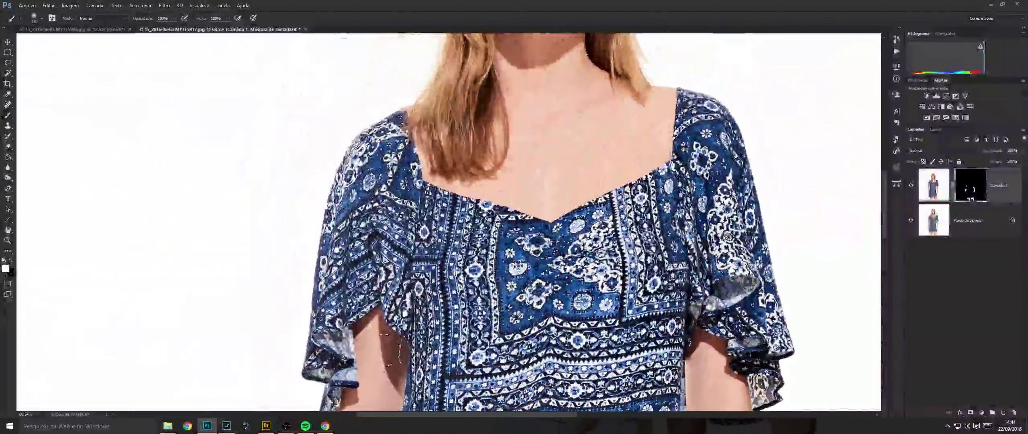
Paint white on the MYTF5917 mask over the upper arms, chest, neck and face, then merge, save and close the photo.
drag(446, 306, 508, 185)
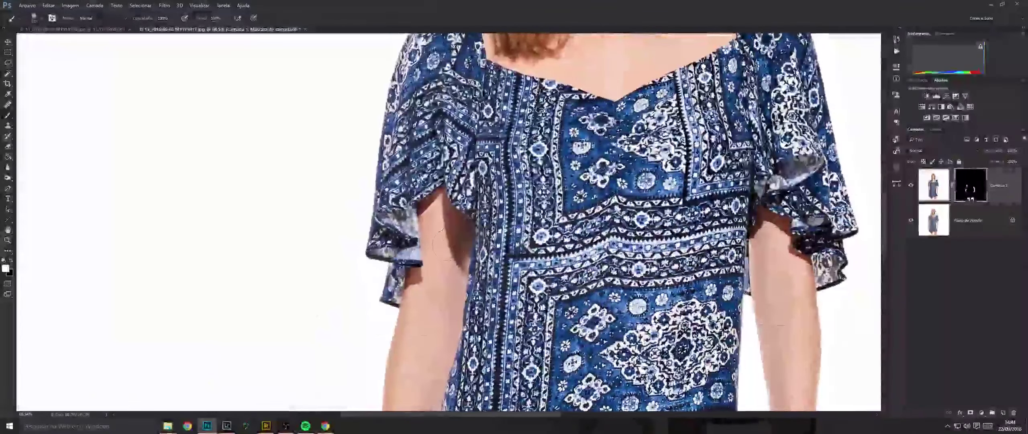
key(e)
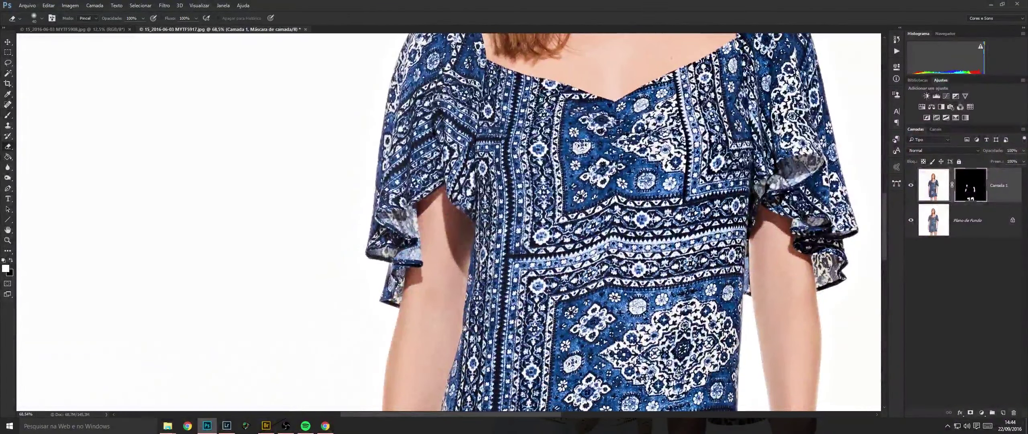
key(b)
scroll(591, 130, up, 3)
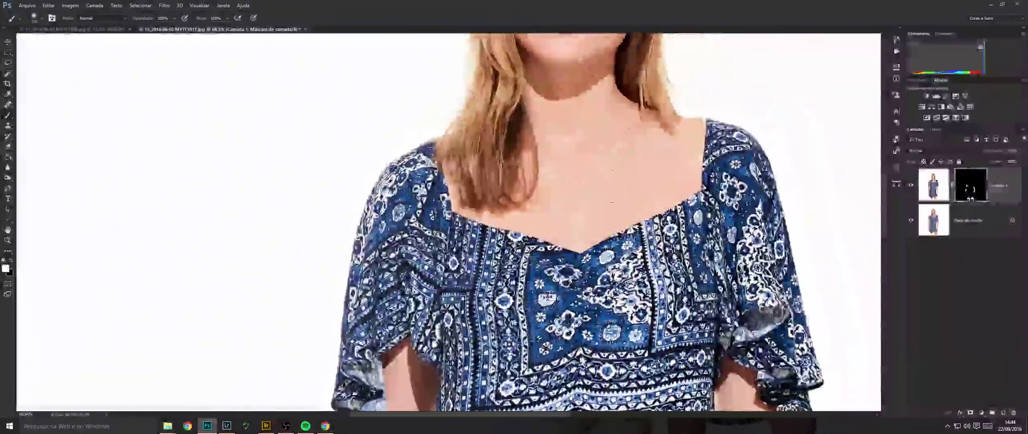
scroll(590, 131, up, 3)
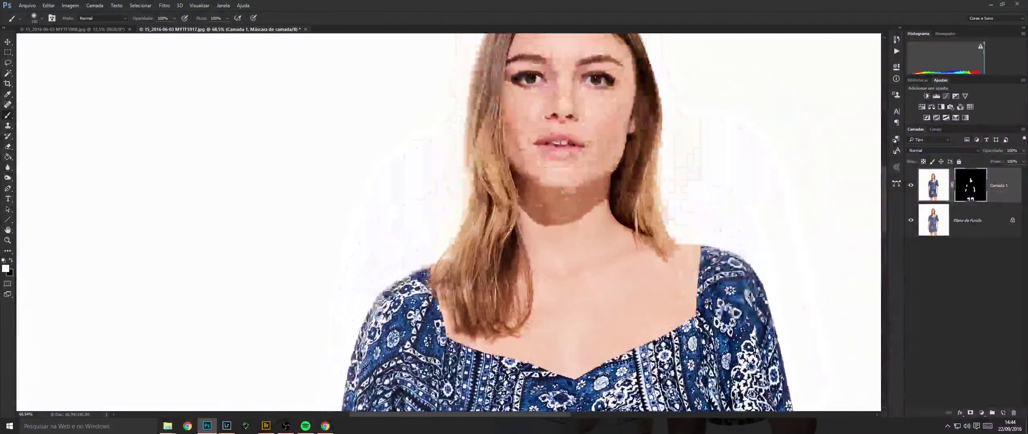
scroll(538, 179, up, 2)
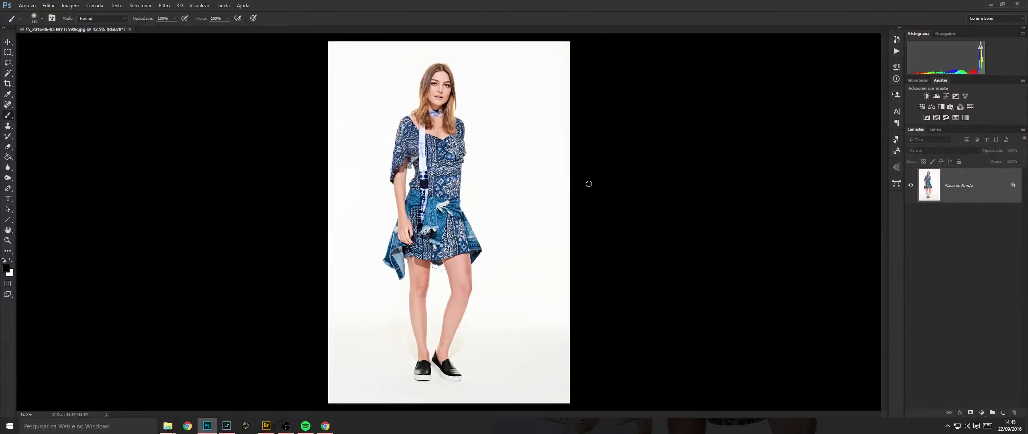
Duplicate the background of the MYTF5908 photo, mask the copy with black and paint white over the floor around the shoes.
key(ctrl+j)
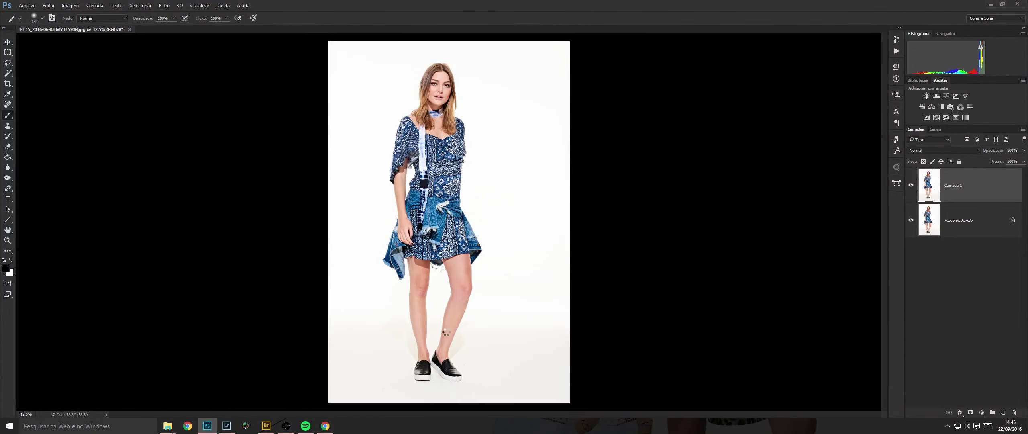
drag(424, 369, 493, 341)
drag(505, 313, 468, 215)
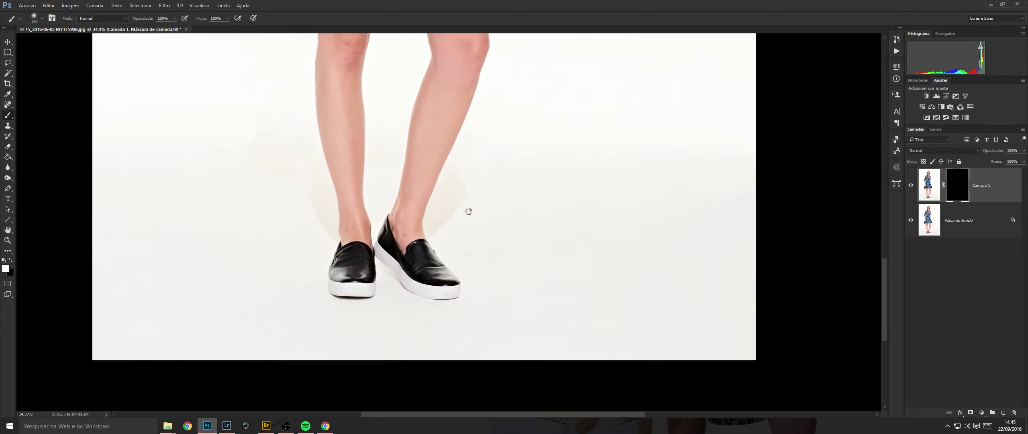
key(bracketright)
key(bracketright)
key(bracketright)
key(bracketright)
click(462, 192)
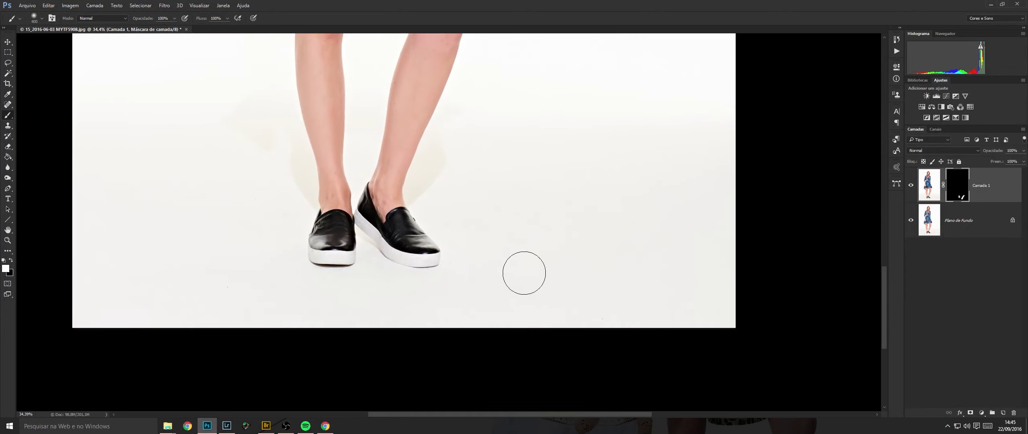
drag(676, 324, 882, 321)
mouse_move(478, 245)
mouse_down()
mouse_move(466, 263)
mouse_move(491, 303)
mouse_move(599, 311)
mouse_move(446, 308)
mouse_move(389, 213)
mouse_move(296, 222)
mouse_up()
Paint white on the MYTF5908 mask over both legs, the bare arm and hand, the chest and the face.
drag(614, 109, 520, 244)
mouse_move(443, 93)
mouse_down()
mouse_move(548, 142)
mouse_move(530, 283)
mouse_up()
drag(521, 161, 520, 299)
drag(498, 137, 528, 307)
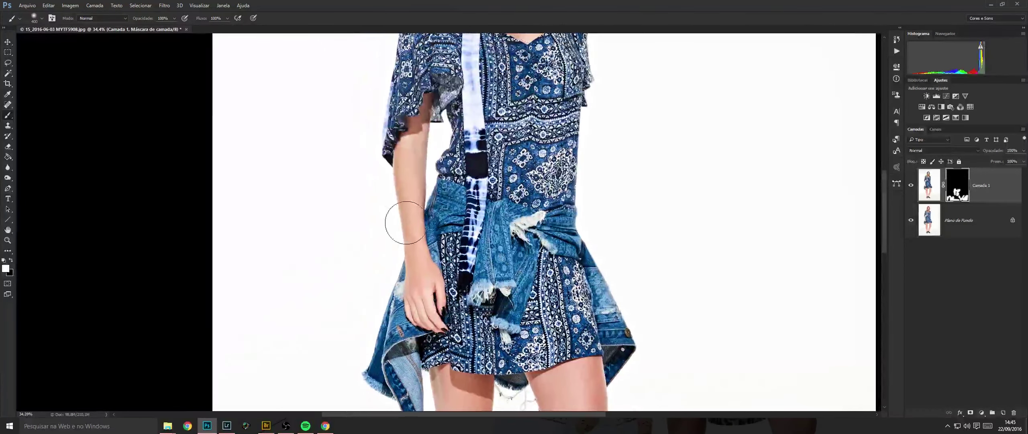
key(e)
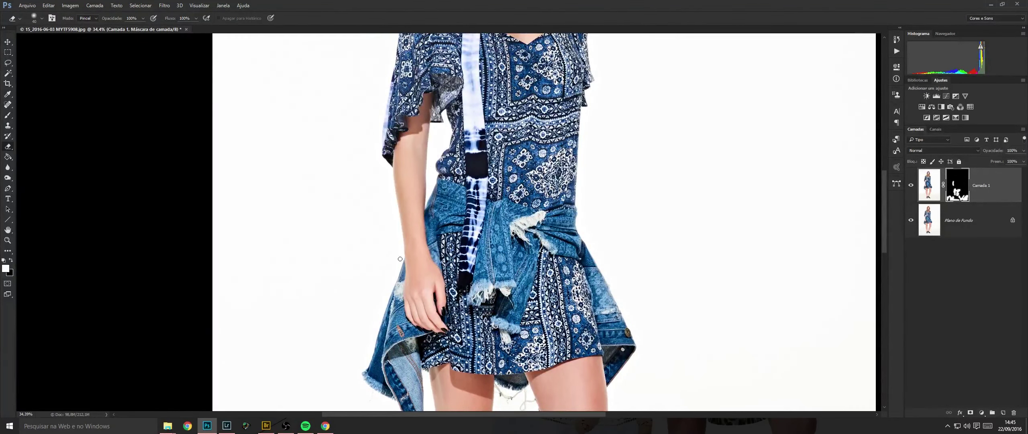
mouse_move(462, 160)
mouse_down()
mouse_move(465, 255)
mouse_move(487, 301)
mouse_up()
key(b)
drag(564, 116, 545, 198)
scroll(545, 198, up, 2)
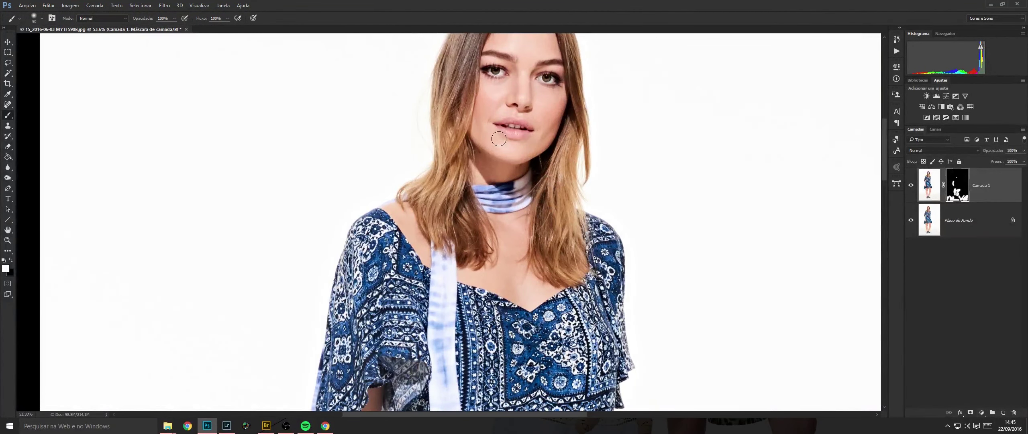
drag(552, 123, 512, 214)
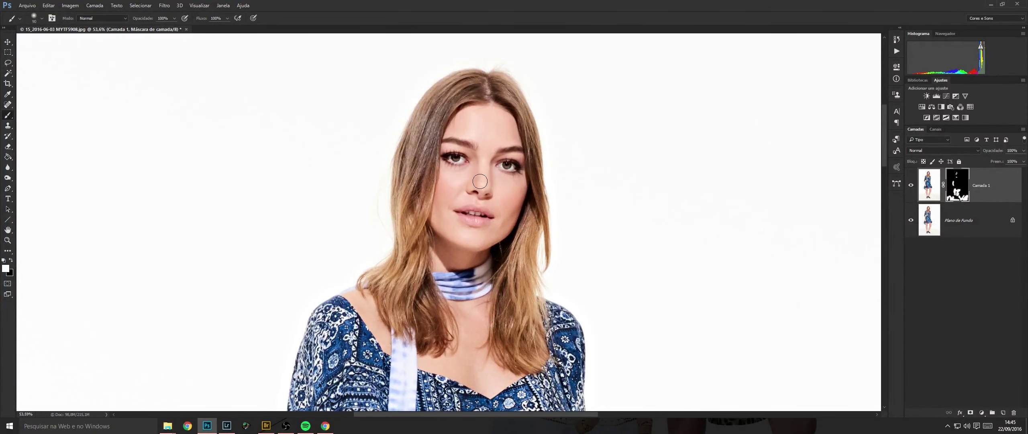
Merge the layers of the MYTF5908 photo, then save and close it.
key(ctrl+e)
key(ctrl+s)
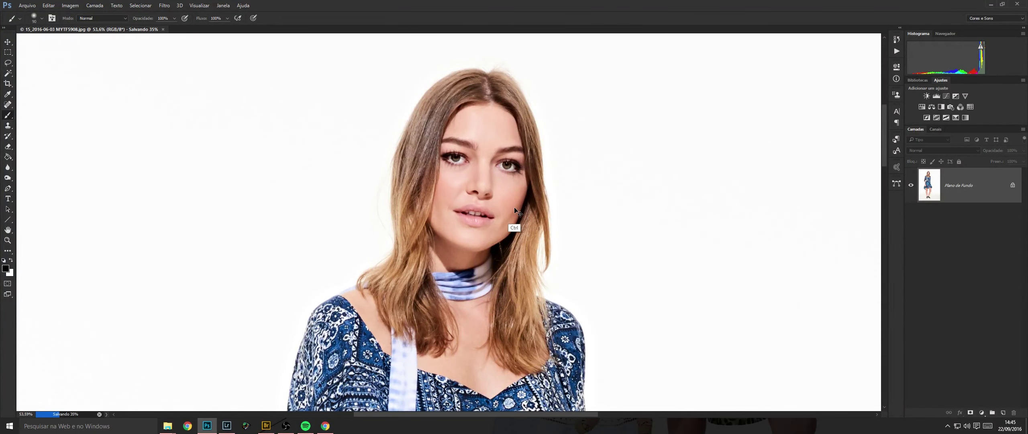
key(ctrl+w)
Switch to Bridge, go to the 502VE000140 folder and open its five photos in Photoshop.
key(alt+Tab)
key(ctrl+Up)
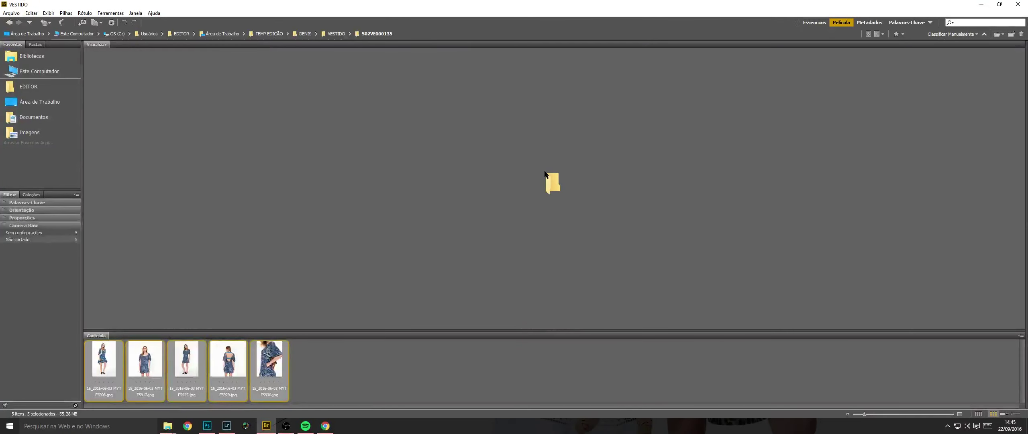
key(Right)
key(Return)
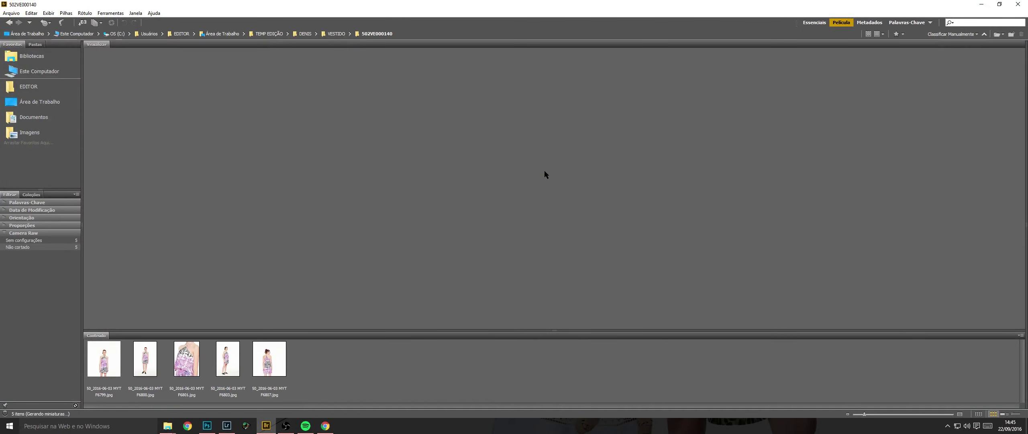
key(Return)
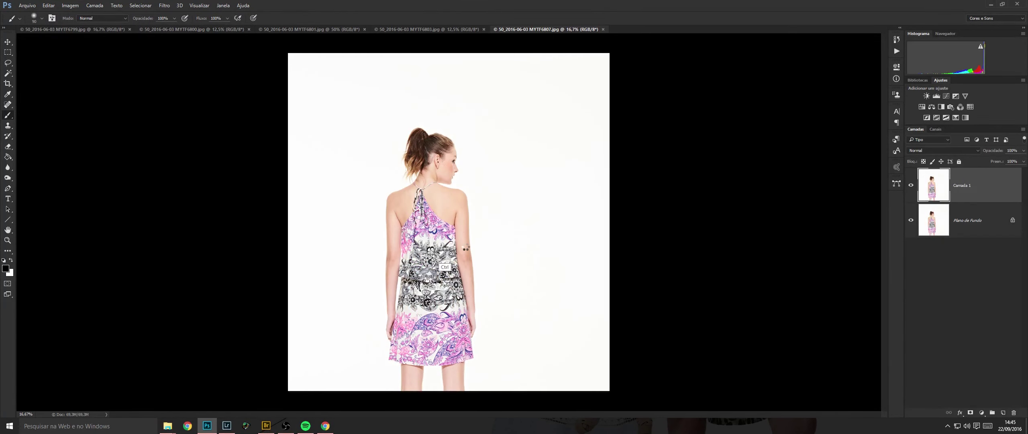
Mask the copied layer of the MYTF6807 photo with black and paint white over both arms, the hands and the legs.
drag(410, 269, 563, 281)
drag(644, 328, 568, 162)
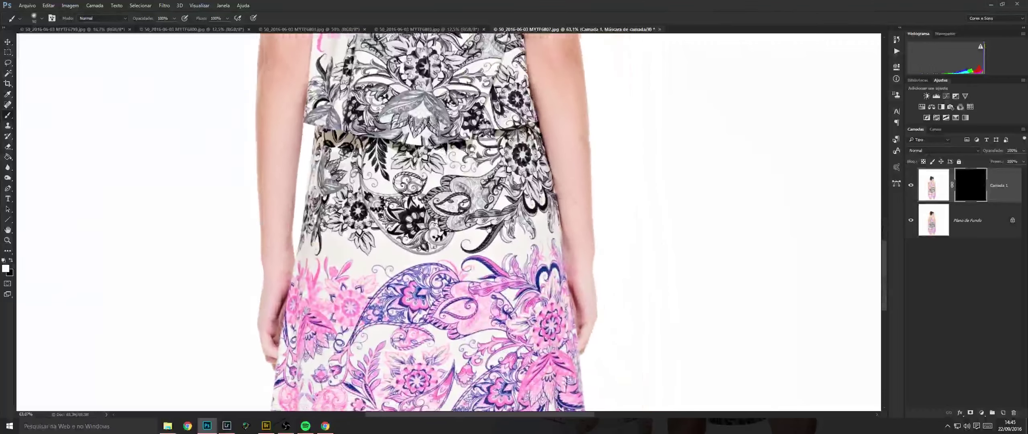
key(bracketright)
key(bracketright)
key(bracketright)
key(bracketright)
drag(580, 120, 590, 235)
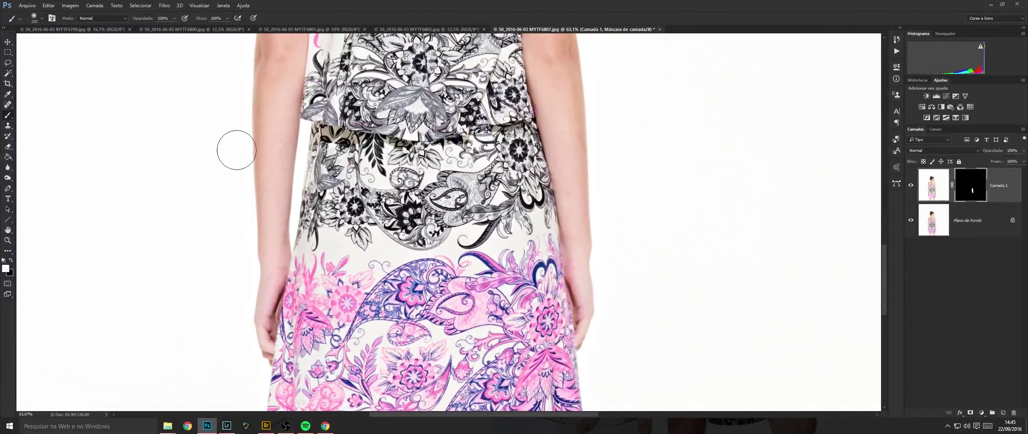
drag(274, 162, 277, 225)
drag(342, 354, 403, 40)
drag(513, 257, 517, 322)
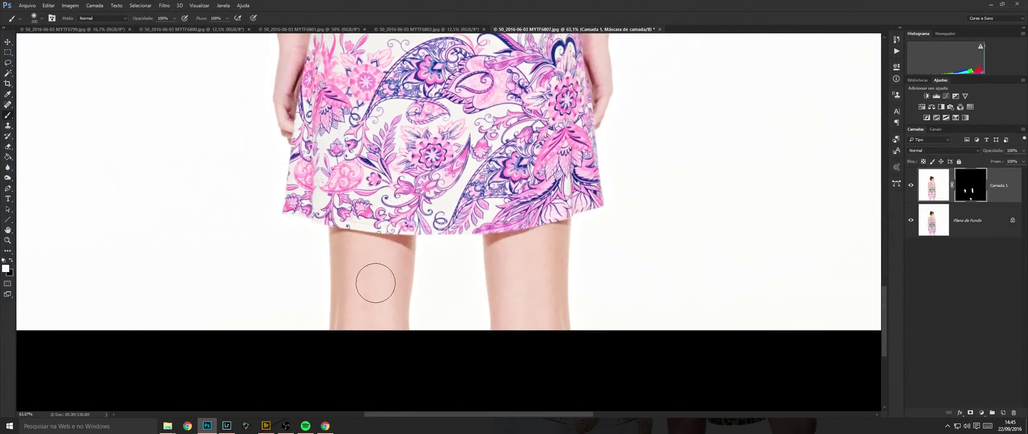
drag(375, 282, 377, 257)
Paint white on the MYTF6807 mask over the bare back, the shoulders, the upper arms and the face.
drag(438, 96, 434, 344)
scroll(433, 342, up, 5)
scroll(562, 108, up, 3)
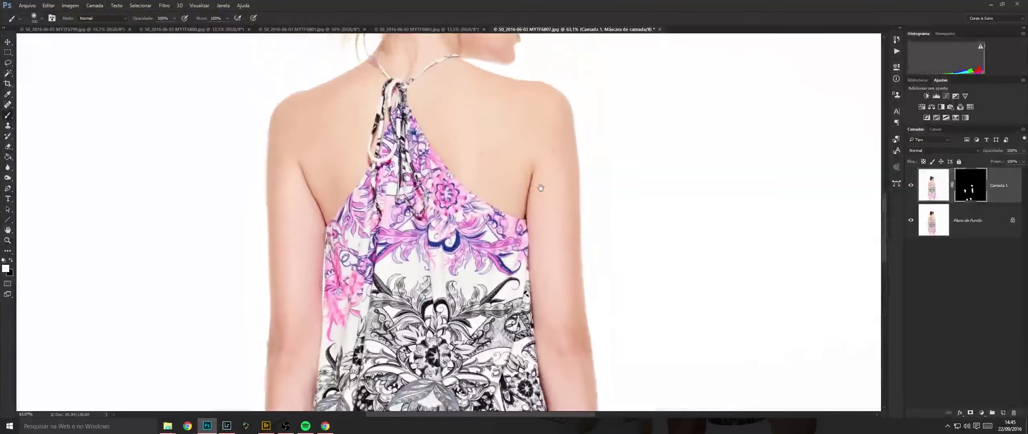
click(491, 144)
drag(360, 117, 334, 166)
drag(296, 123, 275, 129)
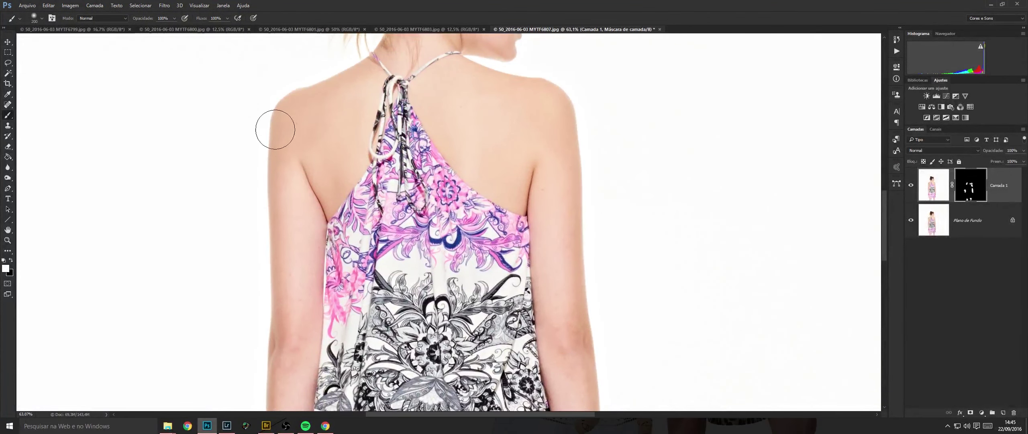
scroll(298, 268, up, 3)
key(e)
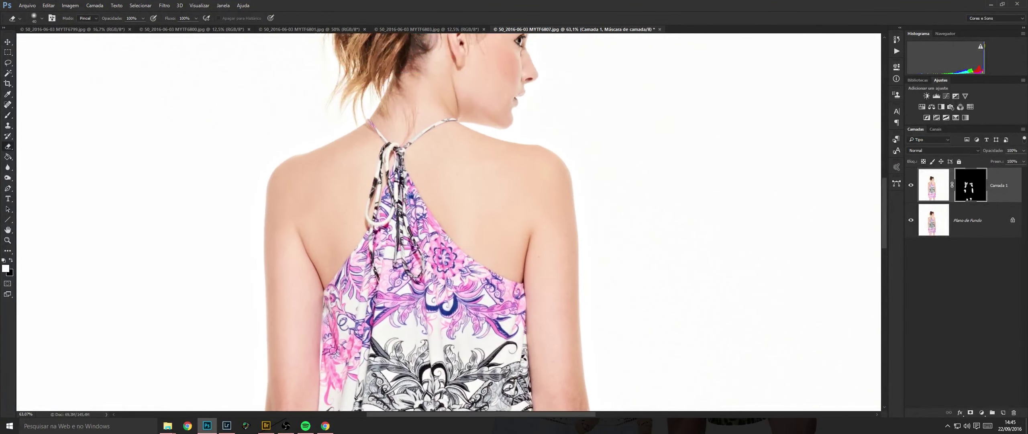
scroll(327, 199, up, 5)
key(b)
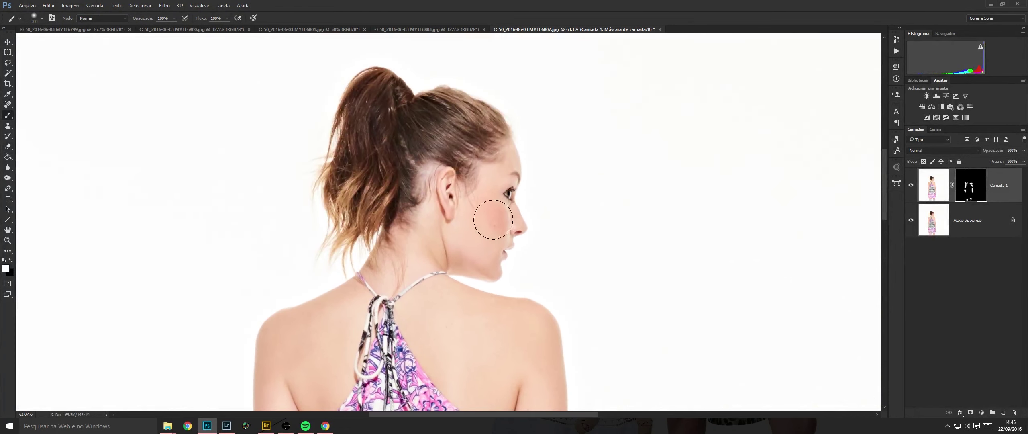
Merge the layers of the MYTF6807 photo, then save and close it.
key(ctrl+shift+e)
drag(587, 207, 550, 213)
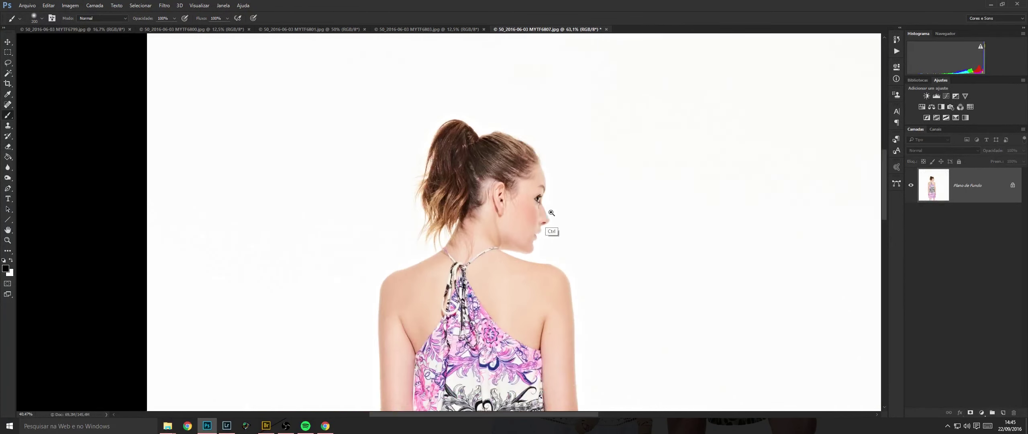
key(ctrl+s)
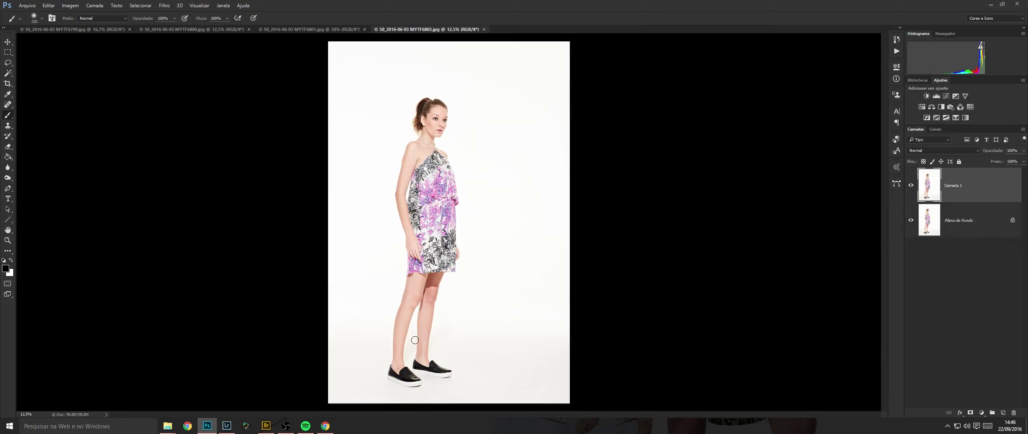
Mask the copied layer of the MYTF6803 photo with black and paint white over the floor around the shoes with an enlarged brush.
drag(393, 350, 482, 333)
mouse_move(507, 317)
mouse_down()
mouse_move(444, 160)
mouse_move(491, 217)
mouse_move(618, 157)
mouse_move(561, 250)
mouse_up()
key(bracketright)
key(bracketright)
key(bracketright)
key(bracketright)
key(bracketright)
mouse_move(243, 228)
mouse_down()
mouse_move(289, 230)
mouse_move(293, 257)
mouse_up()
drag(287, 222, 342, 236)
drag(379, 108, 389, 332)
Paint white on the MYTF6803 mask over both legs with a smaller brush.
key(bracketleft)
key(bracketleft)
key(bracketleft)
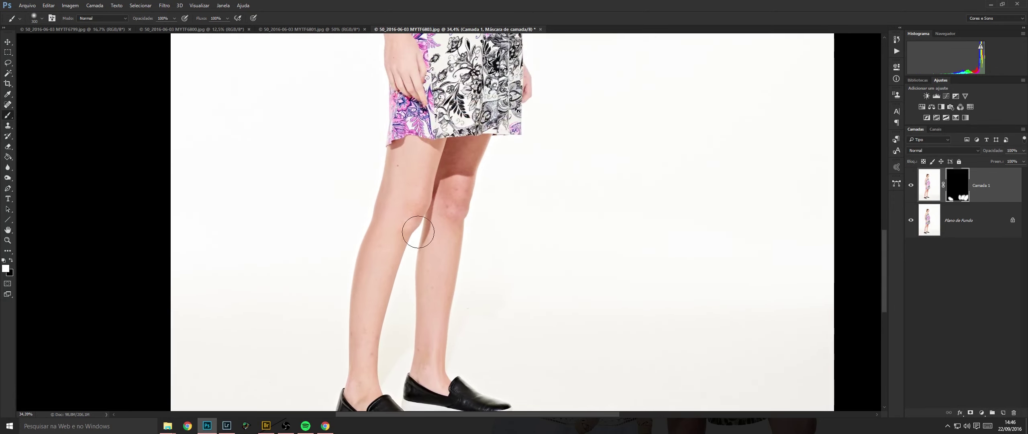
key(bracketleft)
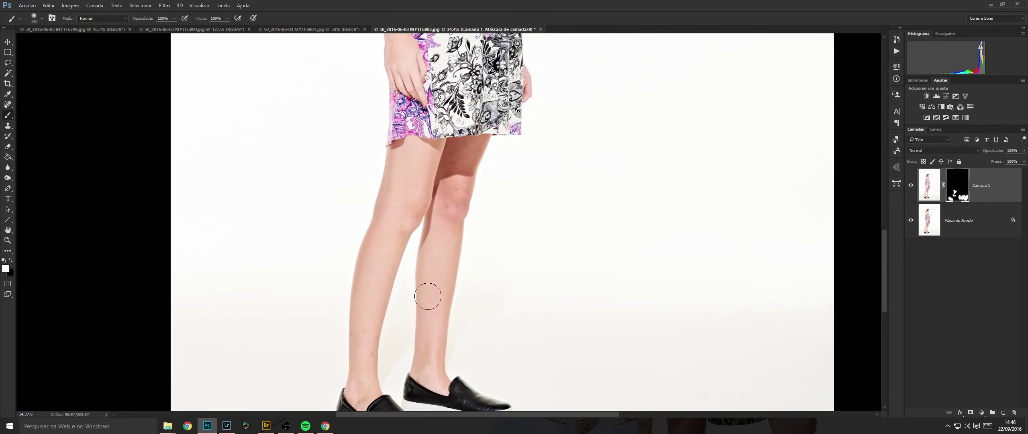
scroll(427, 296, down, 2)
Paint white on the MYTF6803 mask over the bare arm, the shoulder, the neck and the face.
scroll(401, 305, up, 8)
scroll(359, 329, up, 1)
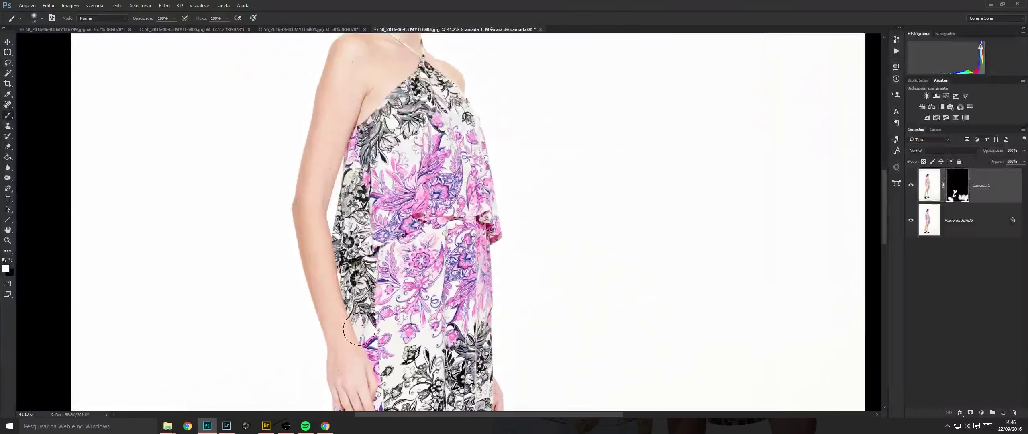
mouse_move(315, 159)
mouse_down()
mouse_move(354, 69)
mouse_move(355, 177)
mouse_up()
key(e)
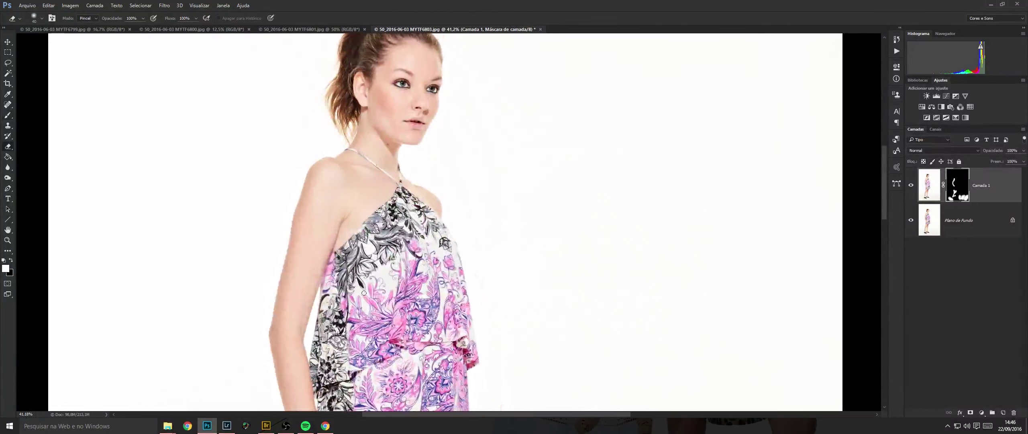
key(b)
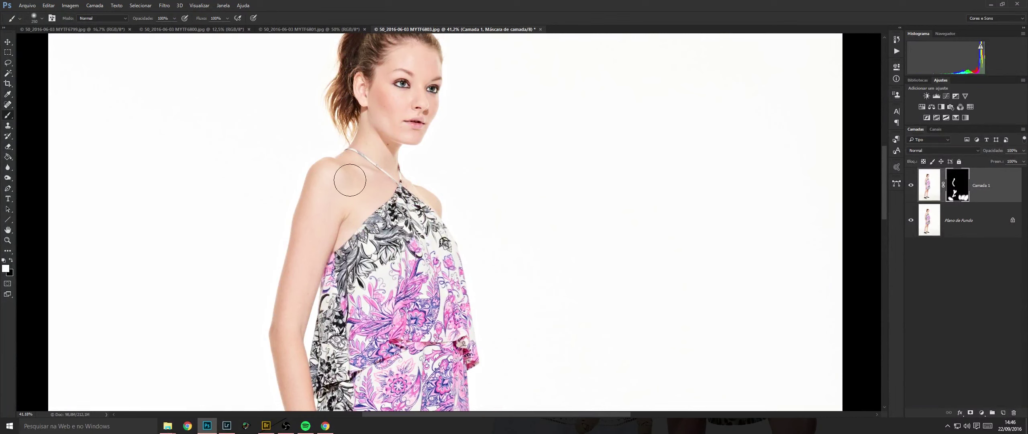
scroll(351, 189, up, 3)
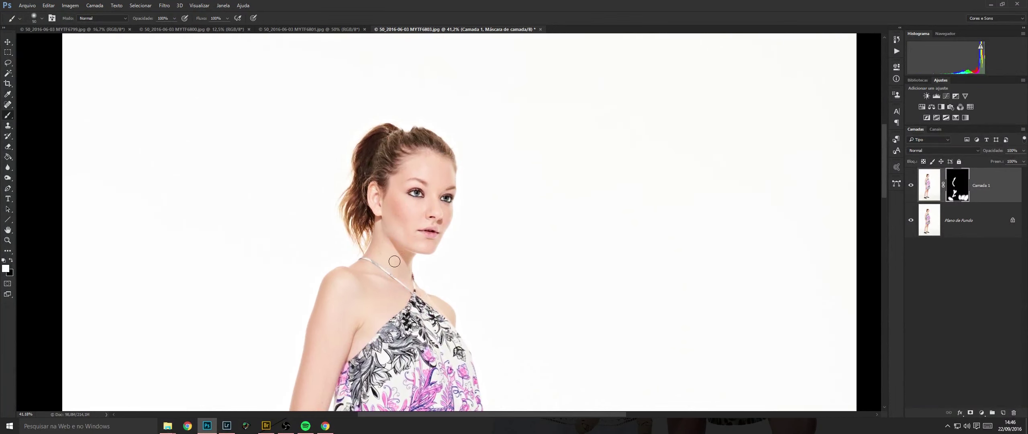
scroll(413, 244, up, 3)
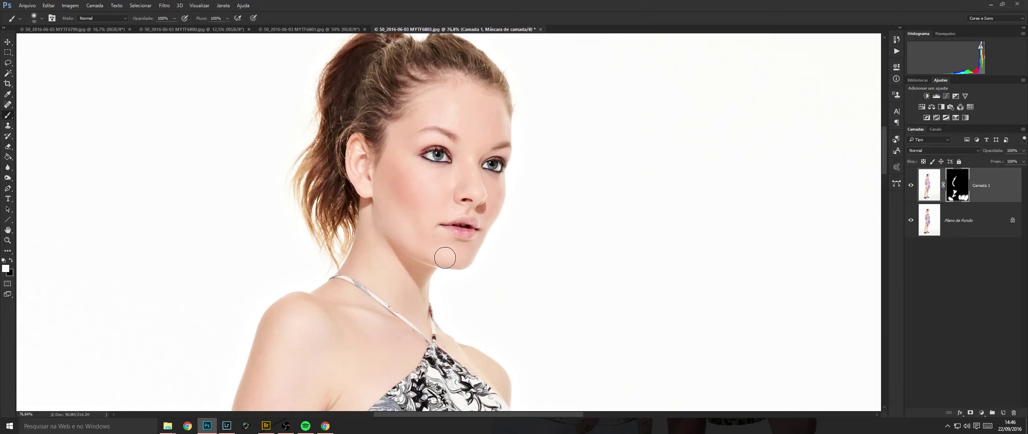
scroll(469, 182, up, 2)
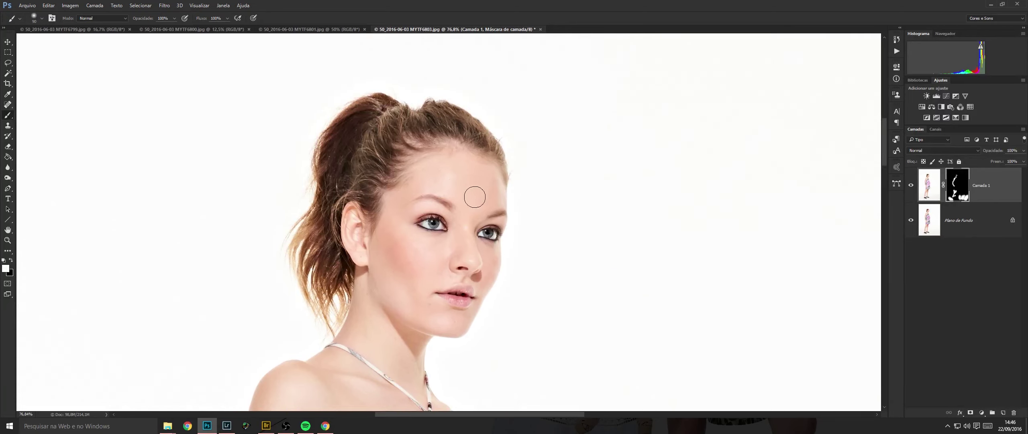
Merge the layers of the MYTF6803 photo, check the result, then save and close it.
key(ctrl+e)
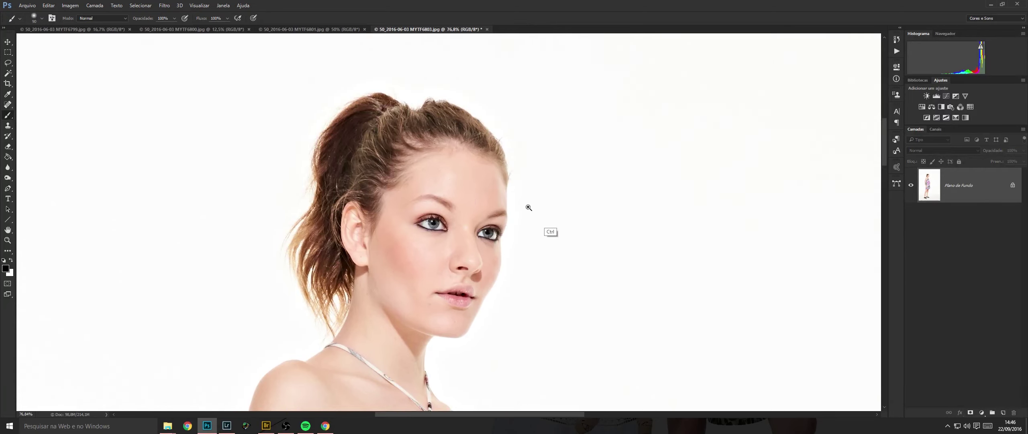
ctrl+drag(565, 219, 532, 241)
drag(465, 330, 456, 211)
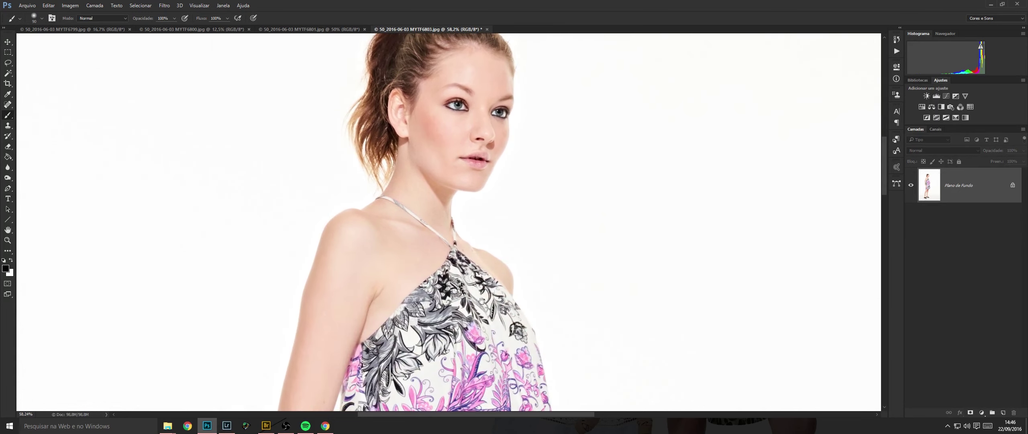
scroll(481, 300, down, 3)
scroll(522, 241, down, 3)
scroll(526, 239, down, 1)
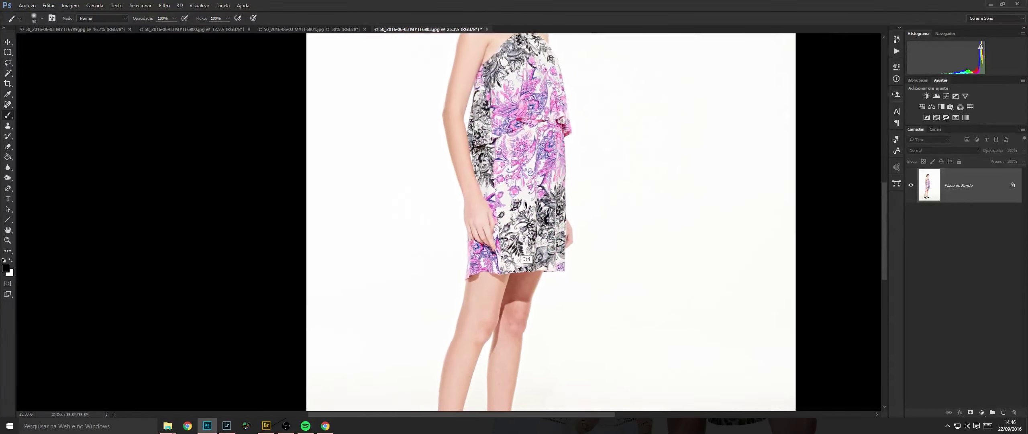
key(ctrl+s)
key(ctrl+w)
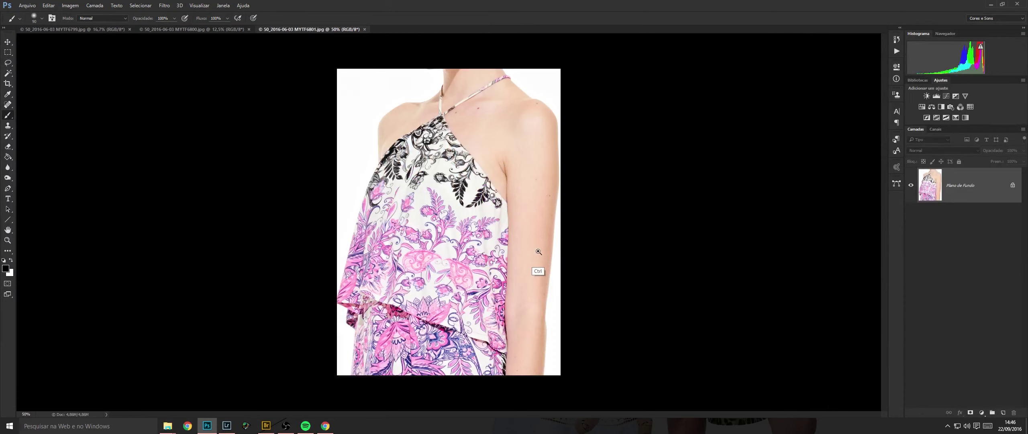
scroll(532, 247, up, 5)
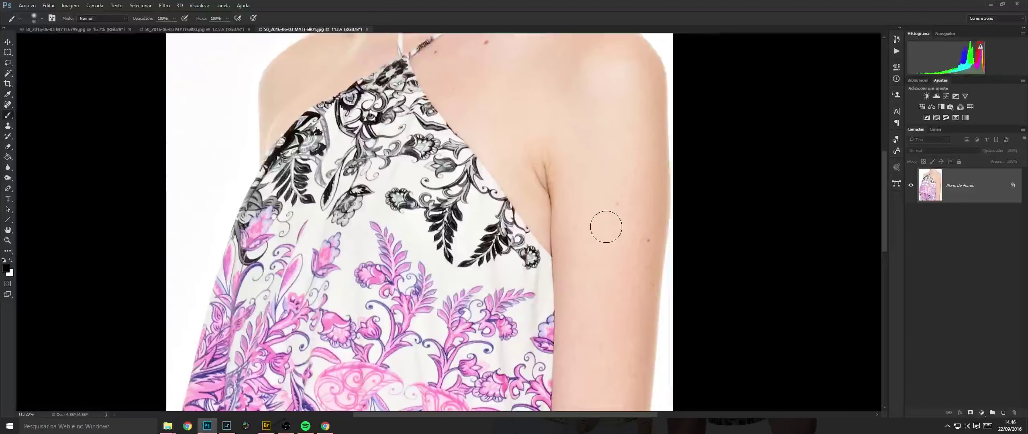
mouse_move(600, 191)
mouse_down()
mouse_move(626, 281)
mouse_move(656, 193)
mouse_up()
key(ctrl+z)
key(ctrl+alt+z)
Duplicate the background of the MYTF6801 photo, mask the copy with black and paint white over the chest, shoulders and arm.
key(ctrl+j)
key(F2)
scroll(649, 240, down, 2)
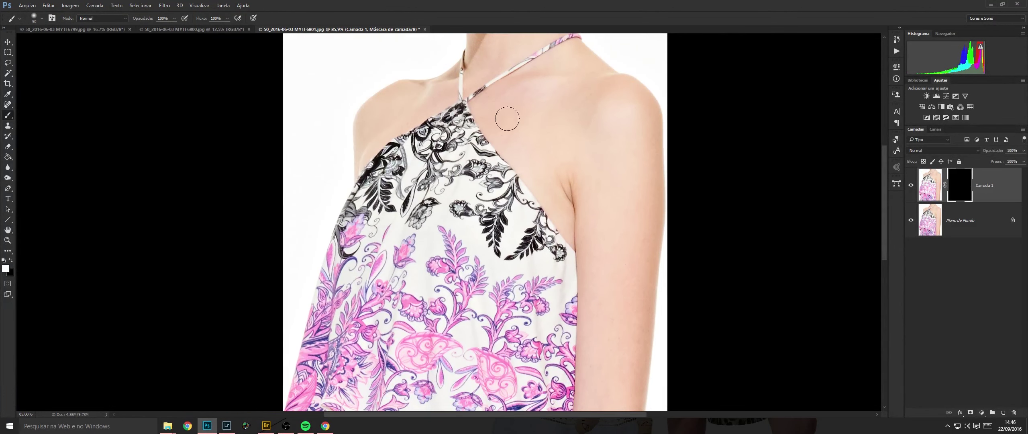
drag(507, 118, 523, 137)
drag(402, 123, 387, 112)
drag(632, 360, 585, 191)
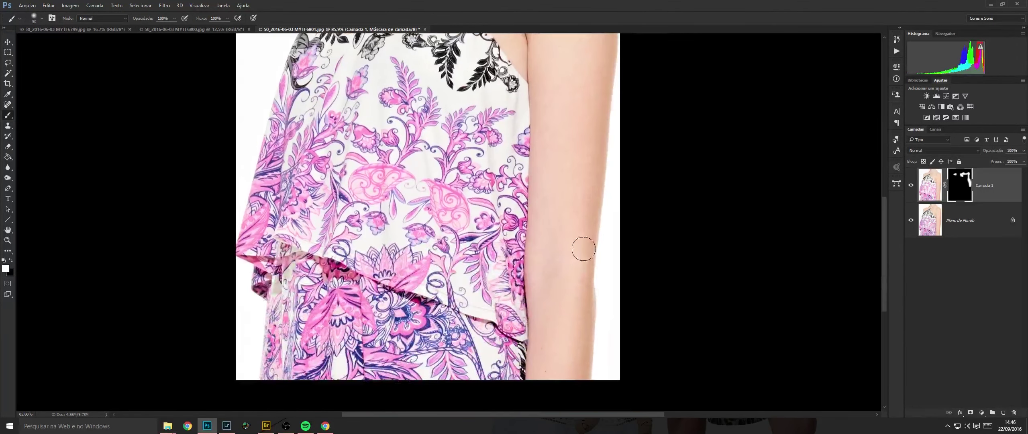
scroll(565, 354, up, 8)
scroll(519, 224, left, 1)
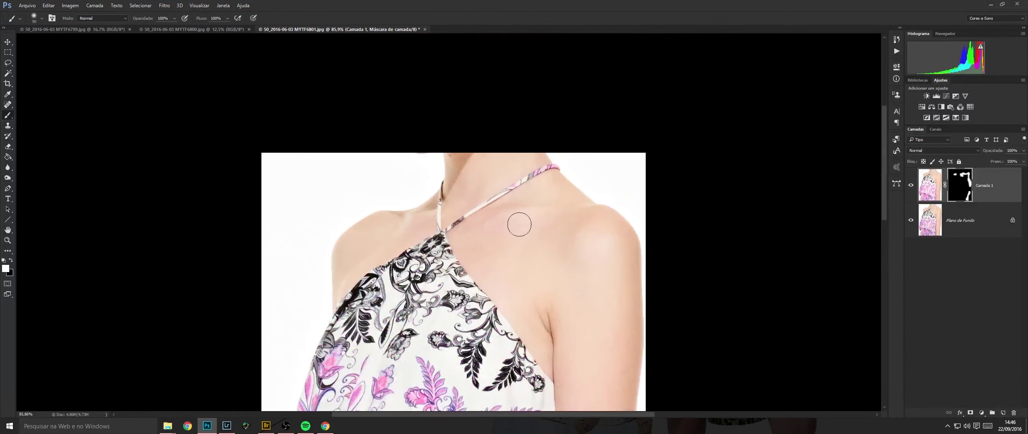
Merge the layers of the MYTF6801 photo, then save and close it.
key(ctrl+e)
scroll(564, 207, down, 4)
key(ctrl+s)
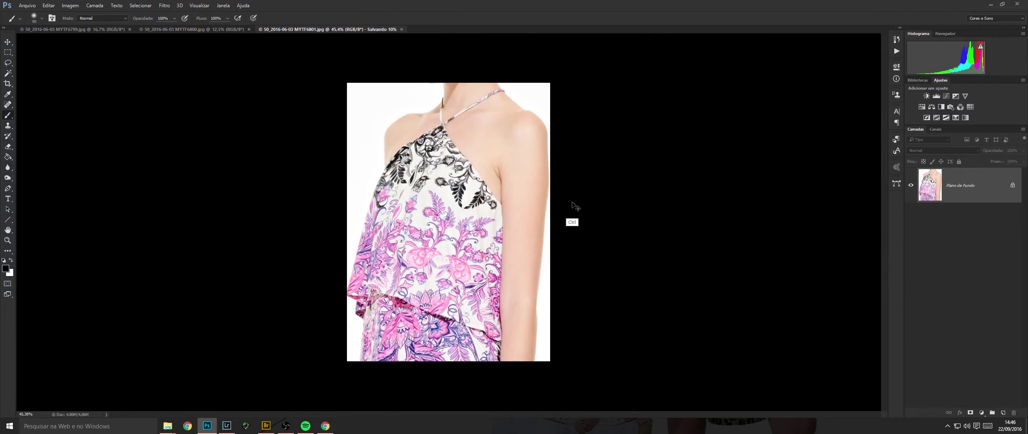
key(ctrl+w)
Mask the copied layer of the MYTF6800 photo with black and paint white over the floor around the shoes and the legs.
key(ctrl+0)
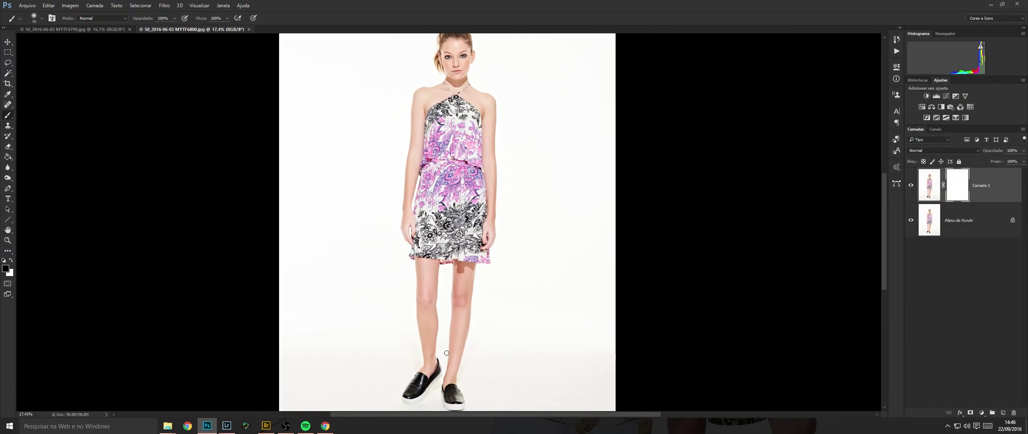
scroll(449, 358, up, 6)
drag(449, 358, 488, 203)
key(bracketright)
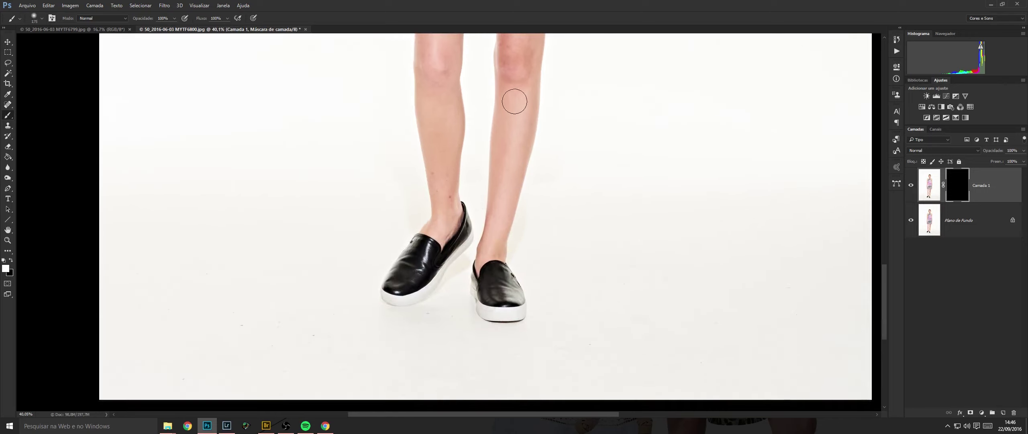
click(512, 64)
mouse_move(444, 317)
mouse_down()
mouse_move(298, 348)
mouse_move(218, 323)
mouse_move(85, 329)
mouse_move(670, 357)
mouse_move(757, 302)
mouse_move(798, 361)
mouse_move(864, 369)
mouse_move(751, 391)
mouse_up()
mouse_move(656, 111)
mouse_down()
mouse_move(666, 279)
mouse_move(684, 317)
mouse_up()
drag(650, 83, 645, 214)
click(623, 113)
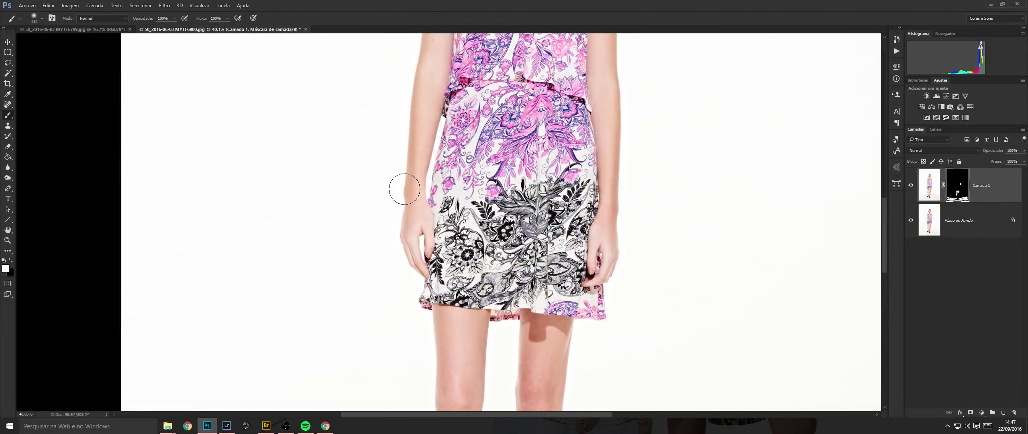
Paint white on the MYTF6800 mask over both arms and reduce the brush size for the smaller skin areas.
scroll(404, 188, up, 5)
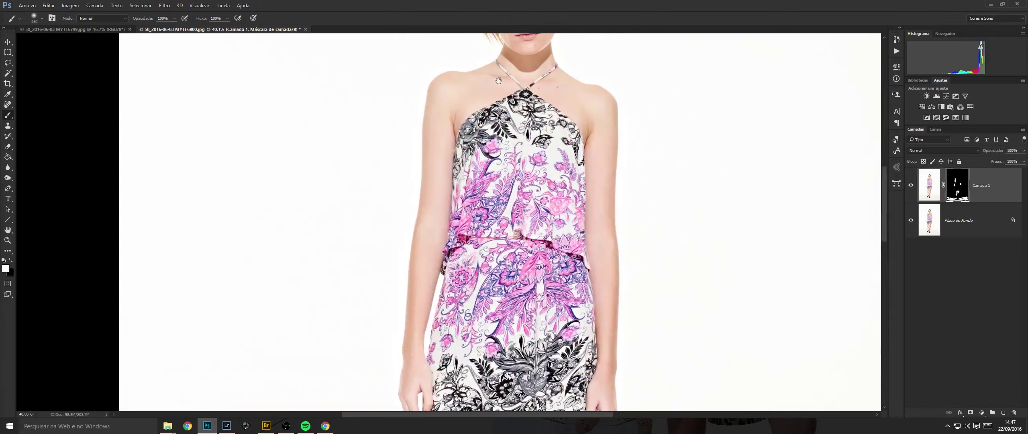
drag(498, 80, 480, 189)
key(bracketleft)
key(bracketleft)
key(bracketleft)
key(bracketleft)
key(bracketleft)
key(bracketleft)
key(bracketleft)
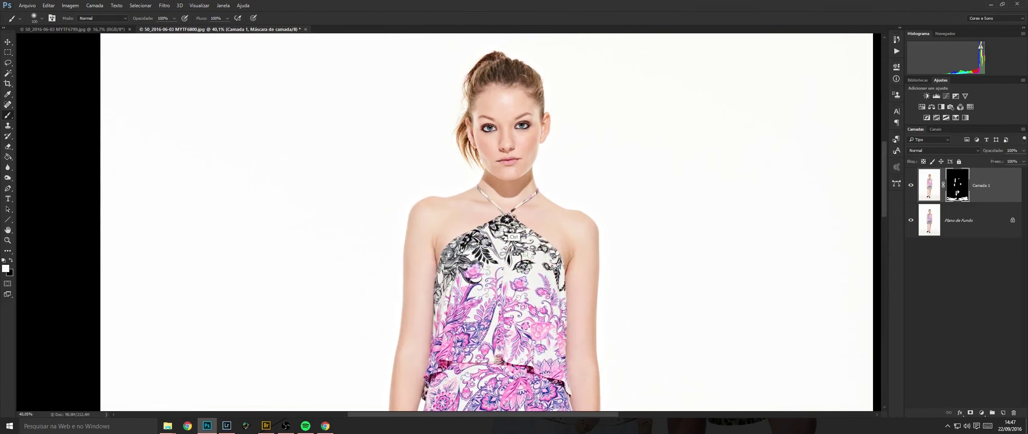
Paint white on the MYTF6800 mask over the shoulders, chest and face, and merge the layers.
drag(514, 217, 570, 213)
drag(539, 129, 530, 187)
drag(601, 107, 557, 205)
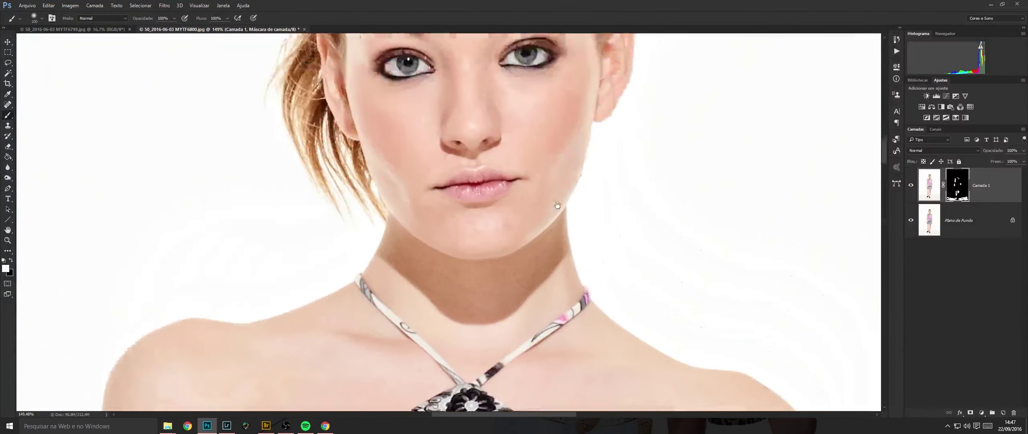
scroll(557, 205, up, 2)
key(bracketleft)
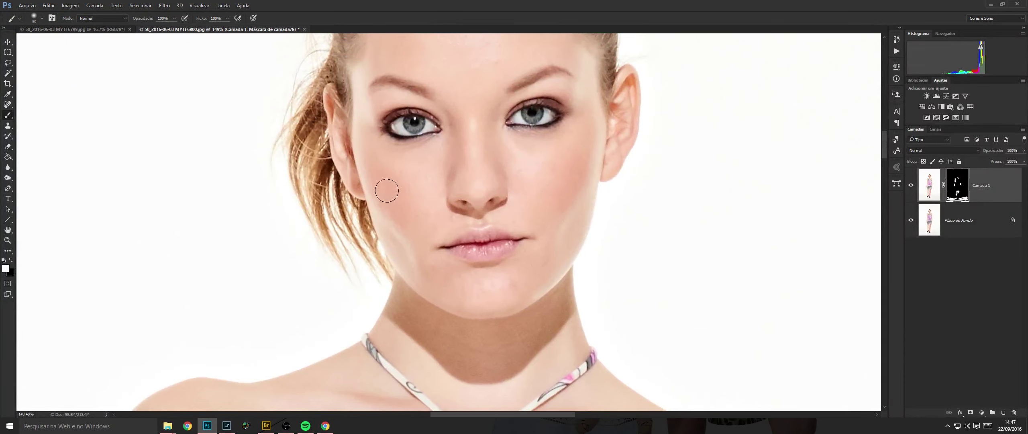
scroll(442, 160, up, 3)
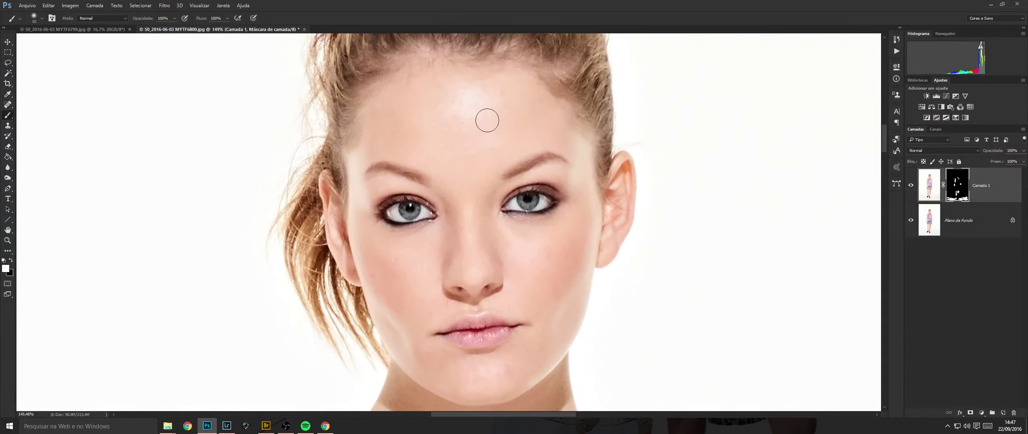
drag(719, 82, 536, 135)
key(ctrl+e)
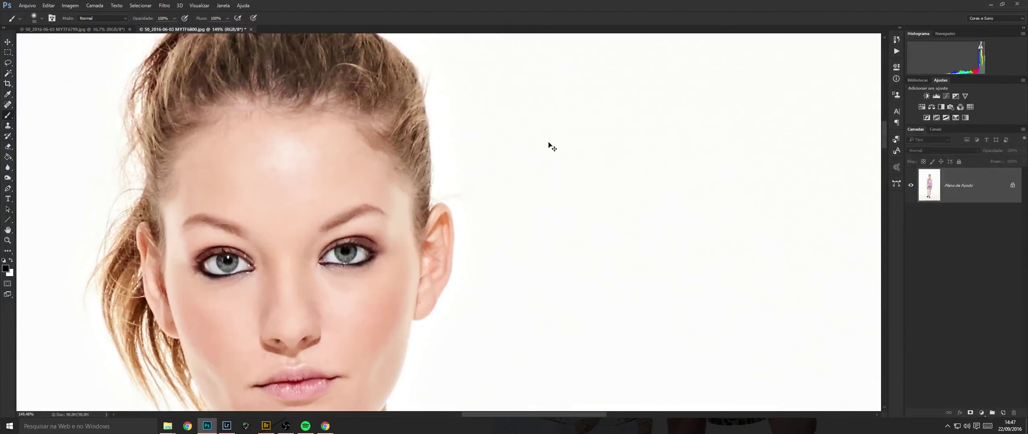
Save and close the MYTF6800 photo.
key(ctrl+s)
key(ctrl+w)
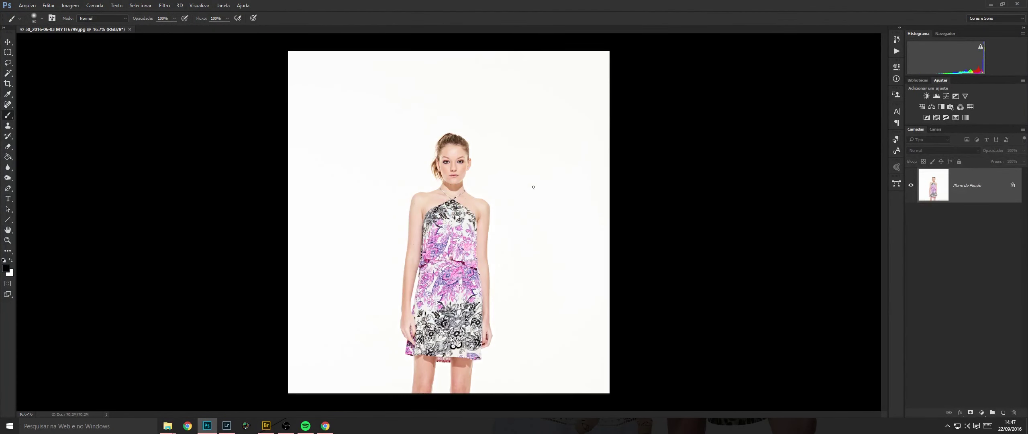
Duplicate the MYTF6799 layer, mask the copy with black, and paint white over the legs with a larger brush.
key(ctrl+j)
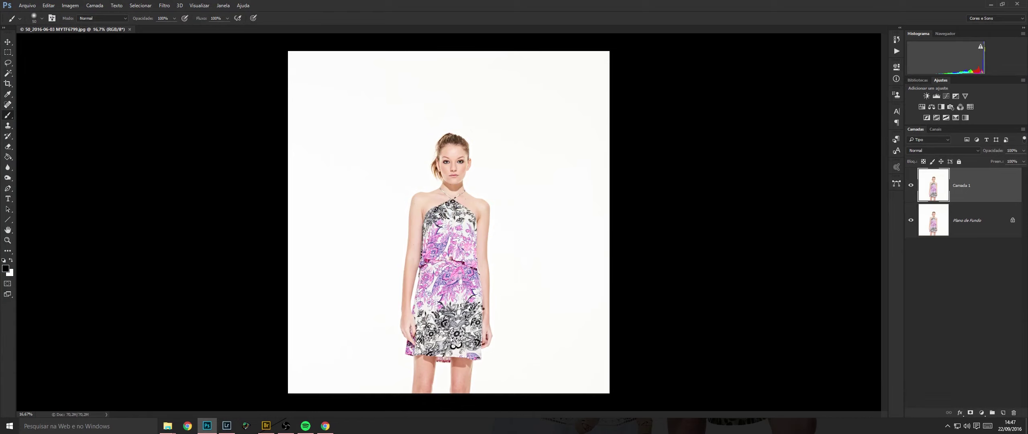
key(ctrl+shift+m)
key(ctrl+i)
mouse_move(445, 316)
mouse_down()
mouse_move(536, 321)
mouse_move(432, 128)
mouse_up()
key(bracketright)
key(bracketright)
key(bracketright)
key(bracketright)
scroll(446, 334, down, 4)
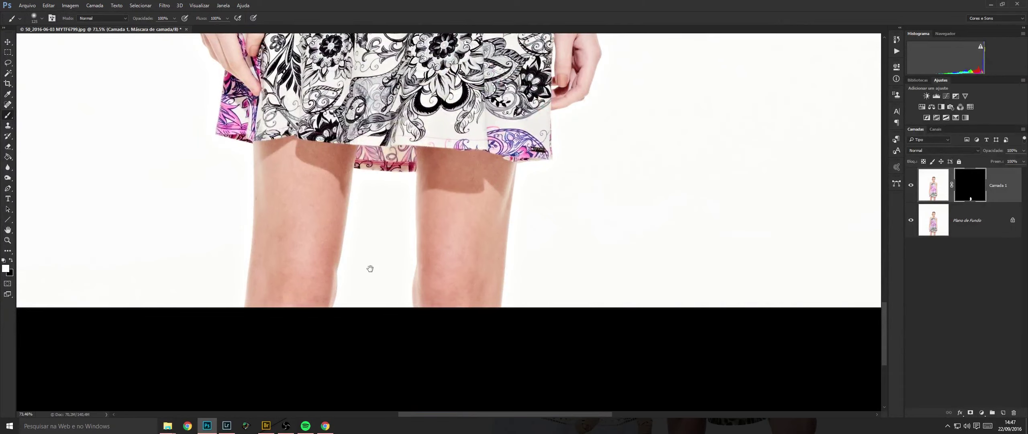
drag(560, 29, 476, 284)
double_click(477, 284)
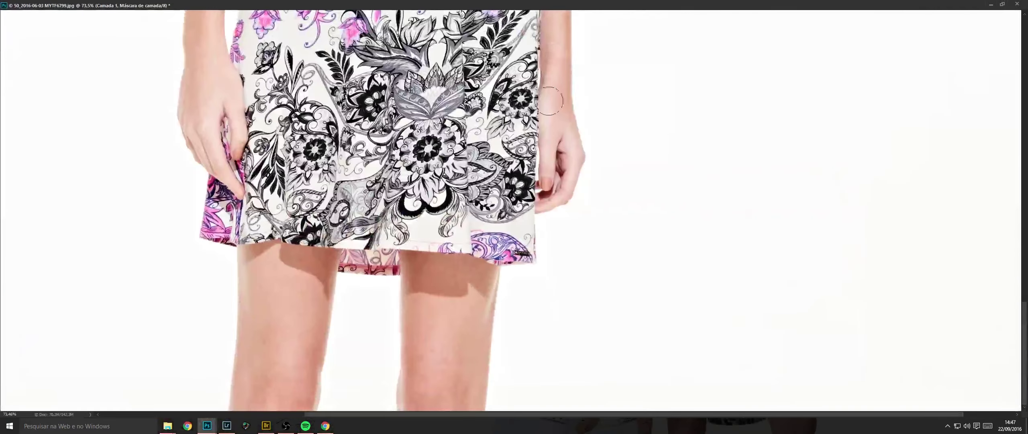
Paint white on the MYTF6799 mask over the arms, shoulders and face, and merge the layers.
scroll(558, 71, up, 5)
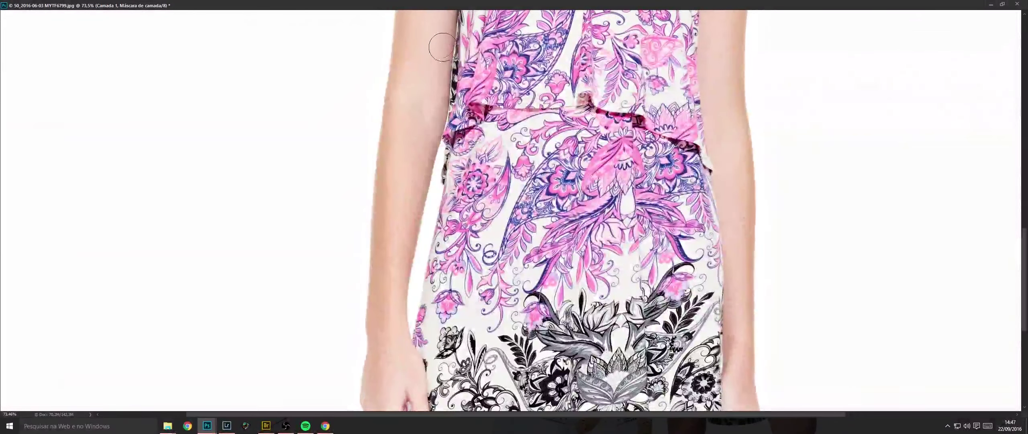
scroll(646, 177, up, 4)
scroll(646, 177, up, 3)
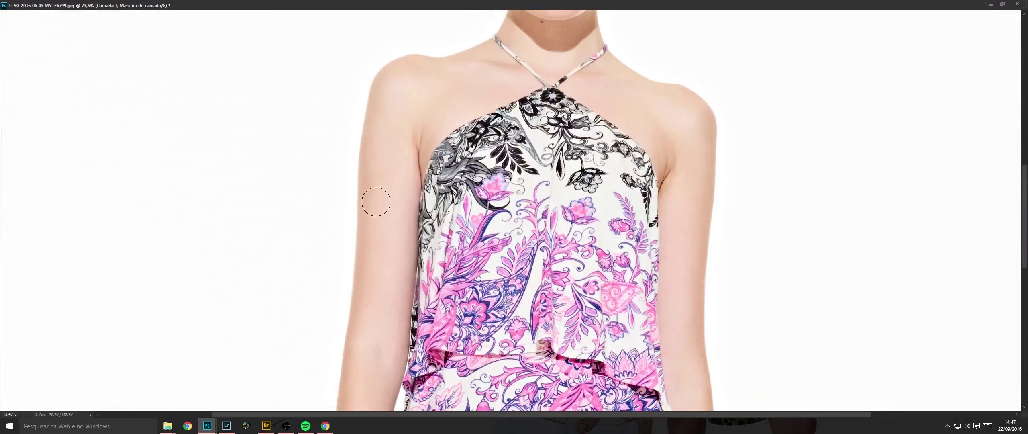
drag(539, 32, 465, 165)
scroll(488, 144, up, 3)
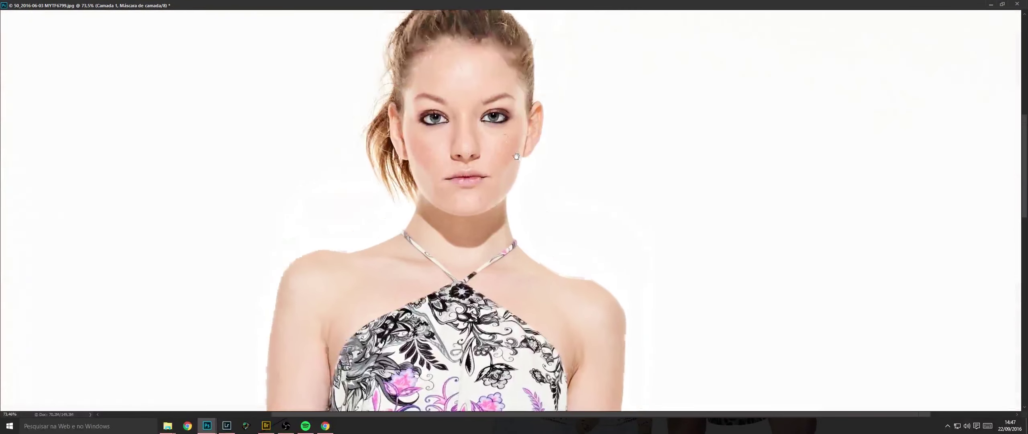
scroll(482, 77, up, 3)
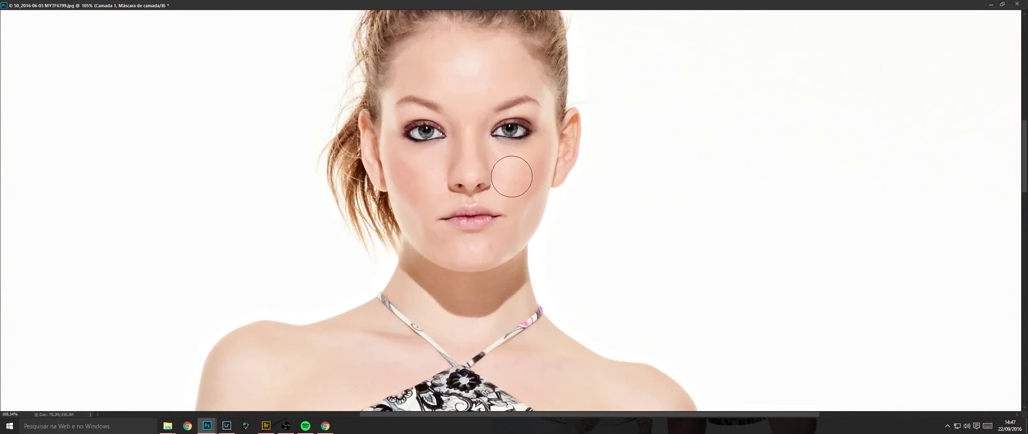
key(v)
key(ctrl+e)
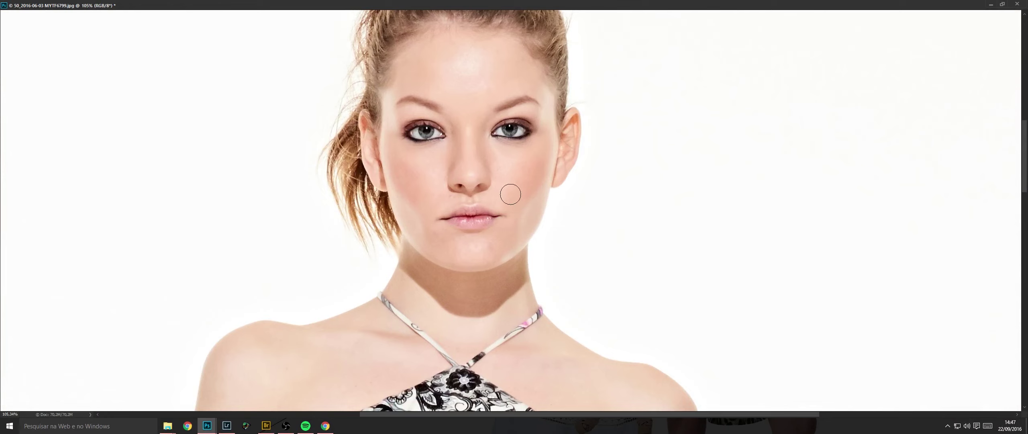
Heal the skin on the chin in the MYTF6799 photo, then save and close it.
drag(484, 253, 473, 243)
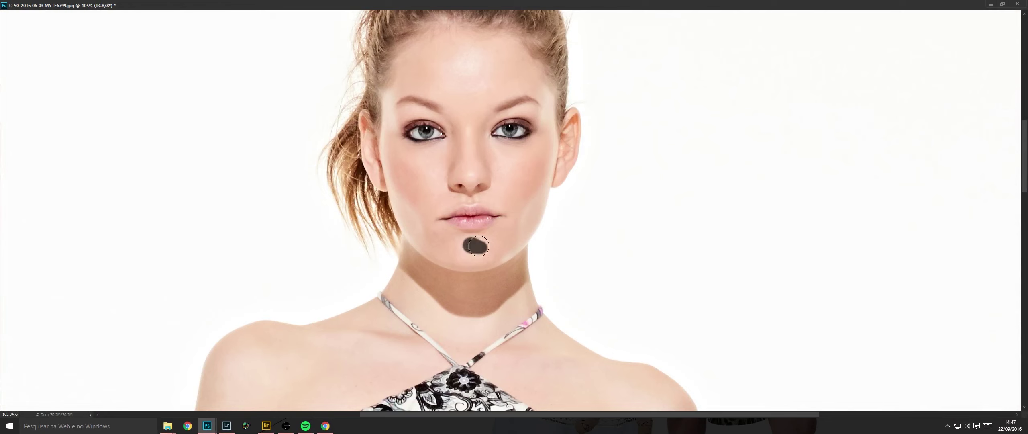
key(ctrl+s)
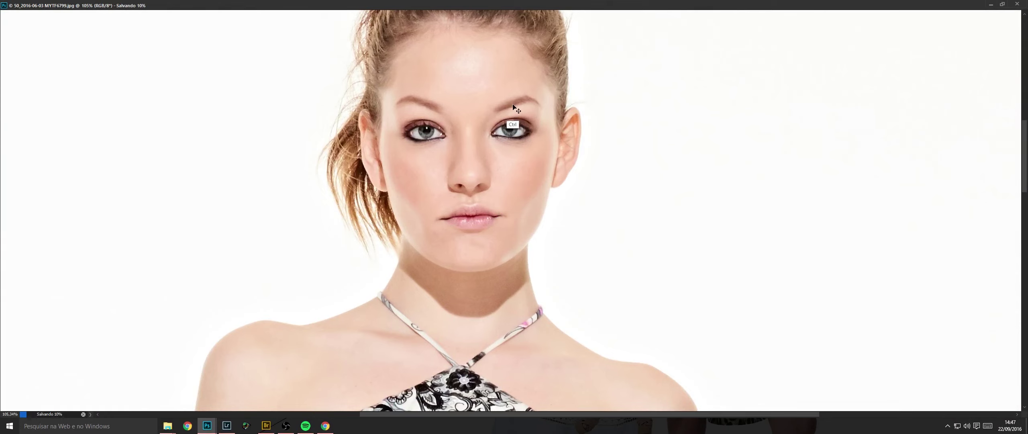
key(ctrl+w)
Switch to Bridge, go to the 502VE000142 folder and open its five photos in Photoshop.
key(alt+Tab)
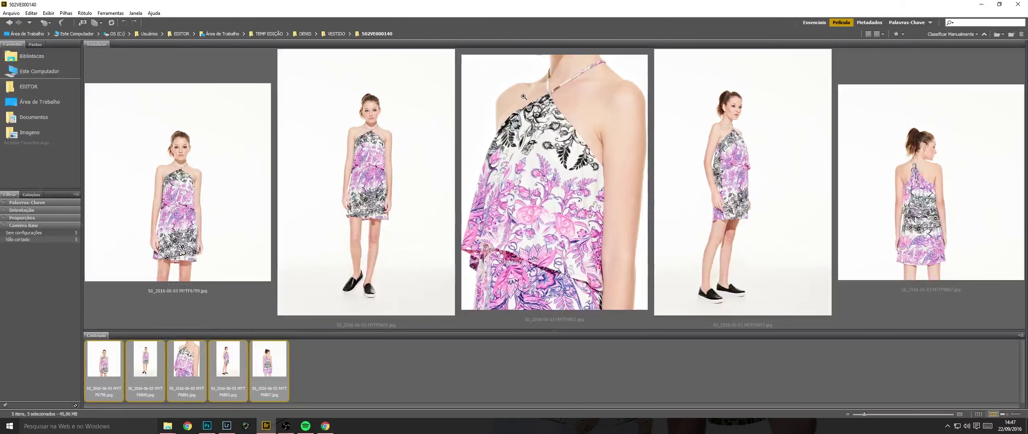
key(ctrl+Up)
key(Right)
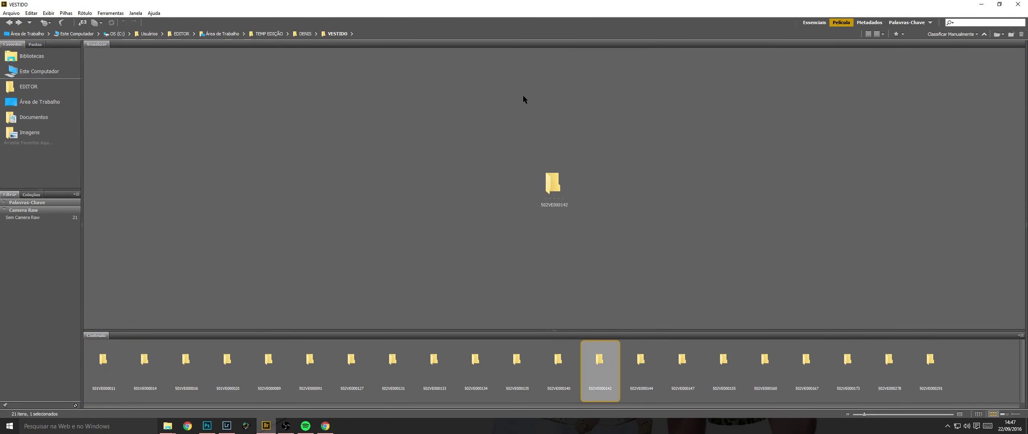
key(ctrl+Down)
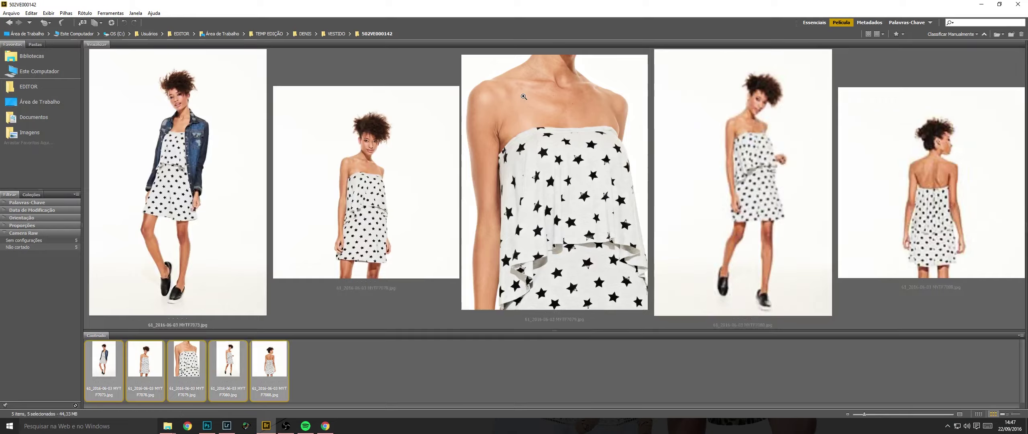
key(ctrl+o)
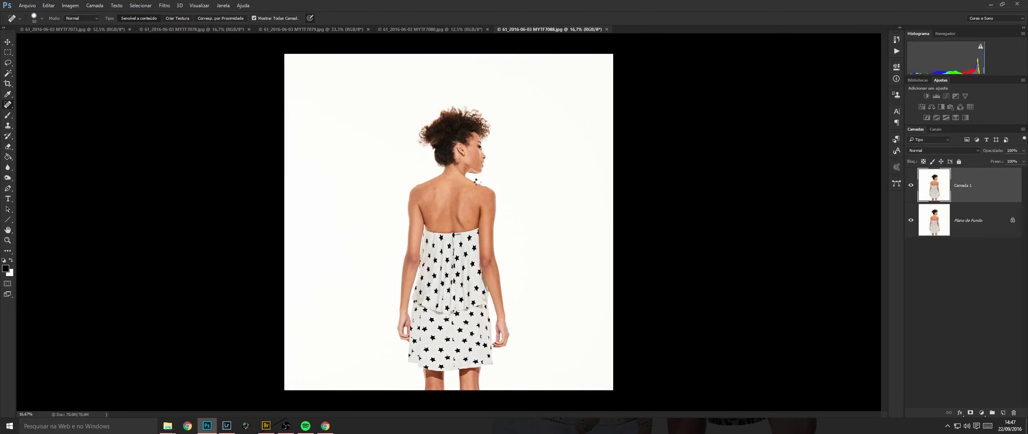
Mask the copied layer of the MYTF7088 photo with black and paint white over the back, arms, hands and legs.
scroll(458, 212, up, 5)
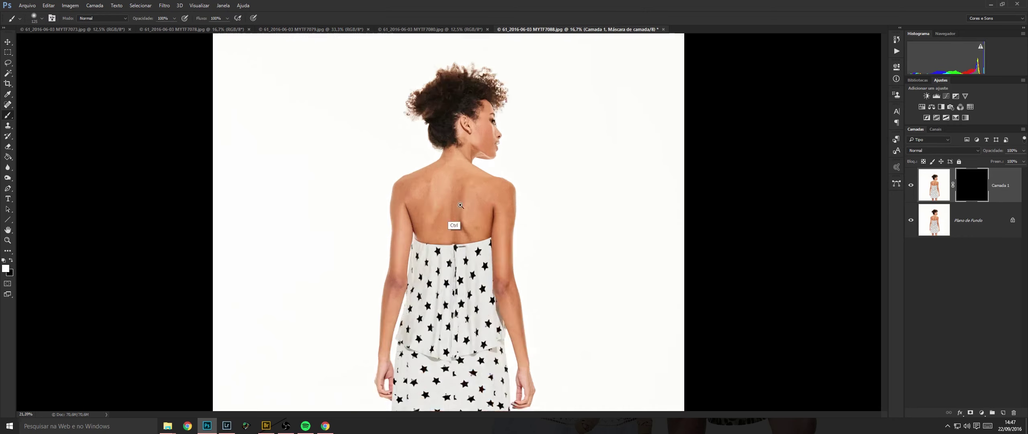
mouse_move(458, 212)
mouse_down()
mouse_move(449, 107)
mouse_move(439, 134)
mouse_move(488, 189)
mouse_up()
key(])
mouse_move(551, 124)
mouse_down()
mouse_move(580, 204)
mouse_move(591, 334)
mouse_move(581, 318)
mouse_move(601, 344)
mouse_up()
drag(342, 308, 334, 325)
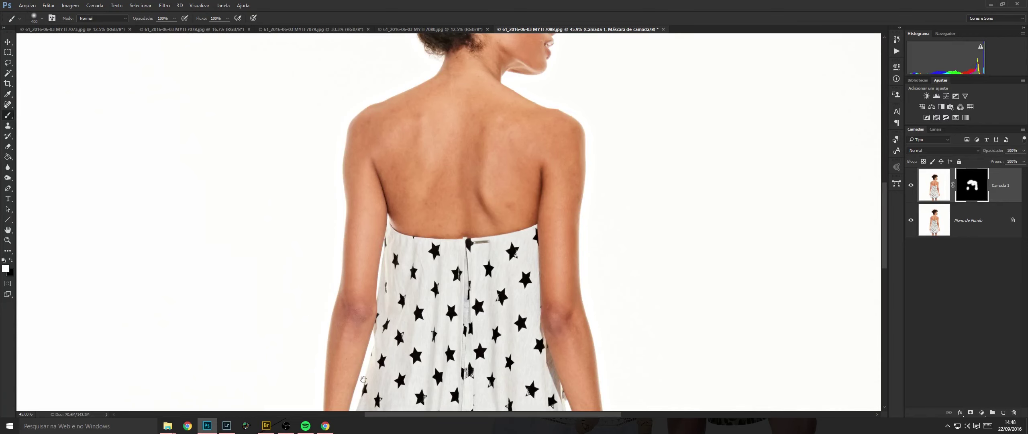
drag(455, 346, 481, 118)
drag(356, 159, 348, 186)
drag(524, 331, 514, 177)
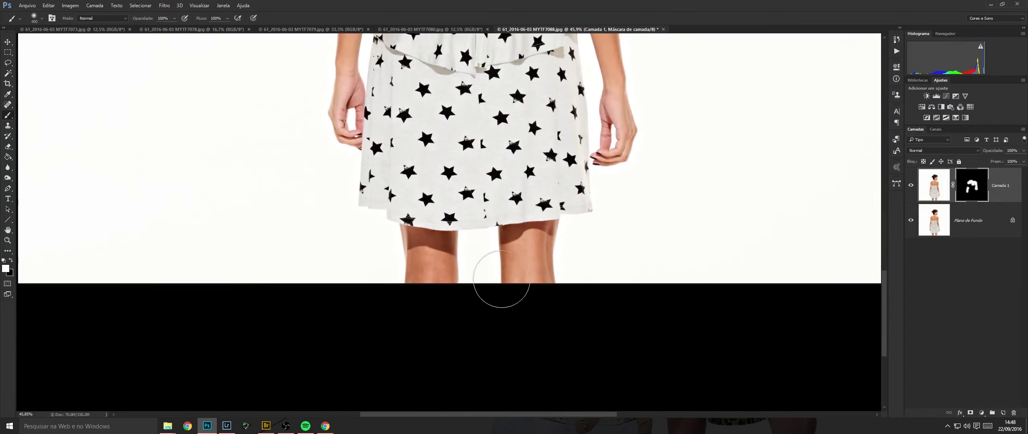
scroll(501, 280, up, 5)
drag(565, 197, 597, 307)
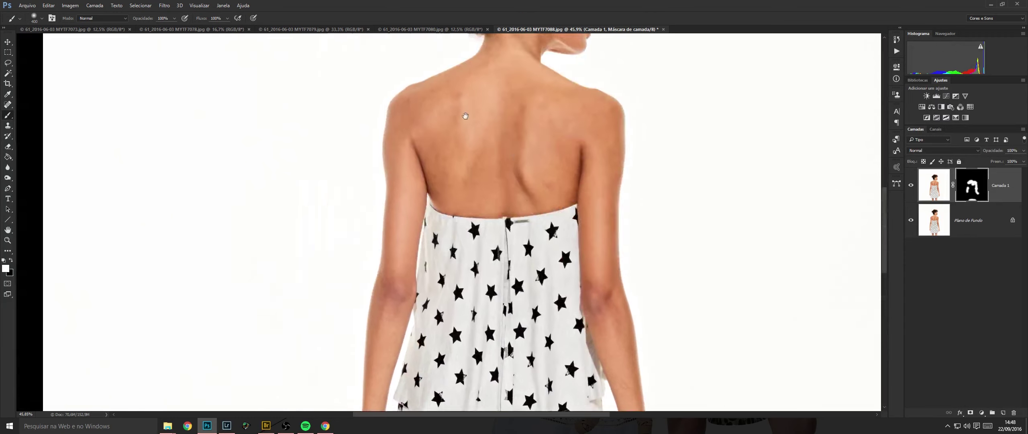
Paint white on the MYTF7088 mask over the neck and face with a smaller brush, and merge the layers.
drag(516, 152, 525, 219)
key(bracketleft)
key(bracketleft)
key(bracketleft)
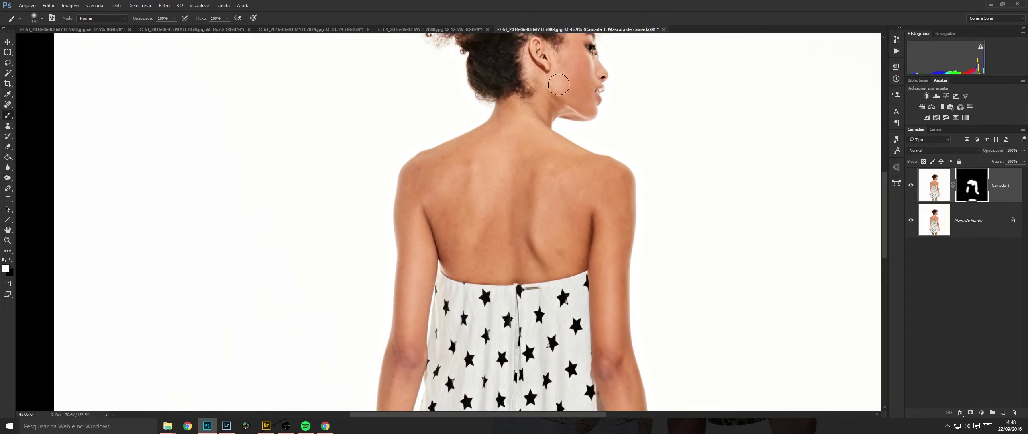
mouse_move(559, 84)
mouse_down()
mouse_move(581, 99)
mouse_move(584, 146)
mouse_up()
key(e)
key(b)
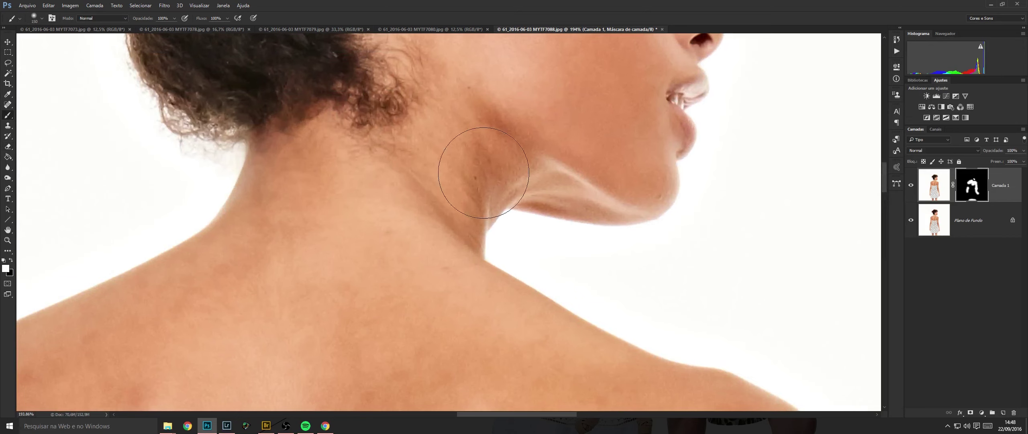
mouse_move(662, 234)
mouse_down()
mouse_move(620, 90)
mouse_move(571, 219)
mouse_up()
key(ctrl+e)
Heal the blemishes on the neck and upper back in the MYTF7088 photo with the Spot Healing Brush.
drag(572, 305, 554, 146)
key(j)
drag(540, 253, 563, 229)
mouse_move(458, 223)
mouse_down()
mouse_move(470, 224)
mouse_move(448, 200)
mouse_up()
click(416, 216)
mouse_move(385, 234)
mouse_down()
mouse_move(400, 225)
mouse_move(397, 240)
mouse_up()
mouse_move(437, 202)
mouse_down()
mouse_move(456, 228)
mouse_move(426, 219)
mouse_move(402, 192)
mouse_up()
scroll(449, 205, down, 4)
click(466, 252)
click(475, 232)
Heal the remaining marks on the lower back above the dress, then save and close the MYTF7088 photo.
drag(634, 271, 612, 270)
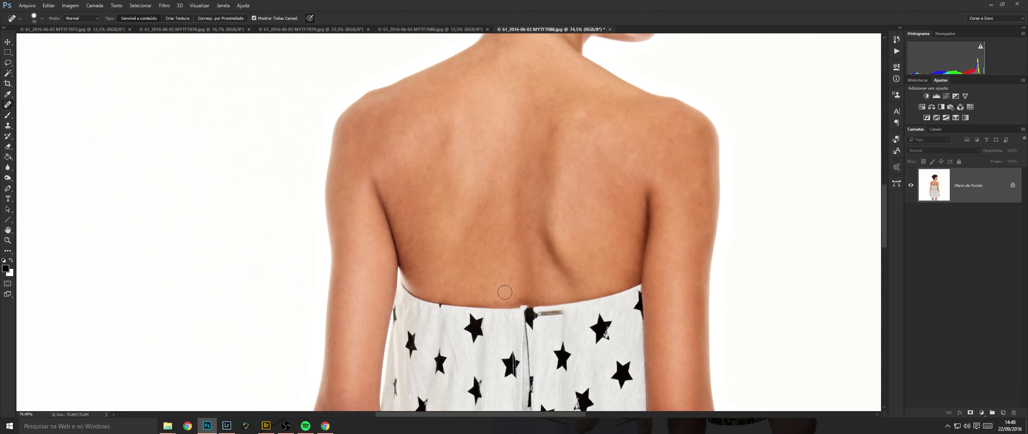
drag(481, 293, 507, 286)
click(539, 255)
scroll(568, 253, down, 2)
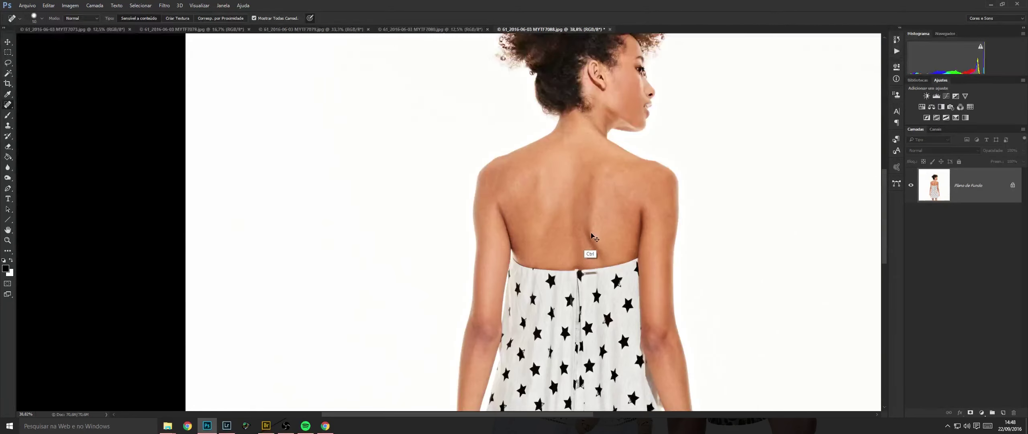
key(ctrl+w)
Duplicate the MYTF7080 layer, mask the copy with black, and paint white over the floor beside the front shoe with a larger brush.
key(ctrl+j)
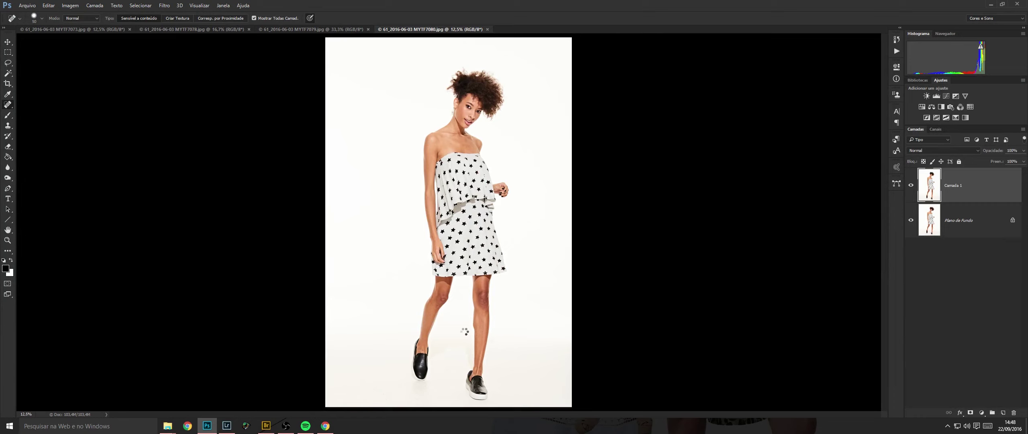
drag(440, 334, 510, 317)
drag(618, 382, 515, 134)
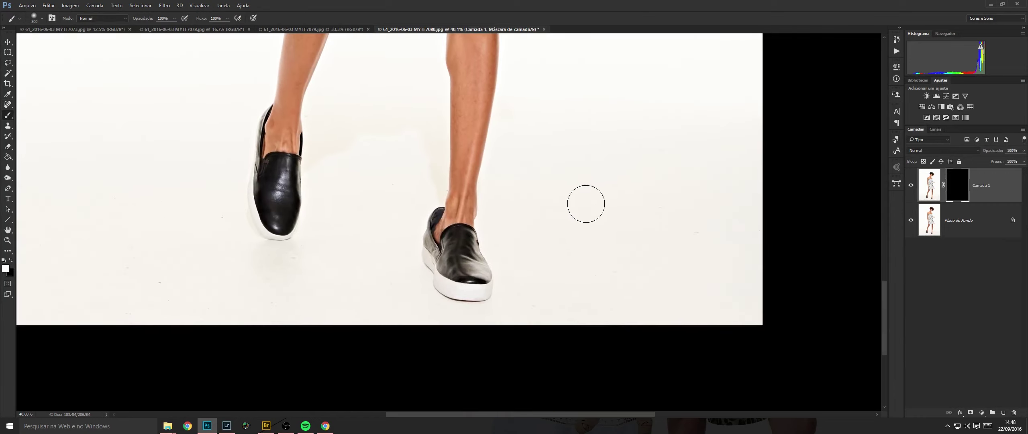
key(bracketright)
key(bracketright)
drag(696, 269, 728, 218)
drag(527, 219, 651, 118)
drag(694, 183, 646, 228)
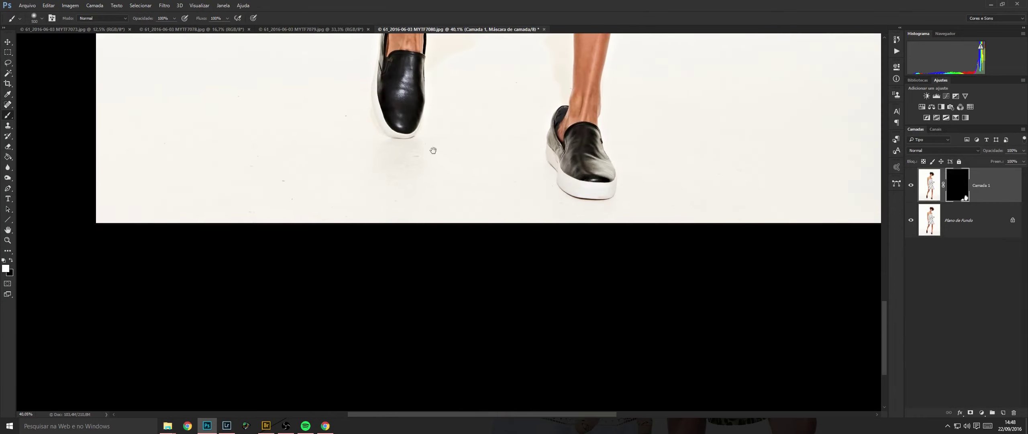
Paint white on the MYTF7080 mask over the rest of the floor around and between the shoes.
drag(433, 150, 505, 216)
drag(510, 250, 494, 271)
mouse_move(382, 196)
mouse_down()
mouse_move(393, 221)
mouse_move(298, 200)
mouse_move(252, 244)
mouse_move(229, 237)
mouse_move(354, 173)
mouse_up()
drag(559, 69, 502, 213)
drag(521, 256, 562, 279)
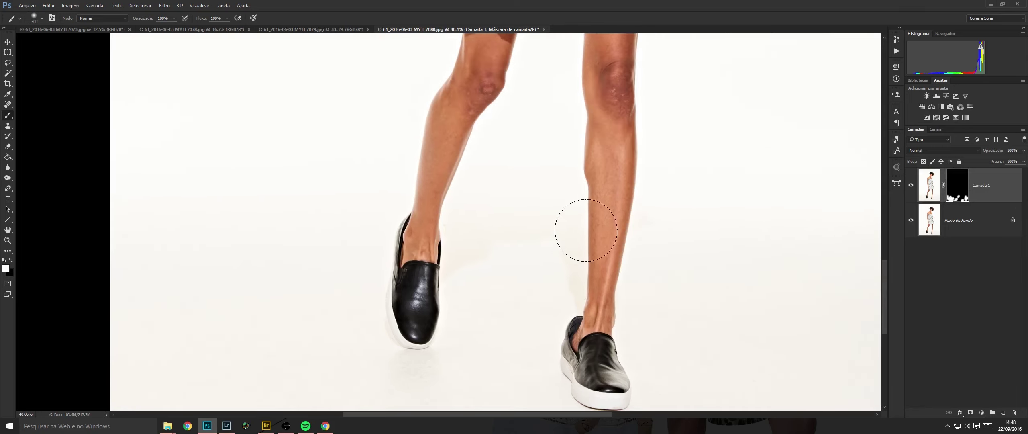
Paint white on the MYTF7080 mask over the legs, then over the hanging arm and hand with a smaller brush.
drag(514, 72, 501, 200)
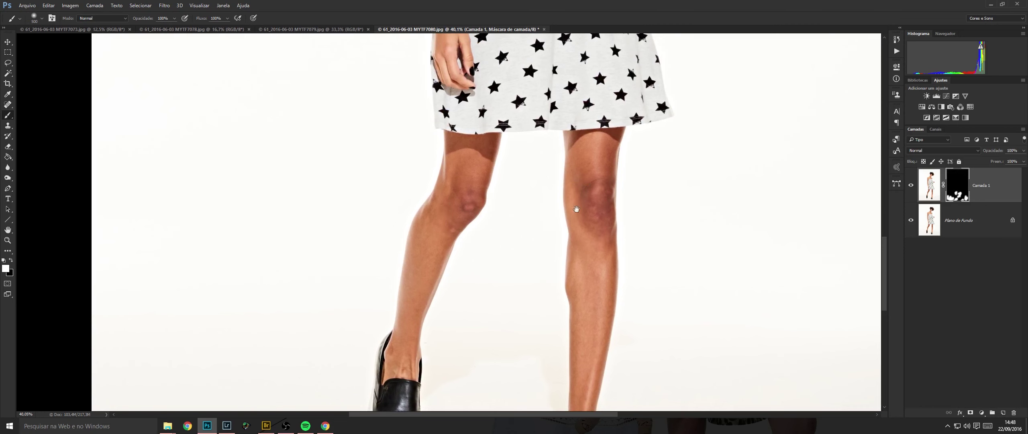
drag(576, 209, 566, 386)
key(bracketleft)
key(bracketleft)
key(bracketleft)
key(bracketleft)
key(bracketleft)
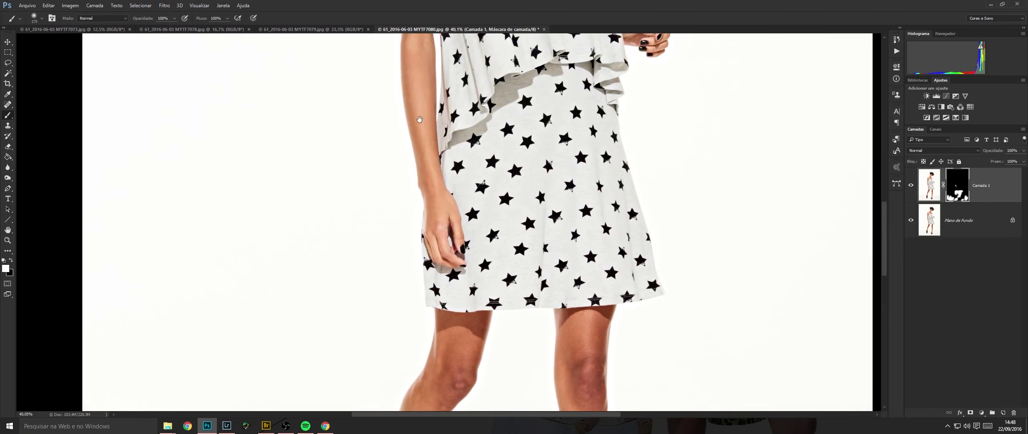
drag(419, 120, 433, 211)
drag(446, 49, 399, 156)
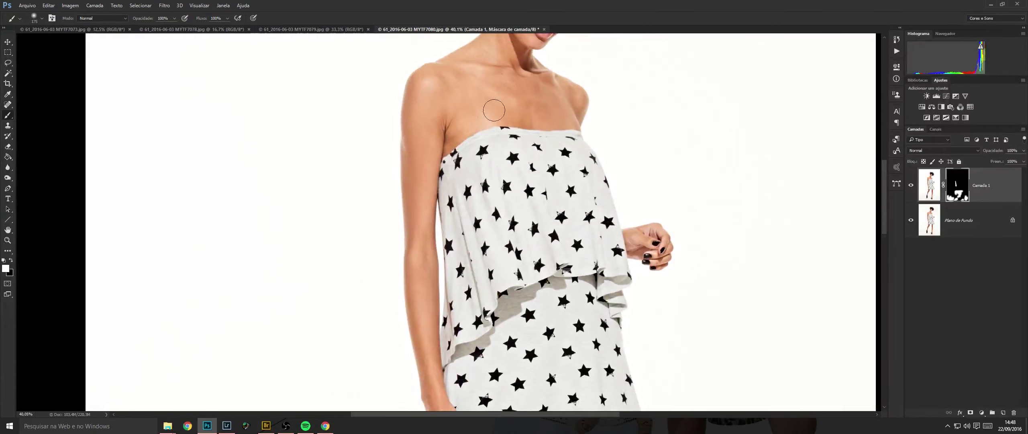
Paint white on the MYTF7080 mask over the chest, neck and face, and merge the layers.
drag(508, 115, 501, 191)
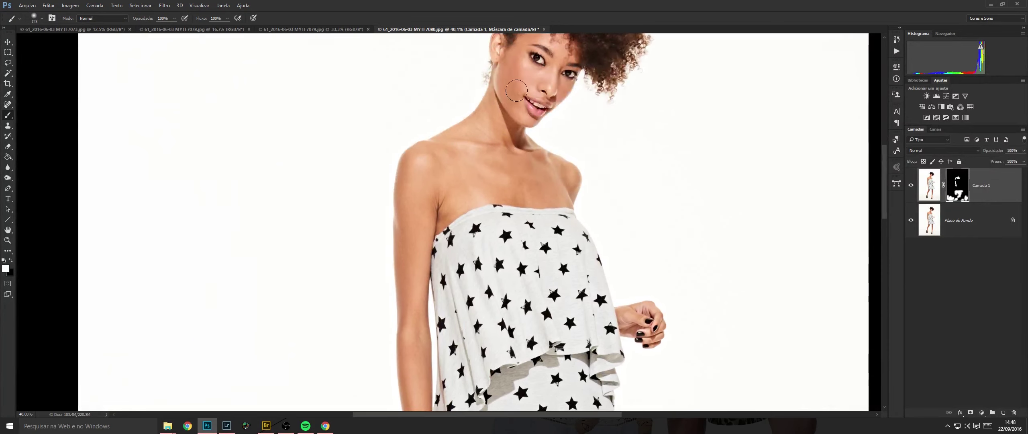
mouse_move(518, 94)
mouse_down()
mouse_move(550, 60)
mouse_move(526, 148)
mouse_move(520, 130)
mouse_up()
key(bracketleft)
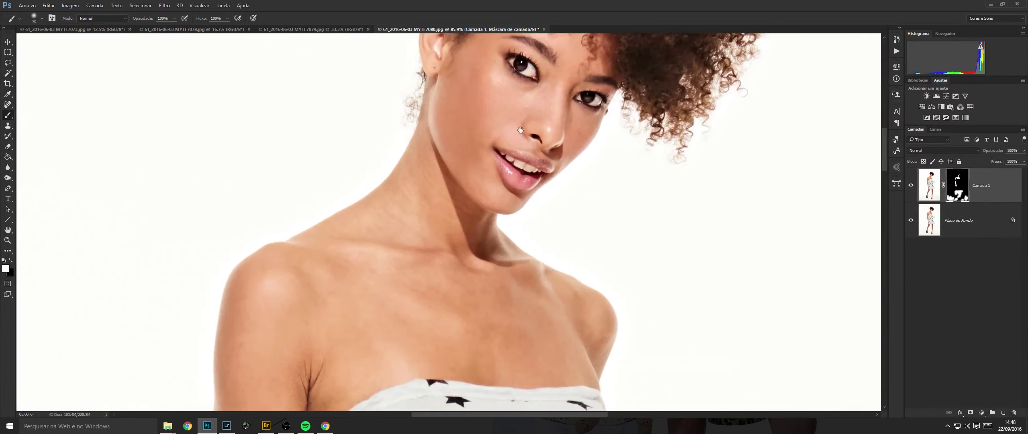
drag(617, 147, 592, 148)
drag(660, 340, 592, 175)
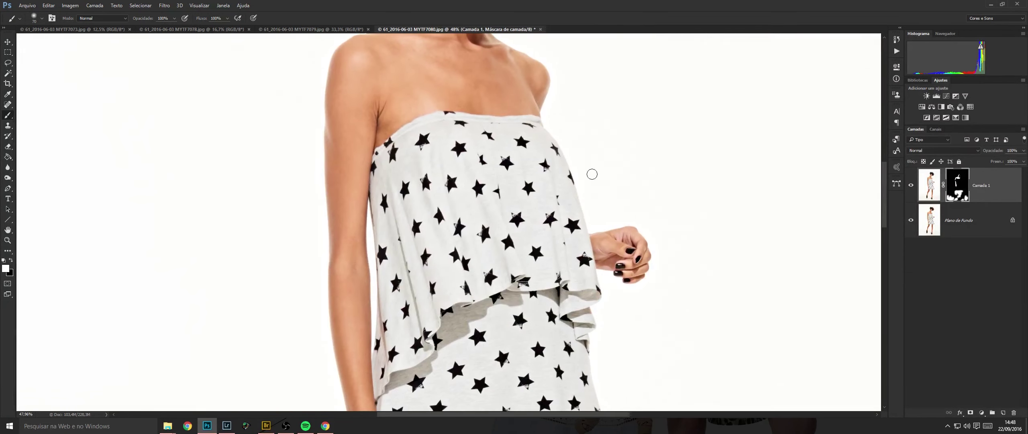
key(ctrl+shift+e)
Heal the dark marks on both knees in MYTF7080 with the Spot Healing Brush, and close the photo.
drag(669, 188, 636, 188)
drag(636, 189, 631, 74)
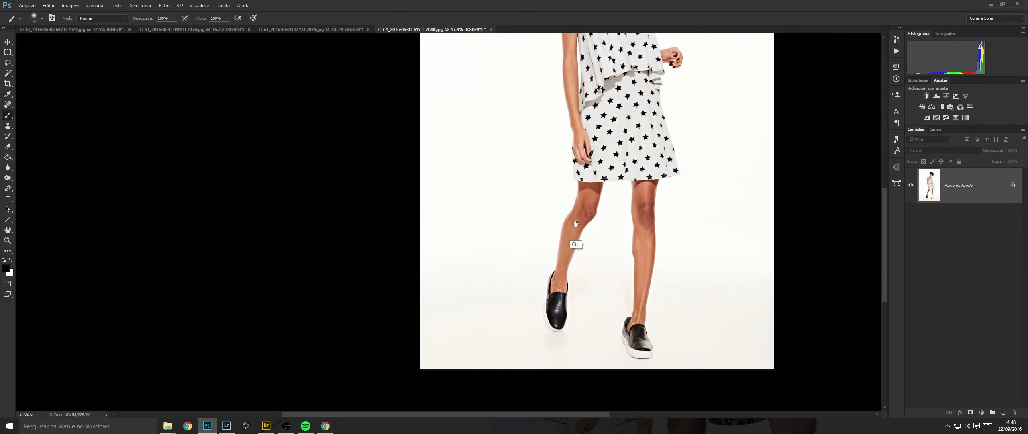
key(j)
drag(597, 192, 638, 192)
click(595, 224)
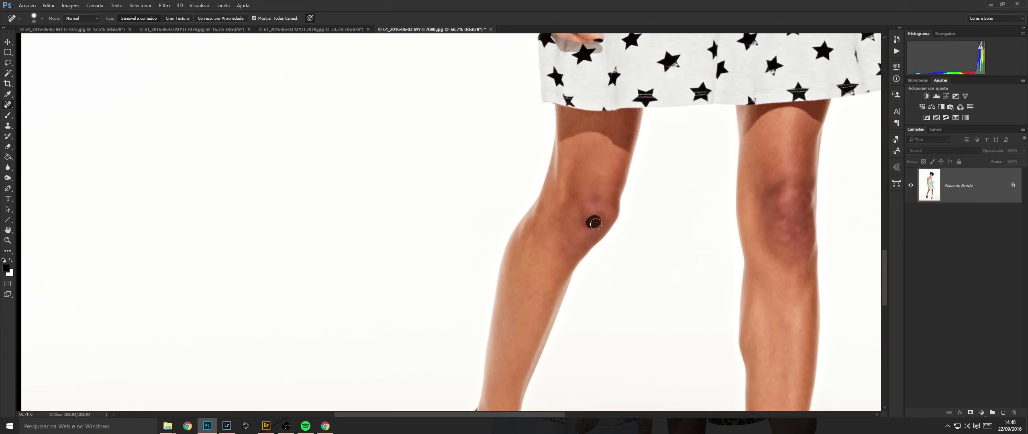
click(599, 222)
click(783, 229)
mouse_move(789, 235)
mouse_down()
mouse_move(802, 207)
mouse_move(734, 225)
mouse_up()
click(802, 202)
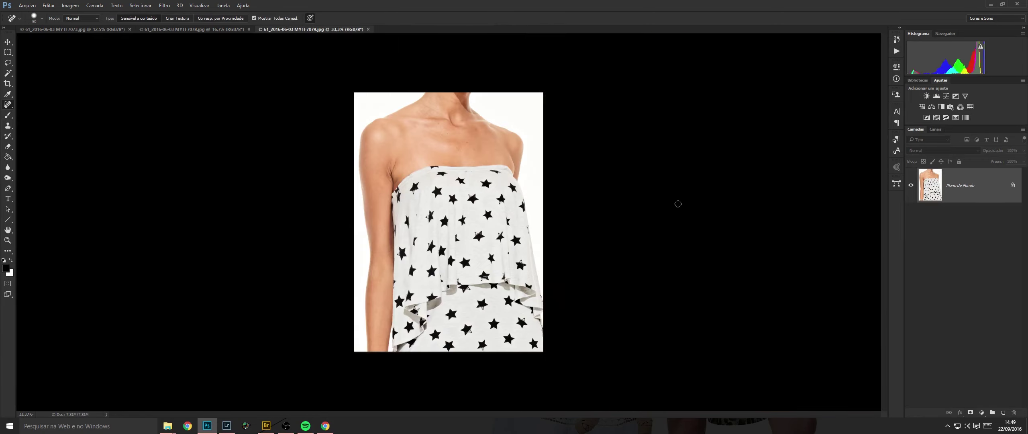
Duplicate the MYTF7079 layer, mask the copy with black, and paint white over the chest and shoulders.
click(970, 412)
key(ctrl+i)
key(b)
scroll(414, 164, up, 3)
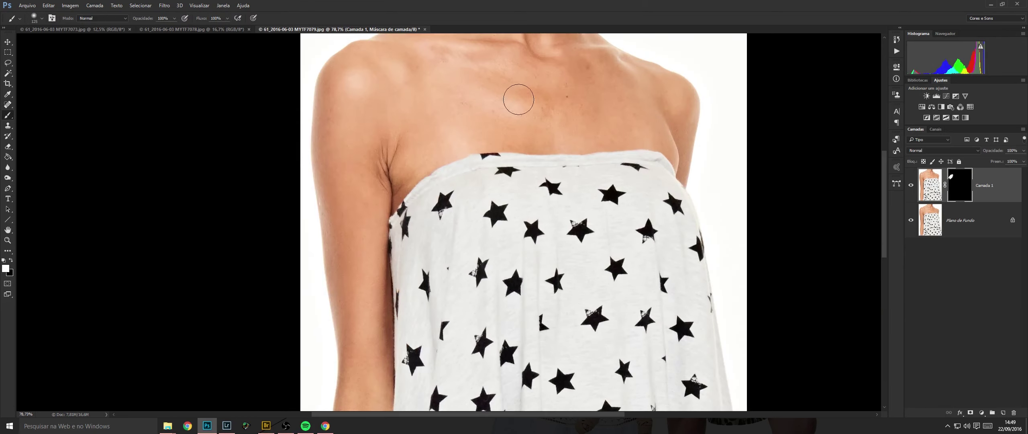
drag(656, 122, 549, 78)
drag(547, 111, 550, 131)
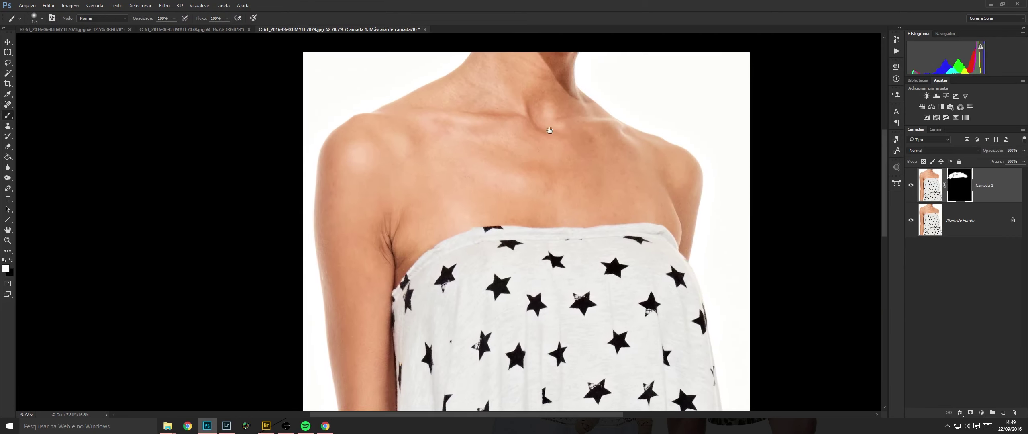
Paint white on the MYTF7079 mask over the hanging arm, merge the layers, and close the photo.
drag(392, 211, 402, 54)
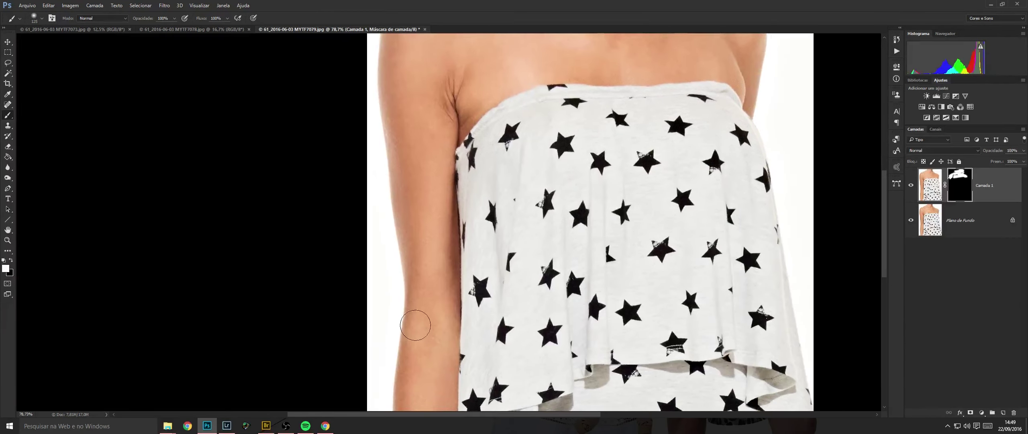
drag(422, 340, 392, 144)
key(ctrl+e)
scroll(574, 193, down, 2)
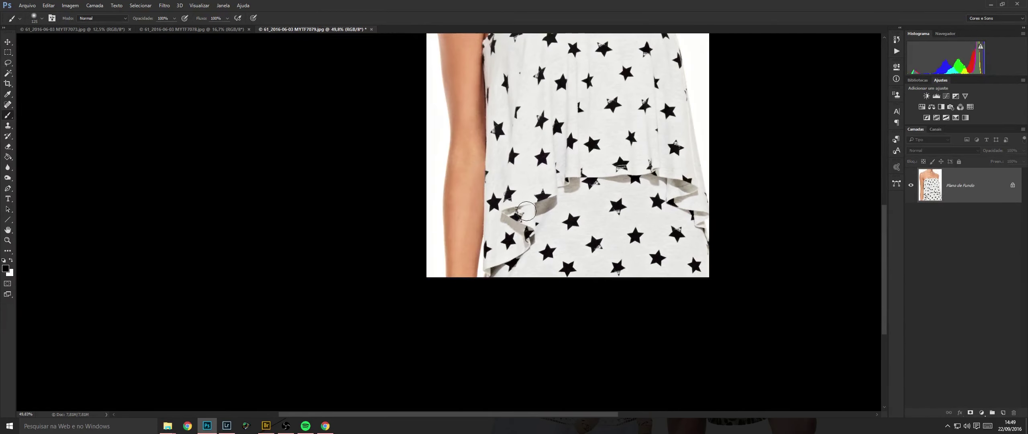
key(ctrl+w)
Duplicate the MYTF7078 layer, mask the copy with black, and paint white over the shoulders, chest, neck and face.
key(ctrl+j)
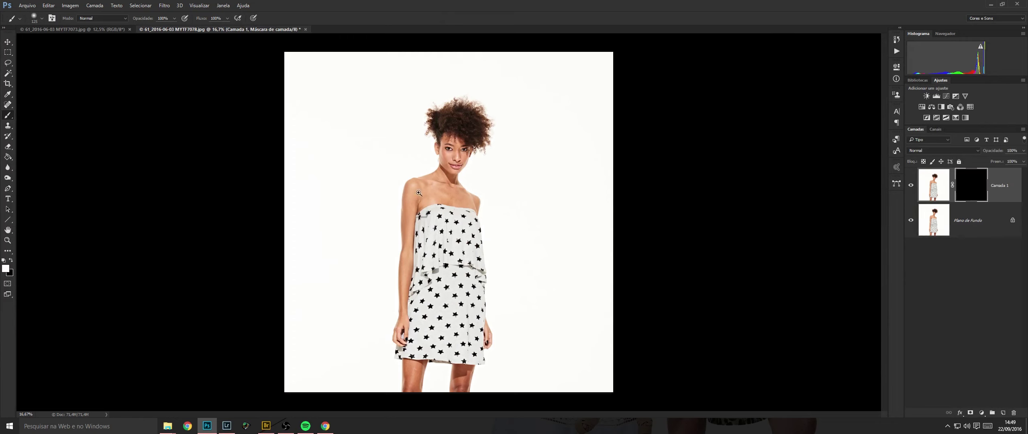
mouse_move(411, 192)
mouse_down()
mouse_move(471, 164)
mouse_move(510, 185)
mouse_move(559, 169)
mouse_move(624, 221)
mouse_move(567, 130)
mouse_up()
key(bracketright)
key(bracketright)
drag(548, 96, 532, 203)
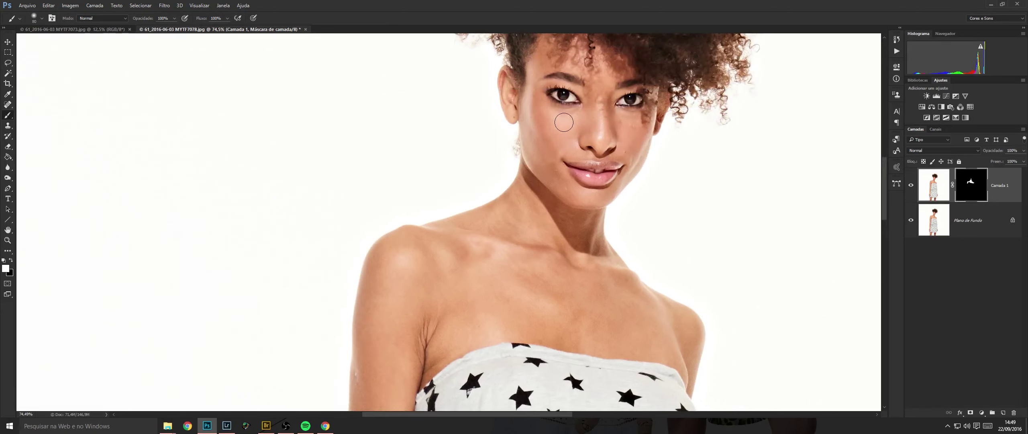
drag(692, 152, 682, 153)
Paint white on the MYTF7078 mask down the hanging arm and hand and over the legs below the hem.
drag(446, 349, 455, 113)
drag(462, 310, 454, 367)
drag(464, 397, 474, 158)
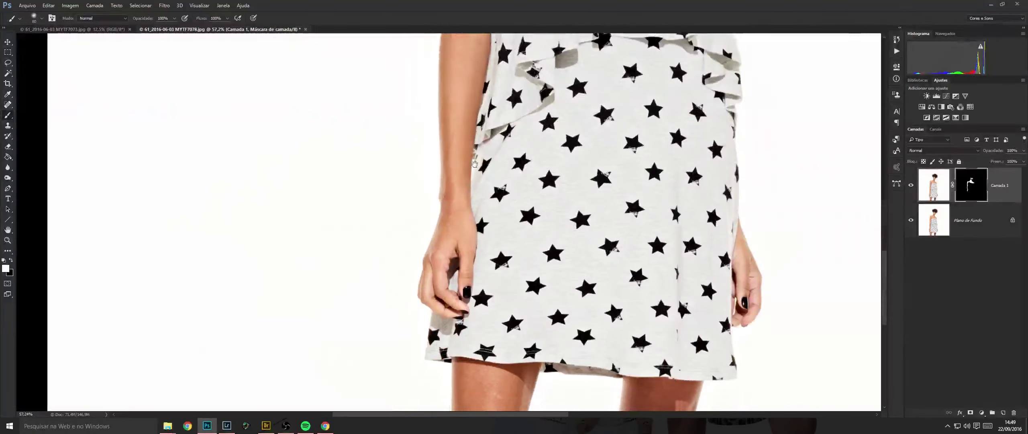
drag(449, 186, 459, 191)
mouse_move(462, 305)
mouse_down()
mouse_move(449, 192)
mouse_move(455, 102)
mouse_up()
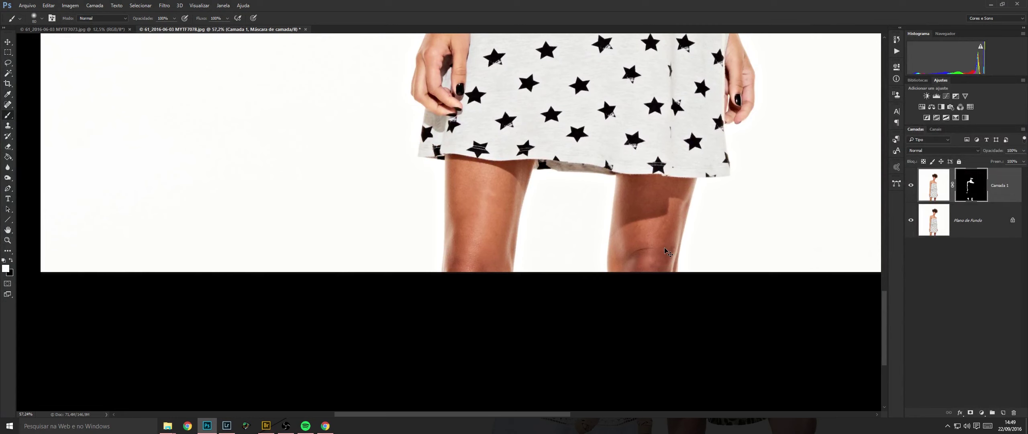
Merge the MYTF7078 layers, then save and close the photo.
key(ctrl+e)
drag(730, 207, 710, 219)
key(ctrl+s)
key(ctrl+w)
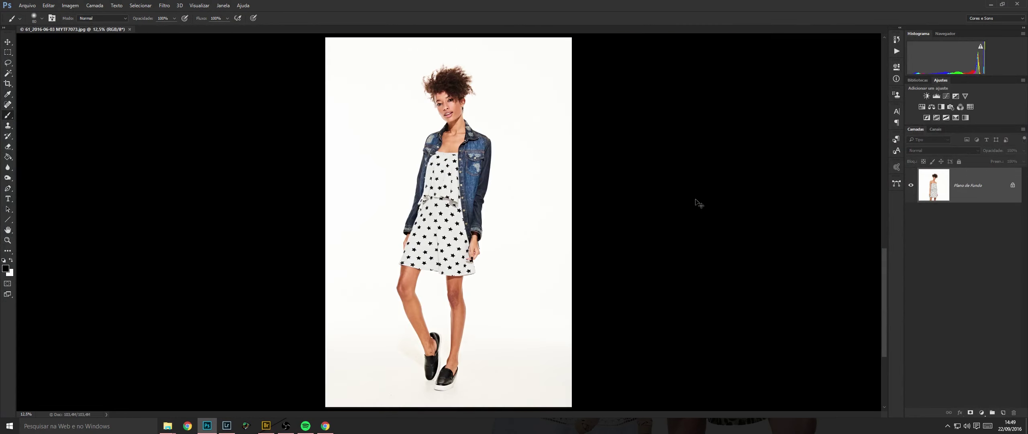
Duplicate the MYTF7073 layer, mask the copy with black, and paint white over the floor around the shoes with a larger brush.
key(ctrl+j)
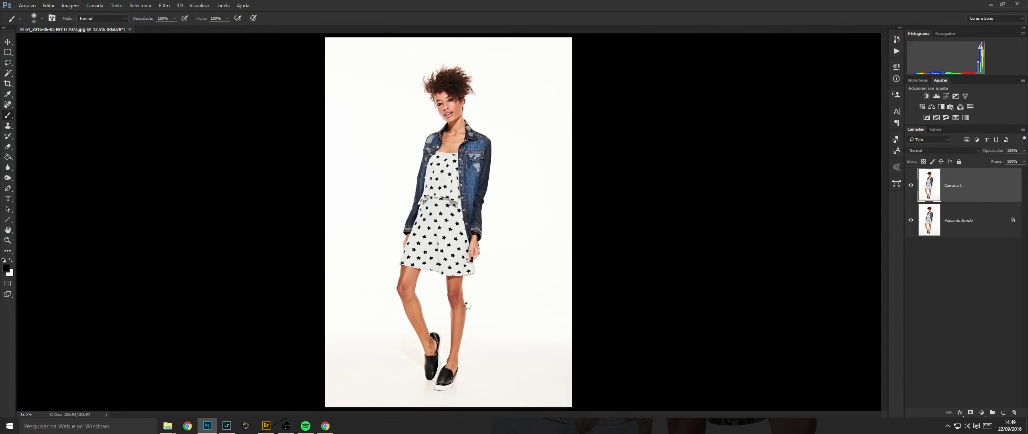
key(ctrl+i)
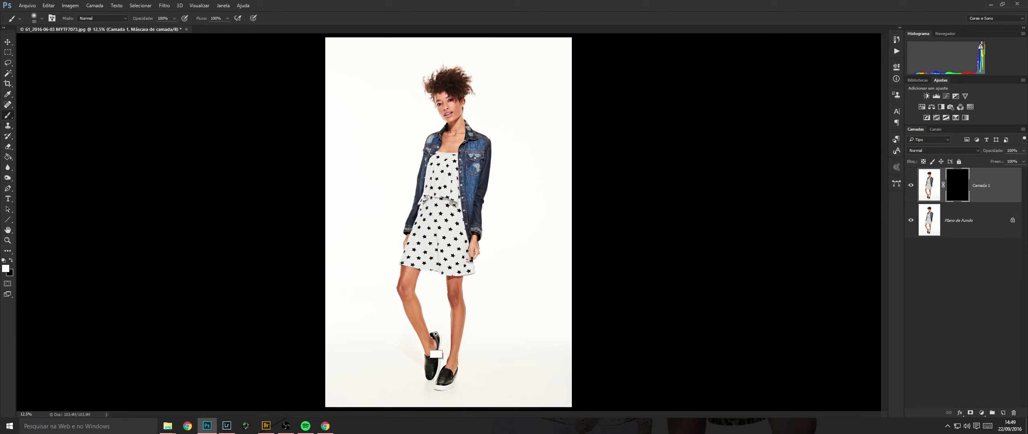
drag(436, 334, 518, 326)
drag(518, 326, 527, 158)
key(])
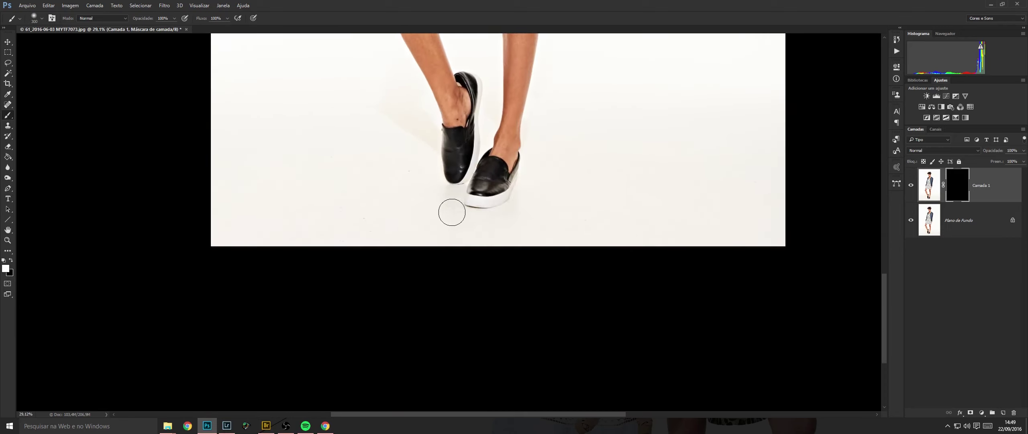
scroll(366, 221, up, 3)
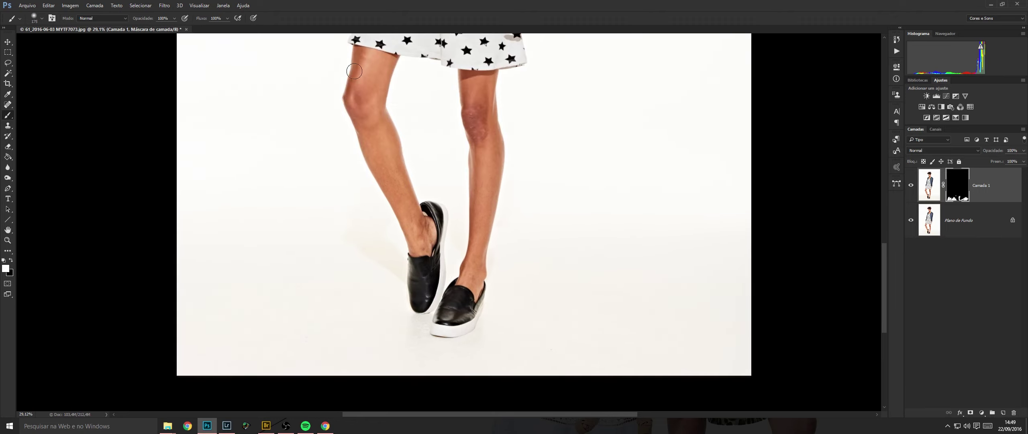
Paint white on the MYTF7073 mask over the legs, hand, chest and face, using a smaller brush for the face, and merge the layers.
scroll(477, 265, up, 10)
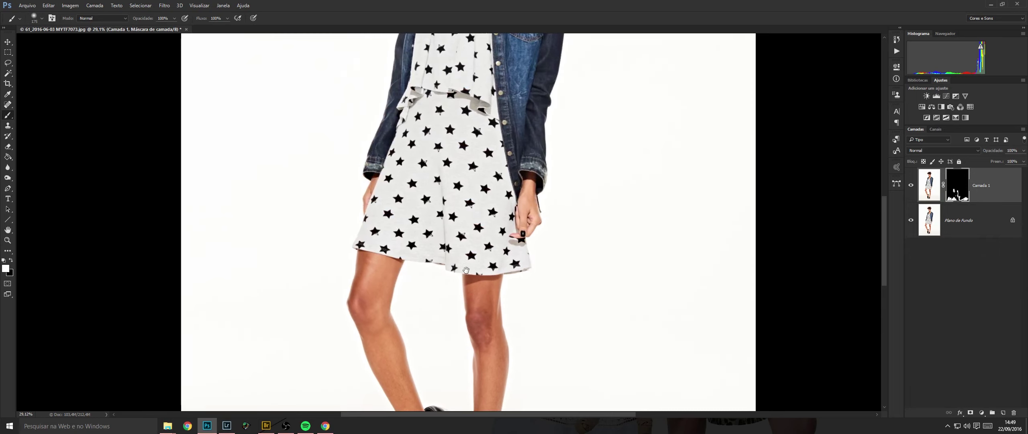
scroll(500, 213, up, 4)
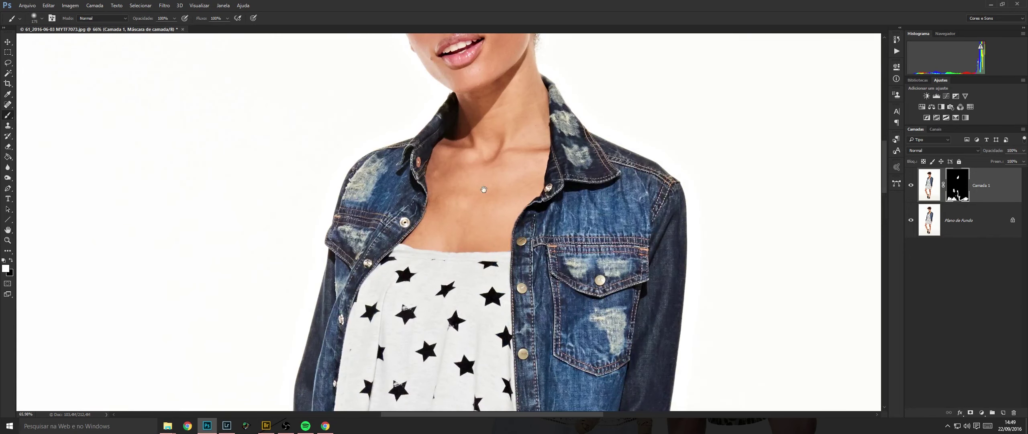
scroll(481, 168, up, 3)
key(bracketleft)
key(bracketleft)
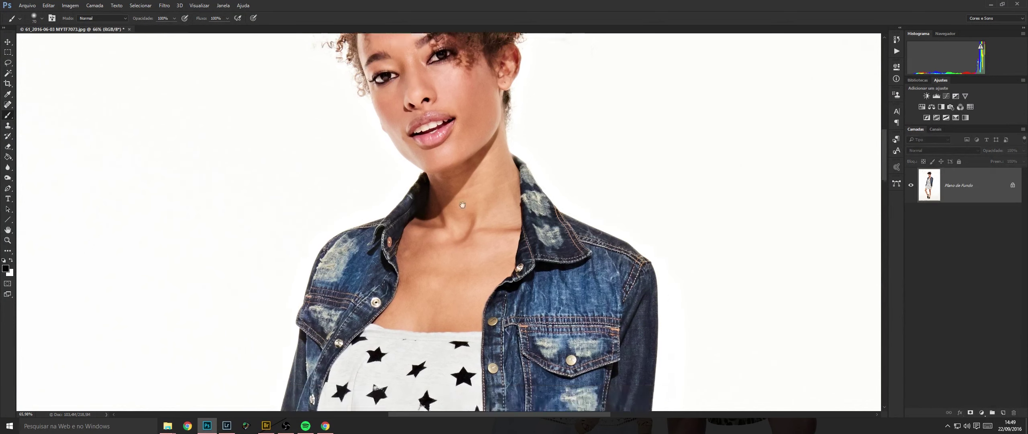
Heal the blemishes on the straight leg's knee in MYTF7073 with the Spot Healing Brush, then save and close the photo.
scroll(508, 132, down, 3)
scroll(508, 132, down, 3)
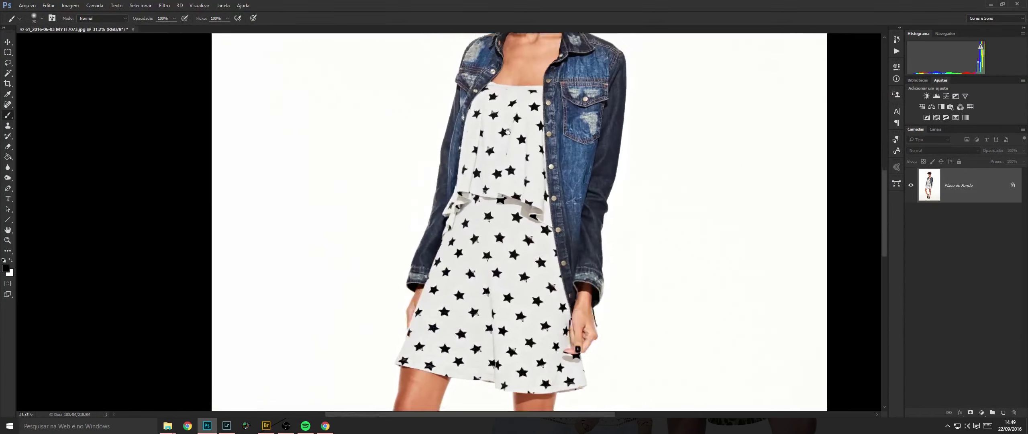
scroll(508, 132, down, 3)
key(j)
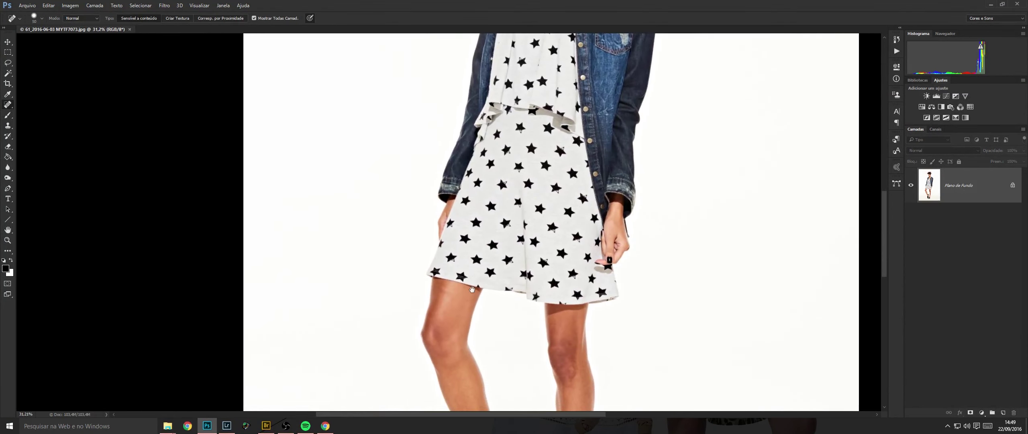
drag(444, 321, 473, 289)
drag(435, 261, 469, 275)
drag(531, 295, 499, 292)
key(ctrl+s)
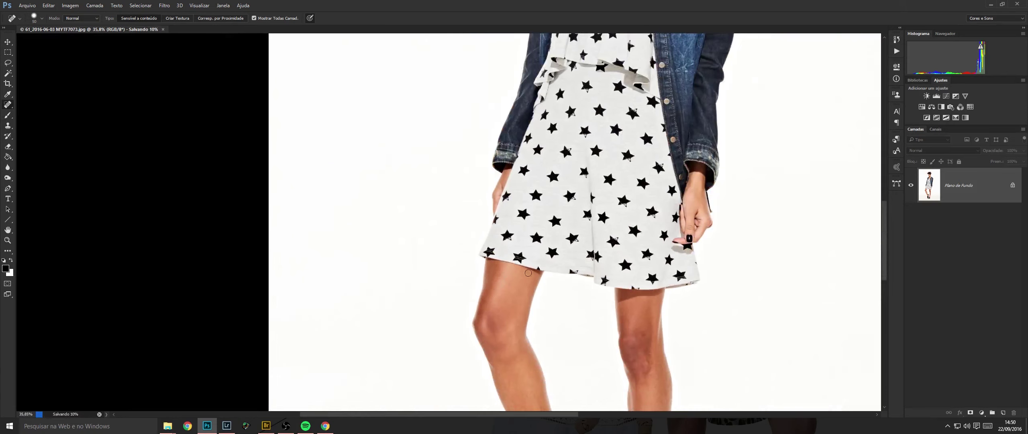
mouse_move(621, 336)
mouse_down()
mouse_move(700, 360)
mouse_move(582, 254)
mouse_move(587, 242)
mouse_up()
click(584, 265)
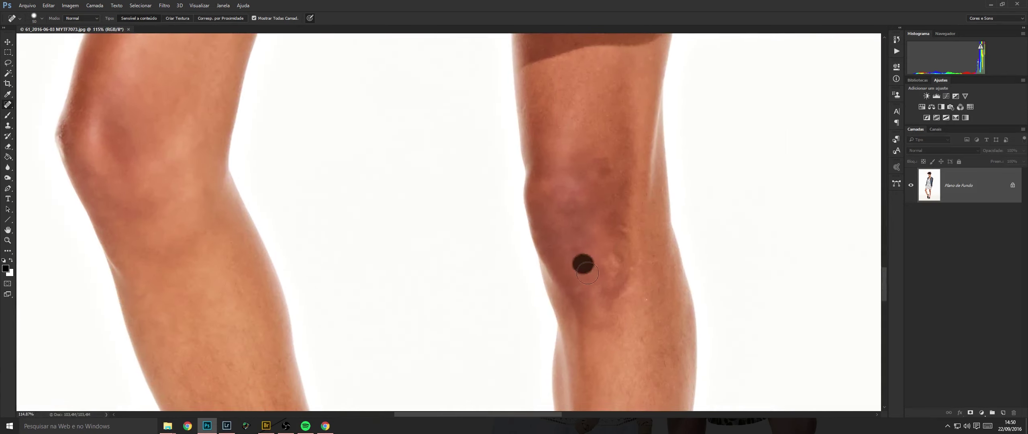
click(588, 287)
click(613, 266)
key(ctrl+s)
key(ctrl+w)
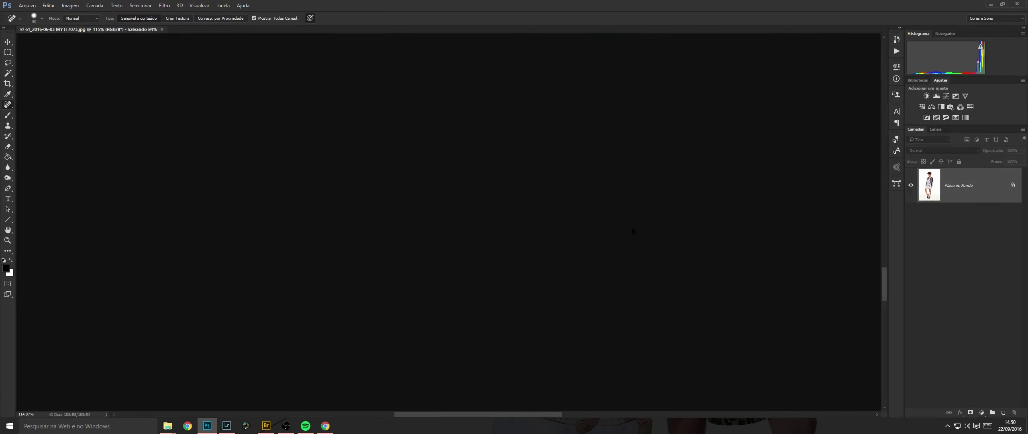
Switch to Bridge, go to the next folder, 502VE000144, and open all five of its photos in Photoshop.
key(alt+Tab)
key(ctrl+Up)
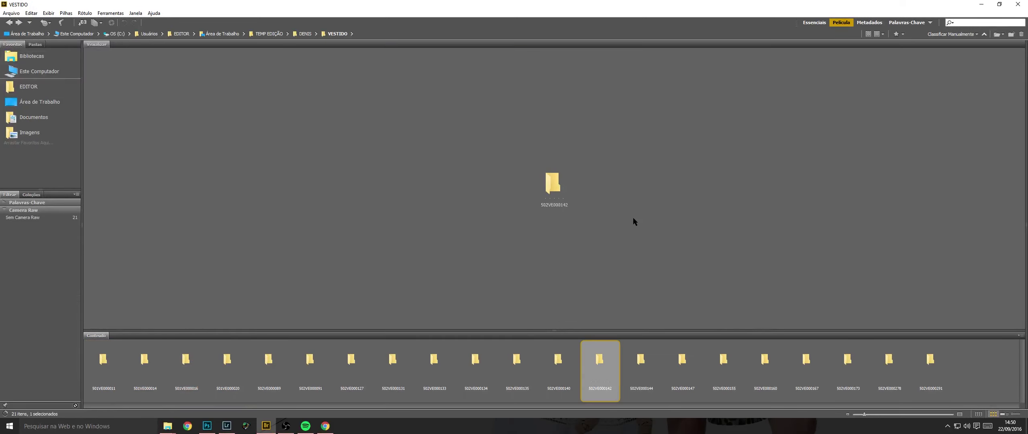
key(Right)
key(ctrl+Down)
key(ctrl+a)
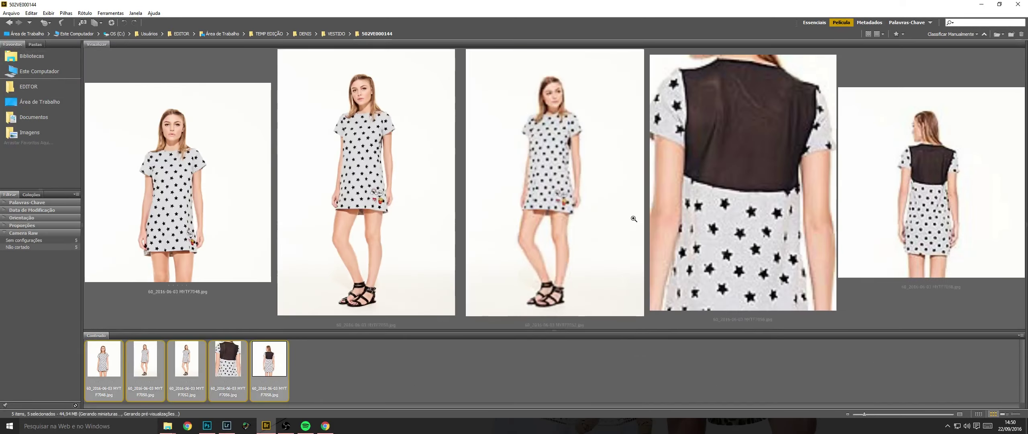
key(Return)
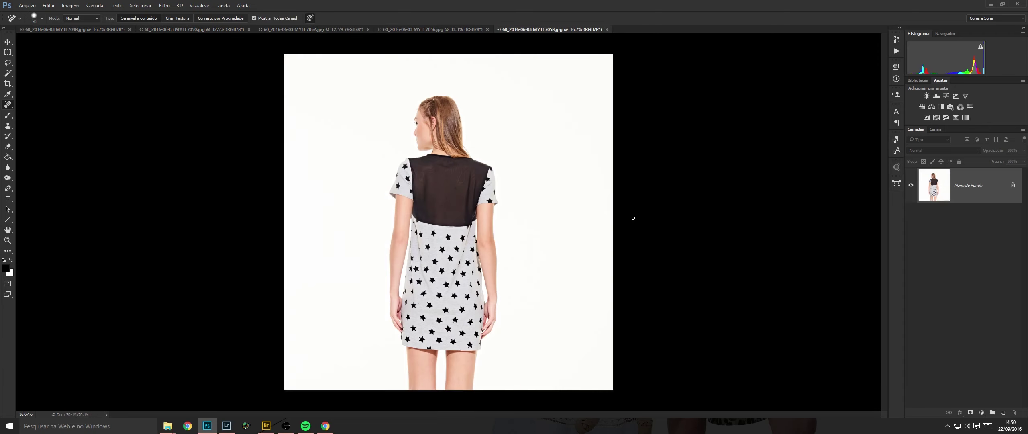
Duplicate the MYTF7058 layer, mask the copy with black, and paint white over the model's right arm with a larger brush.
key(ctrl+j)
key(ctrl+alt+m)
key(b)
key(x)
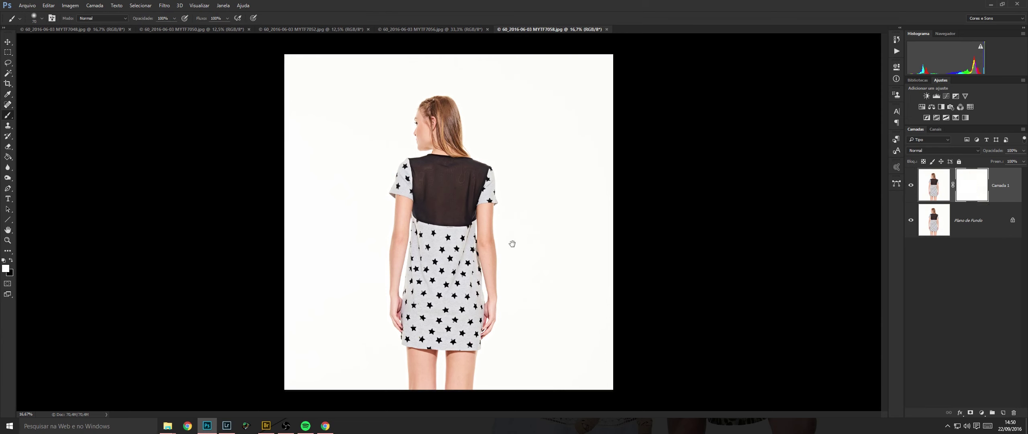
mouse_move(446, 262)
ctrl+mouse_down()
mouse_move(482, 263)
mouse_move(417, 162)
ctrl+mouse_up()
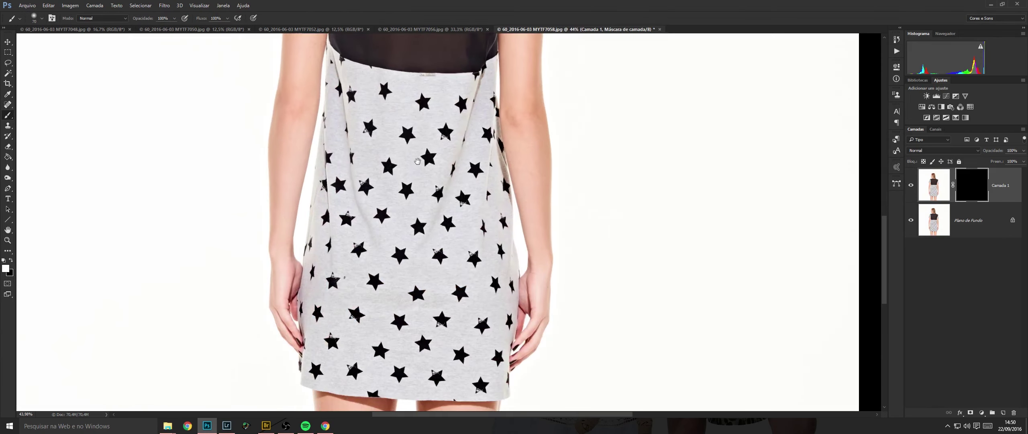
drag(411, 94, 385, 173)
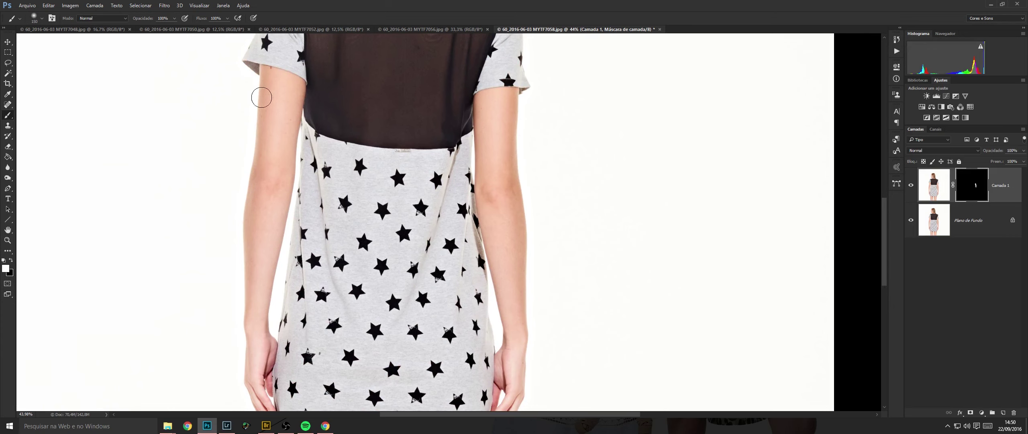
Paint white on the MYTF7058 mask over the other arm and both legs, and merge the layers.
scroll(251, 281, down, 5)
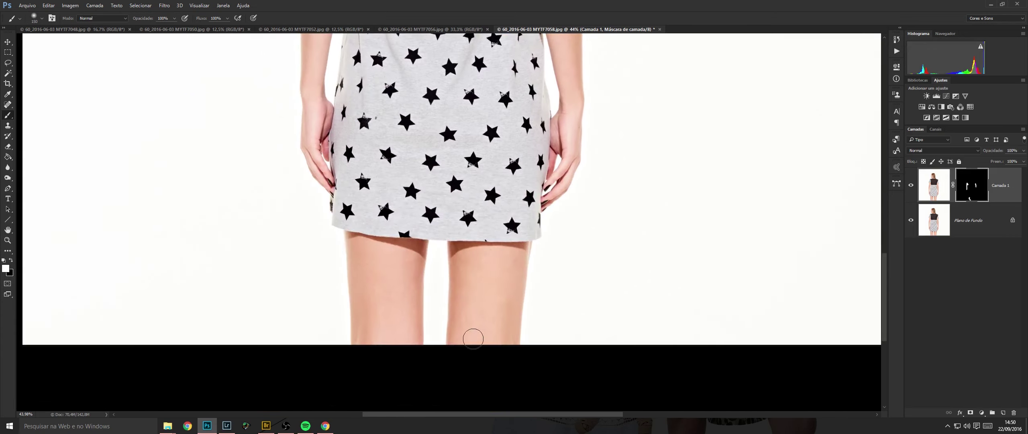
drag(486, 97, 530, 318)
drag(449, 44, 494, 318)
mouse_move(412, 193)
ctrl+mouse_down()
mouse_move(428, 190)
mouse_move(422, 165)
ctrl+mouse_up()
key(ctrl+shift+e)
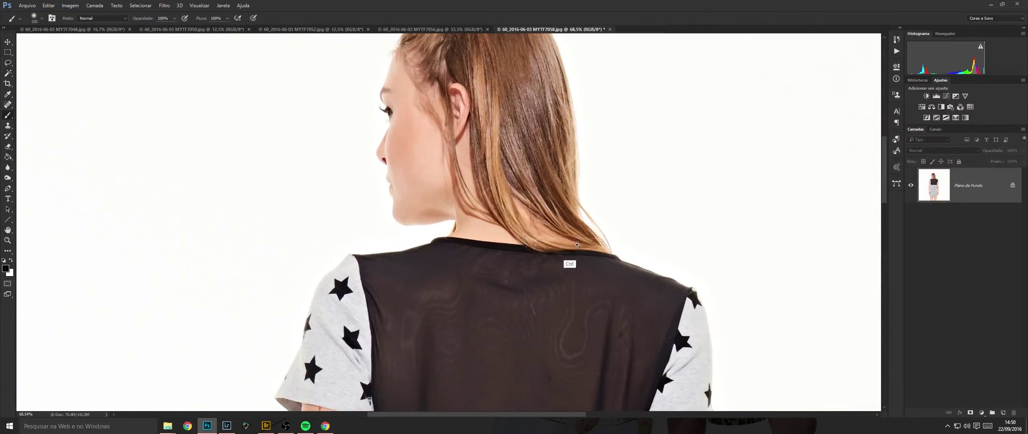
Heal the small marks on the sheer black back panel in MYTF7058, then save and close the photo.
ctrl+drag(583, 242, 558, 242)
key(j)
mouse_move(557, 331)
ctrl+mouse_down()
mouse_move(588, 326)
mouse_move(526, 259)
ctrl+mouse_up()
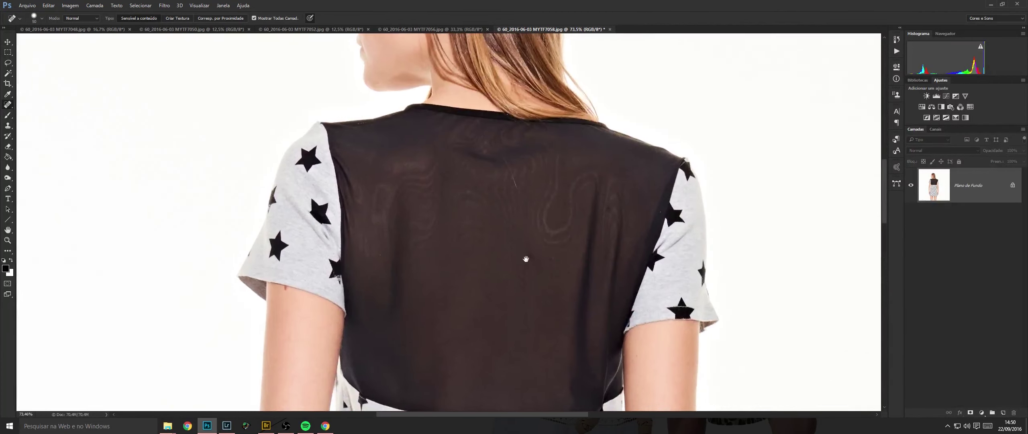
click(511, 160)
click(486, 149)
key(ctrl+s)
key(ctrl+w)
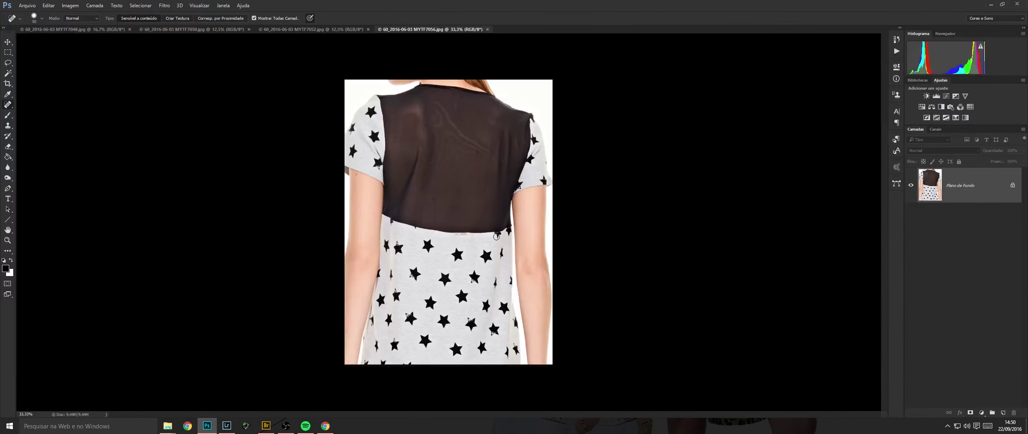
Duplicate the MYTF7056 layer, mask the copy with black, and paint white over both arms and the upper part of the sheer back.
key(ctrl+j)
key(b)
key(ctrl+i)
drag(361, 246, 380, 213)
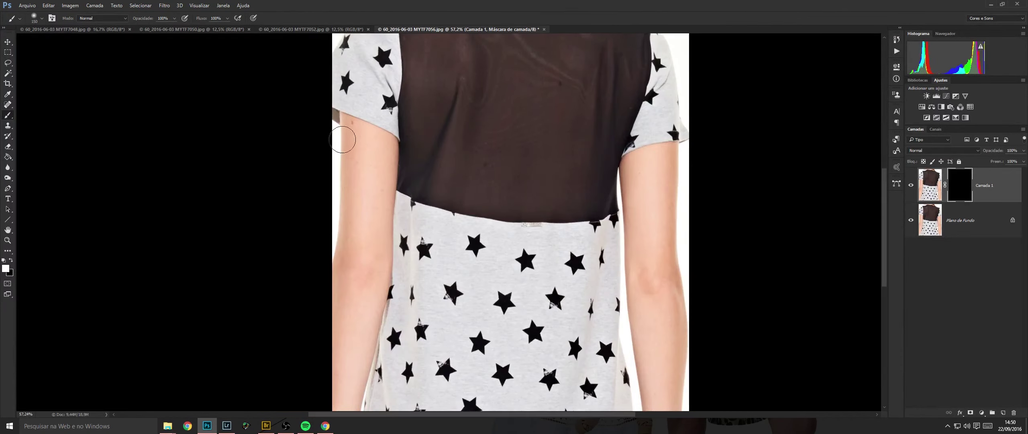
drag(363, 312, 365, 314)
scroll(500, 273, up, 5)
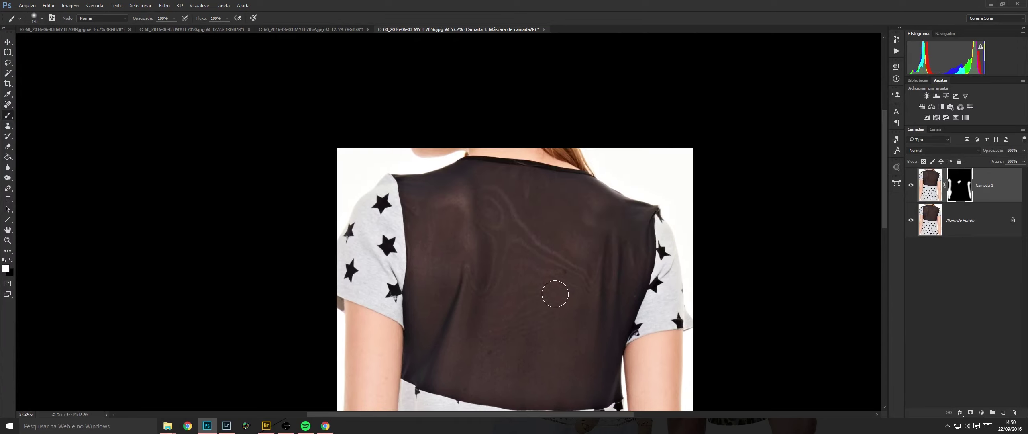
mouse_move(502, 277)
mouse_down()
mouse_move(493, 363)
mouse_move(500, 374)
mouse_move(508, 170)
mouse_up()
Merge the MYTF7056 layers, heal the small mark on the sheer back panel, and save and close the photo.
key(ctrl+e)
key(j)
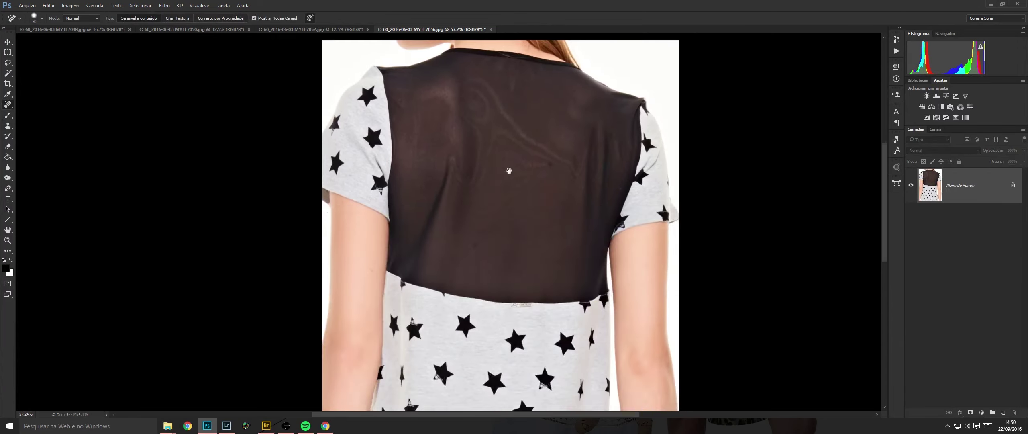
scroll(501, 231, up, 2)
click(572, 124)
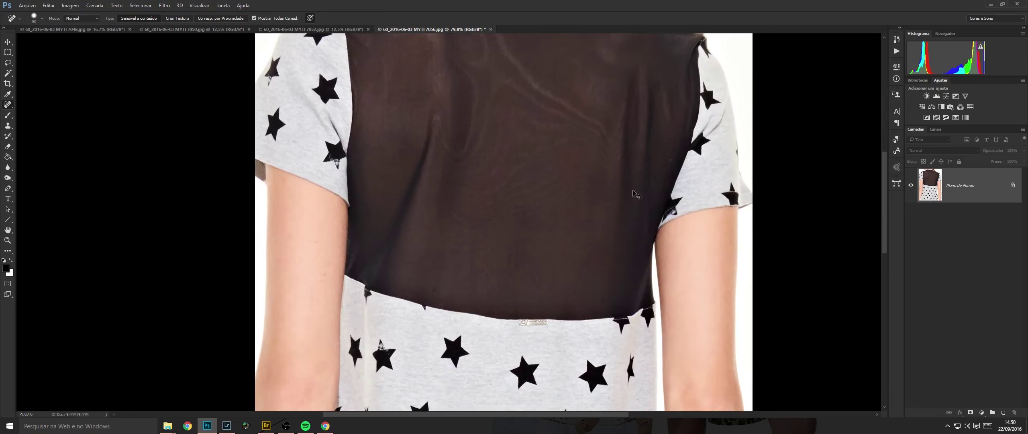
key(ctrl+w)
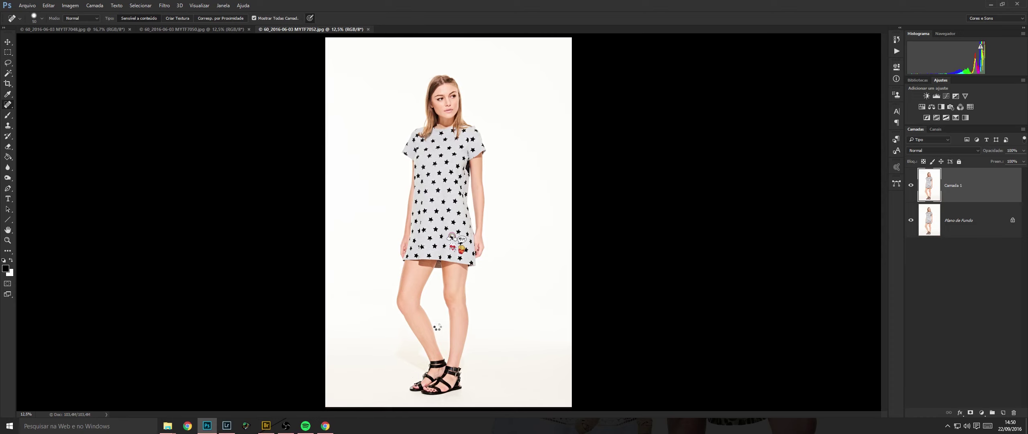
Duplicate the MYTF7052 layer, mask the copy with black, and paint white over the floor around the sandals with a larger brush.
scroll(420, 348, up, 4)
drag(421, 348, 391, 289)
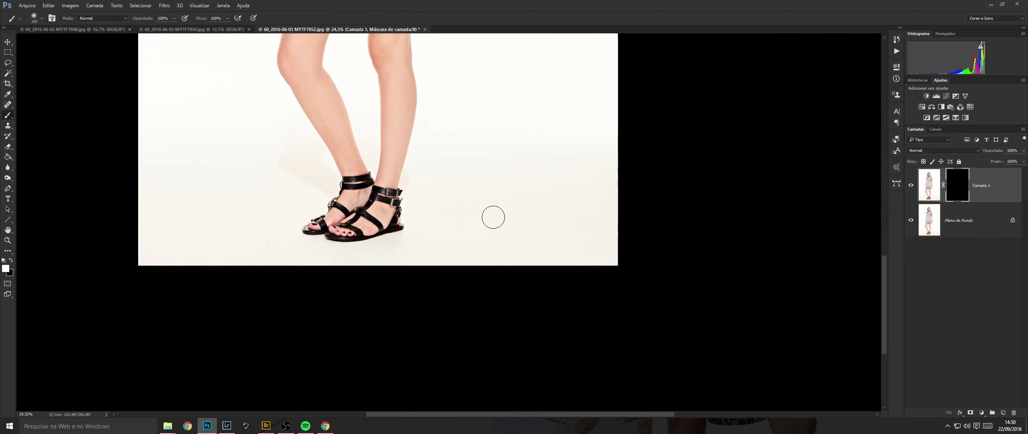
key(bracketright)
key(bracketright)
mouse_move(485, 195)
mouse_down()
mouse_move(502, 240)
mouse_move(600, 241)
mouse_up()
drag(470, 232, 633, 245)
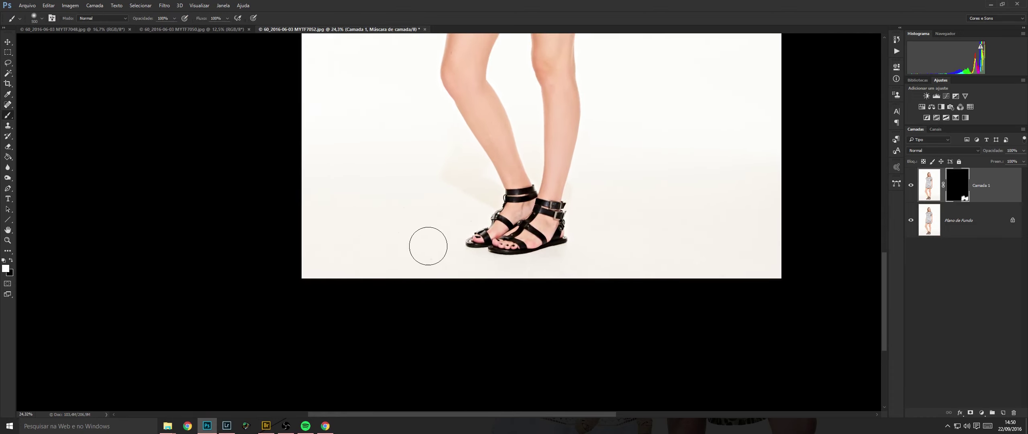
mouse_move(428, 246)
mouse_down()
mouse_move(462, 210)
mouse_move(392, 250)
mouse_up()
drag(327, 149, 372, 280)
drag(513, 132, 477, 247)
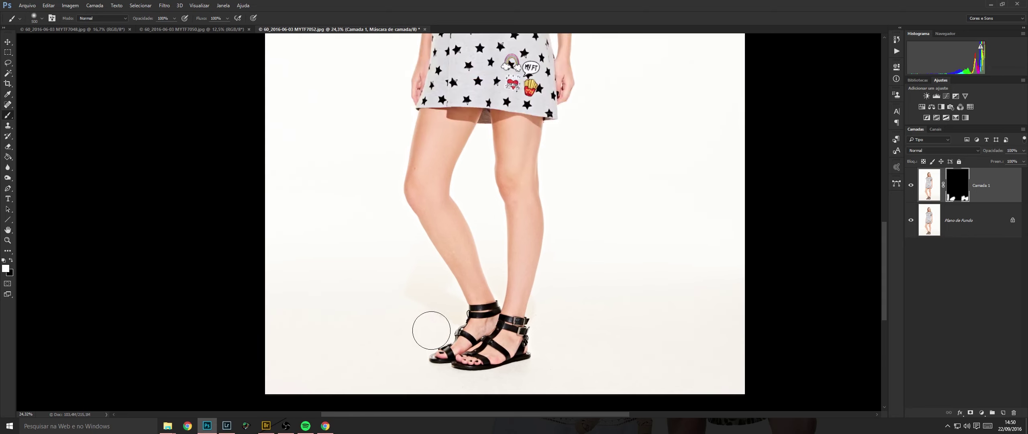
Paint white on the Camada 1 mask over both legs of the model in MYTF7052.jpg.
key(e)
mouse_move(463, 172)
mouse_down()
mouse_move(537, 209)
mouse_move(542, 225)
mouse_up()
drag(488, 100, 481, 255)
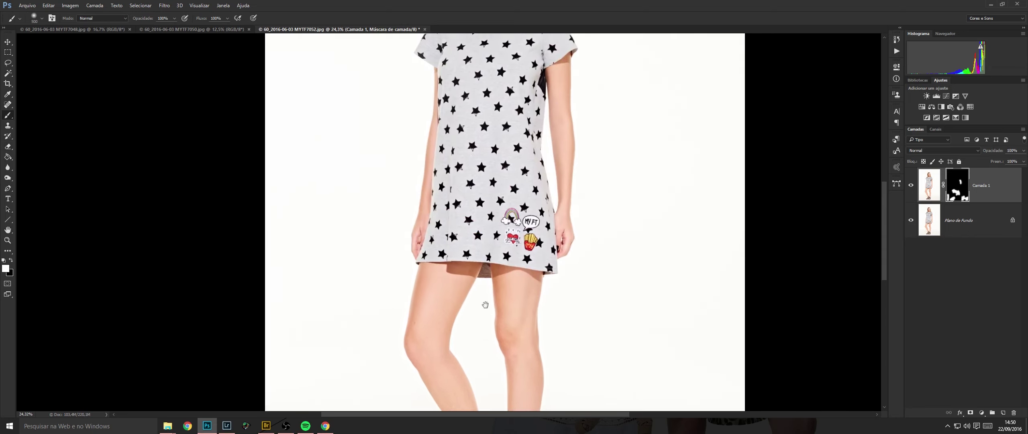
Paint white on the Camada 1 mask over the arms, neck and face, reducing the brush size for the smaller areas.
scroll(485, 304, down, 5)
scroll(482, 202, up, 3)
scroll(481, 265, up, 10)
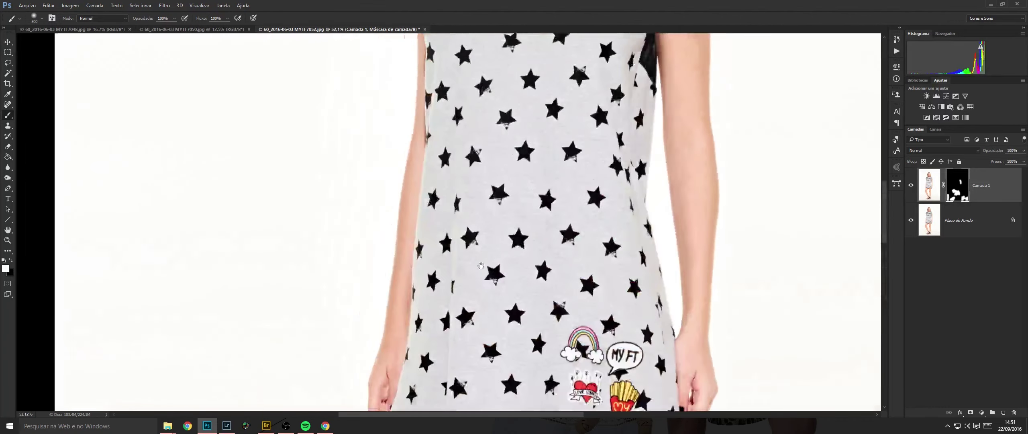
drag(480, 266, 465, 395)
key([)
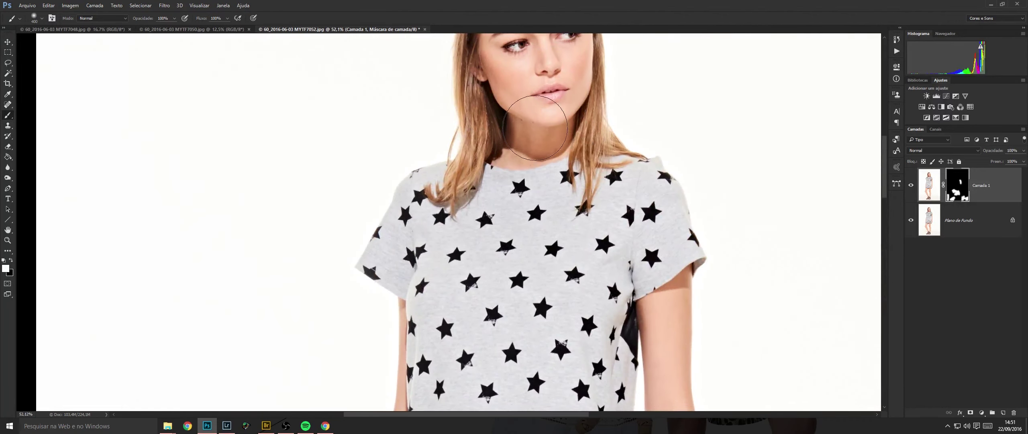
key(bracketleft)
key(bracketleft)
key(bracketleft)
scroll(524, 158, up, 3)
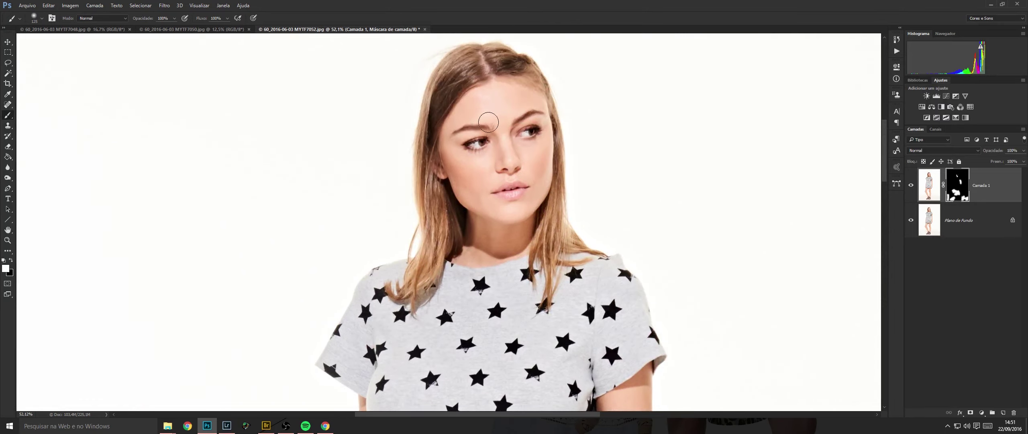
Merge Camada 1 into the background and heal the blemish on the upper thigh with the Spot Healing Brush.
key(ctrl+e)
drag(599, 201, 526, 213)
drag(529, 394, 524, 190)
key(j)
scroll(522, 201, up, 5)
click(571, 154)
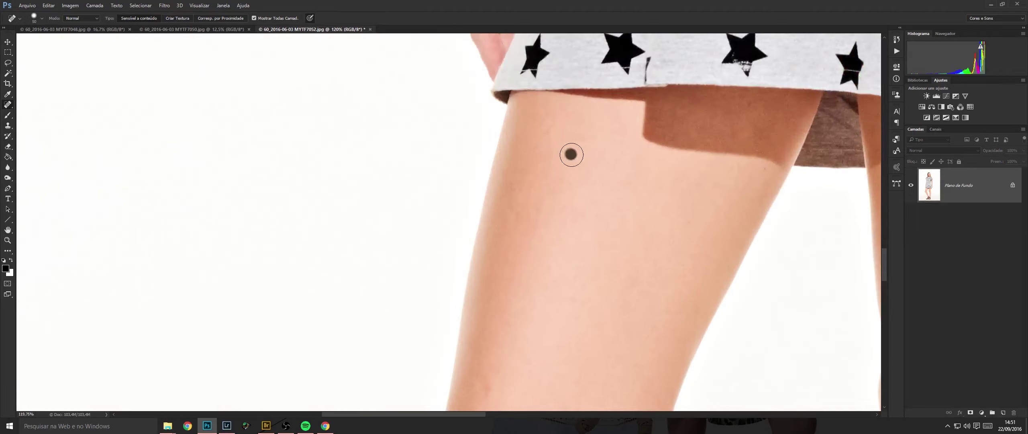
Heal the light spot on the model's shin, and save and close MYTF7052.jpg.
scroll(649, 184, down, 6)
scroll(649, 184, up, 6)
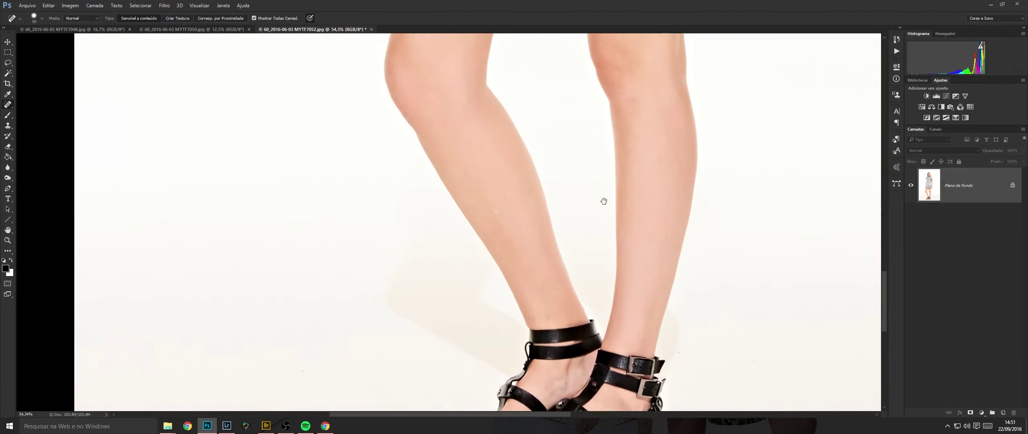
drag(492, 216, 493, 216)
key(ctrl+s)
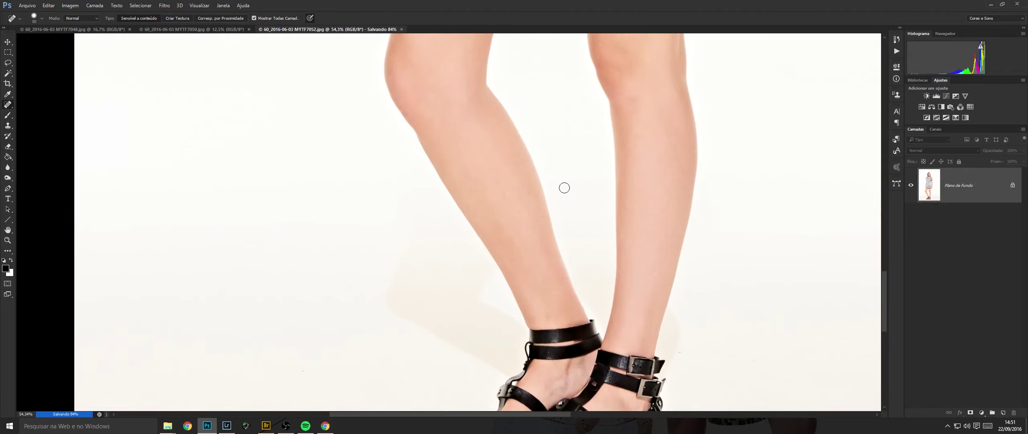
key(ctrl+w)
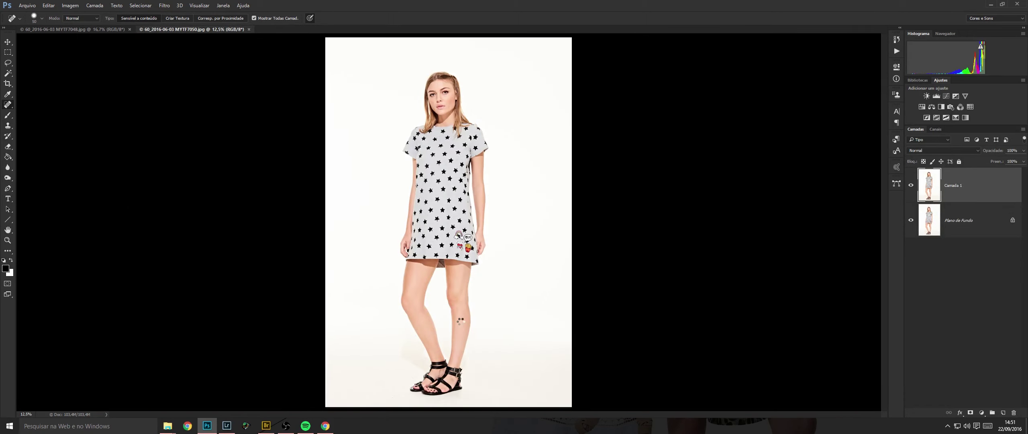
Add a layer mask to Camada 1 in MYTF7050.jpg and invert it to black.
click(970, 413)
key(b)
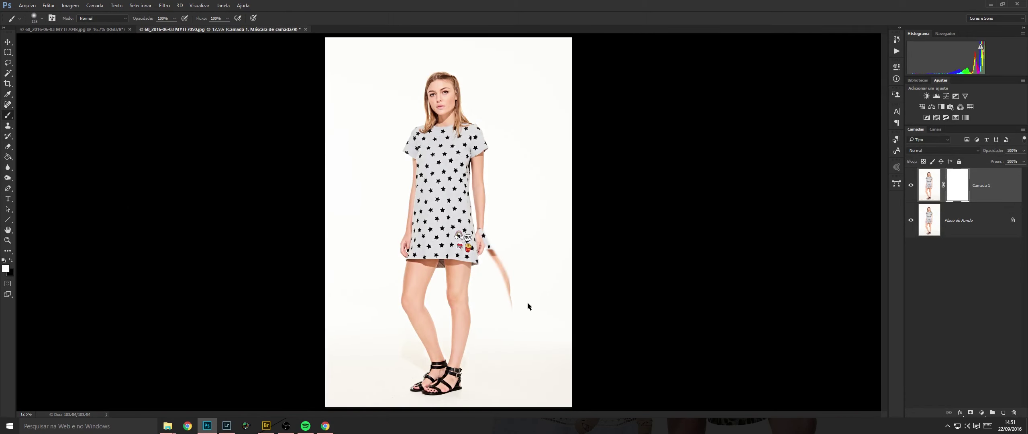
key(ctrl+i)
key(ctrl+i)
Paint white on the mask over the specks on the studio floor around the sandals, using an enlarged brush.
scroll(498, 276, up, 2)
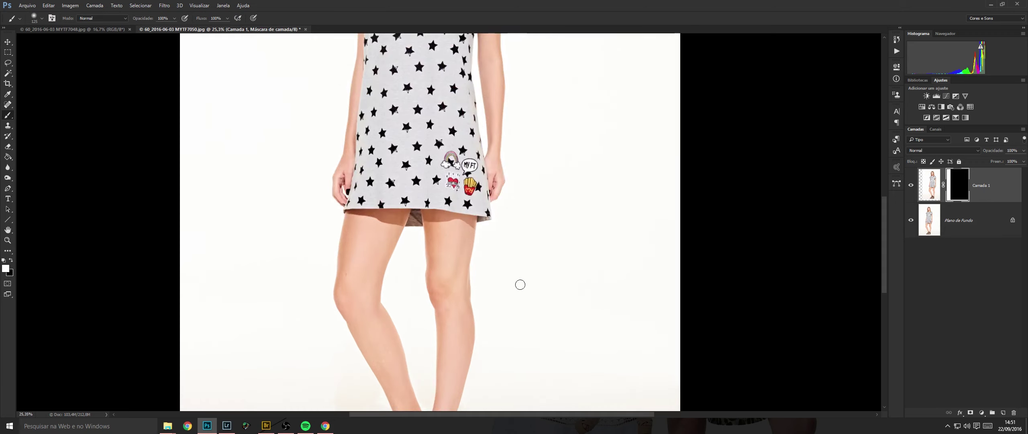
scroll(511, 284, up, 2)
drag(547, 346, 507, 197)
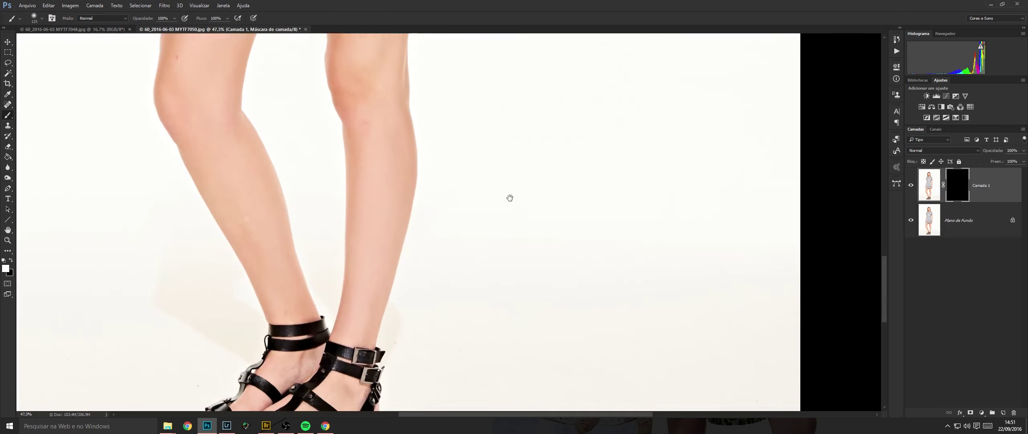
drag(504, 255, 484, 165)
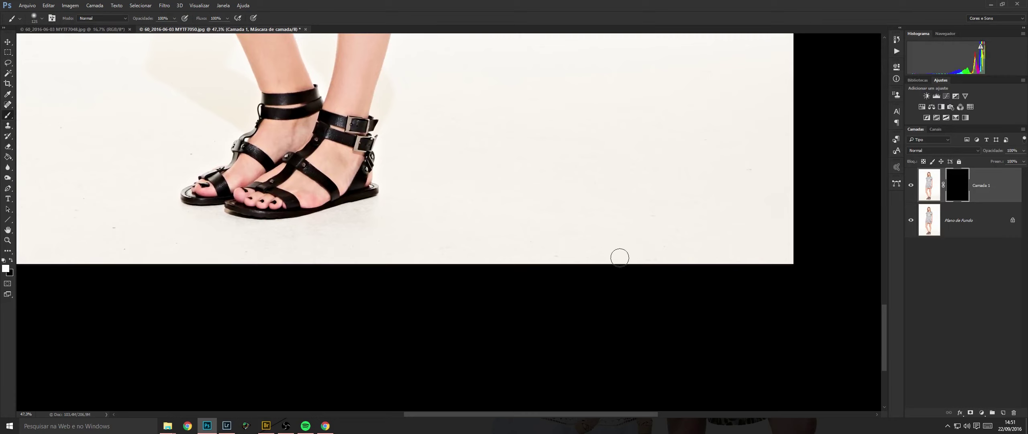
drag(690, 233, 711, 218)
key(bracketright)
key(bracketright)
key(bracketright)
key(bracketright)
drag(488, 164, 701, 174)
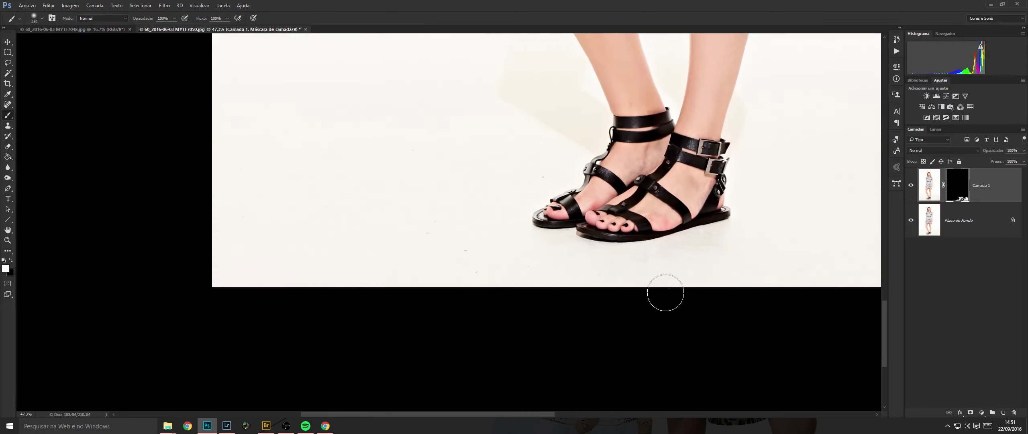
mouse_move(426, 236)
mouse_down()
mouse_move(305, 229)
mouse_move(458, 127)
mouse_up()
Paint white on the Camada 1 mask over the model's shins, knees and thighs.
mouse_move(618, 59)
mouse_down()
mouse_move(521, 217)
mouse_move(532, 216)
mouse_up()
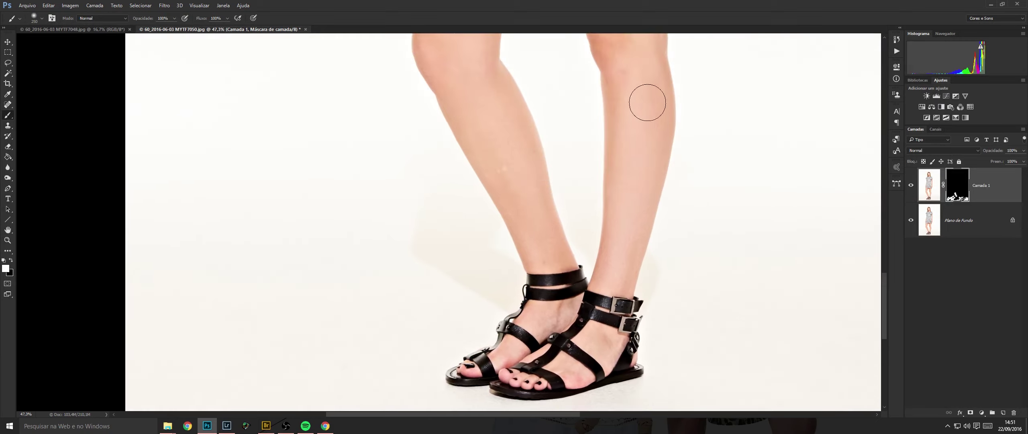
drag(551, 69, 519, 218)
mouse_move(425, 210)
mouse_down()
mouse_move(602, 132)
mouse_move(436, 92)
mouse_move(460, 125)
mouse_up()
drag(578, 52, 535, 232)
drag(706, 58, 663, 207)
Paint white on the Camada 1 mask over the model's arms with a smaller brush.
key(bracketleft)
key(bracketleft)
key(bracketleft)
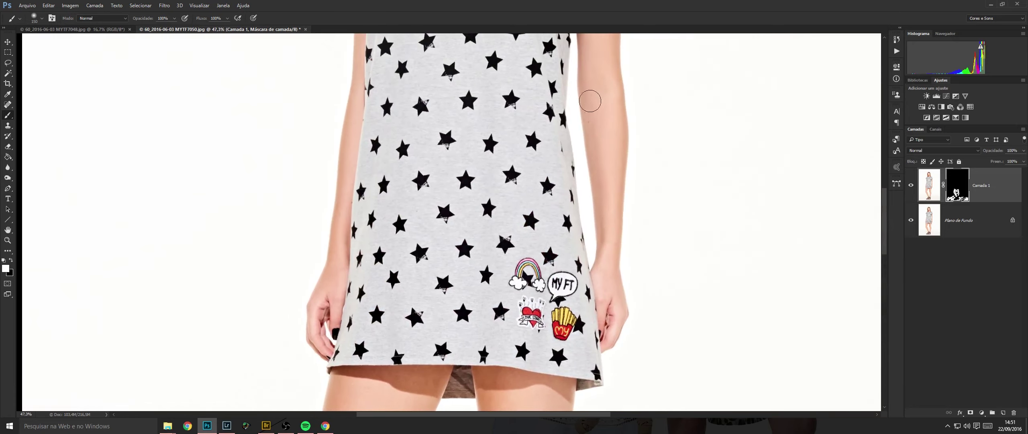
drag(502, 94, 503, 263)
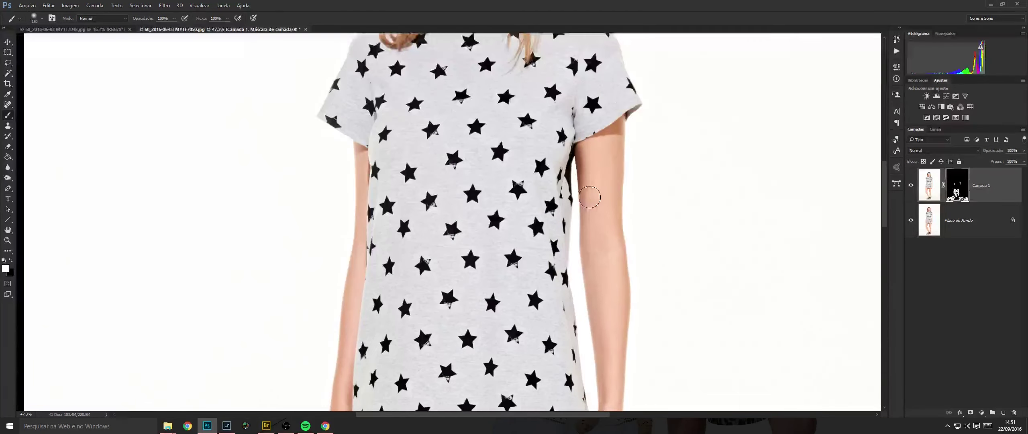
drag(475, 61, 487, 221)
mouse_move(481, 167)
mouse_down()
mouse_move(519, 138)
mouse_move(535, 156)
mouse_move(495, 172)
mouse_move(499, 252)
mouse_up()
Paint white on the mask over the neck, cheeks and forehead with a further reduced brush.
key(bracketleft)
key(bracketleft)
key(bracketleft)
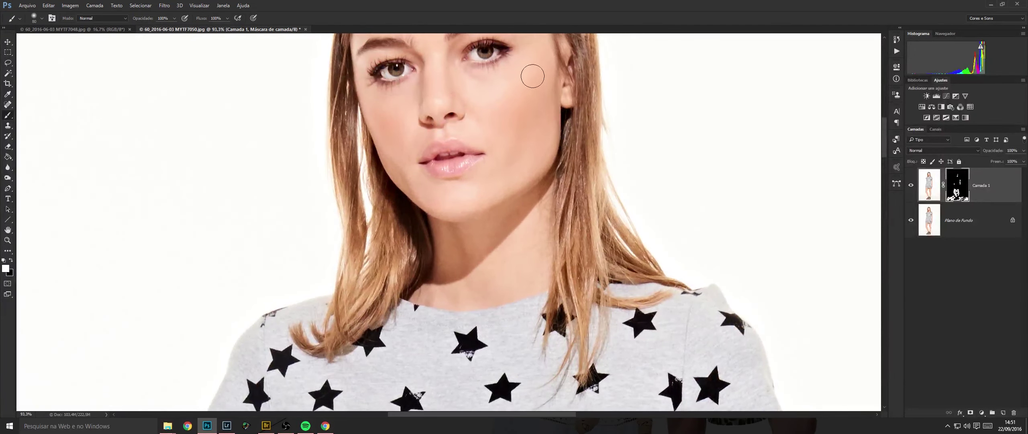
scroll(467, 84, up, 3)
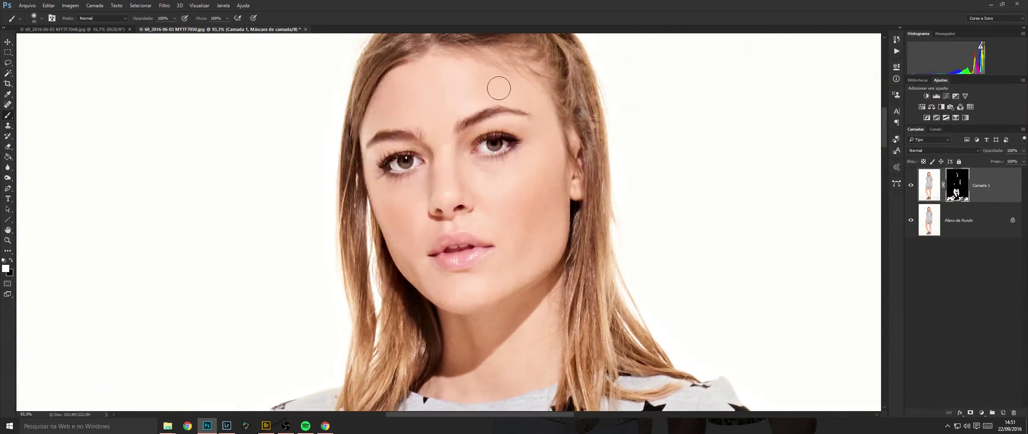
Merge Camada 1 into the background, and save and close MYTF7050.jpg.
key(ctrl+e)
key(ctrl+s)
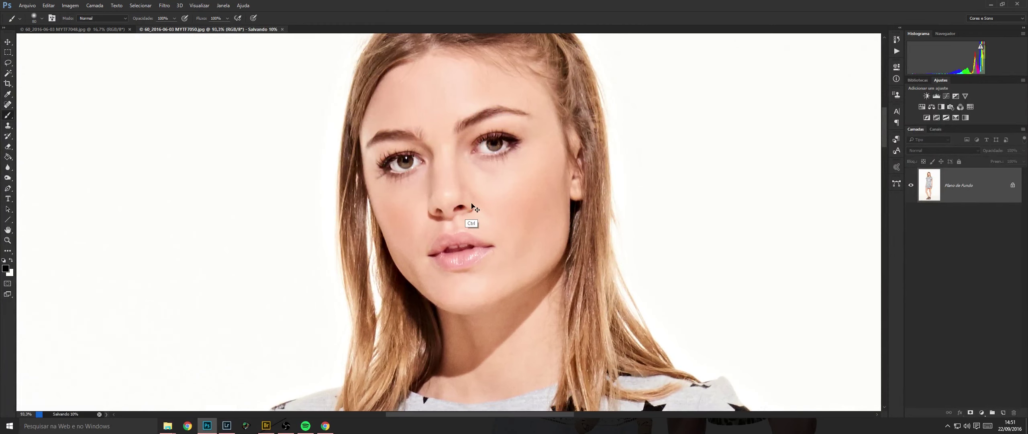
key(ctrl+w)
Duplicate the background of MYTF7048.jpg with a black mask and paint white on the mask over the legs.
key(ctrl+j)
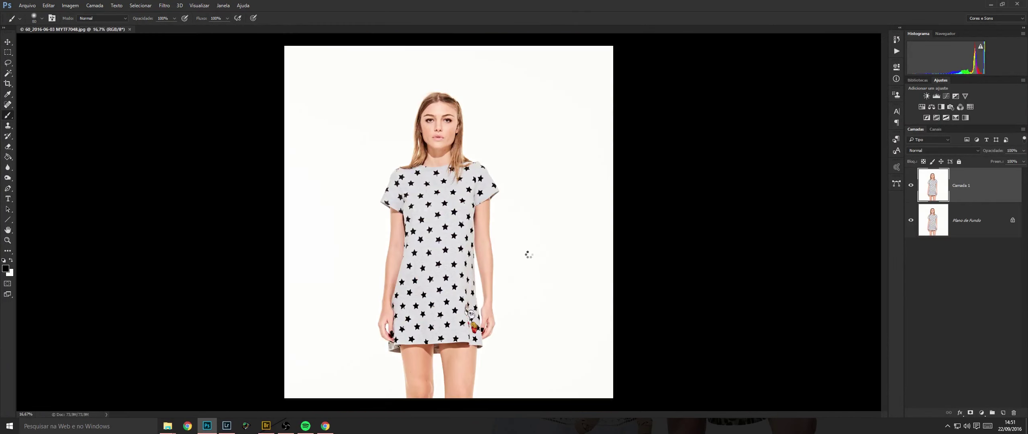
mouse_move(424, 364)
mouse_down()
mouse_move(504, 303)
mouse_move(412, 220)
mouse_move(393, 175)
mouse_up()
key(bracketright)
key(bracketright)
key(bracketright)
key(])
drag(353, 221, 297, 210)
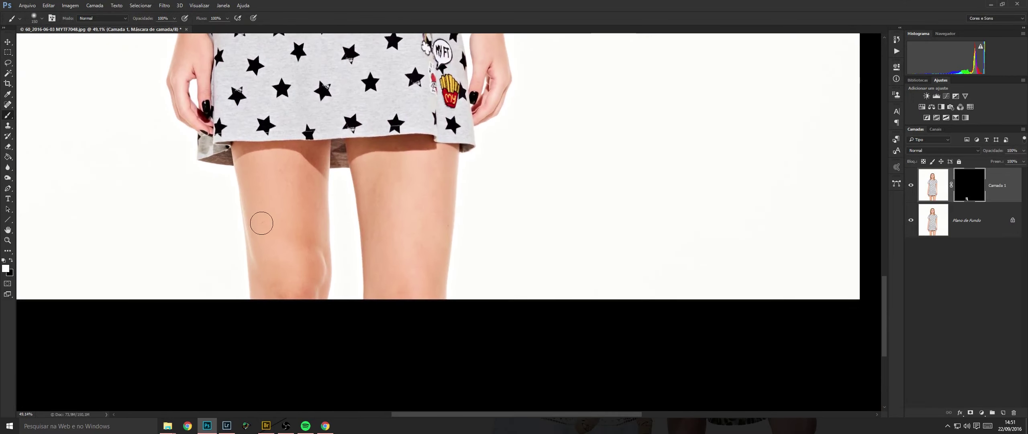
key(])
drag(393, 274, 423, 221)
Paint white on the Camada 1 mask along both of the model's arms in MYTF7048.jpg.
drag(514, 143, 507, 325)
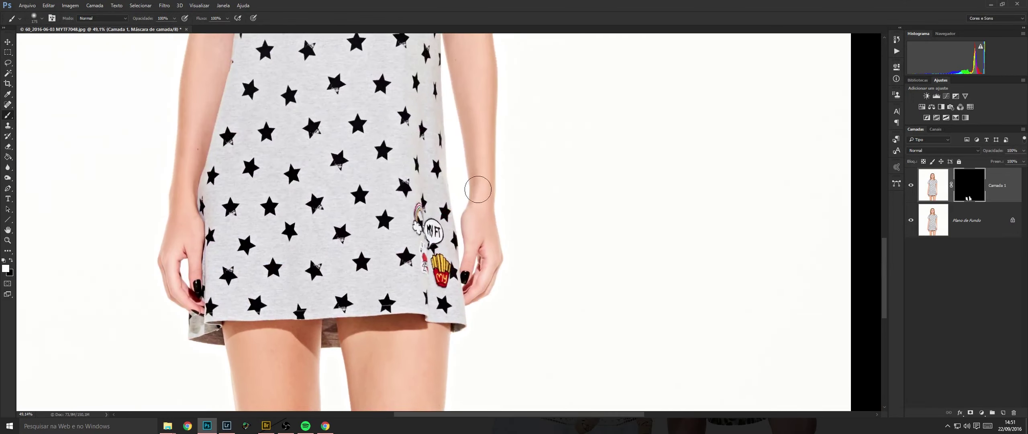
drag(478, 189, 475, 120)
drag(474, 107, 498, 237)
drag(480, 118, 495, 131)
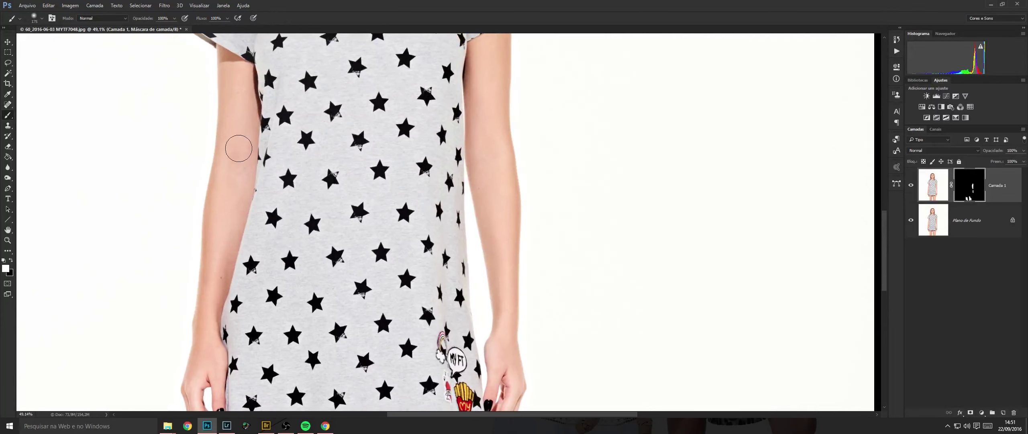
drag(274, 135, 253, 366)
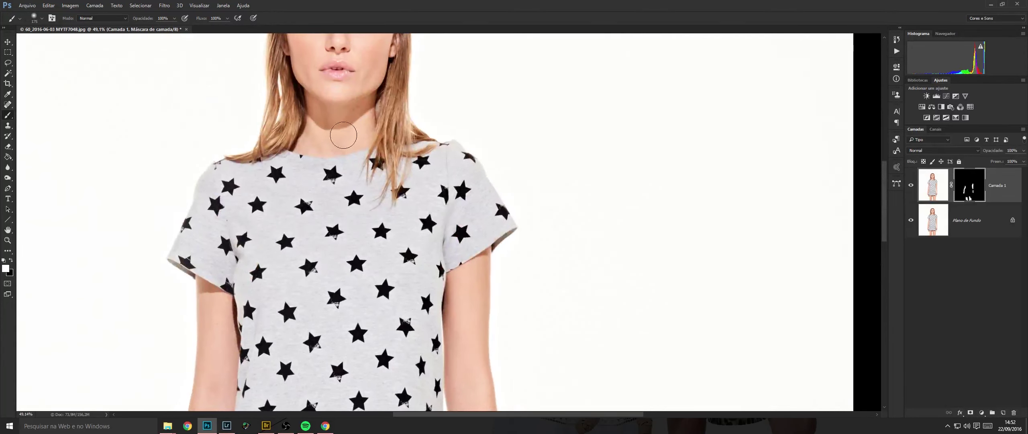
Paint white on the mask over the neck, cheeks and forehead in MYTF7048.jpg, shrinking the brush for the face.
drag(349, 120, 357, 128)
mouse_move(356, 109)
mouse_down()
mouse_move(323, 202)
mouse_move(334, 227)
mouse_up()
mouse_move(330, 203)
mouse_down()
mouse_move(367, 218)
mouse_move(395, 206)
mouse_up()
key(bracketleft)
key(bracketleft)
key(bracketleft)
key(bracketleft)
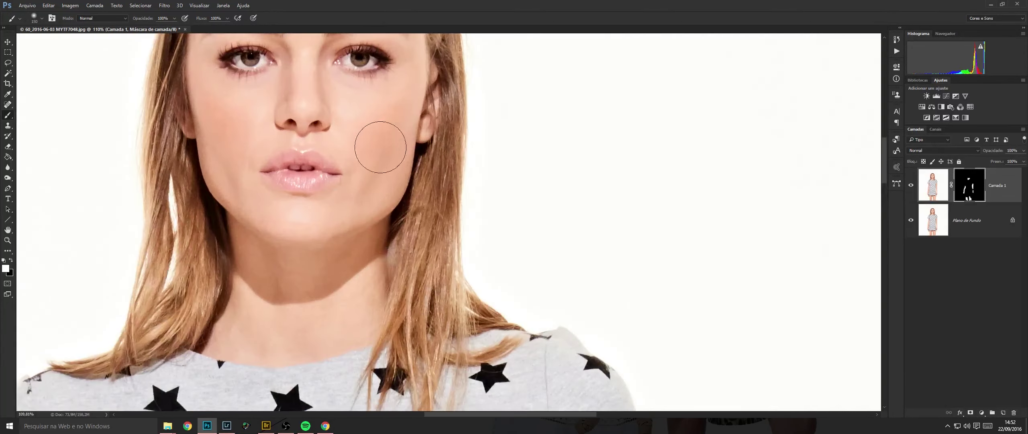
key(bracketleft)
drag(284, 89, 321, 220)
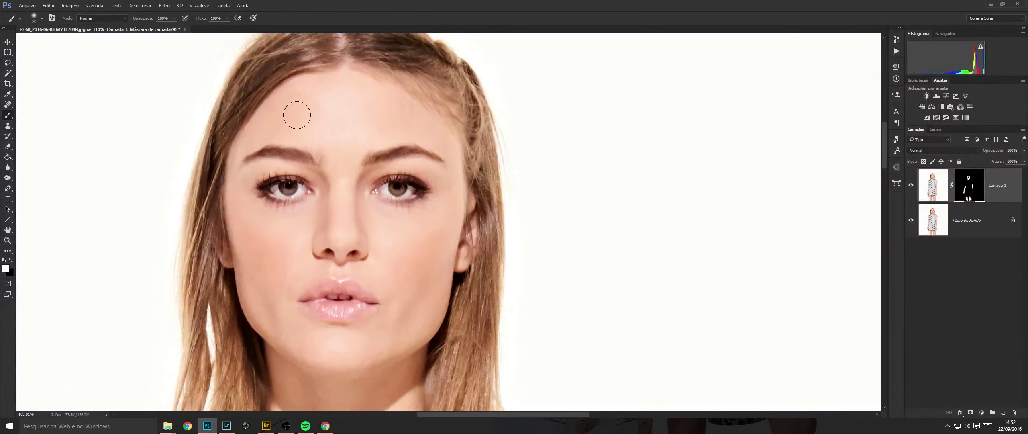
Merge Camada 1 into the background, and save and close MYTF7048.jpg.
key(ctrl+e)
key(ctrl+s)
key(ctrl+w)
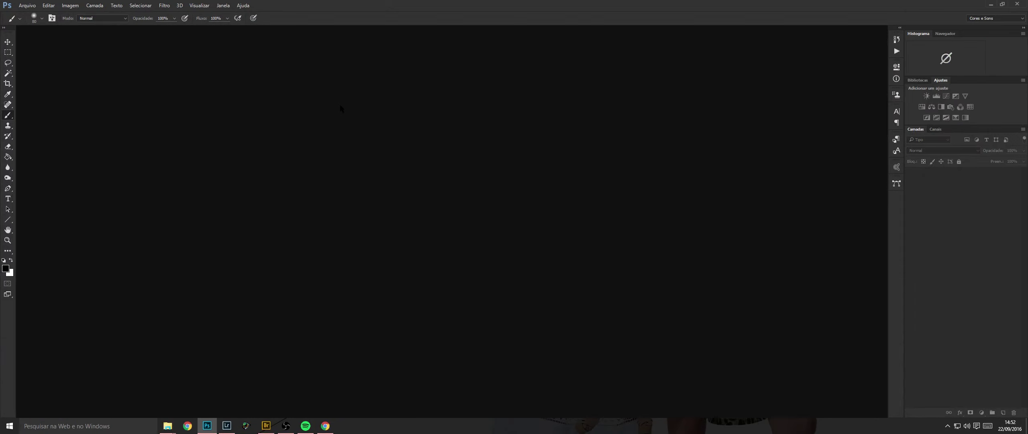
Switch to Bridge and open all photos from the next product folder in VESTIDO in Photoshop.
key(alt+Tab)
key(ctrl+Up)
key(Right)
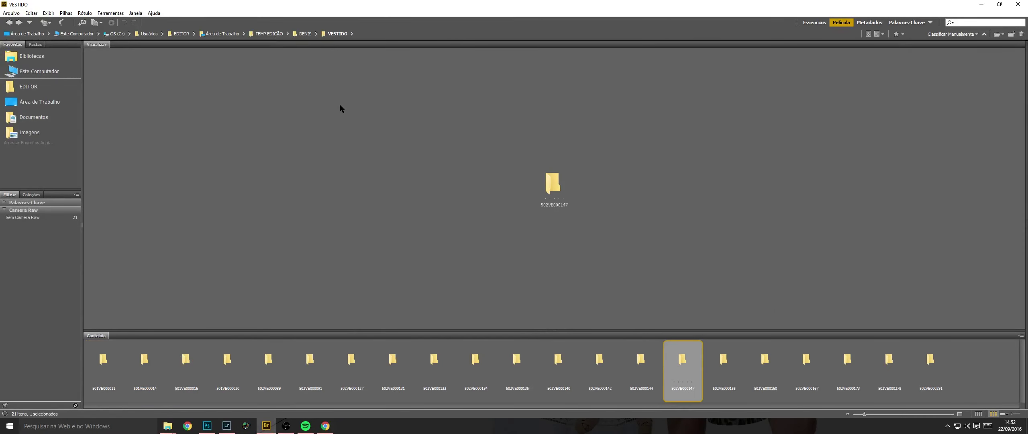
key(ctrl+Down)
key(ctrl+a)
key(Return)
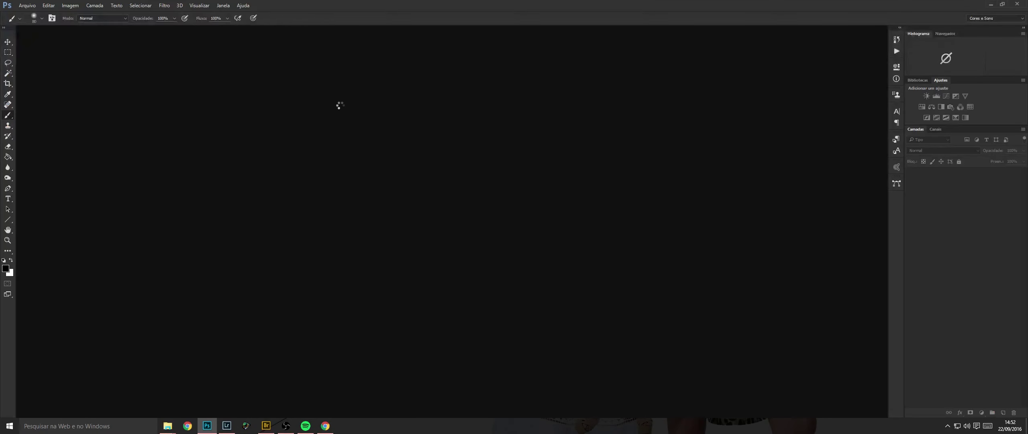
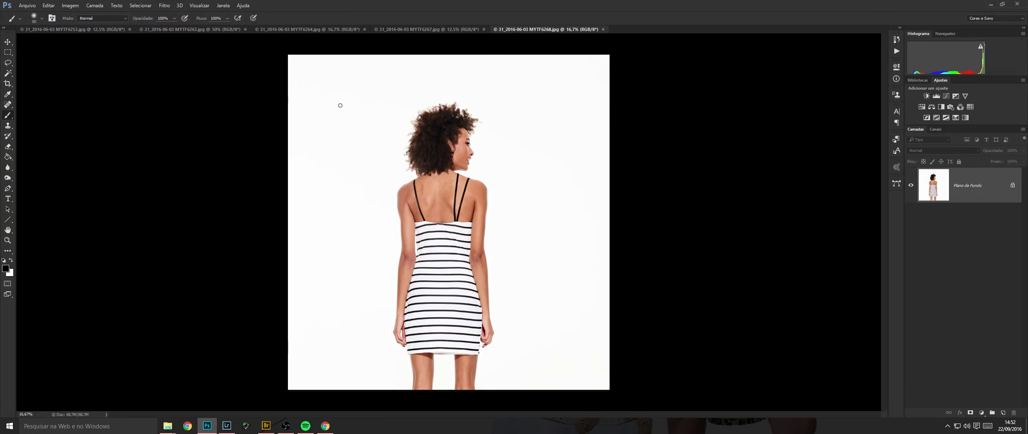
Duplicate the background layer of MYTF6268.jpg as Camada 1 with a layer mask inverted to black.
key(ctrl+j)
key(ctrl+alt+m)
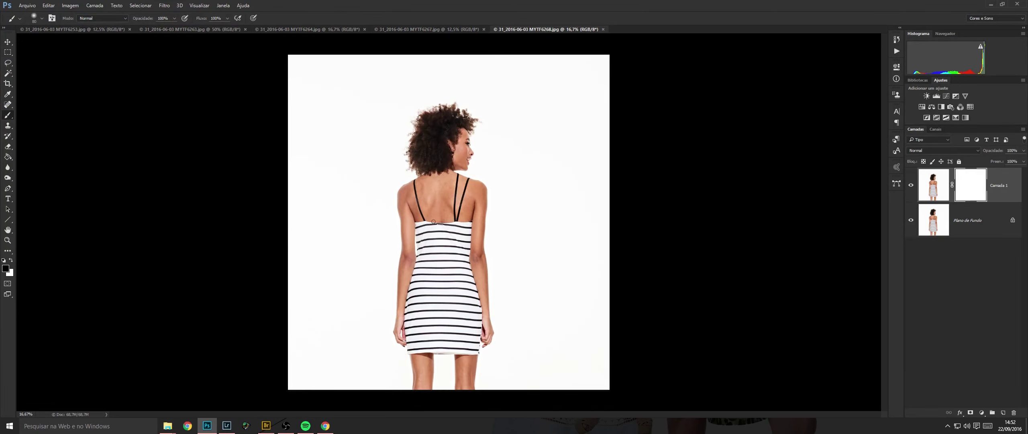
key(ctrl+i)
Paint white on the mask over the legs, hands and arms in MYTF6268.jpg with an enlarged brush.
drag(448, 273, 499, 361)
drag(481, 396, 439, 123)
key(bracketright)
key(bracketright)
key(bracketright)
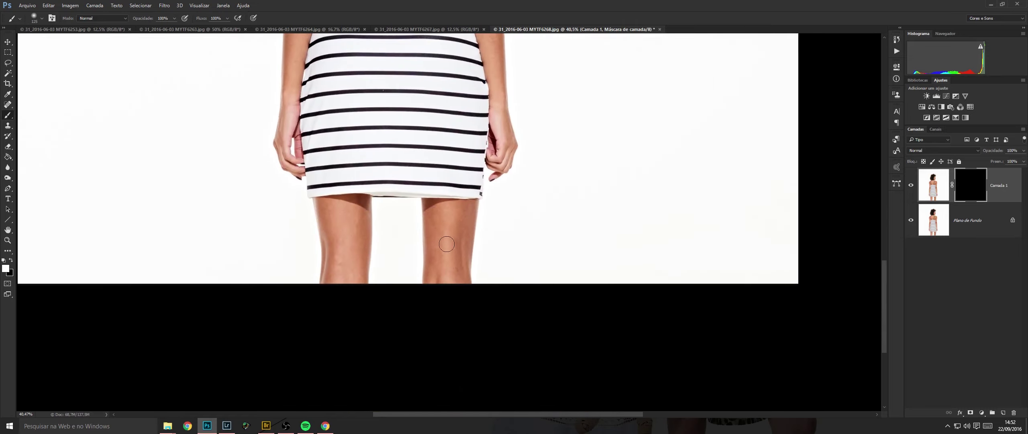
scroll(349, 232, up, 5)
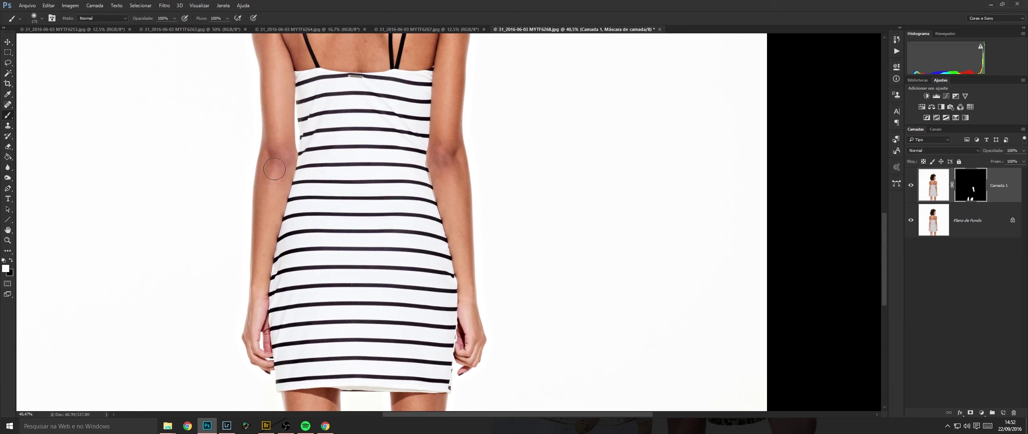
scroll(304, 135, up, 5)
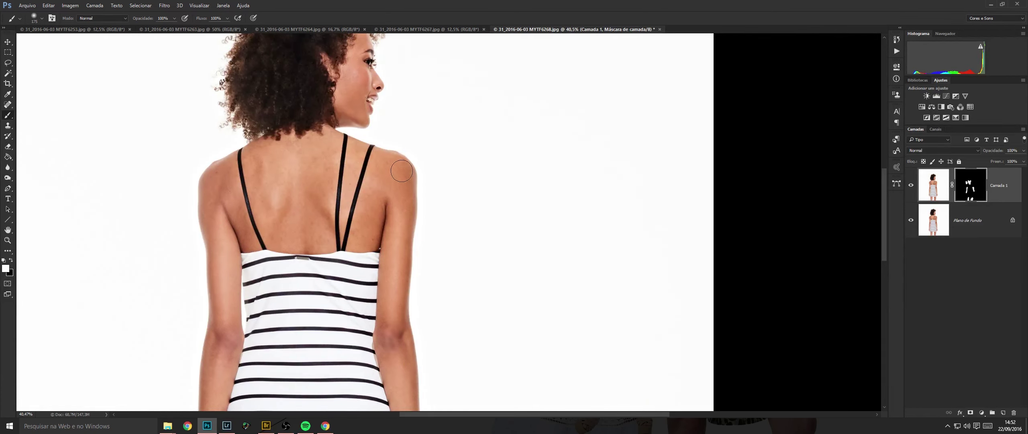
Paint white on the mask over the shoulders, back and cheek, shrinking the brush for the face.
key(e)
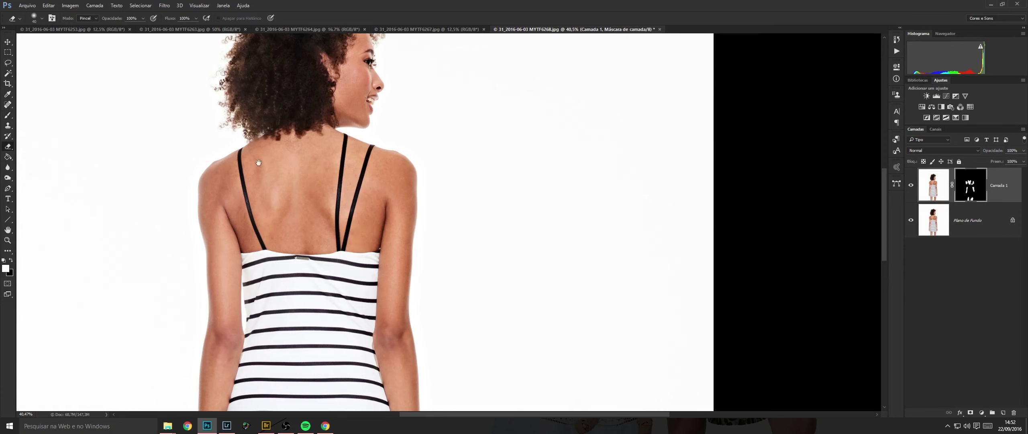
drag(258, 163, 256, 254)
key(b)
drag(333, 204, 366, 196)
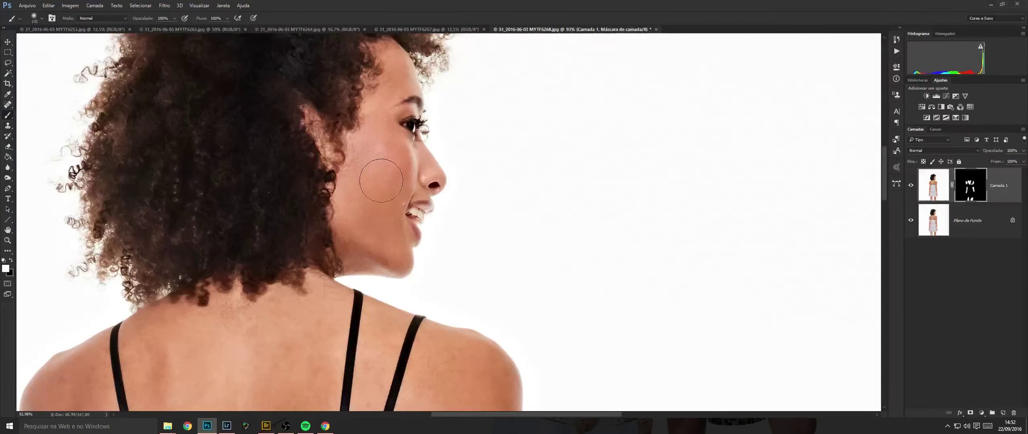
key(bracketleft)
key(bracketleft)
key(bracketleft)
key(e)
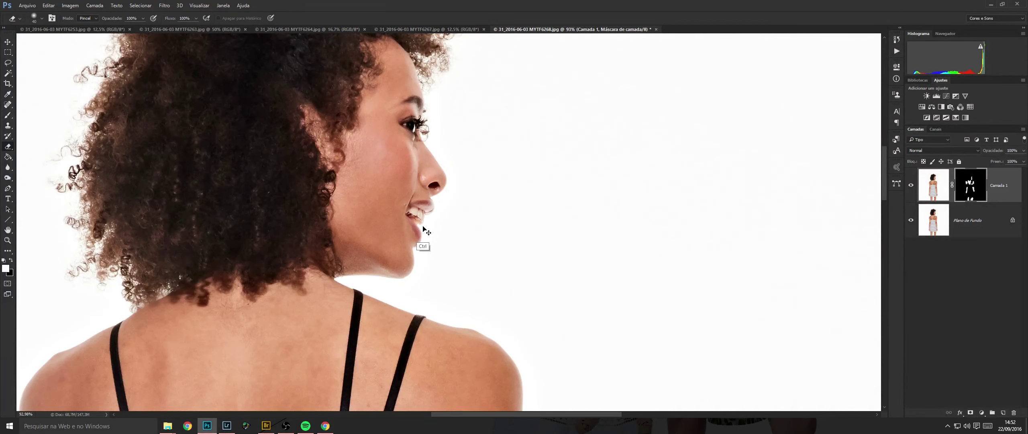
Merge Camada 1 into the background, and save and close MYTF6268.jpg.
key(ctrl+e)
drag(479, 286, 469, 287)
key(ctrl+s)
key(ctrl+w)
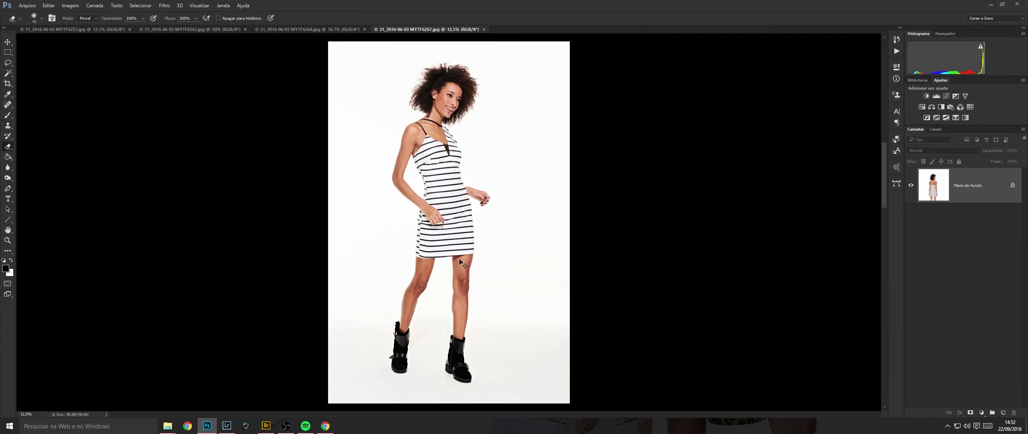
Duplicate the background of MYTF6267.jpg as Camada 1 with a black layer mask, and paint white over both lower legs.
key(ctrl+j)
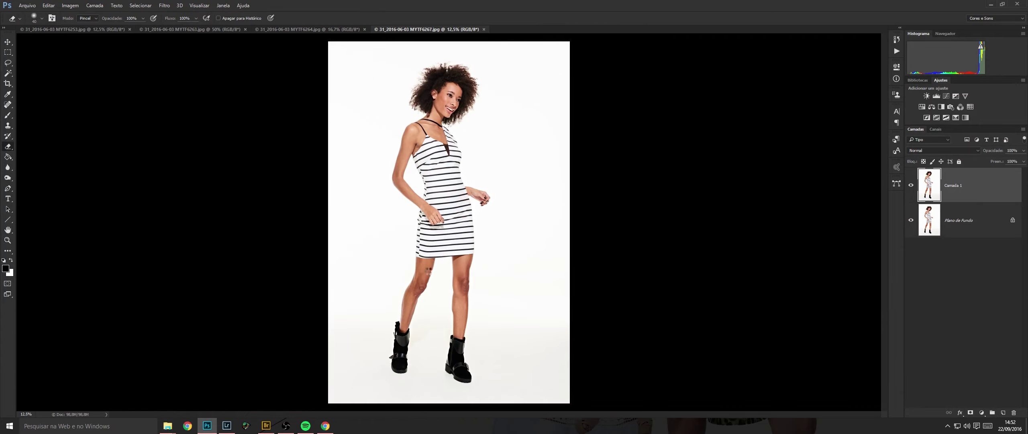
mouse_move(424, 310)
mouse_down()
mouse_move(466, 244)
mouse_move(429, 123)
mouse_up()
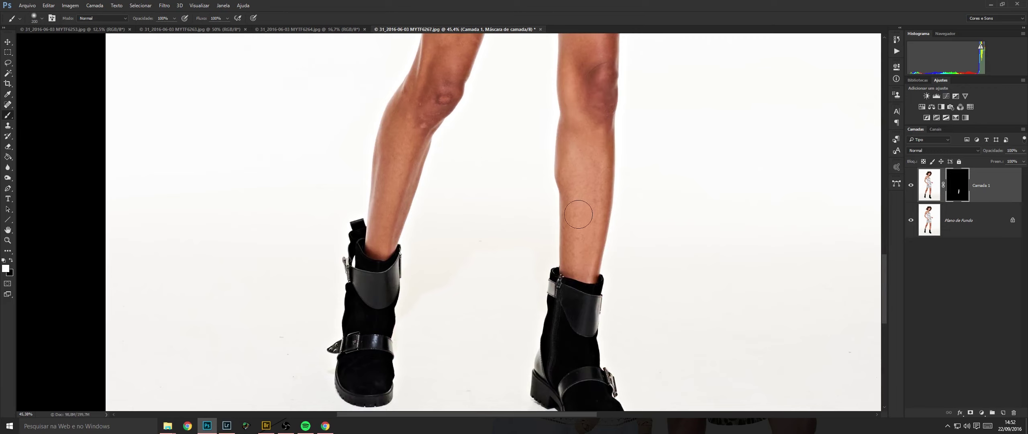
drag(578, 214, 576, 210)
drag(398, 168, 392, 196)
Paint white on the mask over the studio floor around both boots.
drag(484, 324, 489, 167)
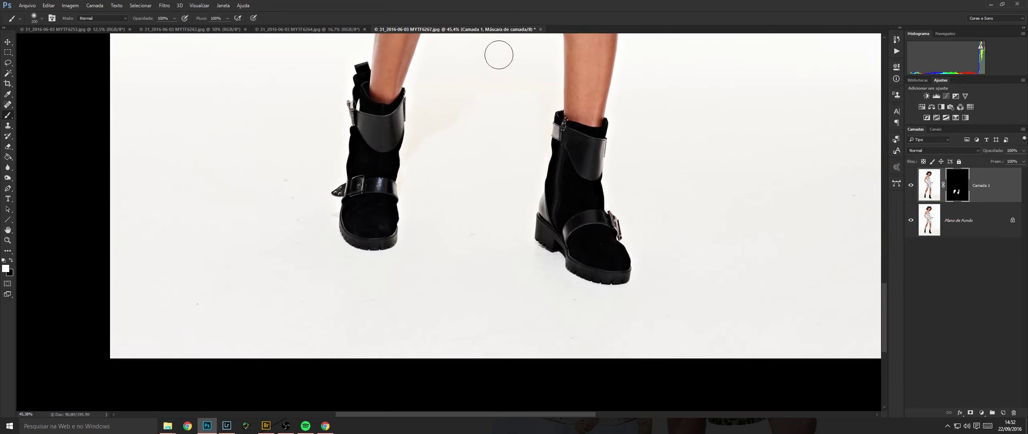
mouse_move(276, 212)
mouse_down()
mouse_move(304, 240)
mouse_move(291, 341)
mouse_move(368, 323)
mouse_up()
drag(648, 301, 528, 259)
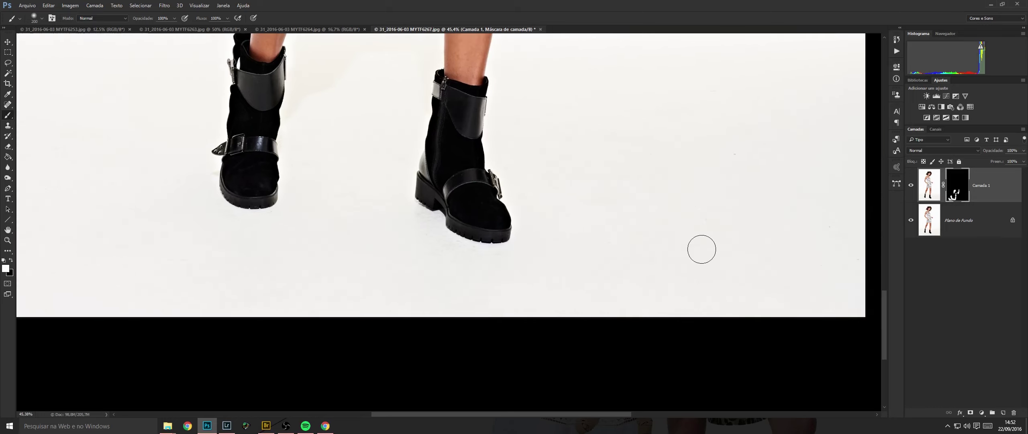
mouse_move(822, 226)
mouse_down()
mouse_move(861, 253)
mouse_move(773, 304)
mouse_up()
mouse_move(494, 70)
mouse_down()
mouse_move(541, 280)
mouse_move(575, 325)
mouse_up()
Paint white on the mask over the arms, chest, neck and face, and merge Camada 1 into the background.
scroll(536, 132, up, 10)
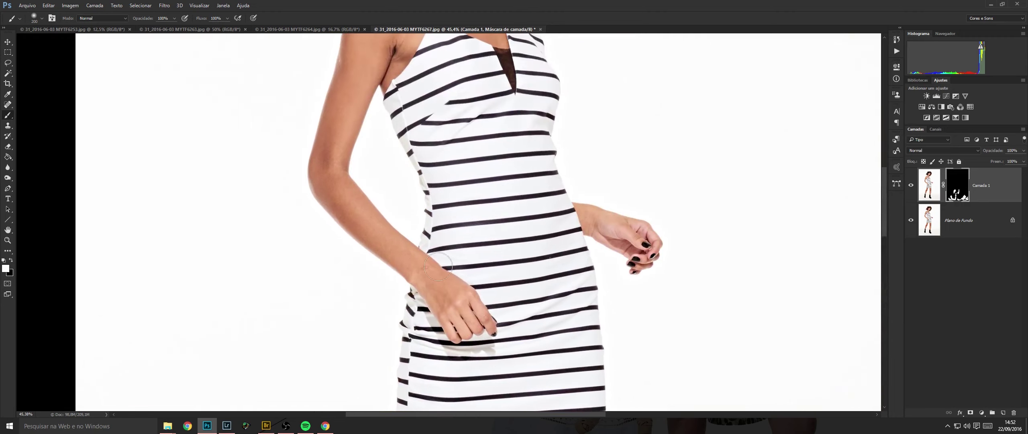
scroll(523, 91, up, 4)
scroll(397, 186, right, 1)
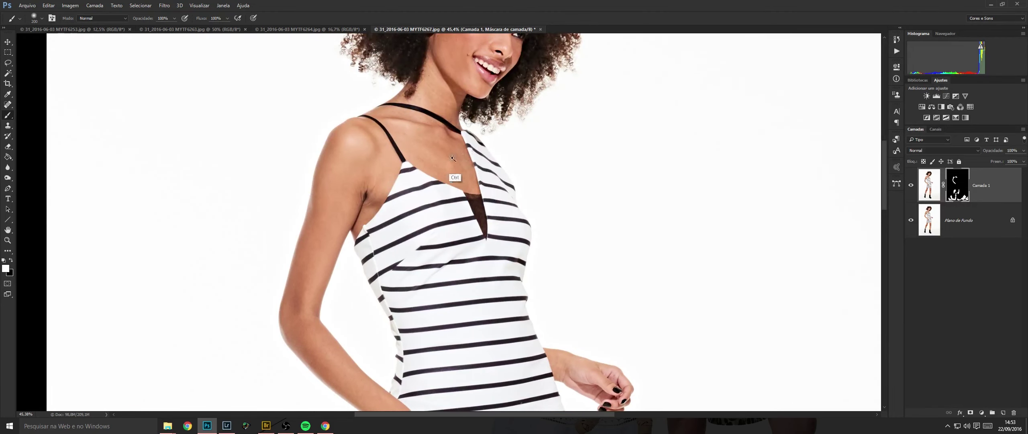
scroll(462, 160, up, 3)
scroll(452, 139, up, 5)
scroll(453, 139, right, 1)
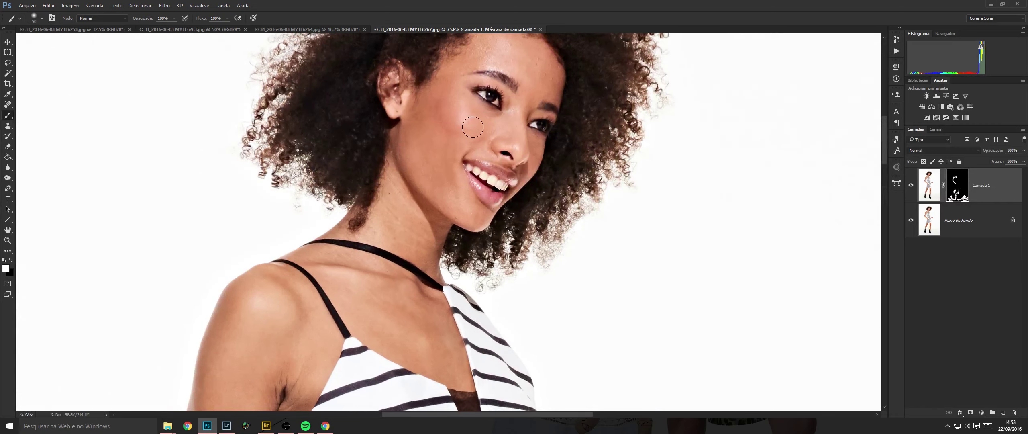
drag(478, 70, 457, 138)
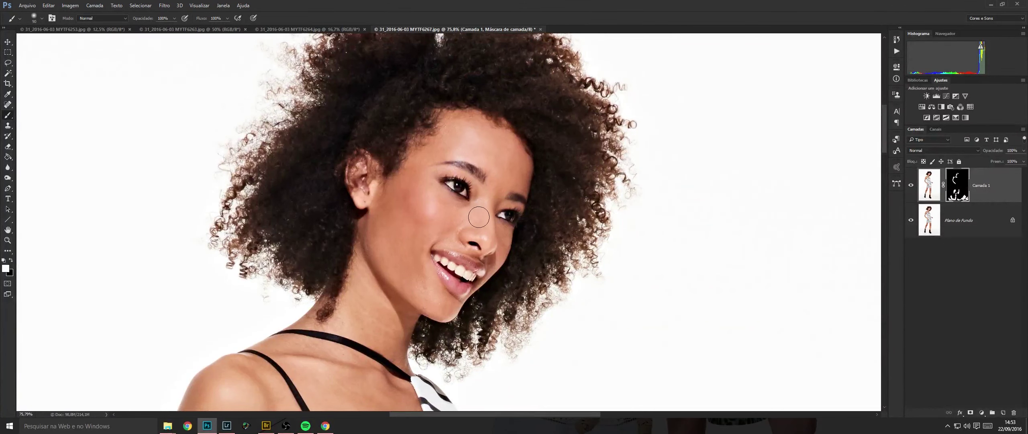
key(ctrl+e)
Retouch the bent knee in MYTF6267.jpg with the content-aware Spot Healing Brush.
drag(446, 322, 549, 154)
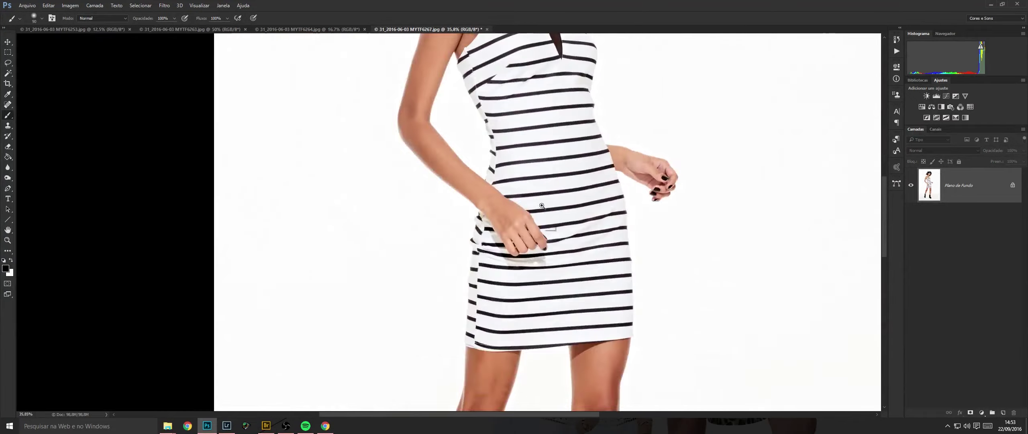
drag(536, 218, 530, 244)
scroll(530, 243, down, 5)
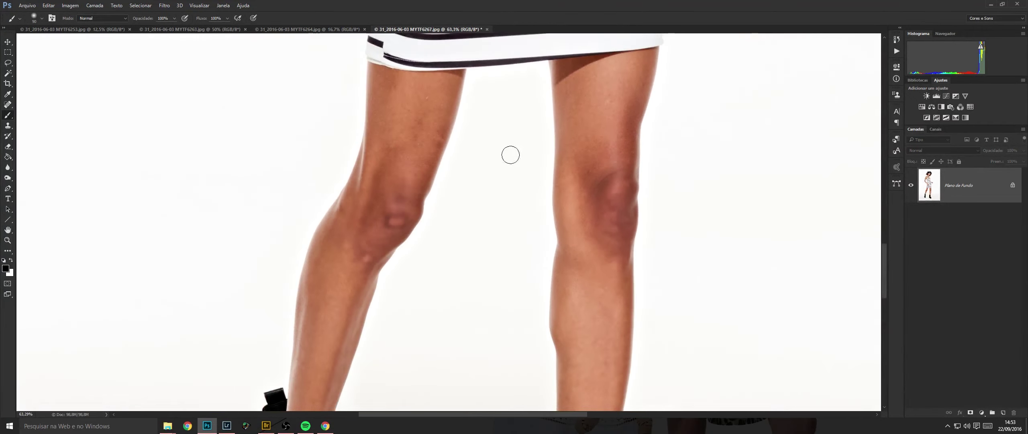
key(j)
scroll(371, 277, up, 2)
drag(365, 262, 359, 249)
drag(407, 194, 419, 192)
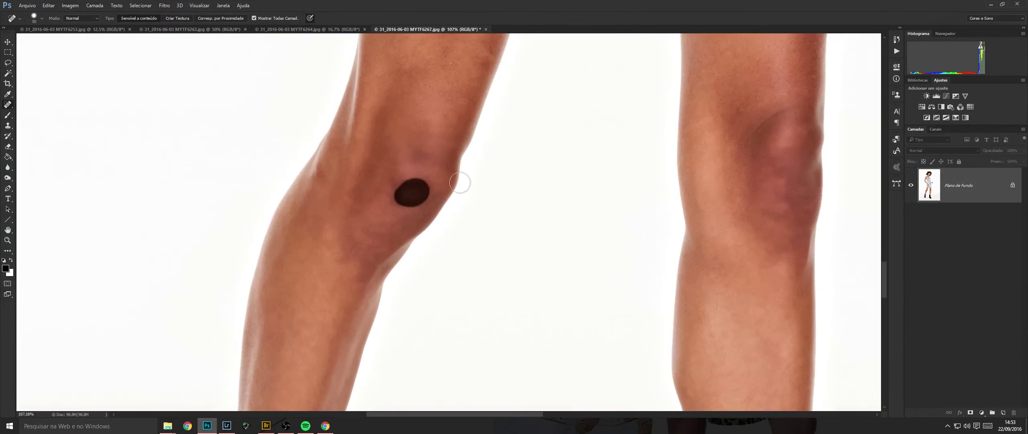
scroll(507, 153, down, 1)
drag(456, 66, 461, 65)
Close MYTF6267.jpg without saving the changes.
key(ctrl+w)
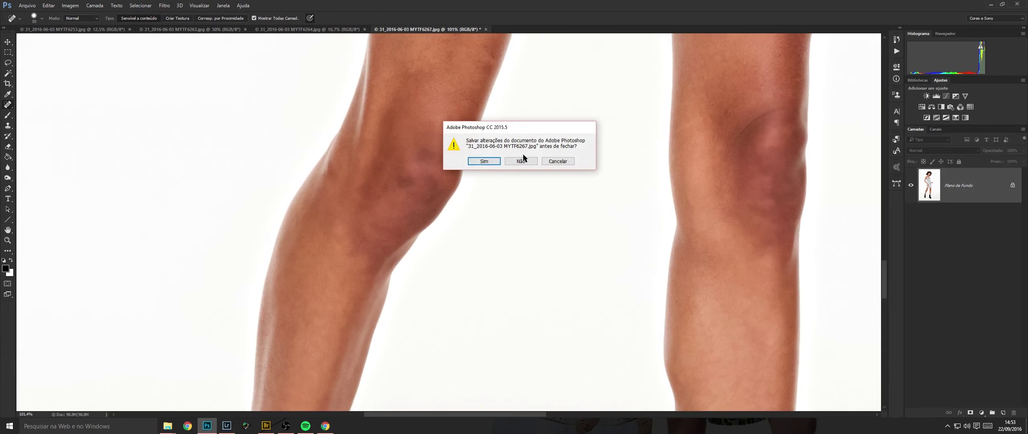
click(521, 160)
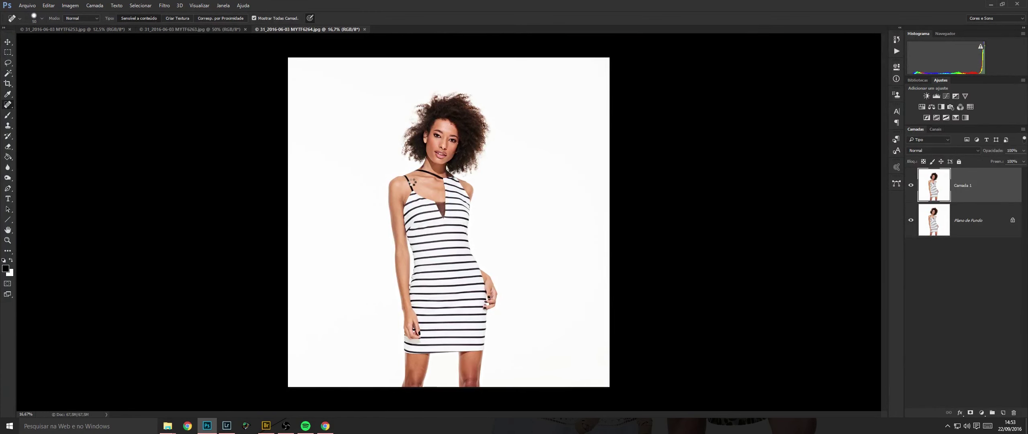
Duplicate the background of MYTF6264.jpg as Camada 1 with a black layer mask, and paint white over the arm and legs.
key(F2)
mouse_move(397, 193)
mouse_down()
mouse_move(500, 149)
mouse_move(558, 176)
mouse_move(542, 193)
mouse_move(394, 201)
mouse_move(413, 366)
mouse_up()
key(])
key(space)
drag(414, 393, 419, 148)
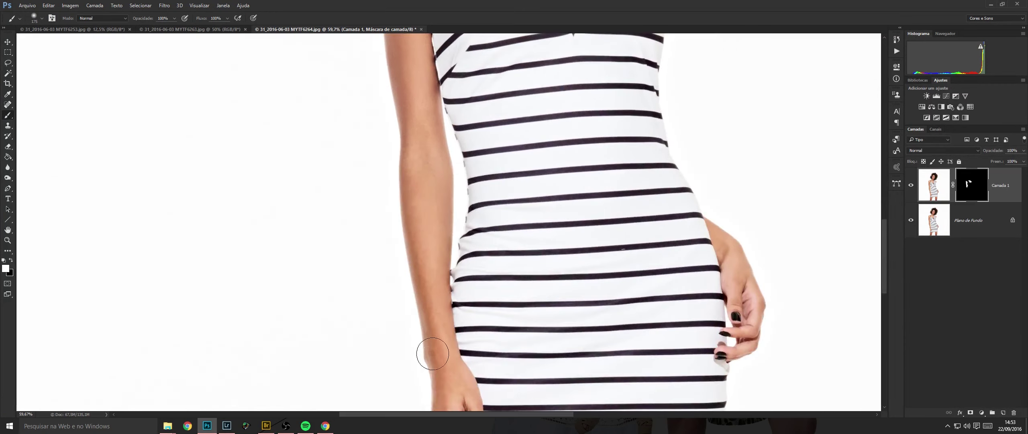
scroll(433, 353, down, 5)
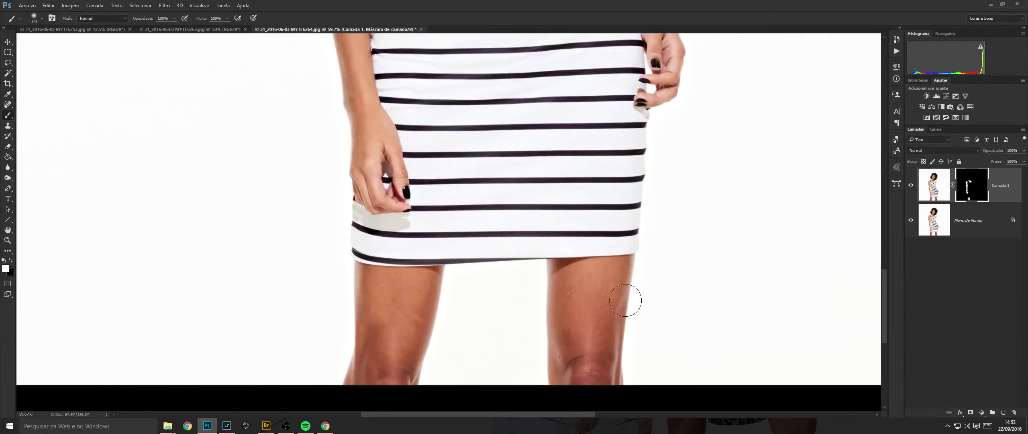
Paint white on the mask over the remaining skin in MYTF6264.jpg, from the hand on the hip up to the chest and face.
drag(653, 28, 638, 157)
double_click(618, 153)
drag(638, 80, 595, 281)
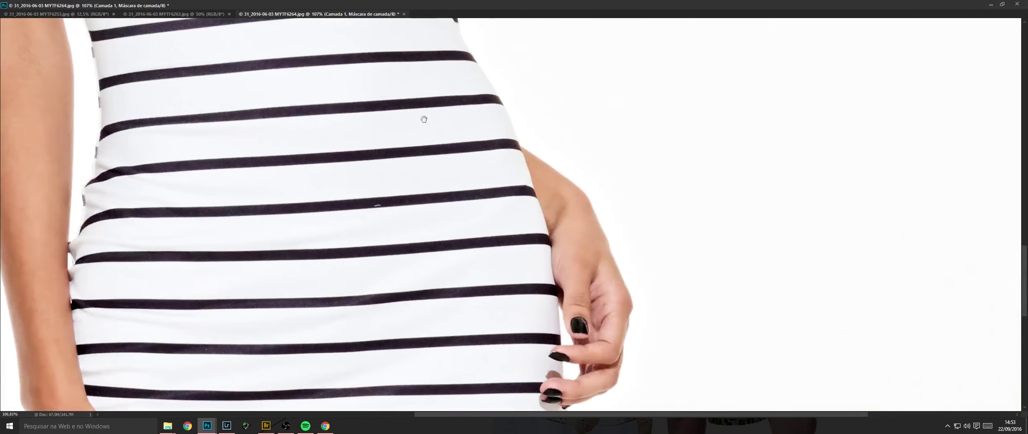
drag(423, 119, 626, 401)
drag(466, 36, 498, 207)
mouse_move(450, 72)
mouse_down()
mouse_move(469, 165)
mouse_move(520, 259)
mouse_up()
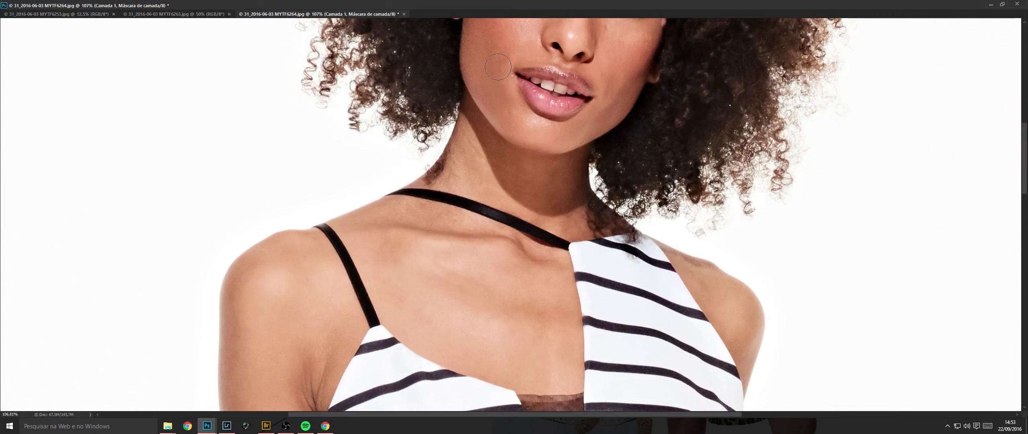
drag(498, 67, 508, 189)
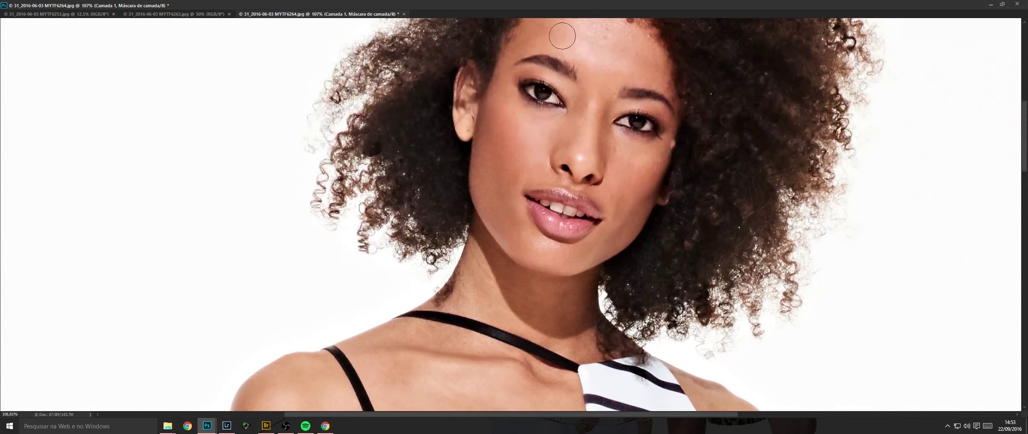
drag(605, 53, 580, 177)
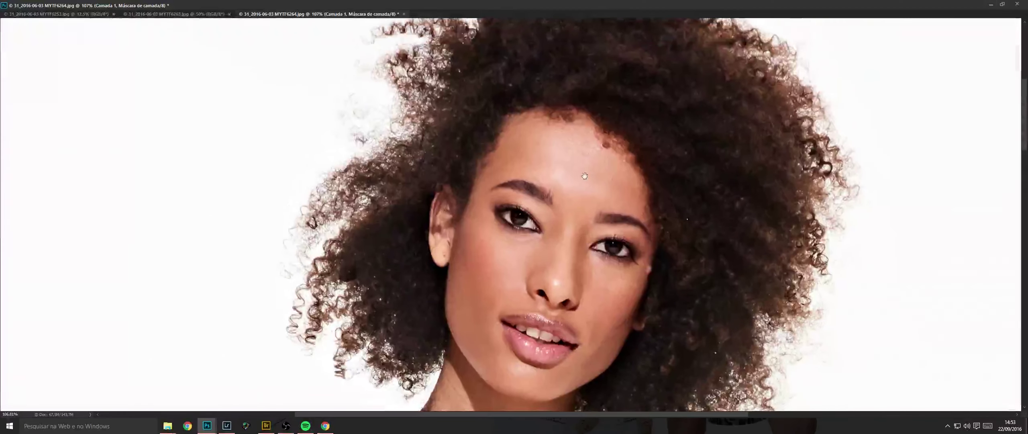
Merge Camada 1 into the background, check the dress, and save and close MYTF6264.jpg.
key(ctrl+e)
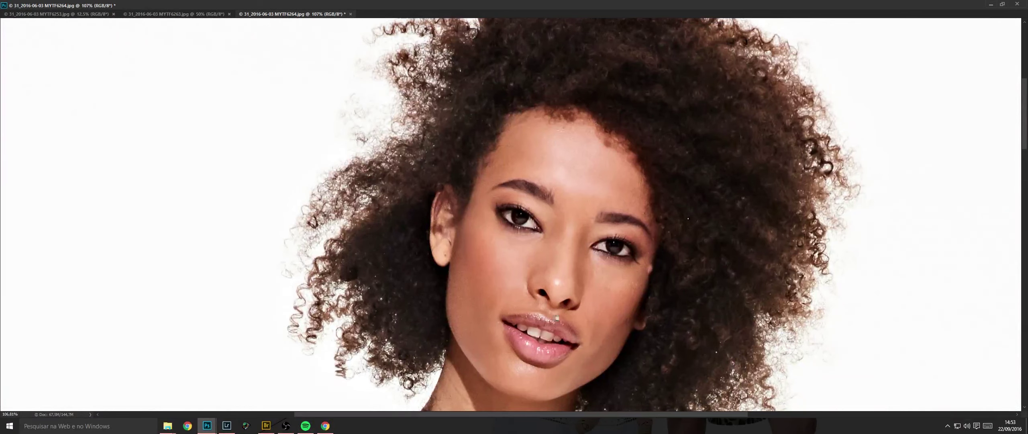
drag(542, 345, 522, 120)
mouse_move(522, 362)
mouse_down()
mouse_move(500, 224)
mouse_move(499, 233)
mouse_up()
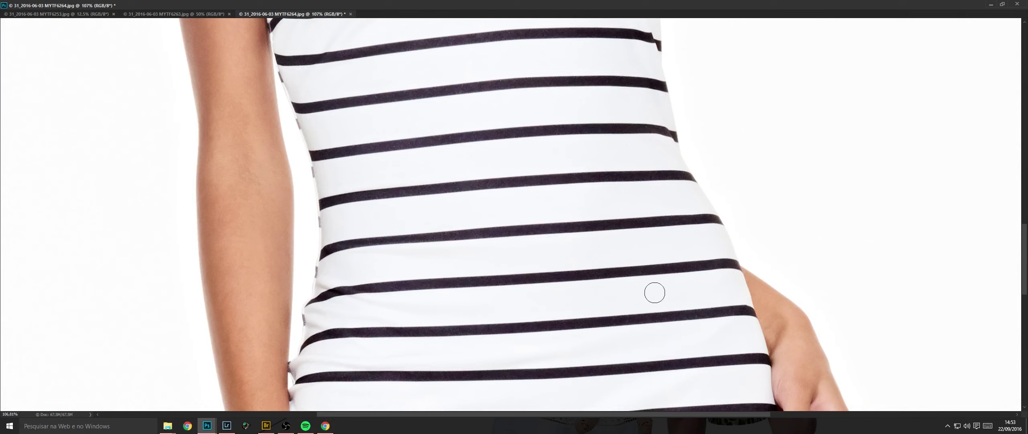
key(ctrl+s)
key(ctrl+w)
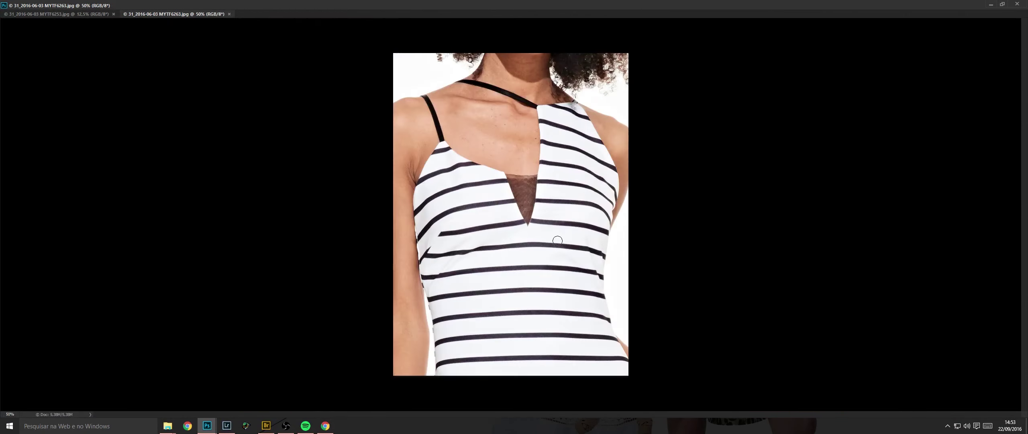
Duplicate the background of MYTF6263.jpg as Camada 1 with a black layer mask, and paint white over the arm, shoulder and chest.
key(F2)
scroll(414, 171, up, 3)
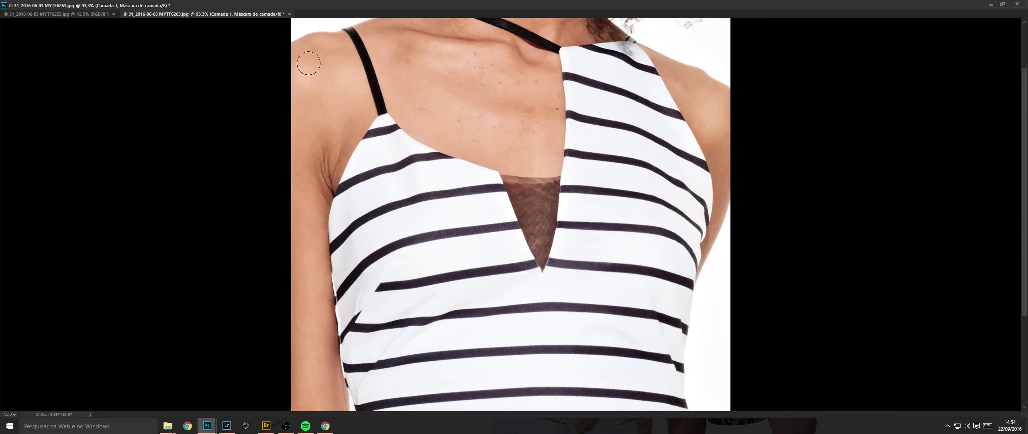
scroll(325, 184, down, 3)
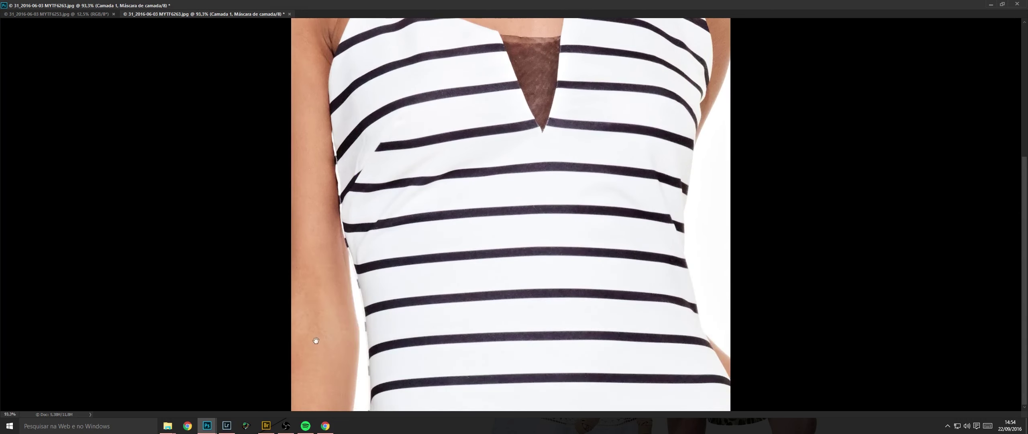
drag(494, 70, 406, 284)
drag(433, 166, 465, 177)
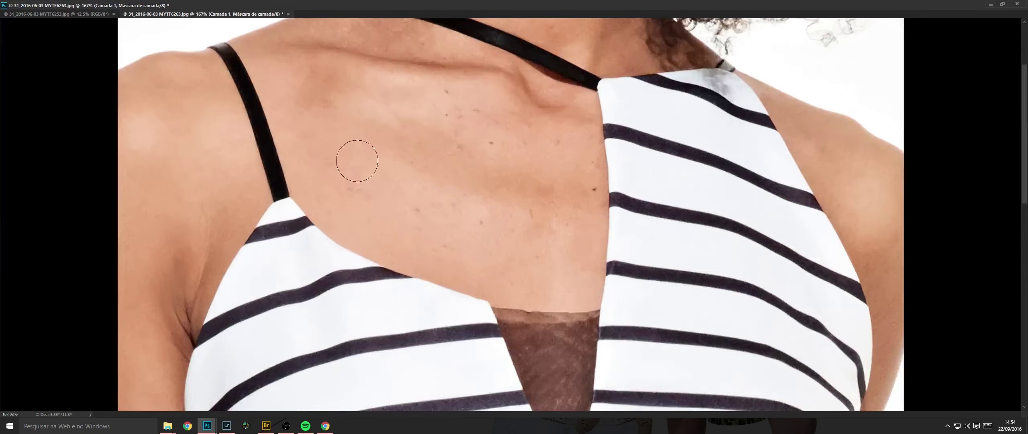
mouse_move(466, 216)
mouse_down()
mouse_move(523, 257)
mouse_move(574, 161)
mouse_move(459, 164)
mouse_up()
scroll(459, 164, up, 3)
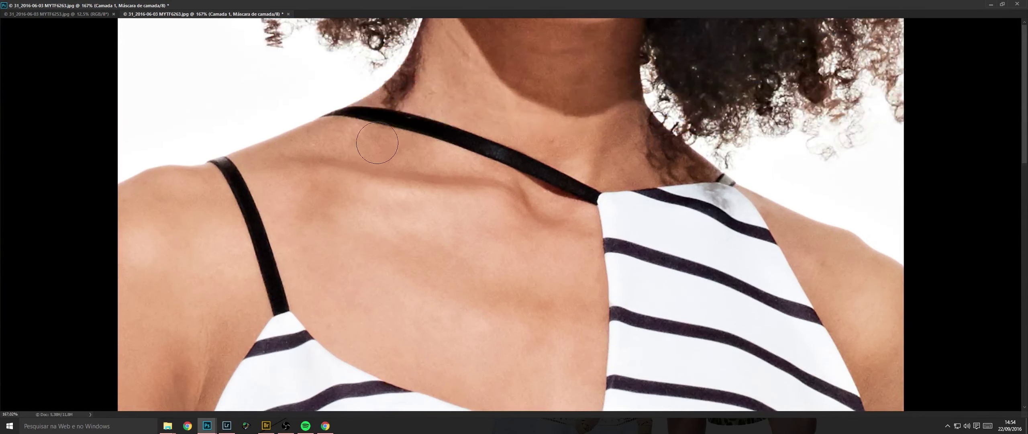
Paint white on the mask over the neck and the other shoulder, shrinking the brush for the narrow areas.
mouse_move(552, 125)
mouse_down()
mouse_move(461, 156)
mouse_move(583, 151)
mouse_move(491, 174)
mouse_up()
key(bracketleft)
key(bracketleft)
key(bracketleft)
drag(558, 181, 524, 183)
drag(560, 219, 548, 186)
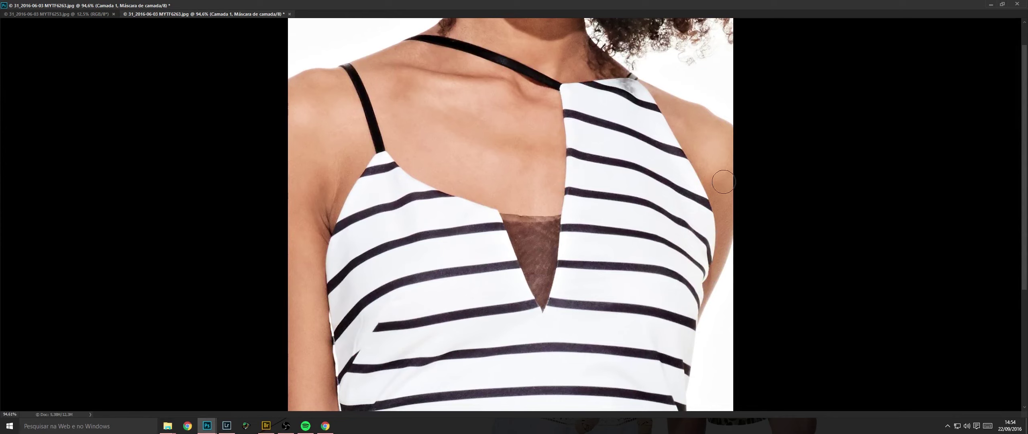
Merge all visible layers, and save and close MYTF6263.jpg.
key(ctrl+shift+e)
key(ctrl+s)
key(ctrl+w)
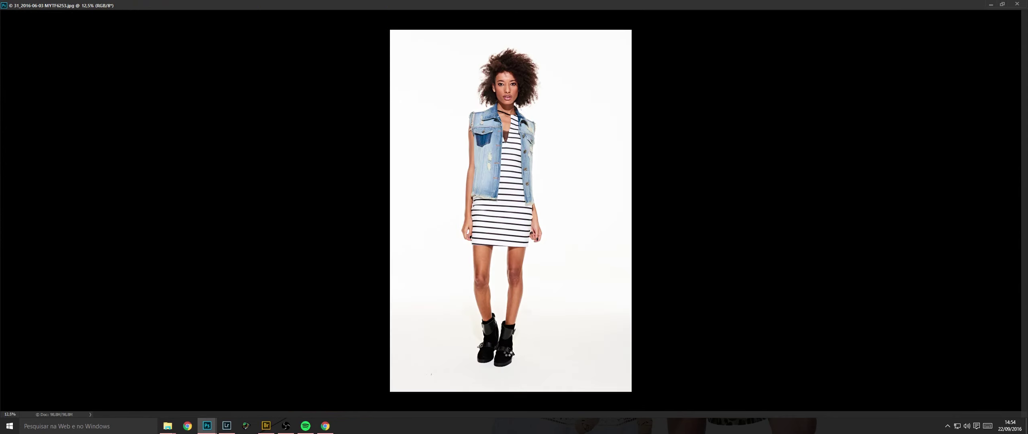
Duplicate the background of MYTF6253.jpg as Camada 1 with a black layer mask, and paint white over the floor and legs.
key(F2)
drag(502, 345, 487, 185)
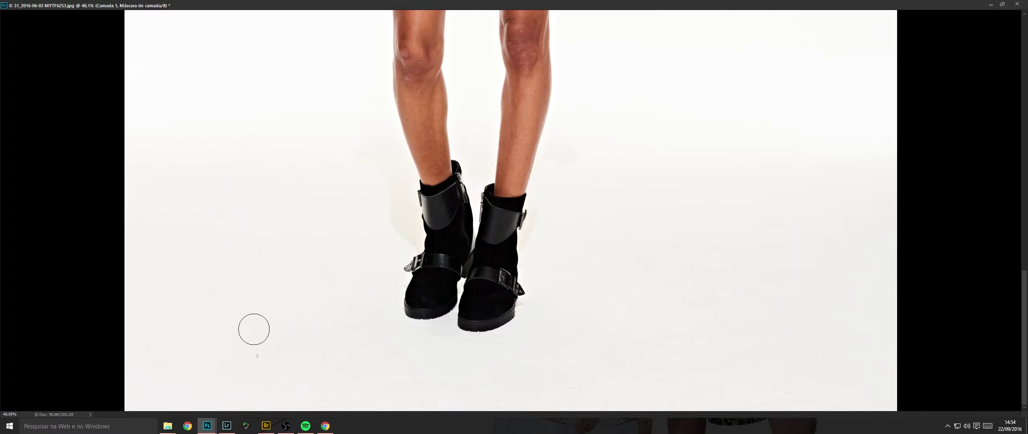
drag(421, 162, 397, 270)
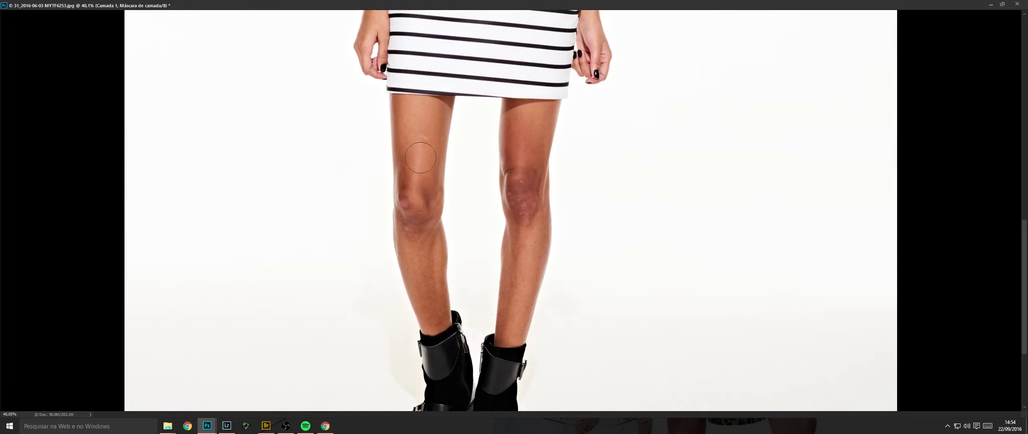
drag(555, 45, 522, 283)
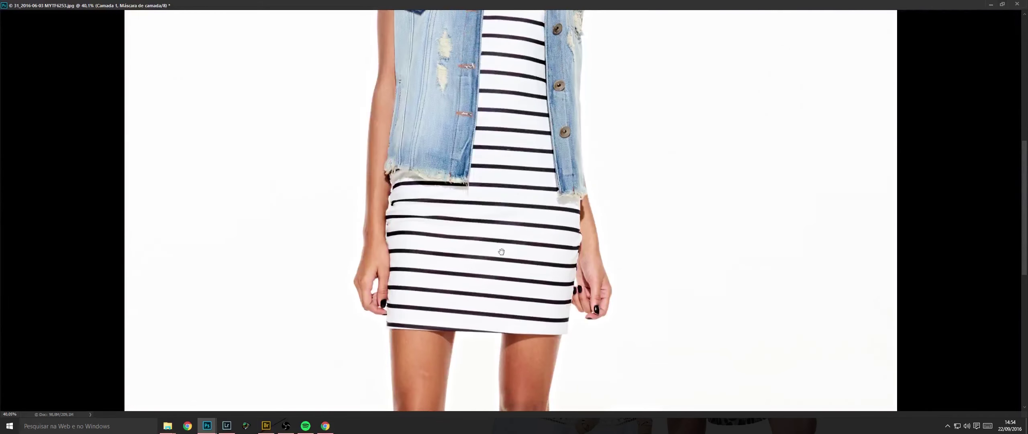
Paint white on the Camada 1 mask over the arms, hands, neck, chest and face.
drag(382, 108, 385, 299)
drag(365, 264, 386, 257)
mouse_move(457, 139)
mouse_down()
mouse_move(474, 222)
mouse_move(568, 212)
mouse_up()
mouse_move(450, 95)
mouse_down()
mouse_move(428, 165)
mouse_move(464, 147)
mouse_up()
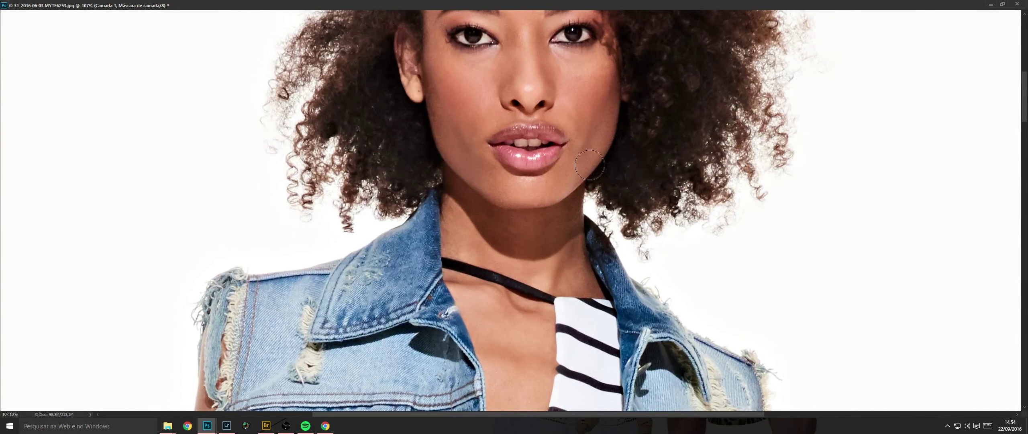
drag(589, 165, 551, 277)
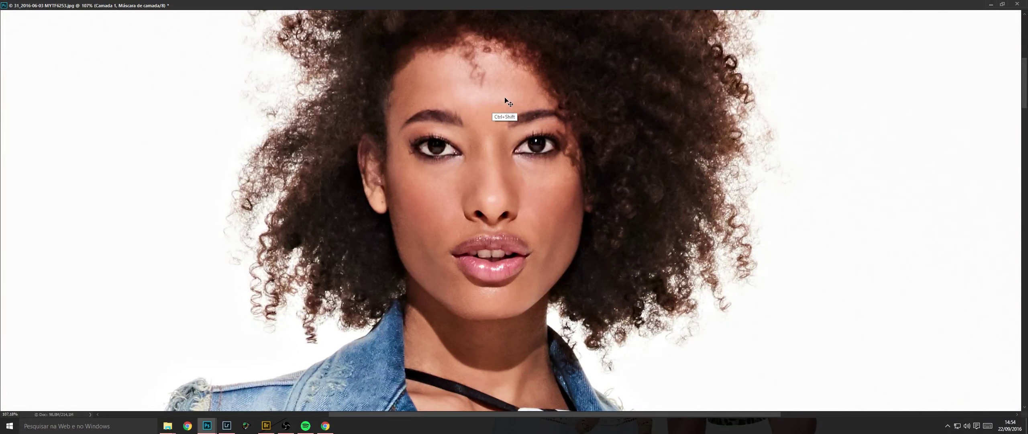
Merge all visible layers of MYTF6253.jpg and spot-heal the blemishes on the thighs.
key(ctrl+shift+e)
drag(597, 145, 538, 148)
drag(486, 322, 474, 160)
drag(468, 310, 460, 207)
scroll(466, 205, down, 5)
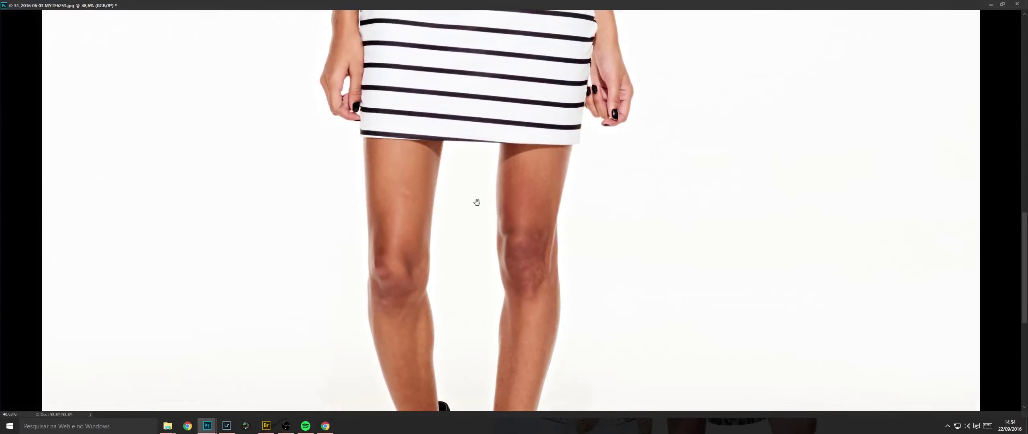
mouse_move(378, 205)
mouse_down()
mouse_move(426, 190)
mouse_move(420, 173)
mouse_up()
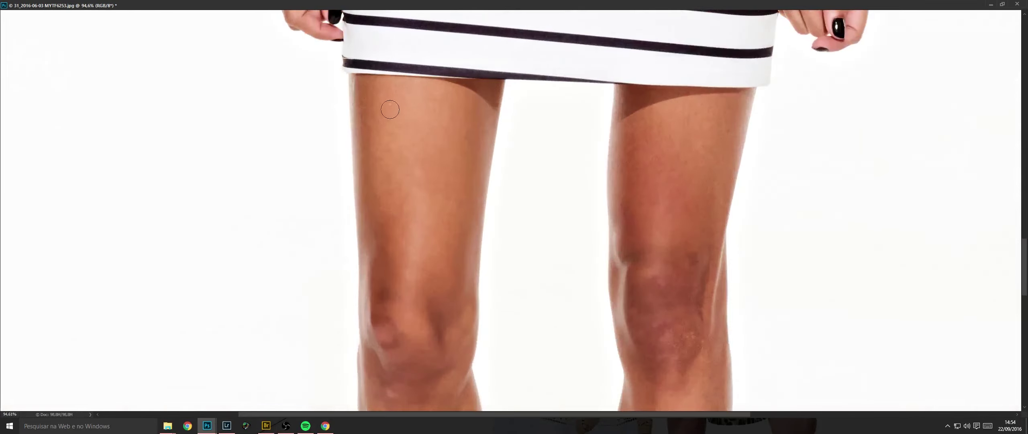
drag(670, 170, 684, 158)
click(634, 175)
Spot-heal the marks and uneven skin on both knees.
drag(674, 287, 644, 169)
drag(618, 159, 634, 164)
mouse_move(621, 208)
mouse_down()
mouse_move(642, 213)
mouse_move(655, 236)
mouse_up()
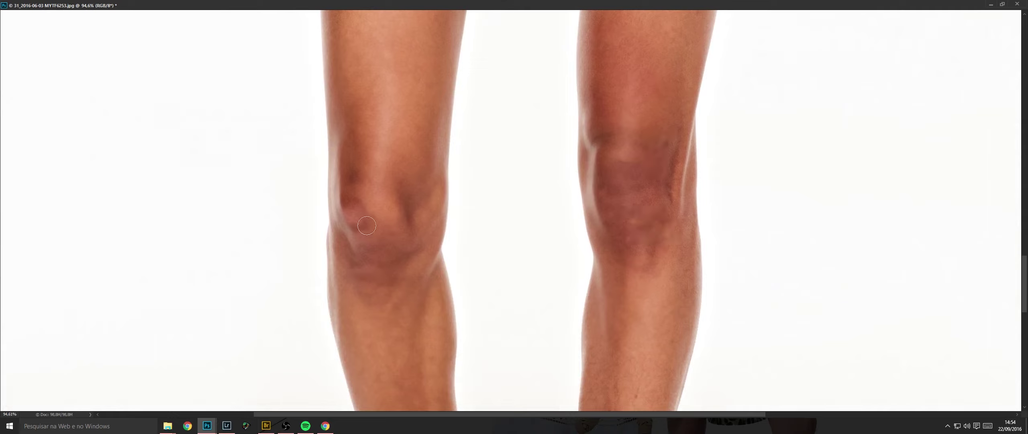
drag(367, 226, 349, 212)
Spot-heal the dark spots on the shins between the knees and the boots.
drag(409, 227, 445, 118)
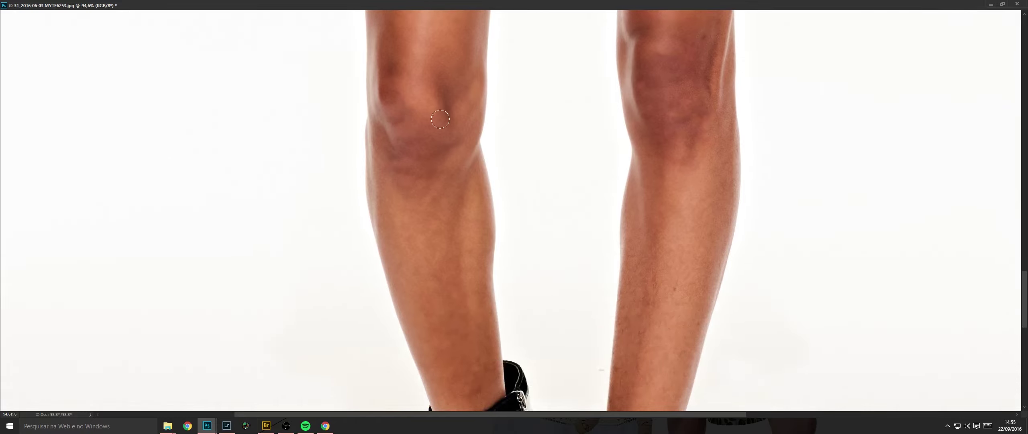
click(673, 289)
drag(605, 354, 602, 232)
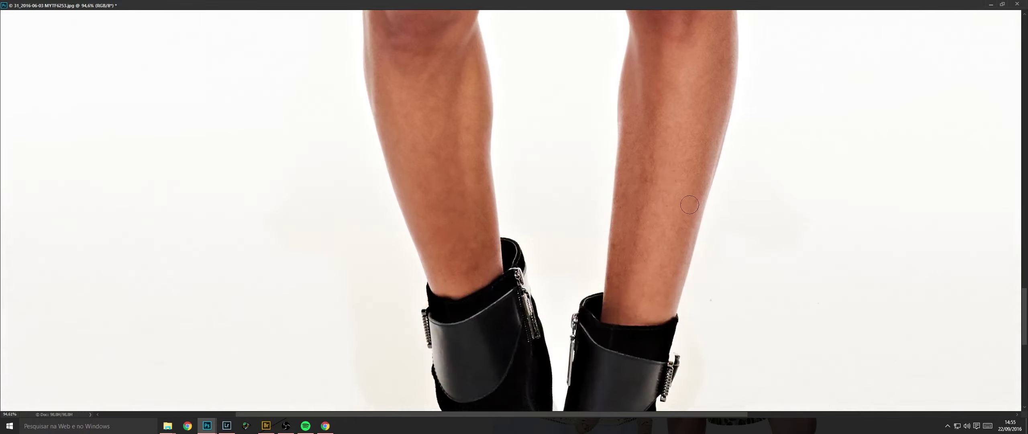
drag(682, 98, 628, 200)
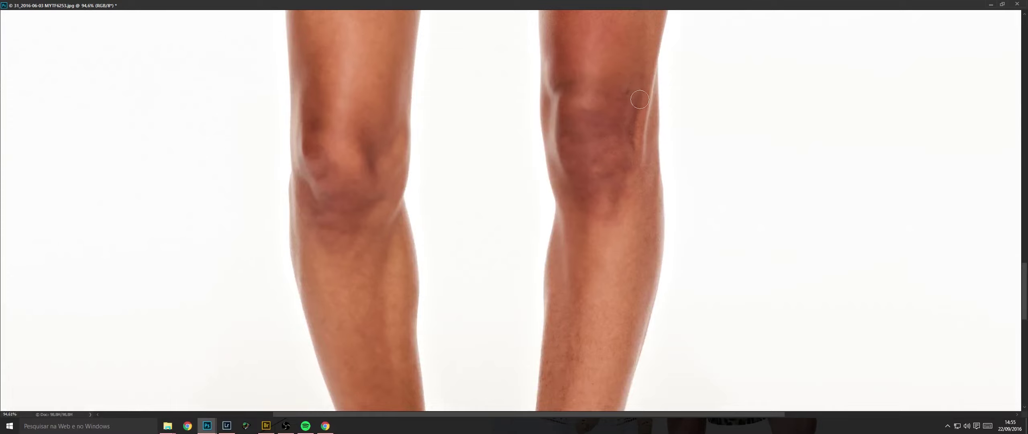
View the whole retouched photo, then save and close MYTF6253.jpg.
key(Return)
scroll(635, 223, down, 3)
key(ctrl+0)
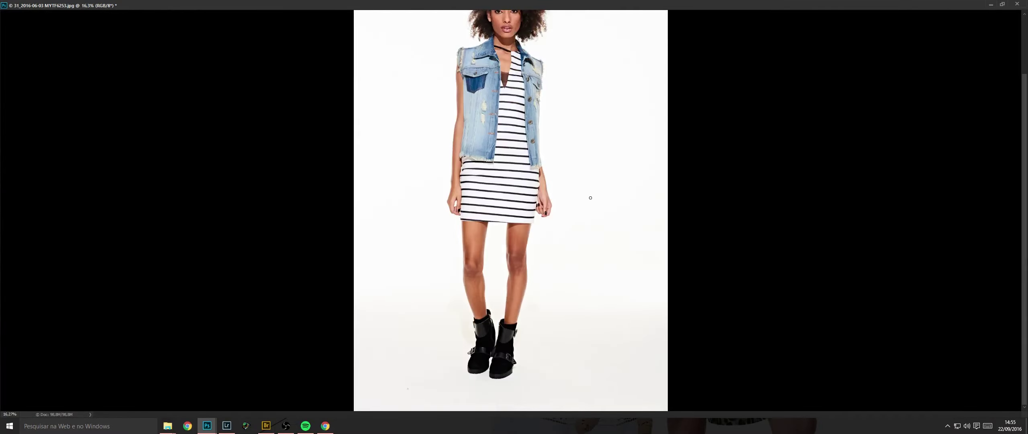
key(ctrl+s)
key(ctrl+w)
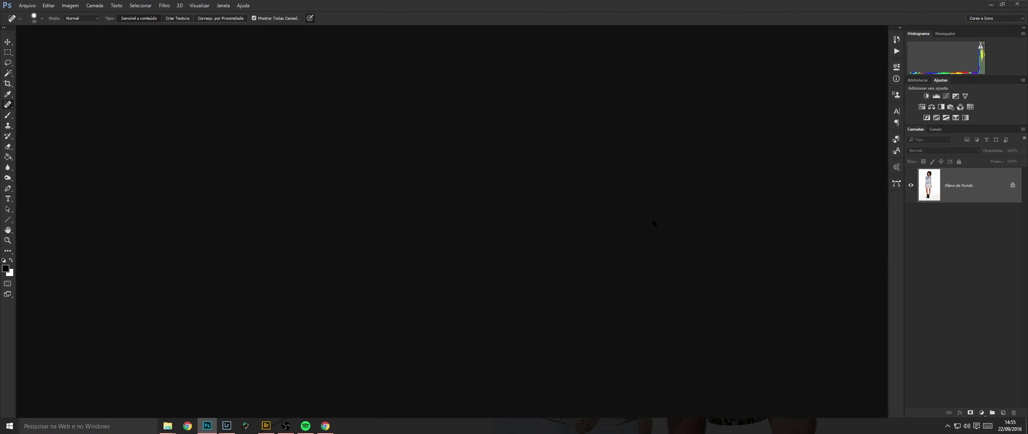
Switch to Bridge, go to folder 502VE000155 inside VESTIDO, and open all its photos in Photoshop.
key(alt+Tab)
key(ctrl+Up)
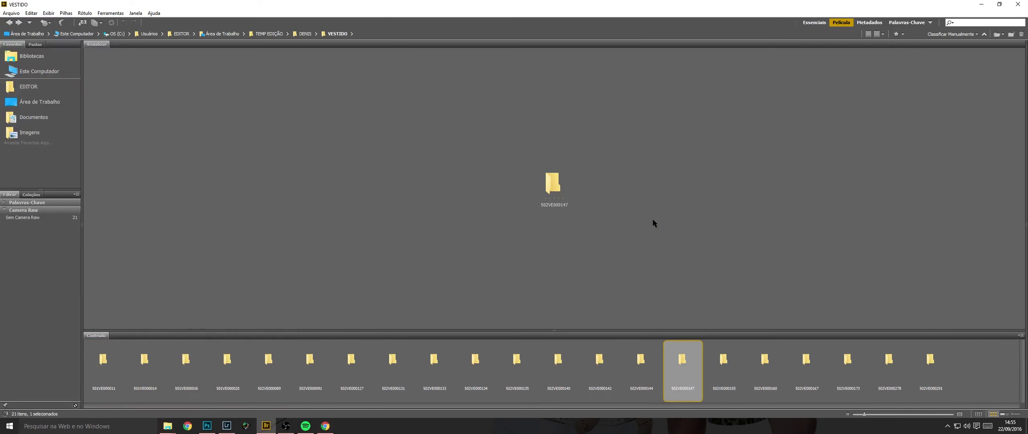
key(Right)
key(ctrl+Down)
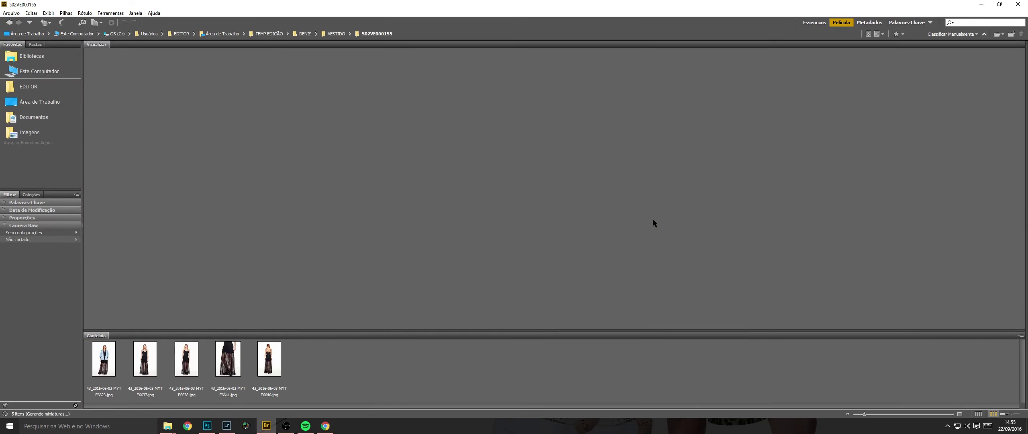
key(ctrl+a)
key(Return)
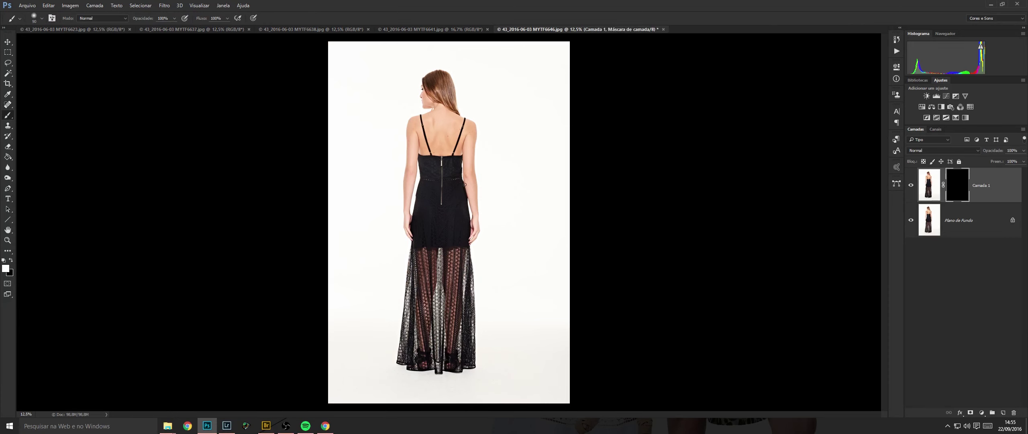
Paint white on the Camada 1 mask of MYTF6646.jpg over the studio floor around the dress hem.
click(442, 196)
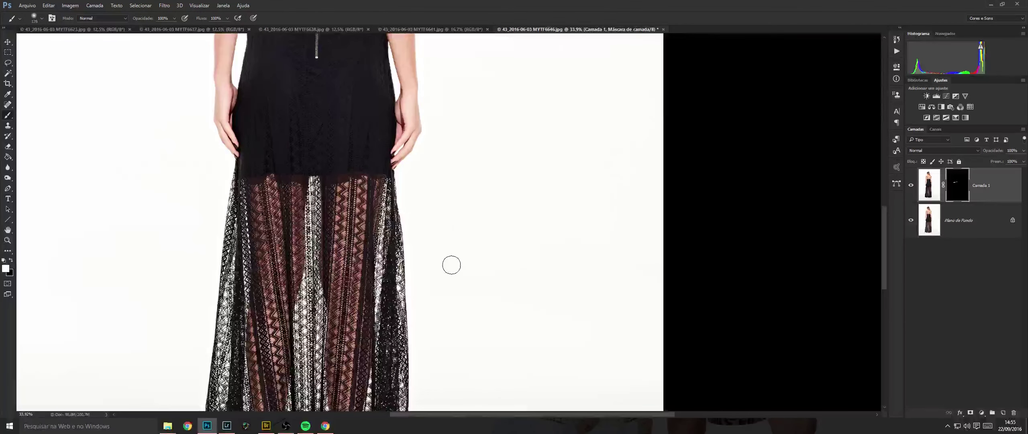
drag(468, 288, 461, 86)
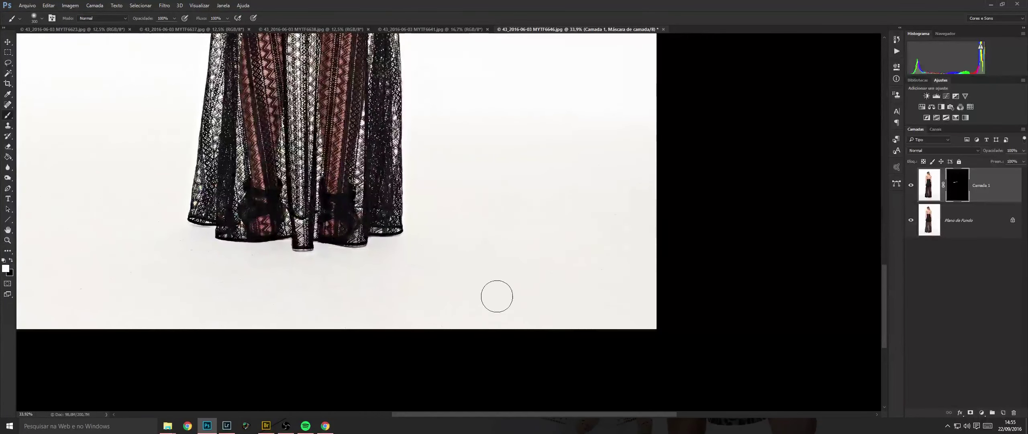
mouse_move(628, 266)
mouse_down()
mouse_move(441, 302)
mouse_move(579, 223)
mouse_up()
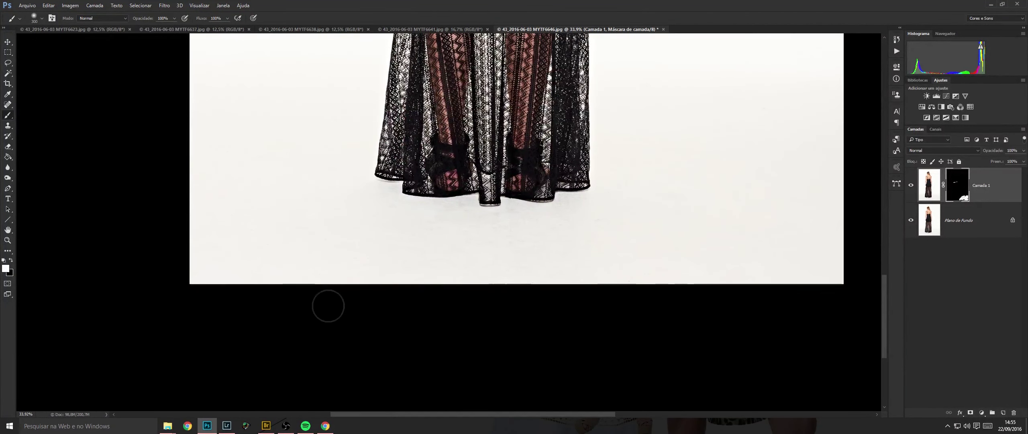
drag(549, 299, 561, 295)
Paint white on the mask over both arms, the shoulders and the upper back.
drag(598, 95, 540, 383)
drag(450, 107, 489, 283)
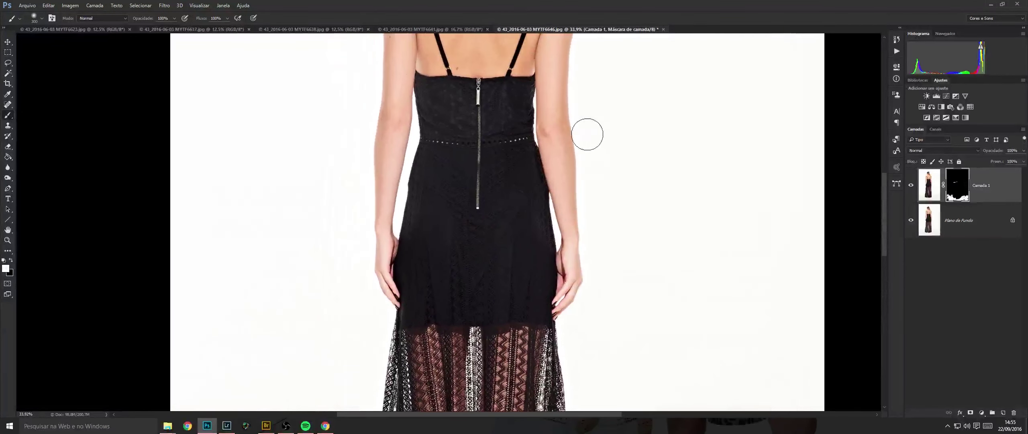
drag(399, 128, 363, 252)
drag(482, 66, 455, 203)
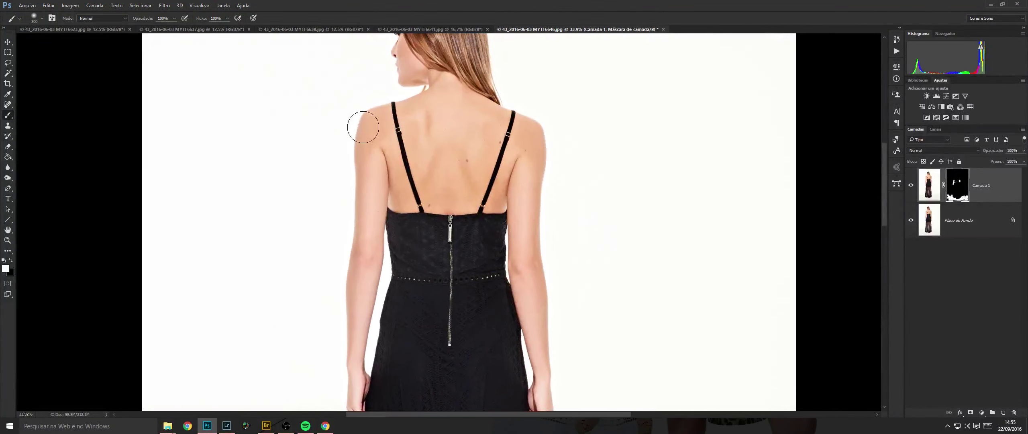
drag(363, 126, 363, 136)
mouse_move(455, 104)
mouse_down()
mouse_move(461, 164)
mouse_move(492, 126)
mouse_move(480, 138)
mouse_up()
drag(544, 144, 537, 146)
drag(435, 69, 463, 184)
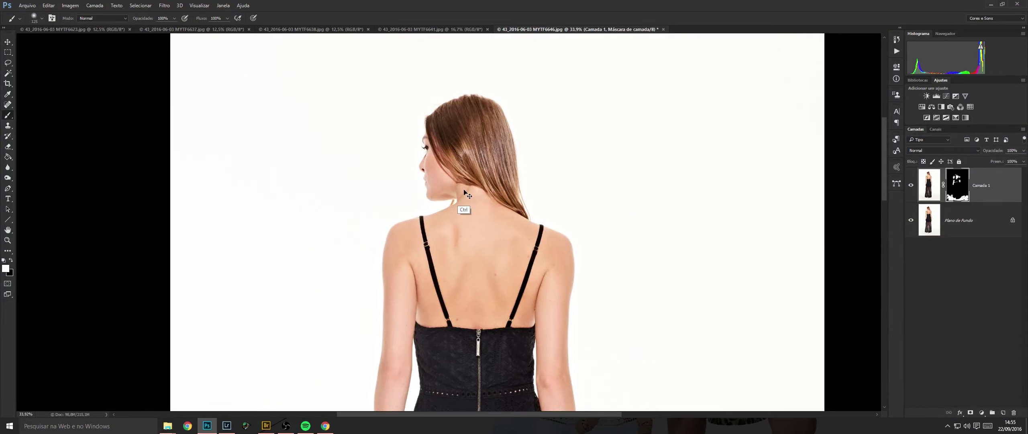
Merge Camada 1 into the background and spot-heal the moles on the model's back and arm.
key(ctrl+e)
key(j)
mouse_move(494, 273)
mouse_down()
mouse_move(476, 239)
mouse_move(487, 190)
mouse_up()
drag(488, 189, 508, 179)
drag(485, 192, 489, 190)
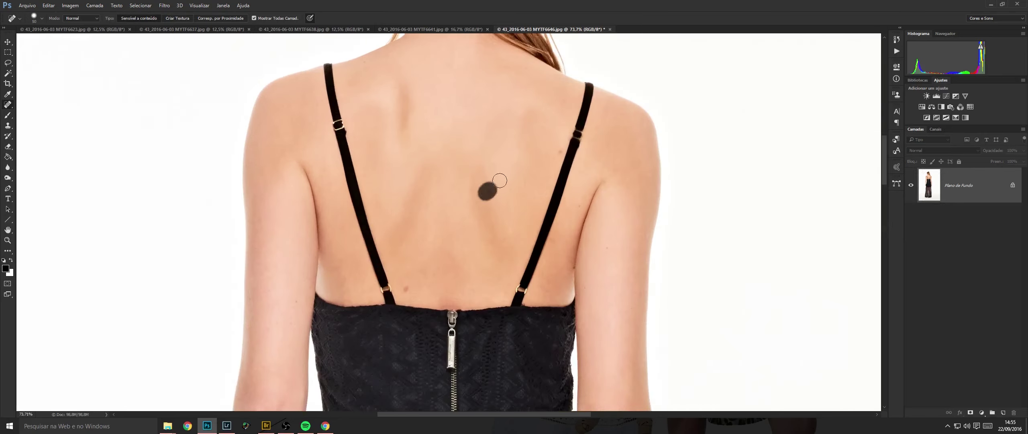
click(560, 150)
click(581, 207)
click(405, 288)
click(301, 301)
Check the healed back, then save and close MYTF6646.jpg.
drag(432, 131, 411, 178)
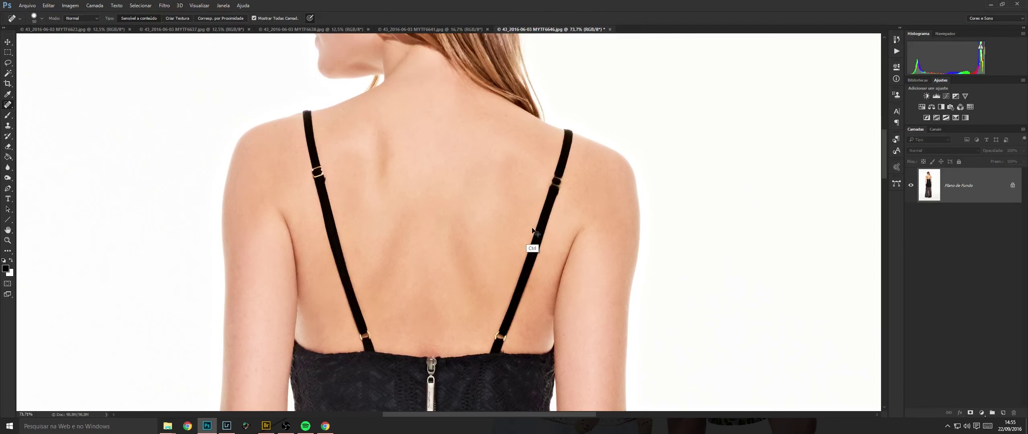
key(ctrl+s)
key(ctrl+w)
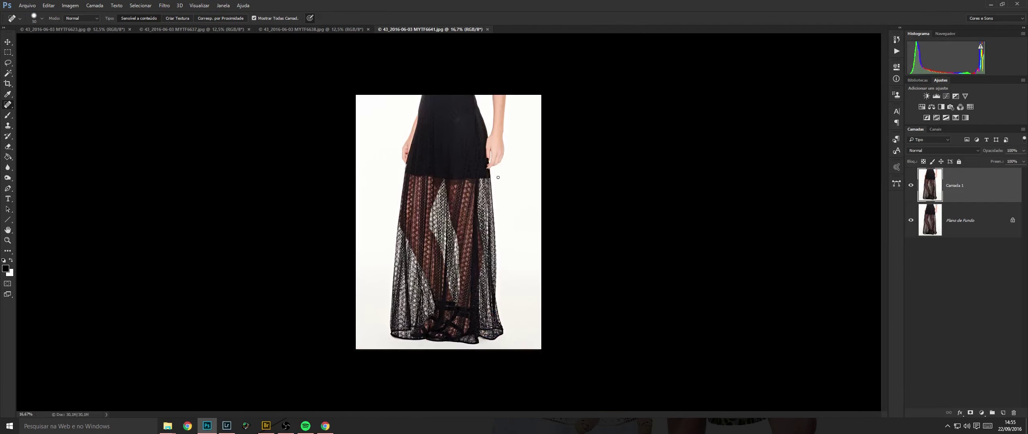
Give Camada 1 of MYTF6641.jpg a black layer mask and paint white over both arms and hands.
key(b)
key(ctrl+i)
drag(496, 269, 550, 269)
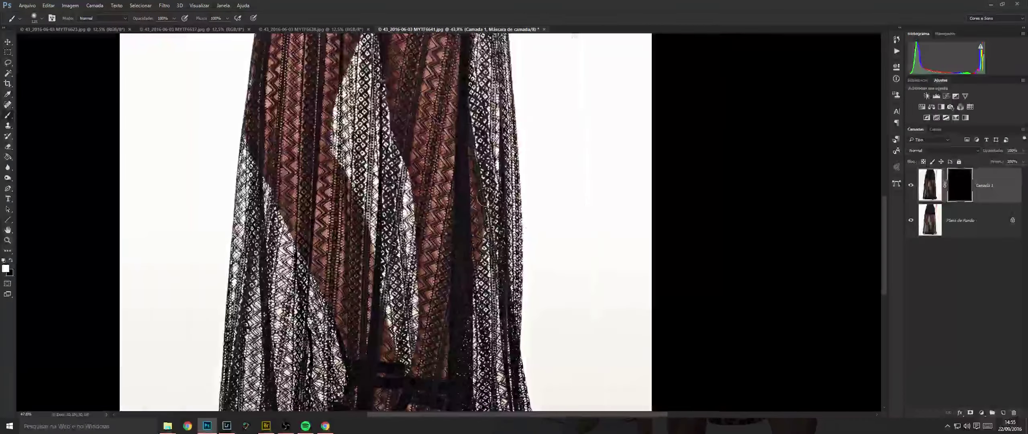
drag(462, 100, 502, 292)
drag(452, 122, 475, 257)
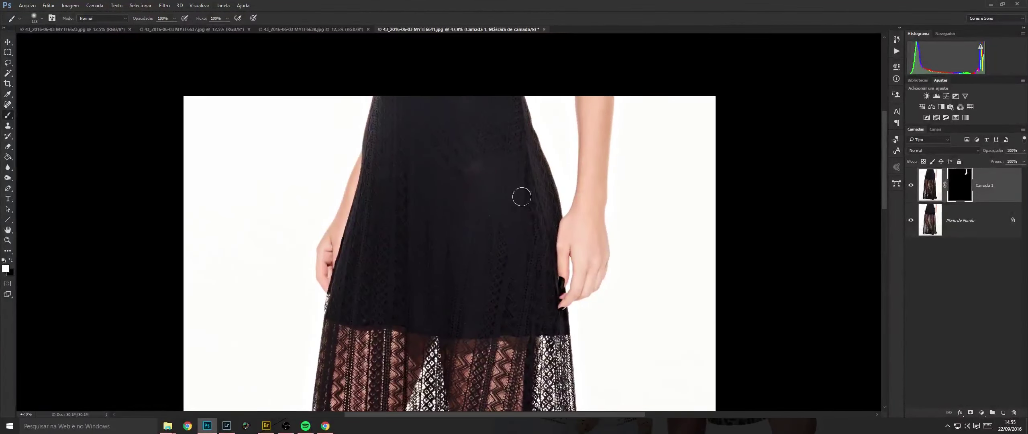
scroll(424, 404, down, 10)
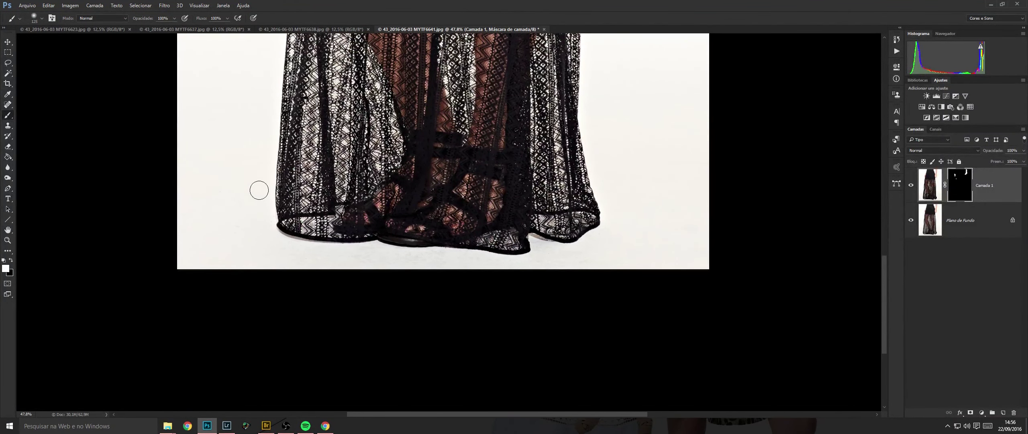
Merge Camada 1 into the background, and save and close MYTF6641.jpg.
key(ctrl+e)
key(ctrl+s)
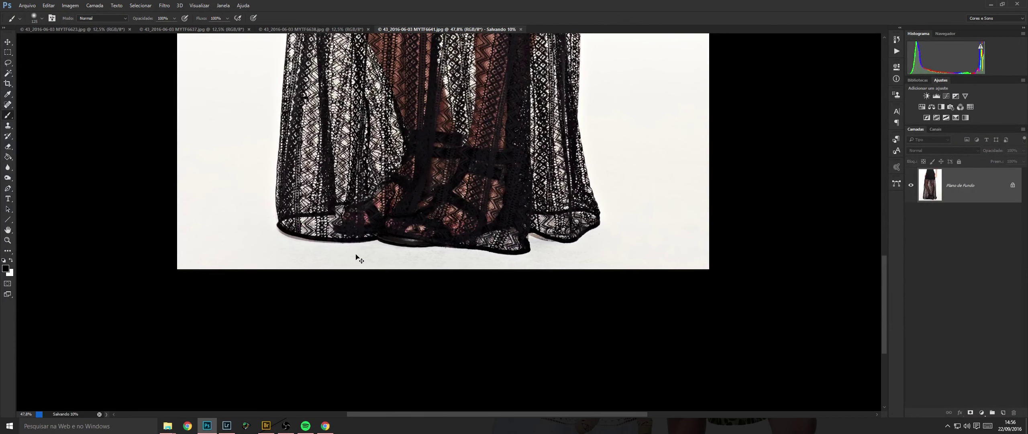
key(ctrl+w)
Duplicate the background of MYTF6638.jpg as Camada 1 with a black mask, and paint the floor around the hem white using an enlarged brush.
key(ctrl+j)
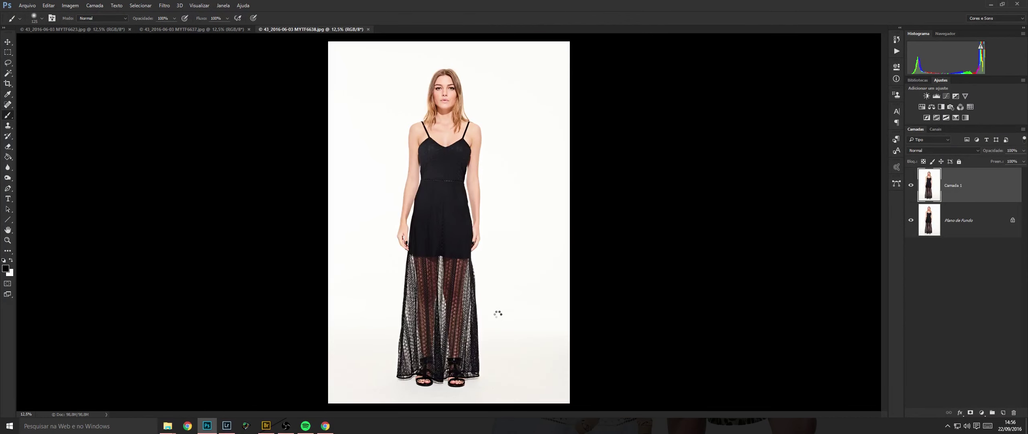
drag(433, 342, 459, 165)
drag(434, 205, 456, 197)
key(bracketright)
key(bracketright)
key(bracketright)
key(bracketright)
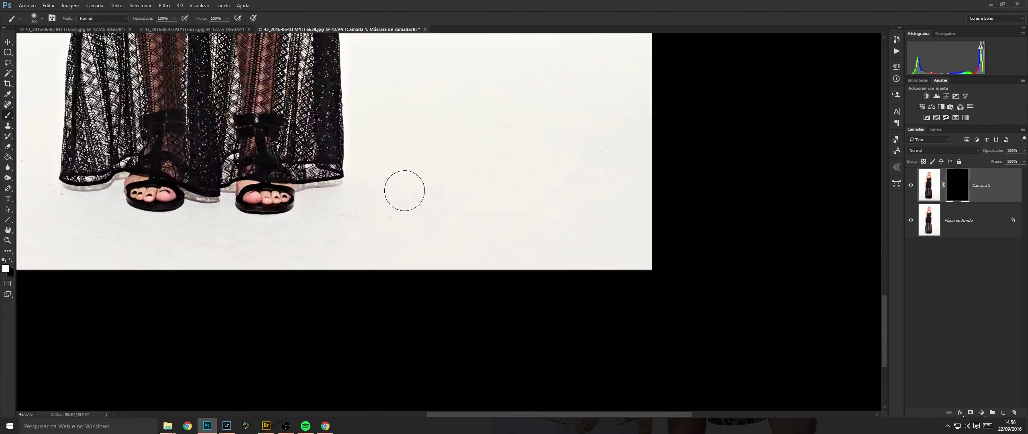
mouse_move(599, 203)
mouse_down()
mouse_move(344, 221)
mouse_move(119, 266)
mouse_up()
drag(167, 236, 490, 227)
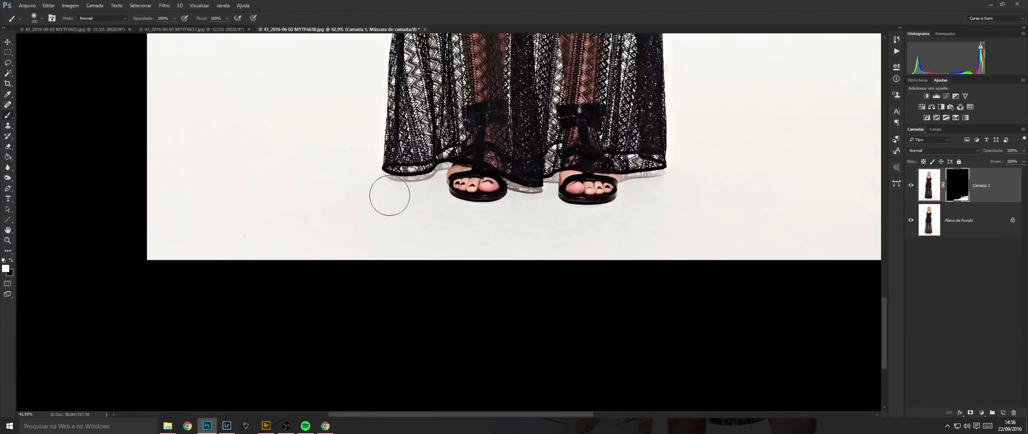
mouse_move(171, 281)
mouse_down()
mouse_move(169, 159)
mouse_move(166, 337)
mouse_up()
Paint white on the Camada 1 mask over both of the model's arms.
drag(518, 93, 416, 369)
drag(414, 58, 443, 344)
drag(449, 166, 436, 264)
mouse_move(335, 266)
mouse_down()
mouse_move(332, 224)
mouse_move(354, 128)
mouse_up()
mouse_move(596, 183)
mouse_down()
mouse_move(587, 138)
mouse_move(568, 214)
mouse_move(582, 257)
mouse_up()
drag(560, 73, 557, 222)
click(503, 157)
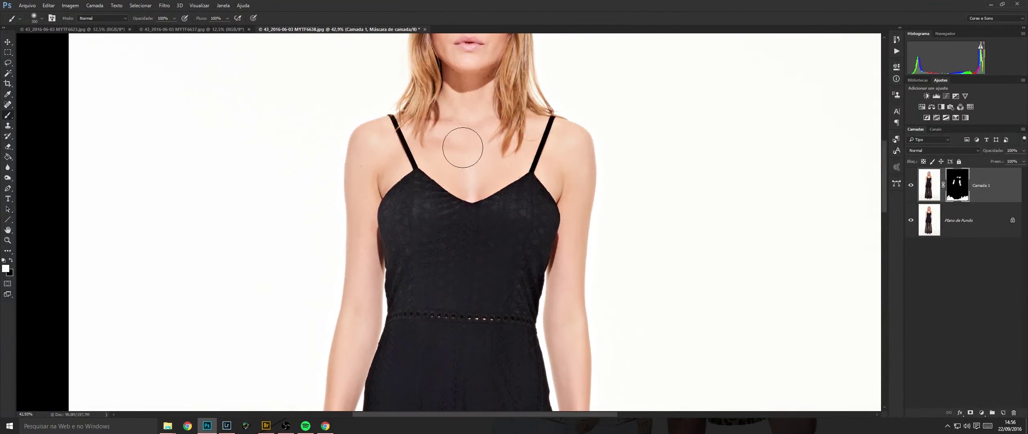
Paint white on the Camada 1 mask over the model's upper arm, chest and face, reducing the brush for the face.
drag(360, 164, 358, 193)
click(452, 123)
key(bracketleft)
scroll(543, 155, up, 3)
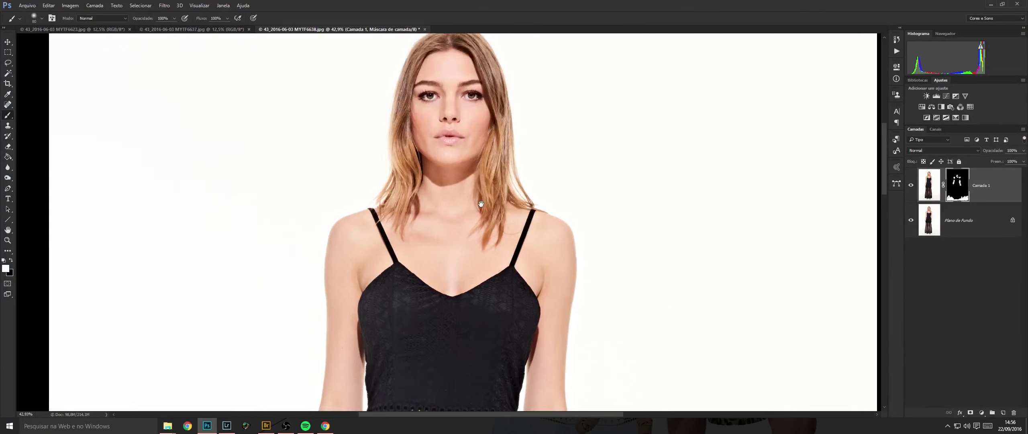
key(e)
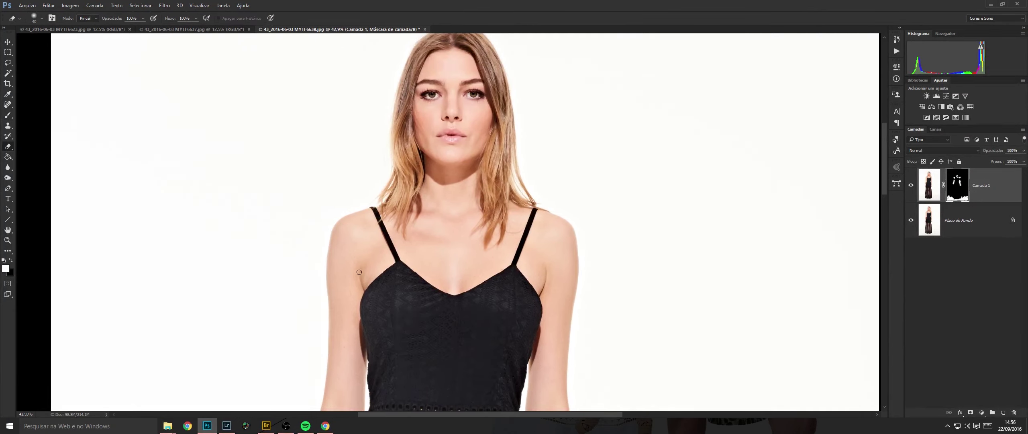
drag(447, 137, 436, 215)
key(b)
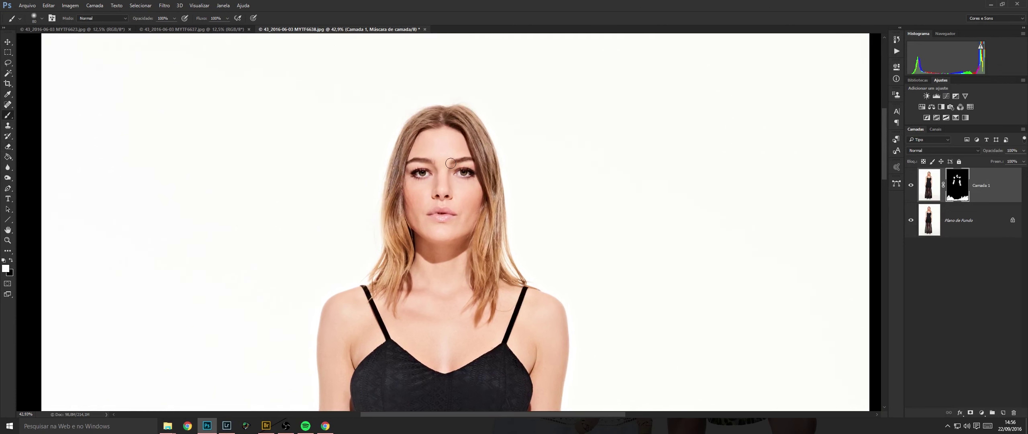
drag(446, 159, 462, 153)
key(bracketleft)
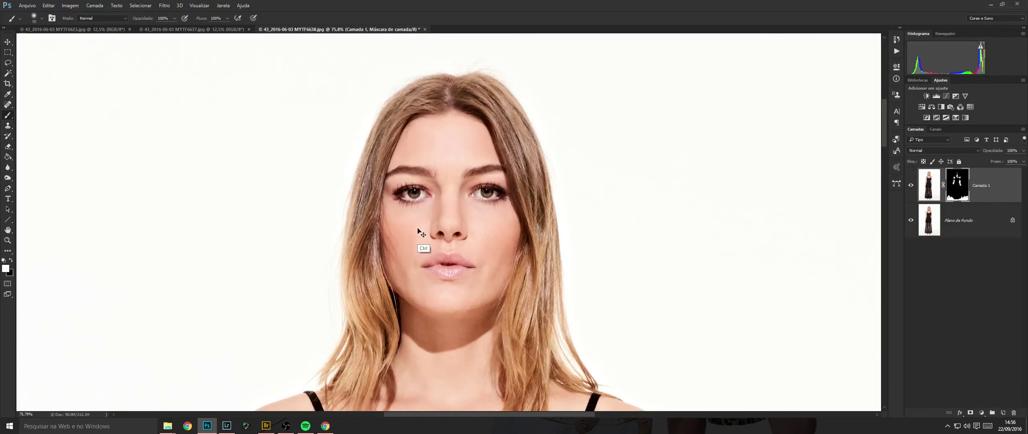
Merge Camada 1 into the background, and save and close MYTF6638.jpg.
key(ctrl+e)
key(ctrl+s)
key(ctrl+w)
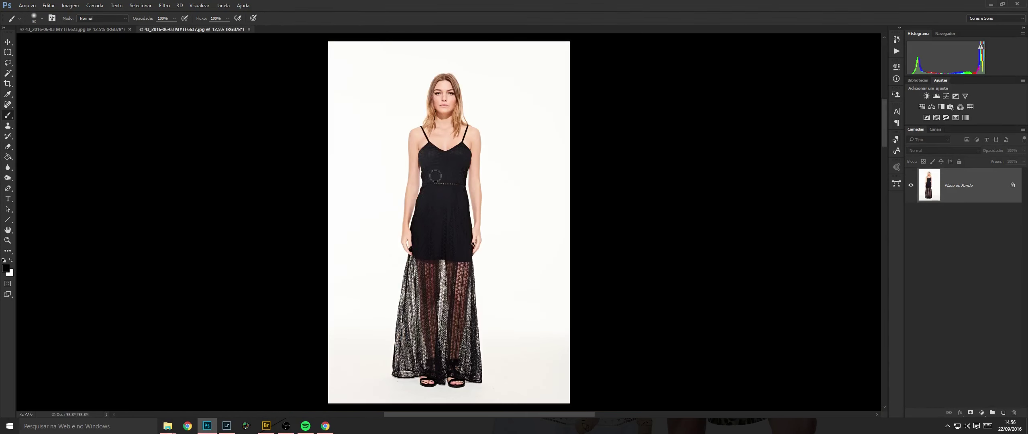
Duplicate the background of MYTF6637.jpg as Camada 1 with a black mask, and paint the floor around the hem white with an enlarged brush.
key(ctrl+j)
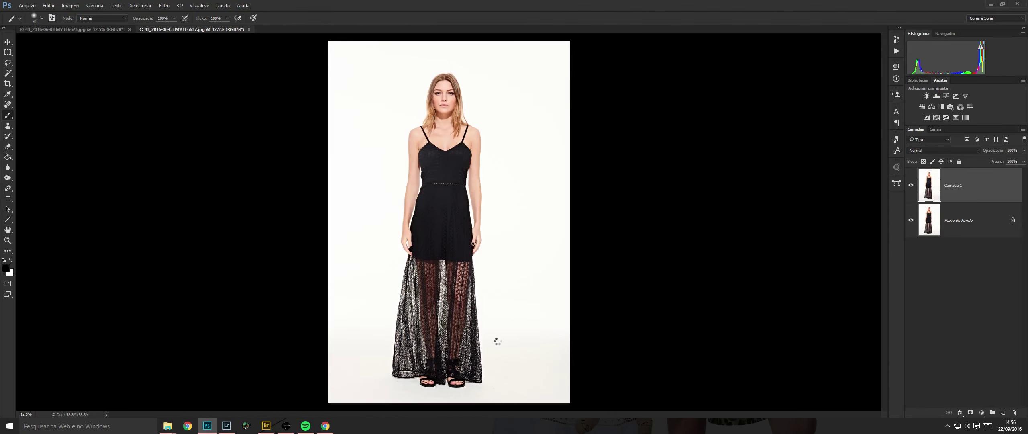
mouse_move(457, 358)
mouse_down()
mouse_move(543, 348)
mouse_move(448, 196)
mouse_up()
key(bracketright)
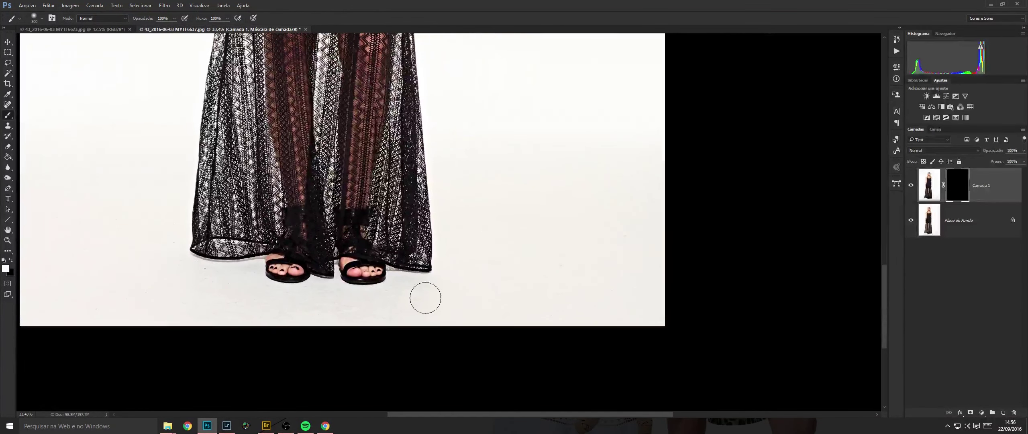
drag(483, 249, 498, 269)
drag(351, 307, 639, 229)
Paint white on the Camada 1 mask of MYTF6637.jpg over both of the model's arms.
mouse_move(471, 200)
mouse_down()
mouse_move(412, 249)
mouse_move(444, 120)
mouse_move(493, 247)
mouse_move(509, 198)
mouse_move(384, 396)
mouse_move(389, 410)
mouse_up()
drag(477, 155, 469, 348)
mouse_move(391, 158)
mouse_down()
mouse_move(370, 190)
mouse_move(389, 56)
mouse_up()
mouse_move(587, 98)
mouse_down()
mouse_move(573, 106)
mouse_move(594, 233)
mouse_up()
drag(563, 107, 565, 292)
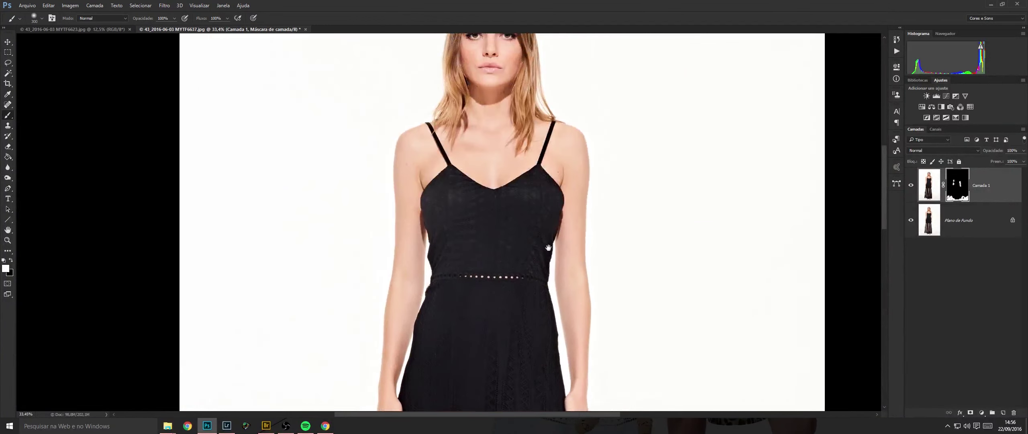
Reduce the brush and paint white on the mask over the model's chest, neck and face in MYTF6637.jpg.
scroll(546, 160, up, 4)
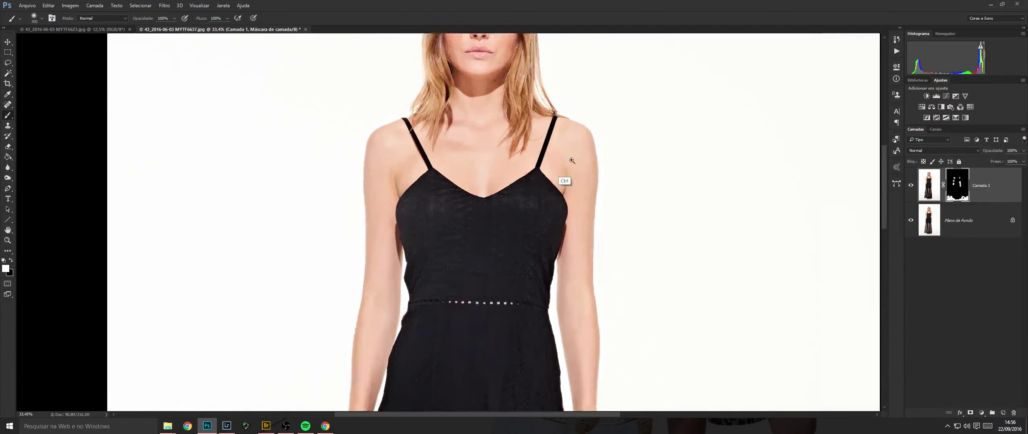
drag(437, 89, 451, 189)
key(bracketleft)
key(bracketleft)
key(bracketleft)
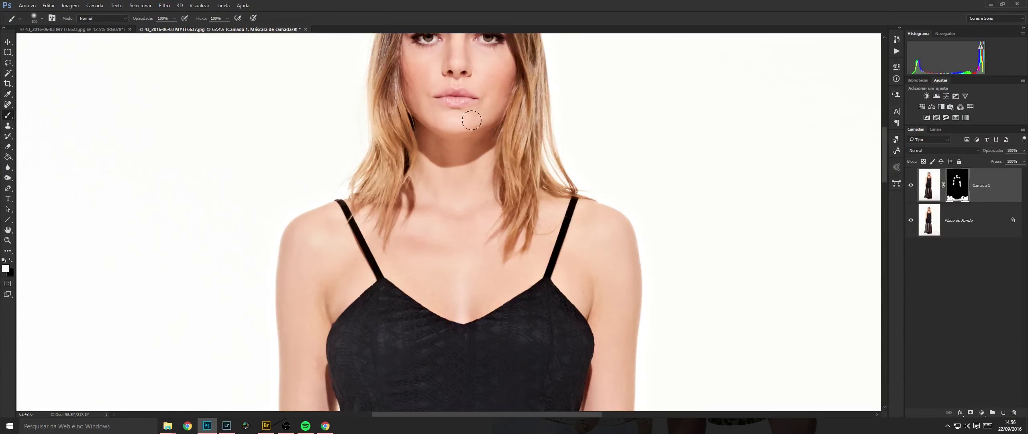
drag(485, 123, 492, 228)
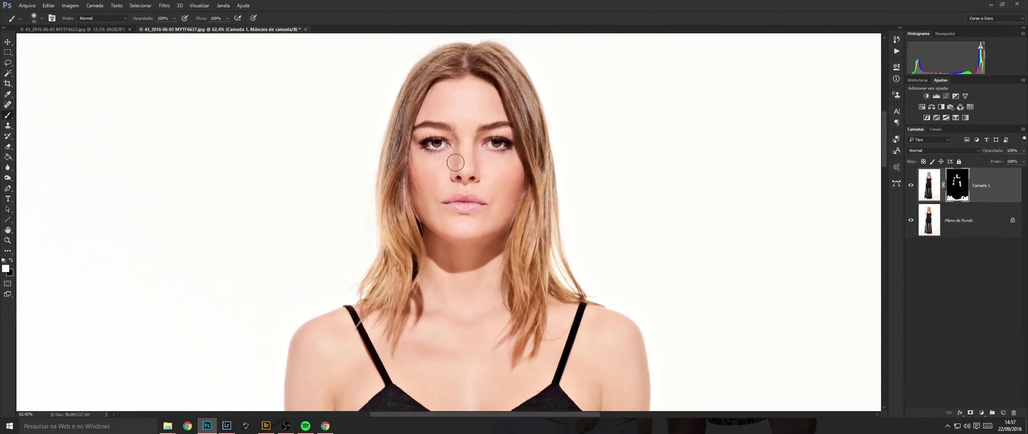
Merge Camada 1 into the background, and save and close MYTF6637.jpg.
key(ctrl+e)
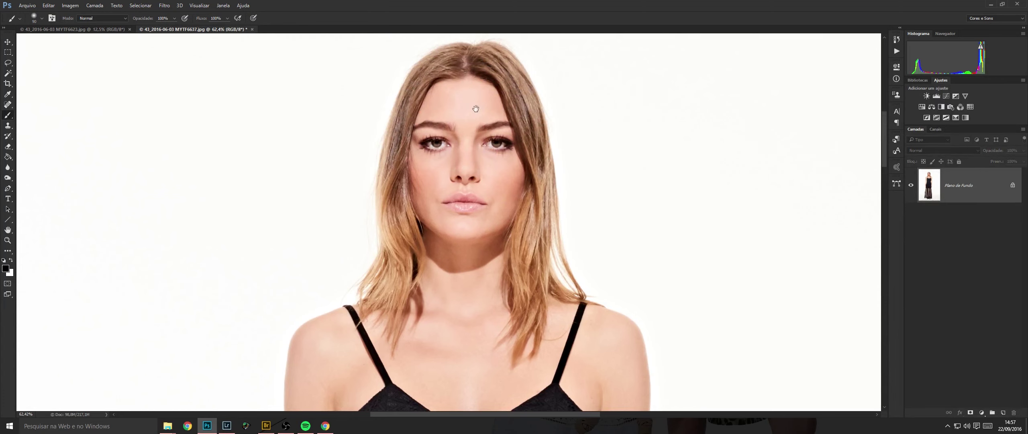
drag(483, 311, 512, 145)
key(ctrl+s)
key(ctrl+w)
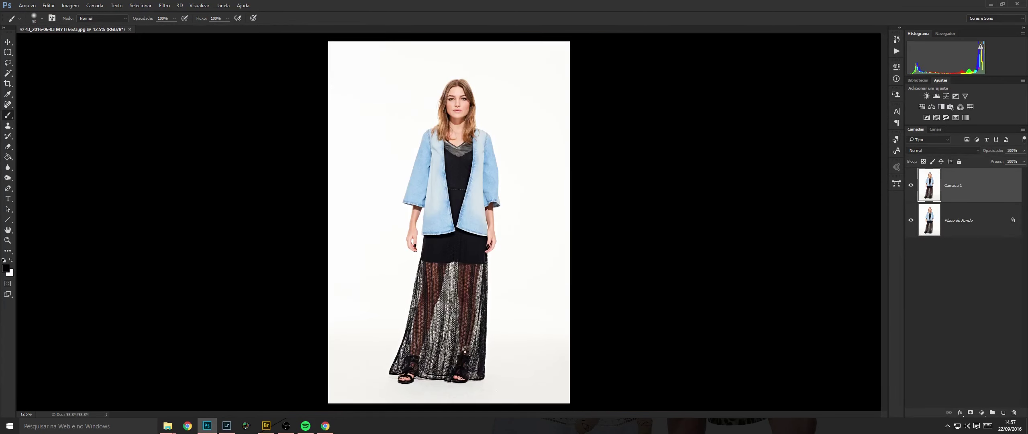
Add a black mask to Camada 1 of MYTF6623.jpg and paint the floor around the hem and sandals white with an enlarged brush.
key(])
key(])
drag(446, 348, 594, 382)
drag(615, 402, 608, 218)
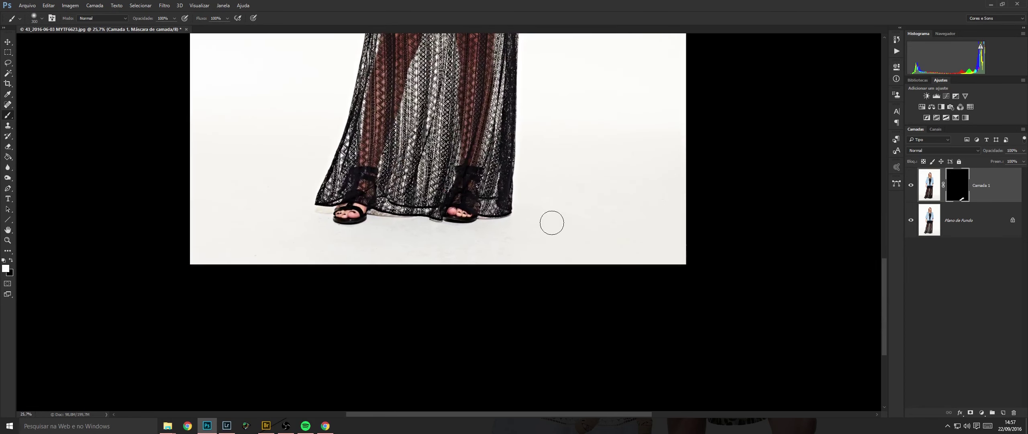
key(bracketright)
key(bracketright)
drag(203, 240, 436, 276)
Paint white on the MYTF6623.jpg mask over both forearms and hands below the denim sleeves, using a smaller brush.
drag(534, 106, 514, 292)
drag(413, 103, 425, 205)
key(bracketleft)
key(bracketleft)
key(bracketleft)
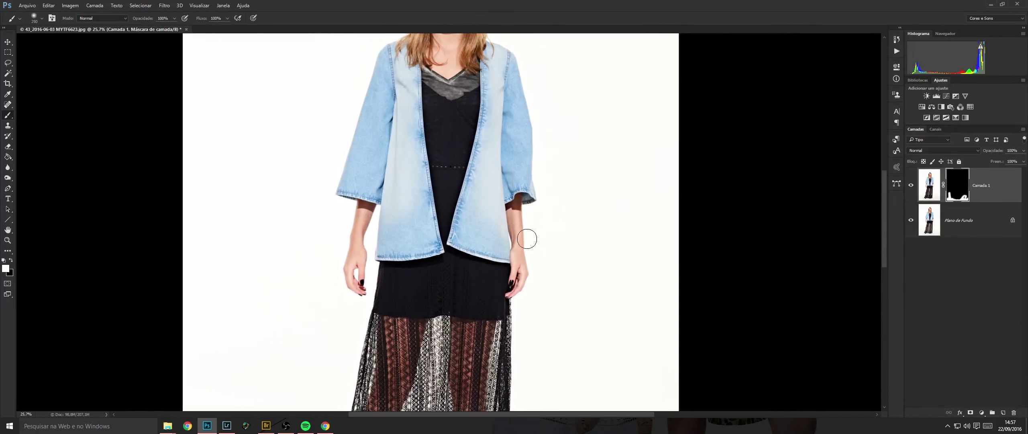
drag(448, 99, 413, 213)
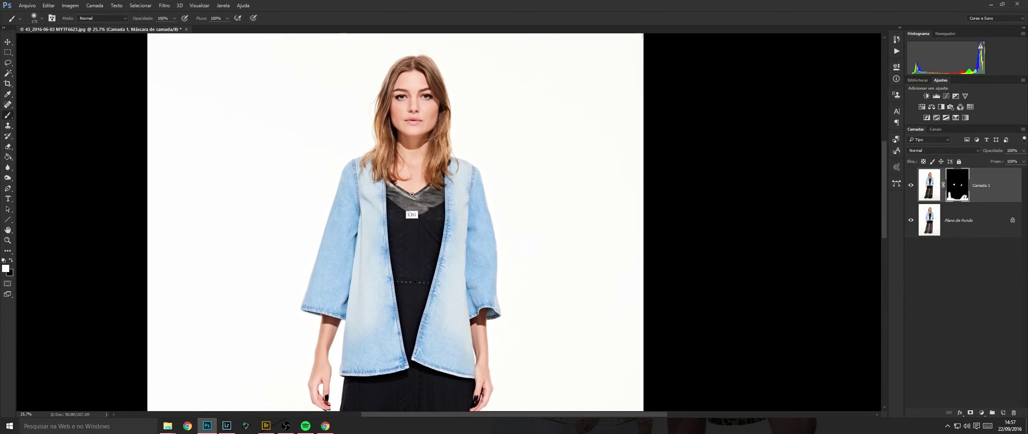
Paint white on the MYTF6623.jpg mask over the model's neckline and face, reducing the brush size further.
drag(409, 173, 438, 123)
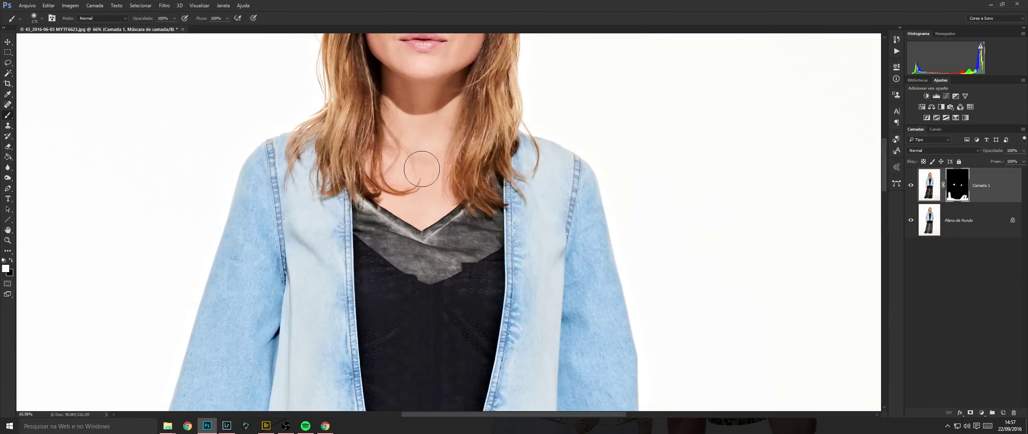
scroll(421, 168, up, 3)
key(bracketleft)
key(bracketleft)
key(bracketleft)
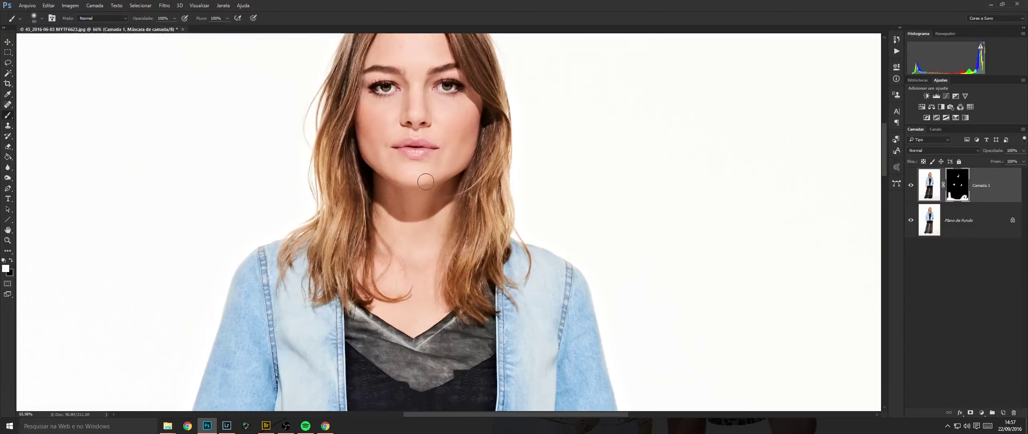
scroll(414, 87, up, 3)
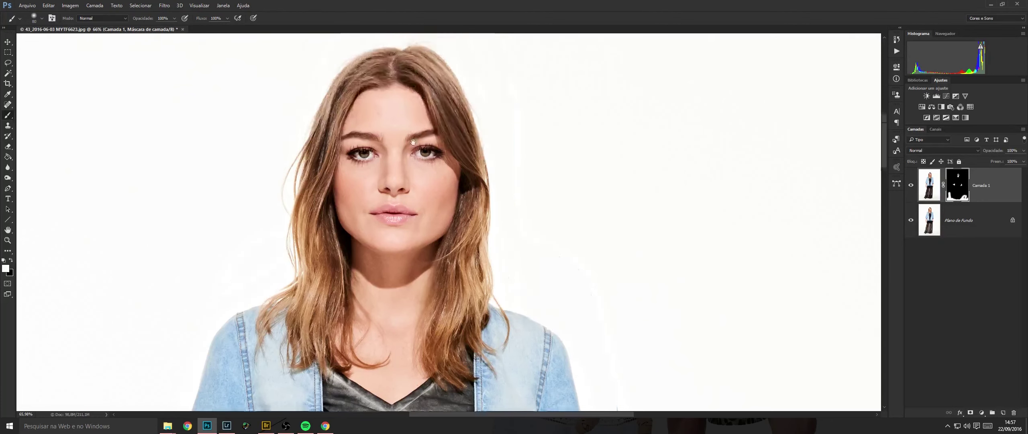
Merge Camada 1 into the background, and save and close MYTF6623.jpg.
key(ctrl+e)
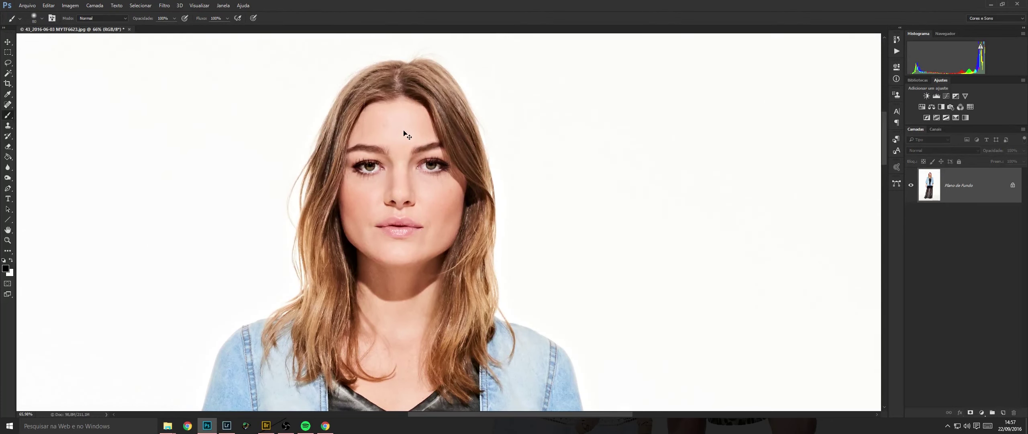
key(ctrl+s)
key(ctrl+w)
Switch to Adobe Bridge, go to the folder 502VE000160, and open all its photos in Photoshop.
key(alt+Tab)
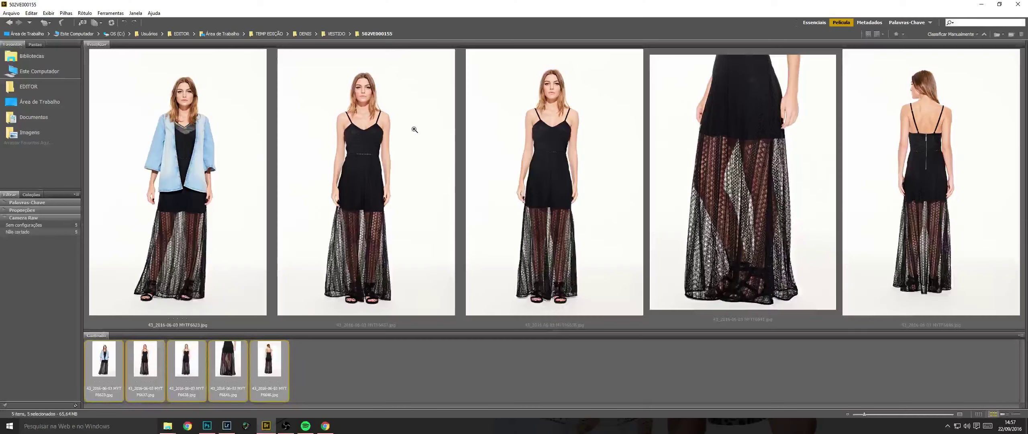
key(ctrl+Up)
key(Right)
key(ctrl+Down)
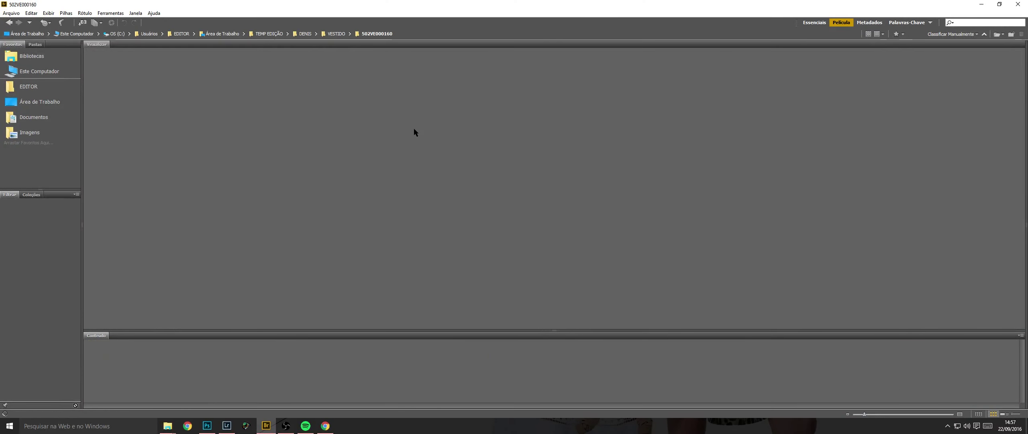
key(ctrl+a)
key(ctrl+o)
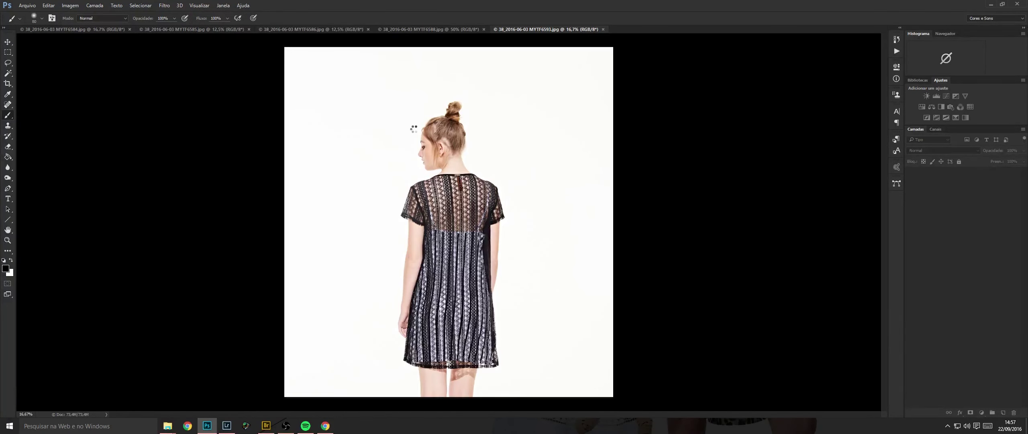
Duplicate the background of MYTF6596.jpg as Camada 1 with a black mask, and paint white over the legs with an enlarged brush.
key(ctrl+j)
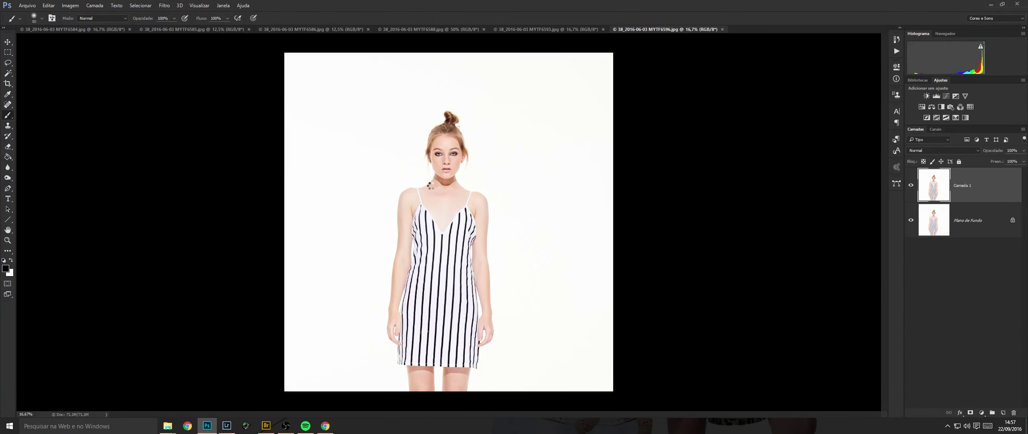
scroll(449, 191, up, 3)
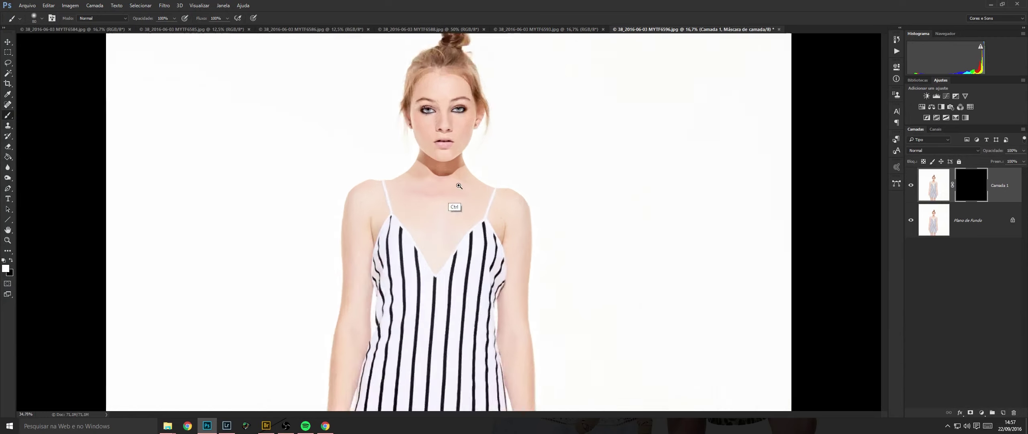
drag(461, 313, 457, 108)
drag(403, 362, 438, 111)
key(bracketright)
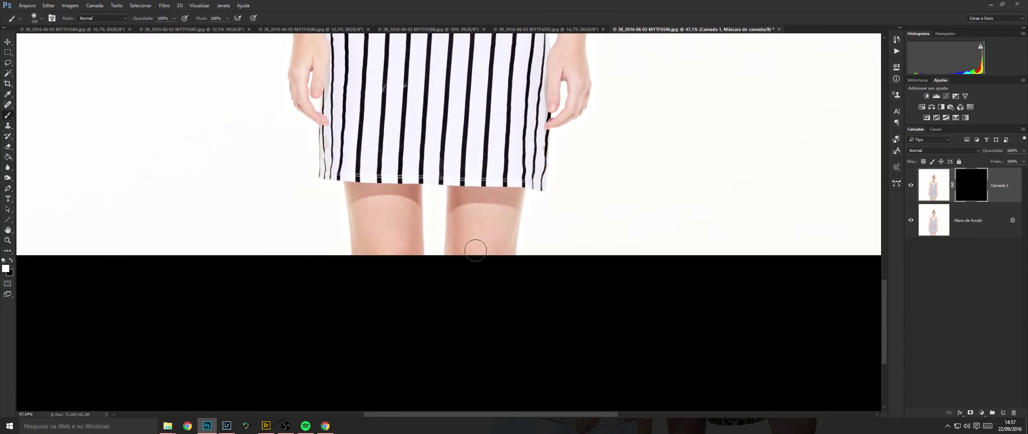
key(bracketright)
key(bracketright)
key(bracketright)
key(bracketright)
mouse_move(392, 214)
mouse_down()
mouse_move(427, 249)
mouse_move(464, 217)
mouse_up()
Paint white on the Camada 1 mask of MYTF6596.jpg over both arms, the hands, the shoulders and the upper chest.
mouse_move(540, 93)
mouse_down()
mouse_move(516, 171)
mouse_move(514, 252)
mouse_up()
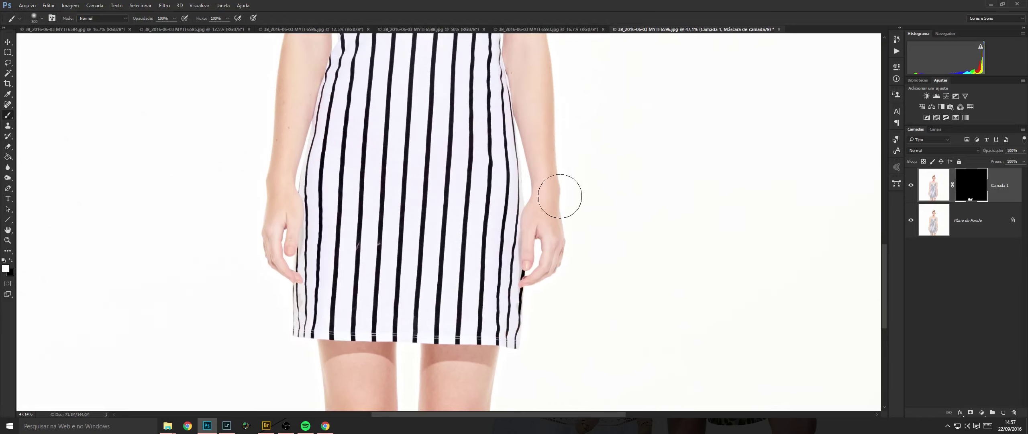
drag(546, 58, 546, 76)
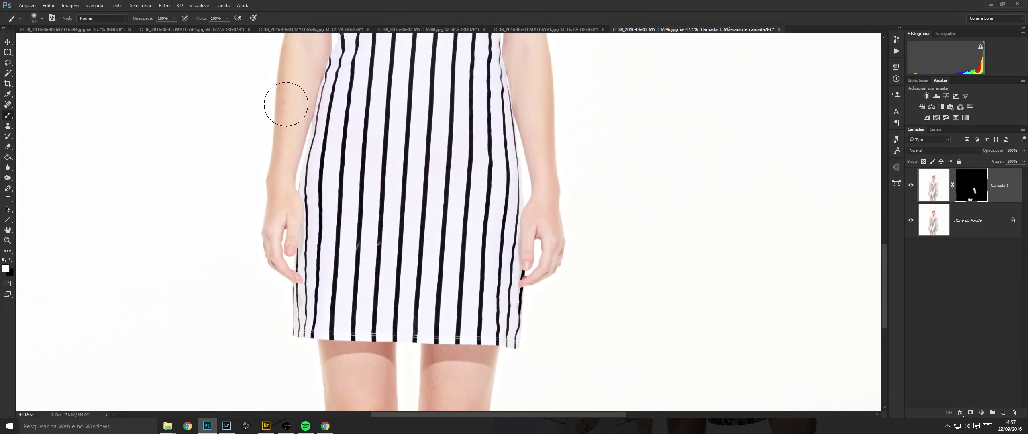
drag(292, 81, 272, 239)
mouse_move(341, 100)
mouse_down()
mouse_move(325, 278)
mouse_move(310, 277)
mouse_up()
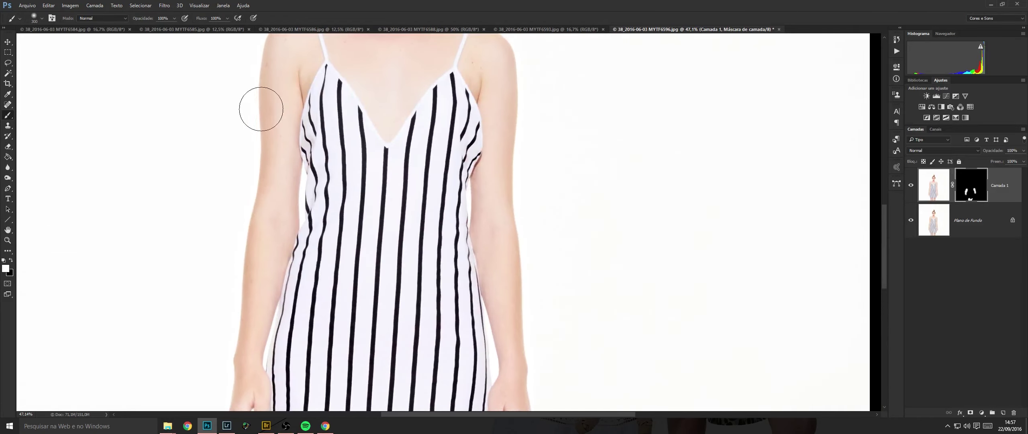
drag(260, 109, 261, 97)
drag(343, 60, 317, 175)
drag(340, 149, 249, 160)
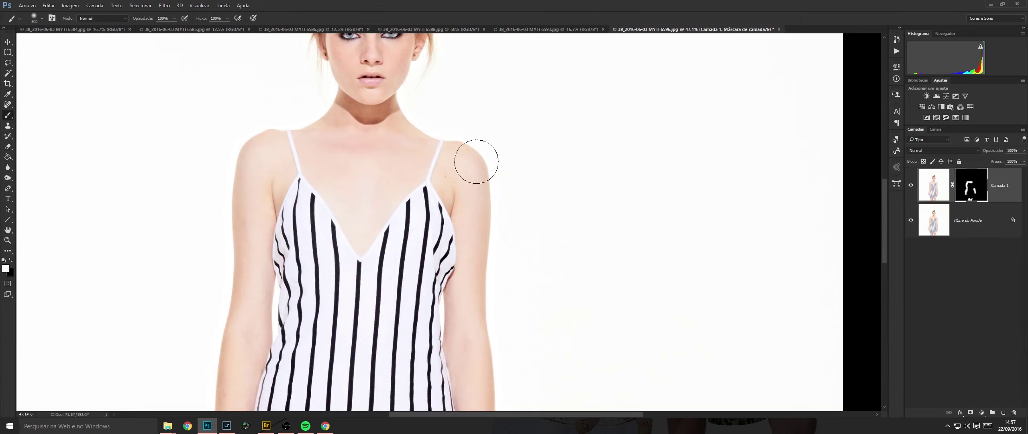
drag(476, 161, 467, 174)
Reduce the brush and paint white on the MYTF6596.jpg mask over the model's cheeks, chin and forehead.
mouse_move(360, 89)
mouse_down()
mouse_move(357, 188)
mouse_move(405, 196)
mouse_up()
key(bracketleft)
key(bracketleft)
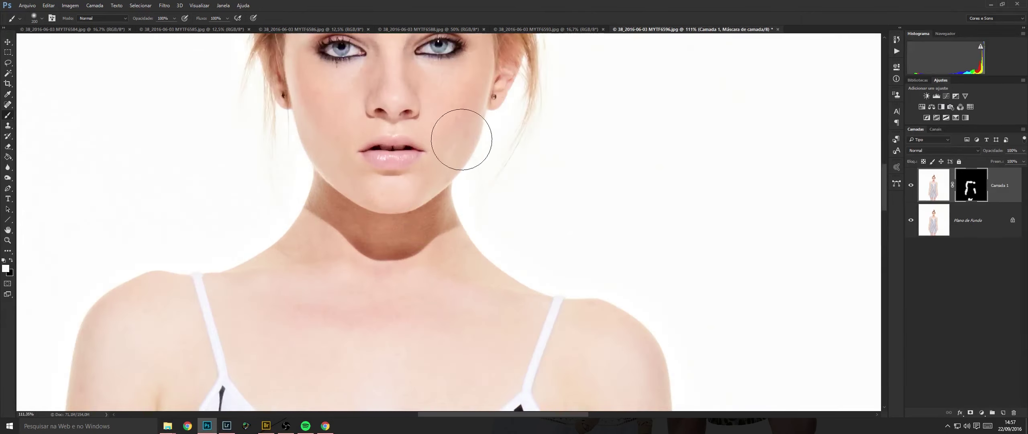
drag(462, 139, 463, 142)
key(bracketleft)
key(bracketleft)
drag(314, 96, 337, 163)
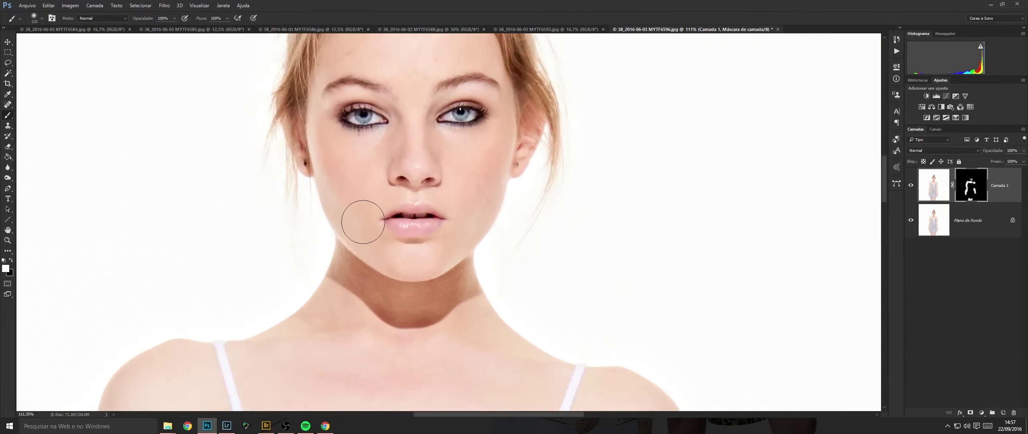
drag(371, 102, 375, 203)
mouse_move(422, 161)
mouse_down()
mouse_move(441, 136)
mouse_move(419, 215)
mouse_move(427, 148)
mouse_move(447, 160)
mouse_move(424, 269)
mouse_up()
ctrl+drag(537, 254, 476, 254)
Merge Camada 1 into the background, and save and close MYTF6596.jpg.
key(ctrl+e)
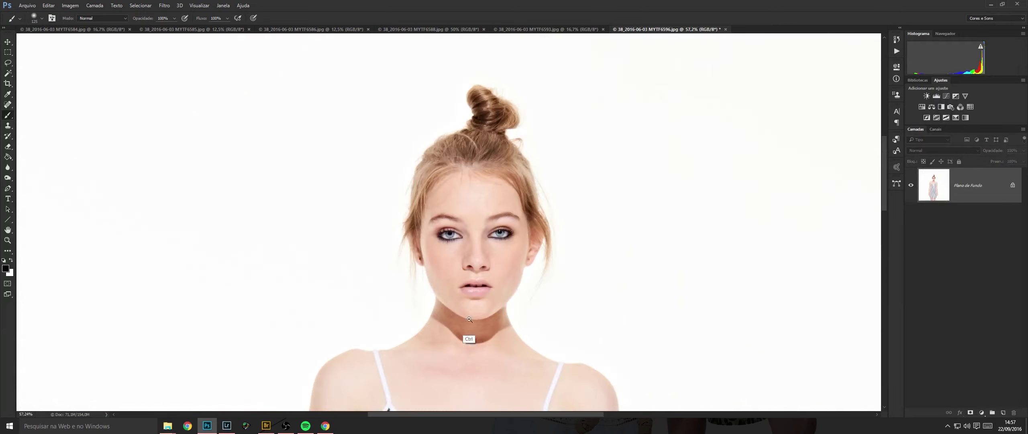
key(ctrl+s)
key(ctrl+w)
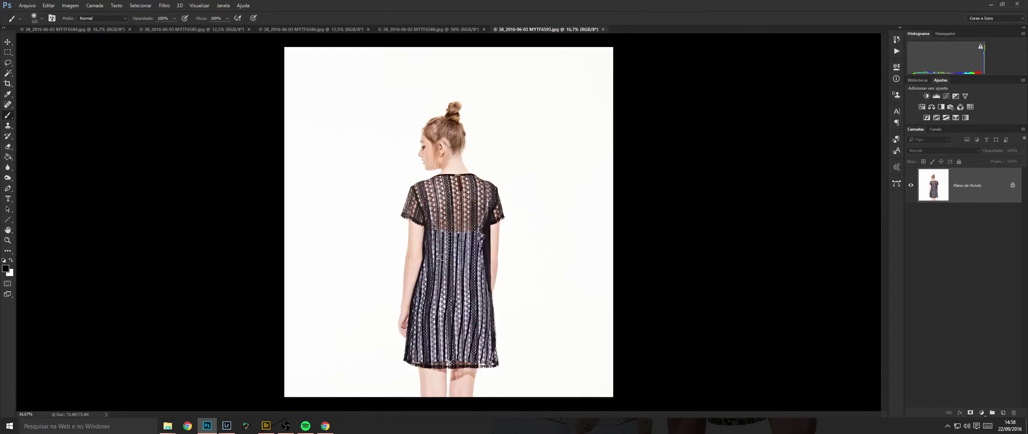
Duplicate the background of the back-view dress photo as Camada 1 with a black mask, and paint white over the legs.
key(ctrl+j)
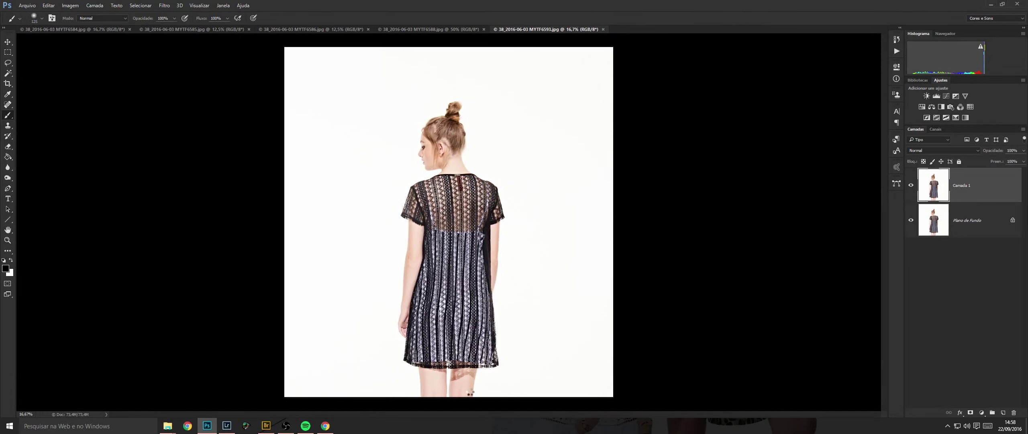
mouse_move(429, 378)
ctrl+mouse_down()
mouse_move(528, 381)
mouse_move(456, 200)
ctrl+mouse_up()
key(])
drag(388, 258, 364, 237)
drag(424, 109, 421, 332)
mouse_move(403, 134)
mouse_down()
mouse_move(397, 215)
mouse_move(410, 263)
mouse_up()
Reduce the brush and paint white on the back-view photo's Camada 1 mask over both arms, the neck and the cheek.
key([)
key([)
key([)
key([)
key([)
drag(330, 163, 315, 161)
drag(318, 133, 302, 290)
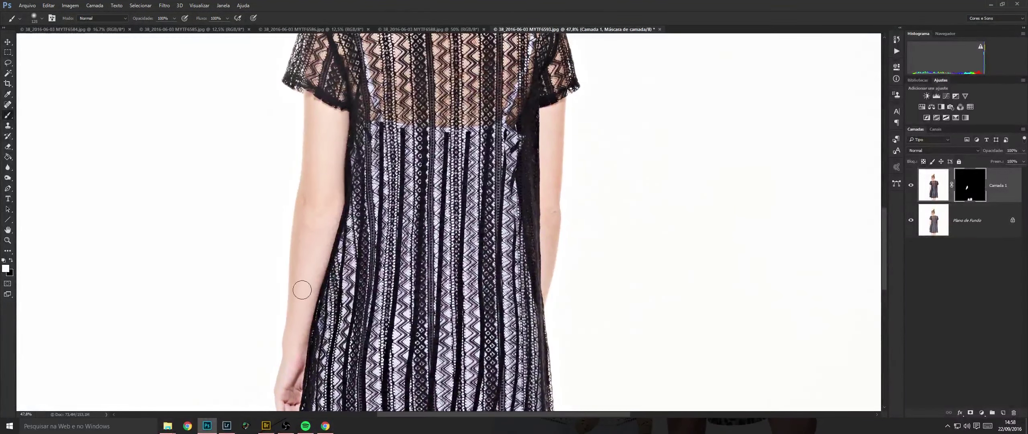
drag(513, 130, 494, 337)
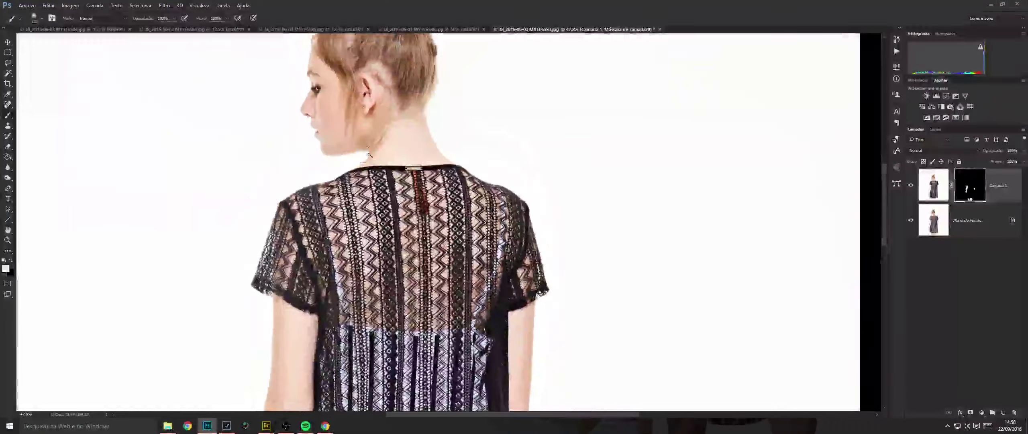
mouse_move(386, 141)
mouse_down()
mouse_move(447, 124)
mouse_move(369, 163)
mouse_move(357, 260)
mouse_up()
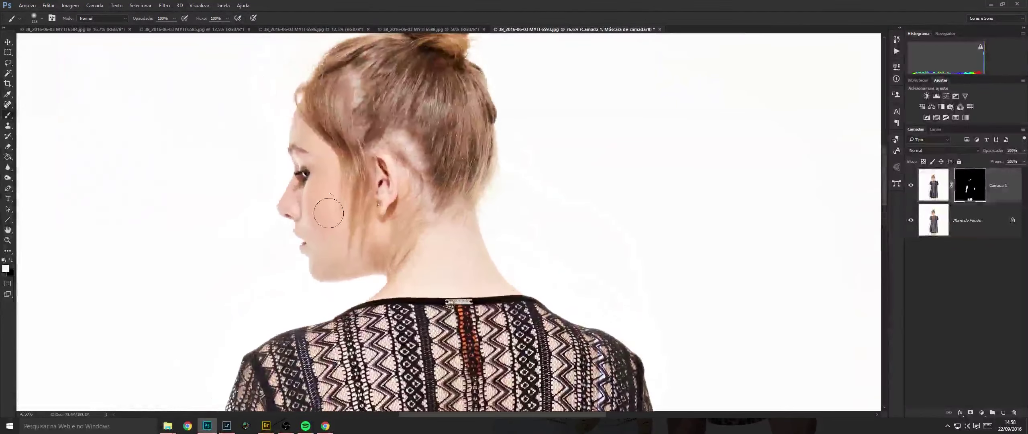
Merge Camada 1 into the background of the back-view photo, and save and close it.
key(x)
key(ctrl+e)
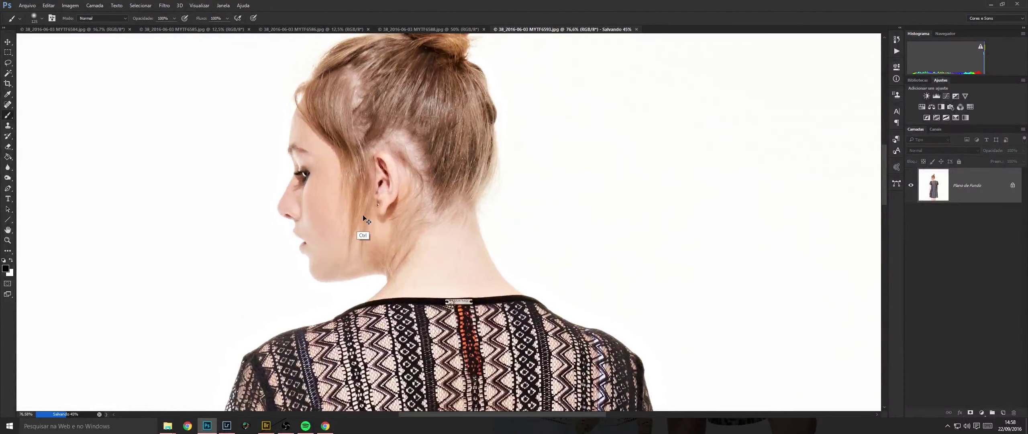
key(ctrl+w)
Give the Camada 1 copy in MYTF6588.jpg a black mask, and paint white over the arm and neck.
key(x)
key(ctrl+i)
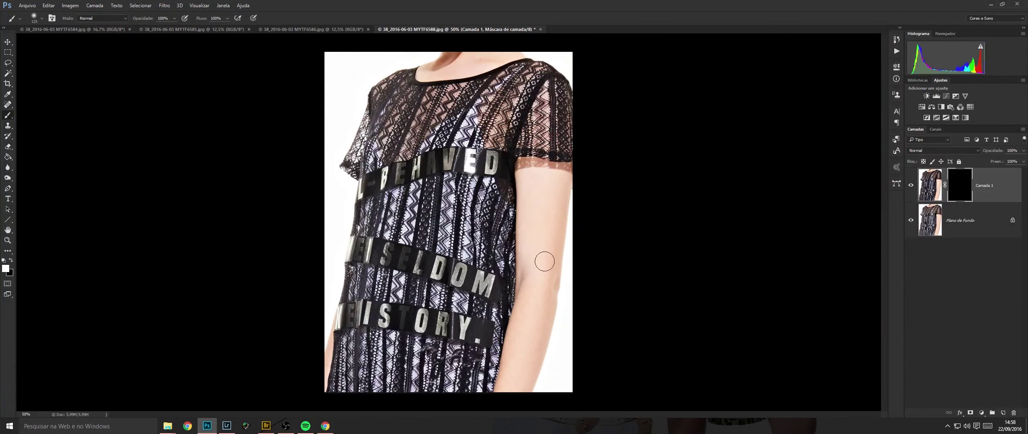
drag(545, 261, 542, 254)
scroll(467, 155, up, 3)
drag(467, 155, 442, 336)
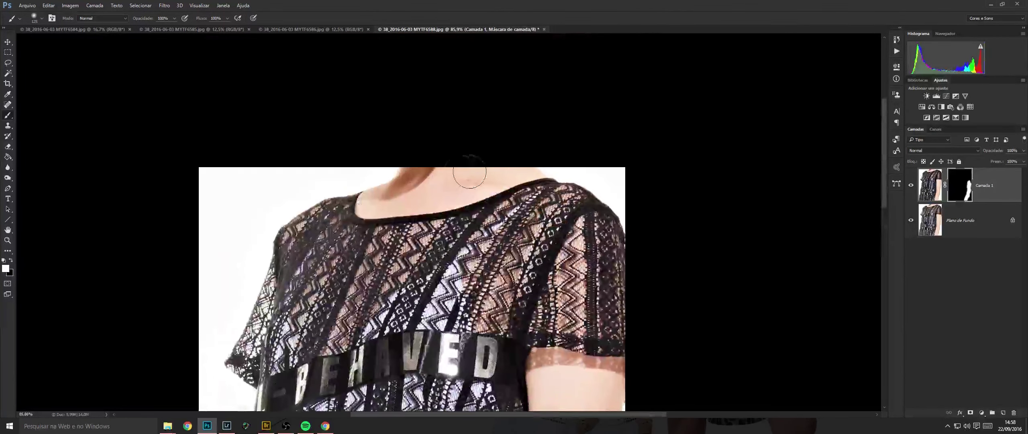
Merge Camada 1 into the background of MYTF6588.jpg, and save and close the photo.
key(ctrl+e)
key(ctrl+w)
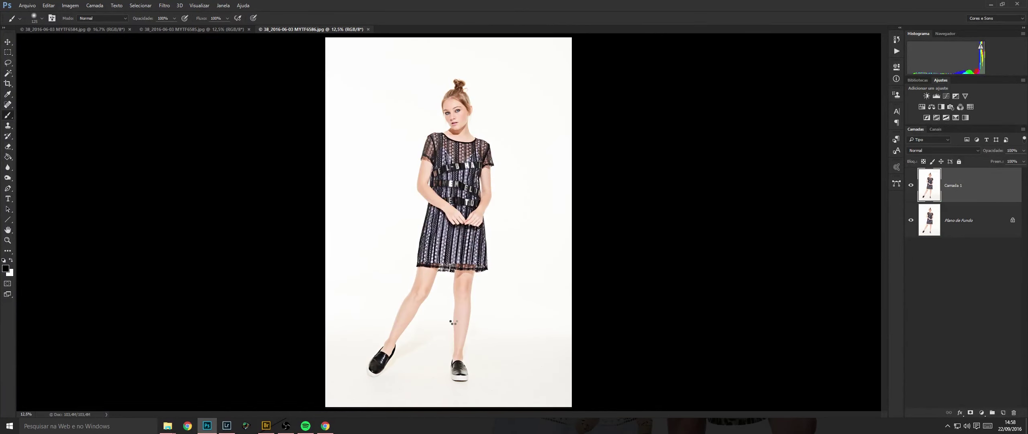
Add a black mask to Camada 1 in MYTF6586.jpg, and paint white over the floor around the shoes with an enlarged brush.
drag(429, 325, 499, 293)
drag(500, 291, 399, 135)
key(bracketright)
key(bracketright)
key(bracketright)
key(bracketright)
drag(520, 309, 642, 255)
key(bracketright)
key(bracketright)
key(bracketright)
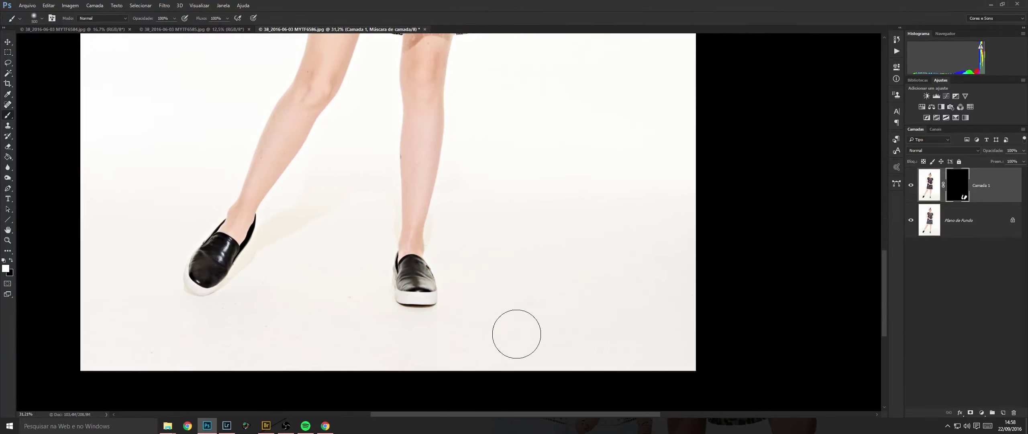
mouse_move(267, 332)
mouse_down()
mouse_move(277, 291)
mouse_move(211, 351)
mouse_move(326, 353)
mouse_move(341, 341)
mouse_up()
Paint white on the Camada 1 mask of MYTF6586.jpg over both legs.
drag(342, 169, 338, 291)
mouse_move(411, 265)
mouse_down()
mouse_move(390, 280)
mouse_move(319, 204)
mouse_move(256, 298)
mouse_move(358, 272)
mouse_move(424, 220)
mouse_move(421, 197)
mouse_move(434, 179)
mouse_move(291, 244)
mouse_move(442, 312)
mouse_up()
key(space)
drag(417, 89, 386, 286)
Reduce the brush and paint white on the MYTF6586.jpg mask over both arms and the hands.
key(bracketleft)
key(bracketleft)
key(bracketleft)
key(bracketleft)
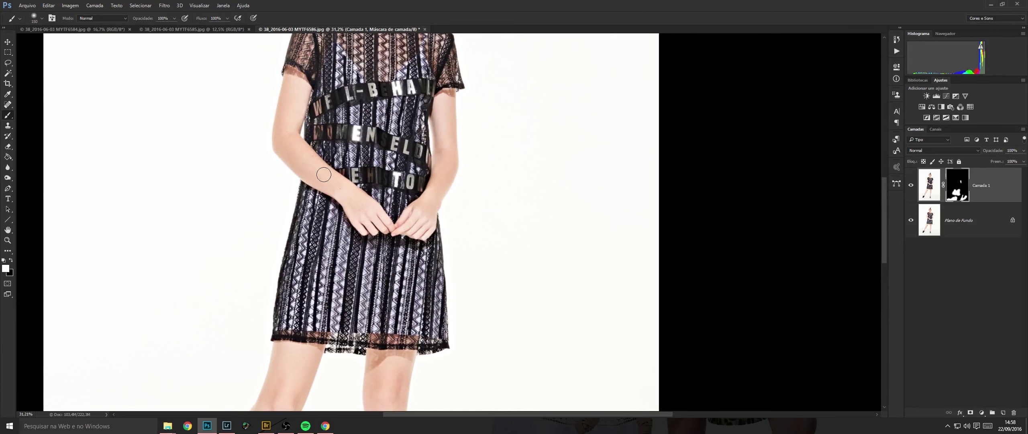
drag(335, 186, 388, 209)
key(space)
drag(404, 98, 405, 265)
Paint white on the MYTF6586.jpg mask over the neck, upper chest and face, using a smaller brush for the face.
key(ctrl+space)
mouse_move(357, 179)
mouse_down()
mouse_move(413, 176)
mouse_move(449, 159)
mouse_up()
key(space)
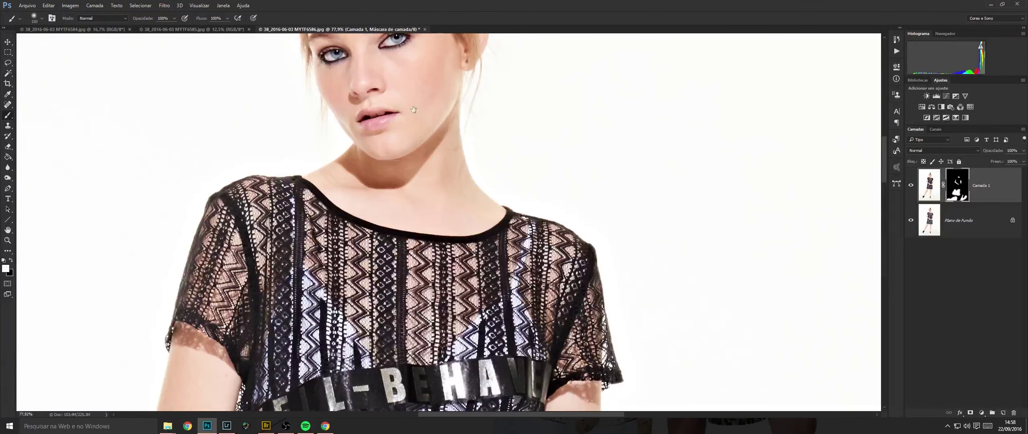
drag(422, 77, 414, 178)
key(bracketleft)
key(bracketleft)
key(bracketleft)
key(bracketleft)
key(bracketleft)
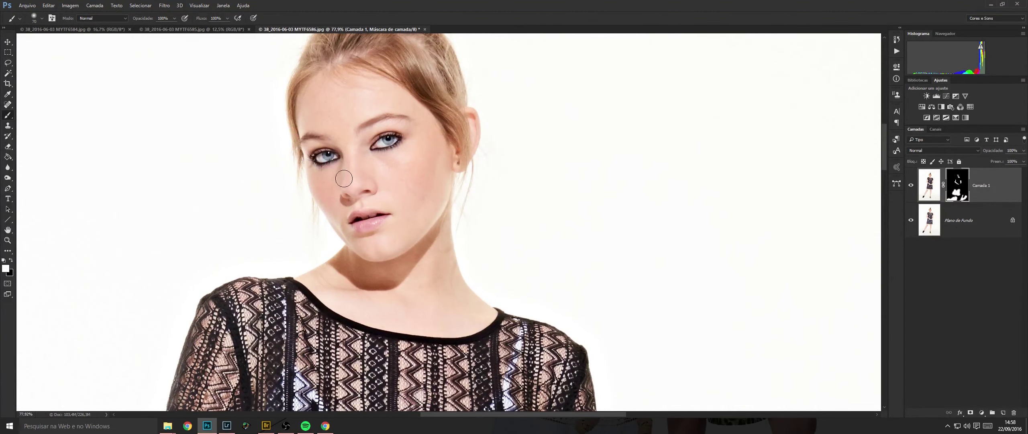
Merge the layers of MYTF6586.jpg into the background, and save and close the photo.
key(ctrl+shift+e)
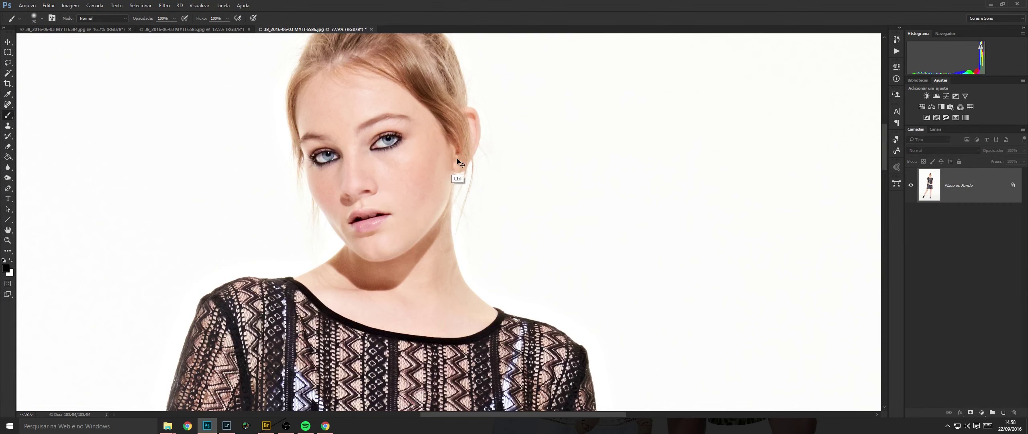
key(ctrl+s)
key(ctrl+w)
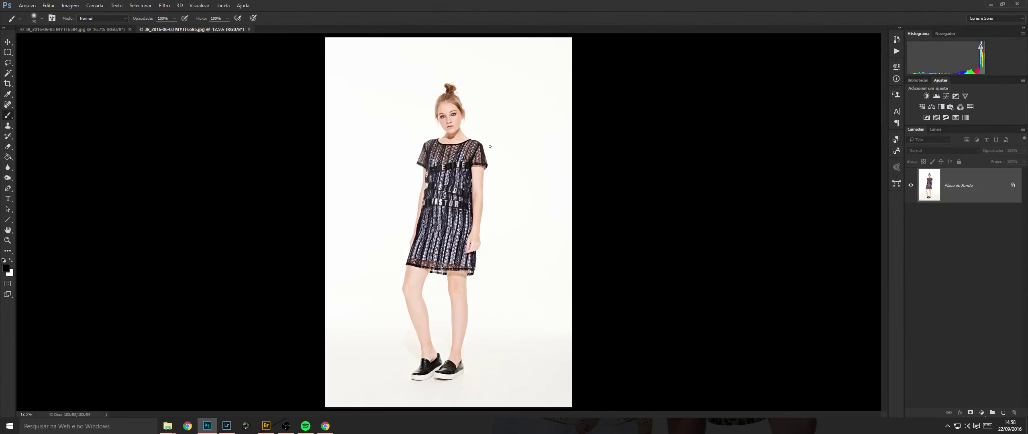
Duplicate the background of MYTF6585.jpg as Camada 1 with a black mask, and paint white over the legs.
key(ctrl+j)
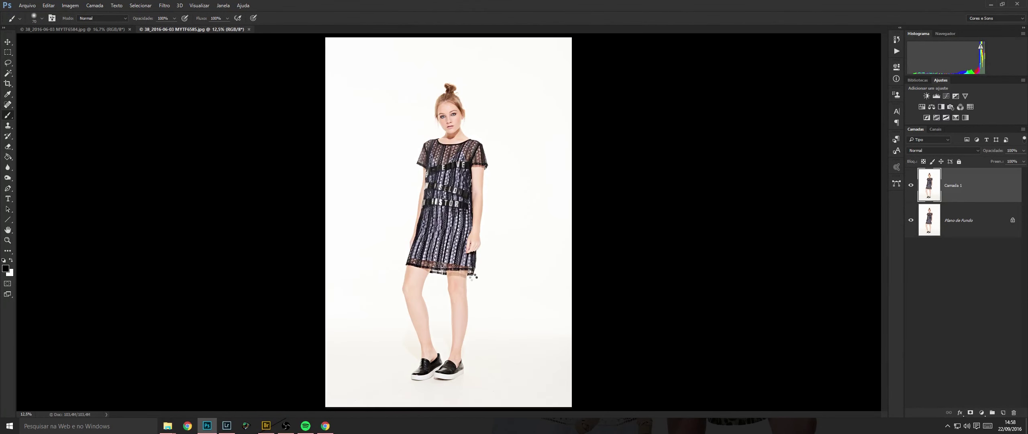
drag(450, 304, 497, 307)
drag(496, 307, 417, 135)
key(bracketright)
mouse_move(380, 86)
mouse_down()
mouse_move(413, 186)
mouse_move(414, 237)
mouse_up()
Enlarge the brush and paint white on the MYTF6585.jpg mask over the studio floor below and on both sides of the shoes.
key(bracketright)
key(bracketright)
key(bracketright)
key(bracketright)
drag(281, 254, 245, 80)
scroll(352, 251, down, 5)
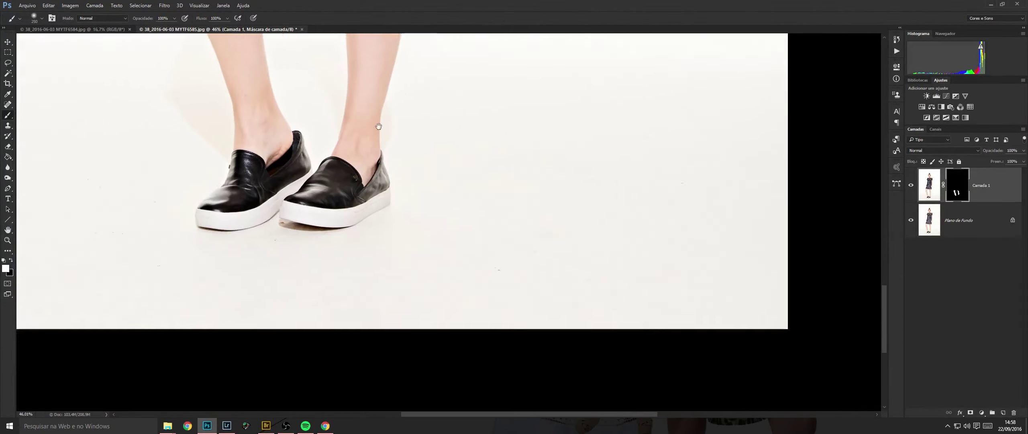
mouse_move(531, 298)
mouse_down()
mouse_move(755, 230)
mouse_move(345, 253)
mouse_up()
drag(242, 267, 402, 227)
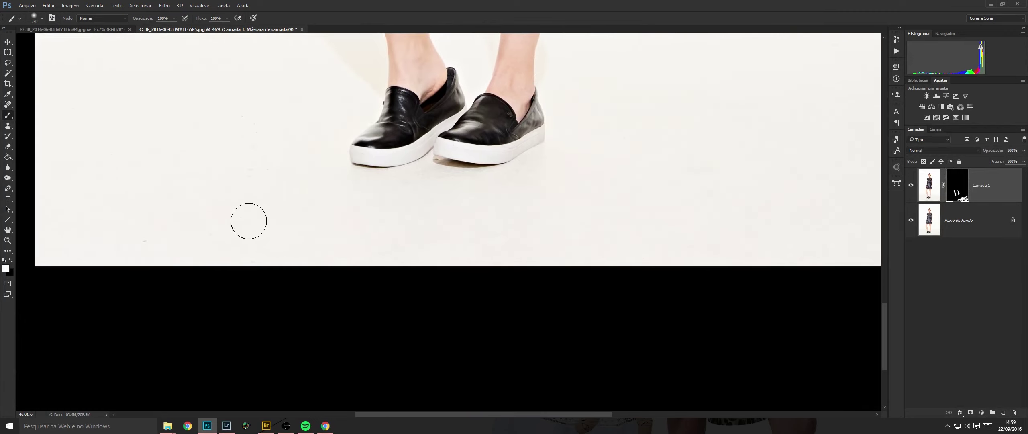
drag(242, 131, 360, 204)
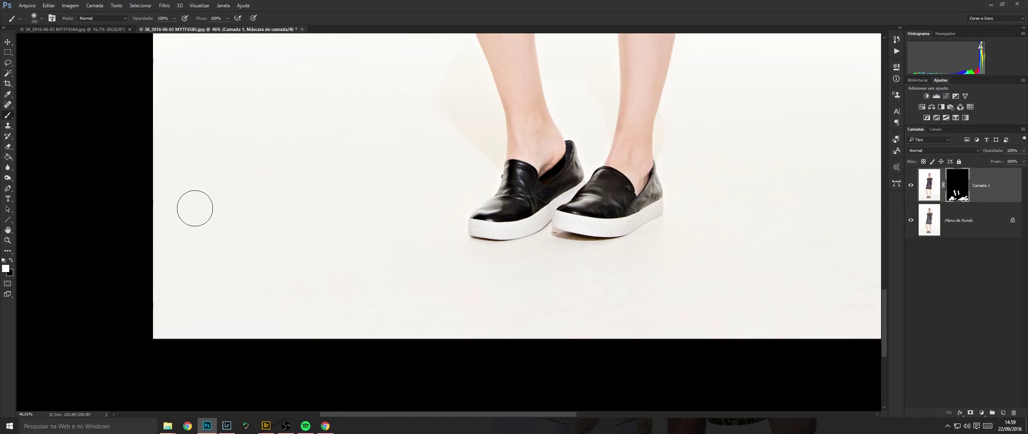
Reduce the brush and paint white on the Camada 1 mask of MYTF6585.jpg over both arms and the hands.
drag(505, 60, 425, 261)
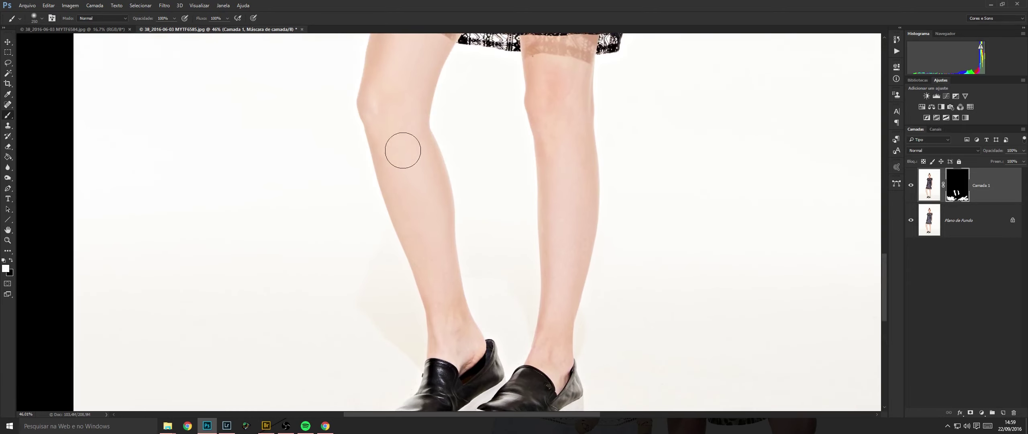
drag(473, 68, 451, 243)
drag(520, 96, 455, 261)
key(bracketleft)
key(bracketleft)
key(bracketleft)
drag(558, 133, 532, 265)
drag(518, 340, 521, 218)
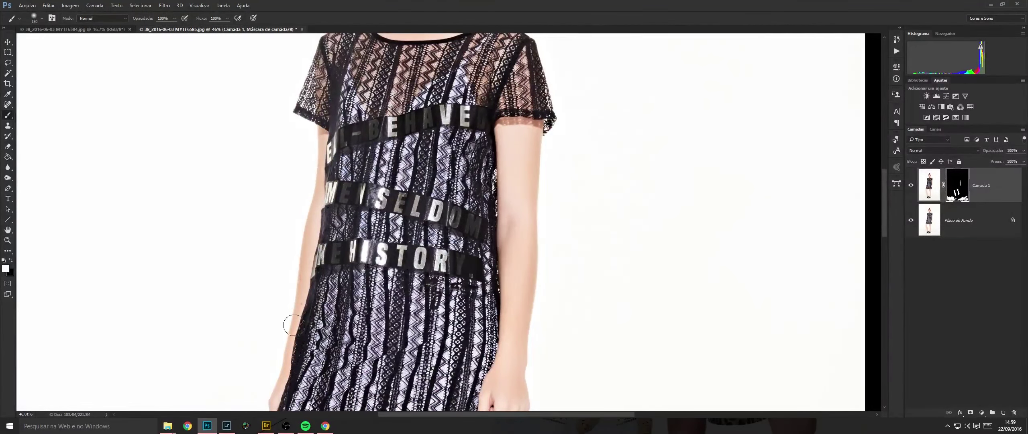
Paint white on the MYTF6585.jpg mask over the upper chest, neck and face with a reduced brush.
mouse_move(401, 45)
mouse_down()
mouse_move(375, 212)
mouse_move(454, 168)
mouse_move(413, 192)
mouse_up()
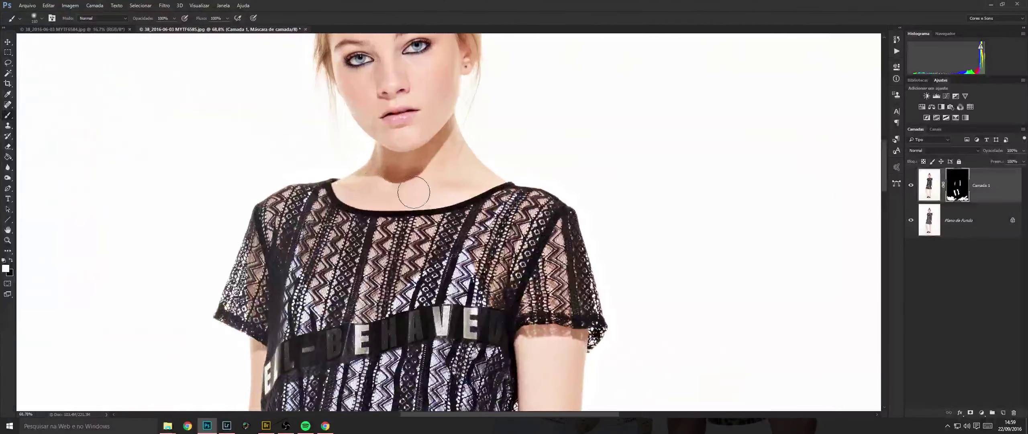
drag(409, 111, 422, 189)
key(bracketleft)
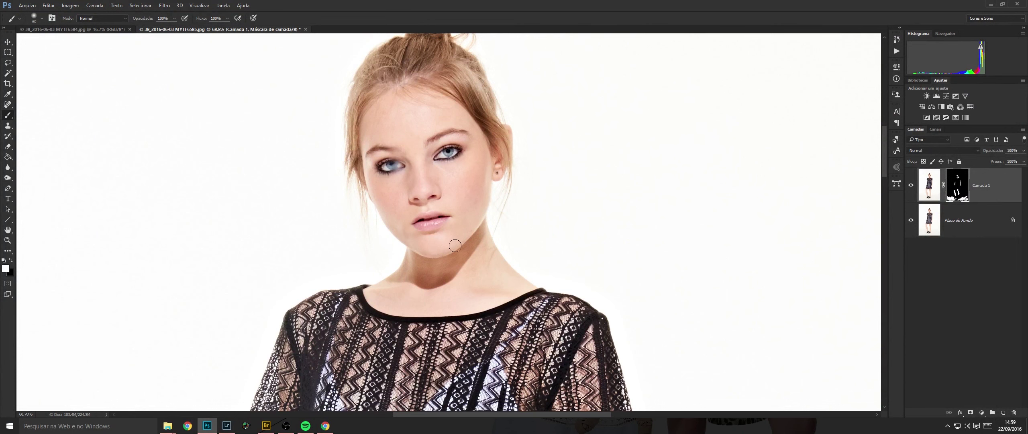
Merge Camada 1 into the background of MYTF6585.jpg and save the photo.
key(ctrl+shift+e)
key(ctrl+s)
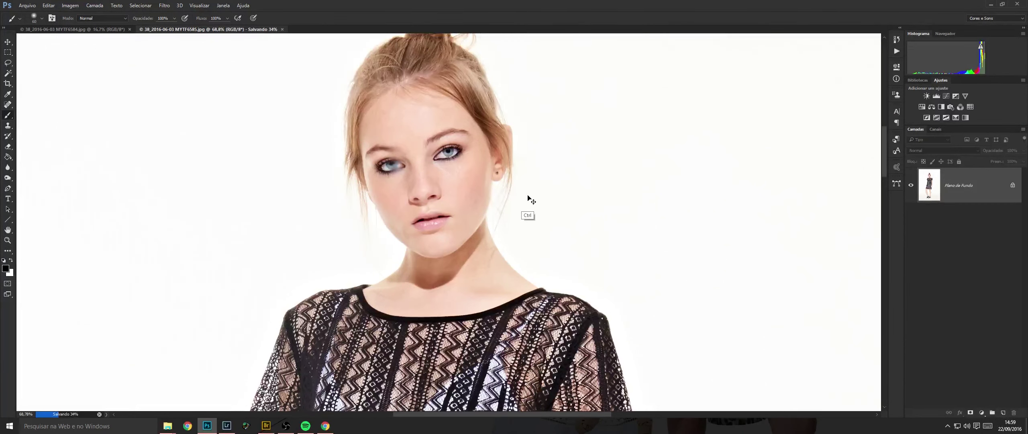
Undo the merge and the last strokes in MYTF6585.jpg, and make the Camada 1 mask active.
key(ctrl+alt+z)
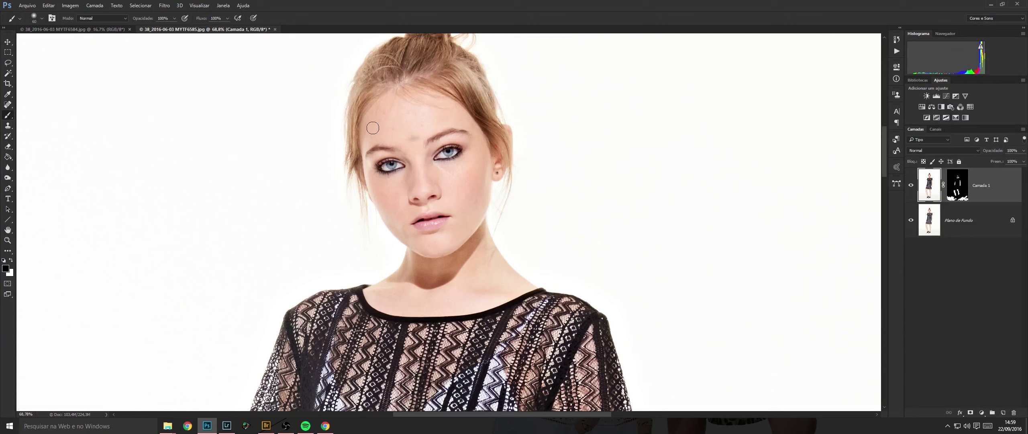
key(ctrl+alt+z)
key(ctrl)
key(ctrl+alt+z)
click(964, 186)
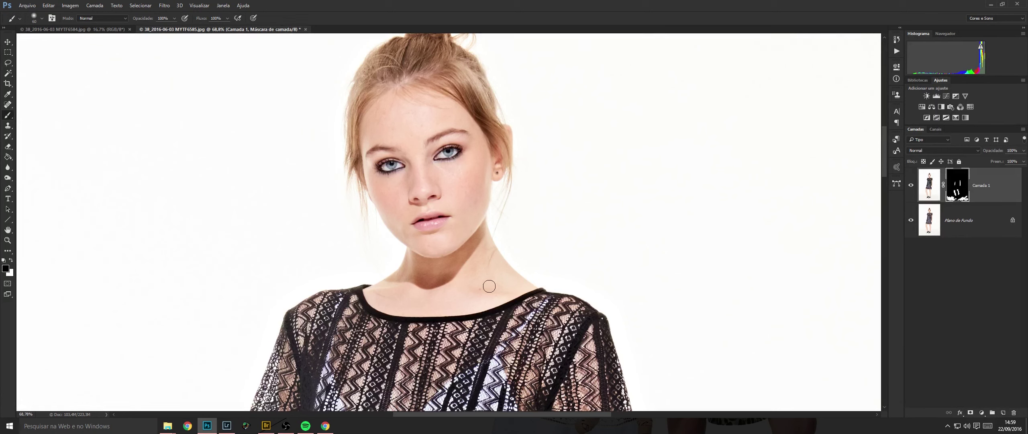
Merge Camada 1 in MYTF6585.jpg and spot-heal the skin marks at the base of the neck, on the forehead and on the chin.
key(ctrl+e)
key(j)
drag(474, 289, 487, 289)
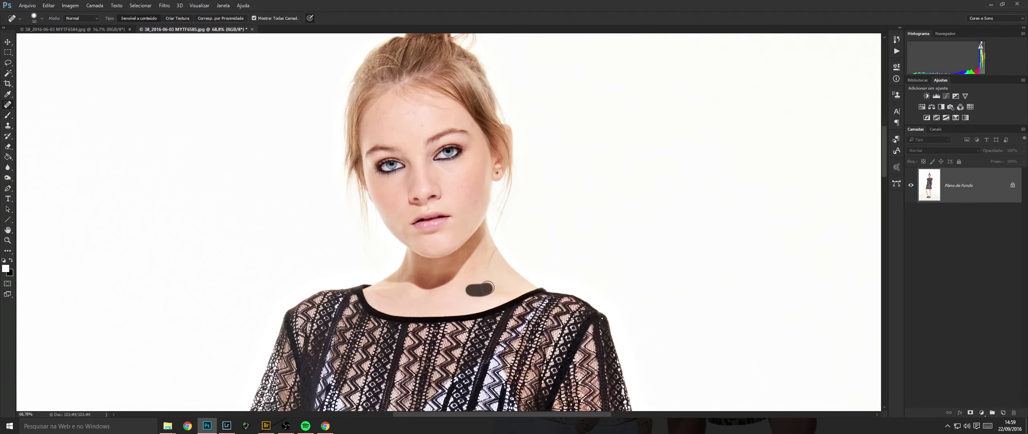
mouse_move(395, 125)
mouse_down()
mouse_move(394, 137)
mouse_move(422, 125)
mouse_up()
drag(428, 249, 435, 248)
Save and close MYTF6585.jpg.
key(ctrl+s)
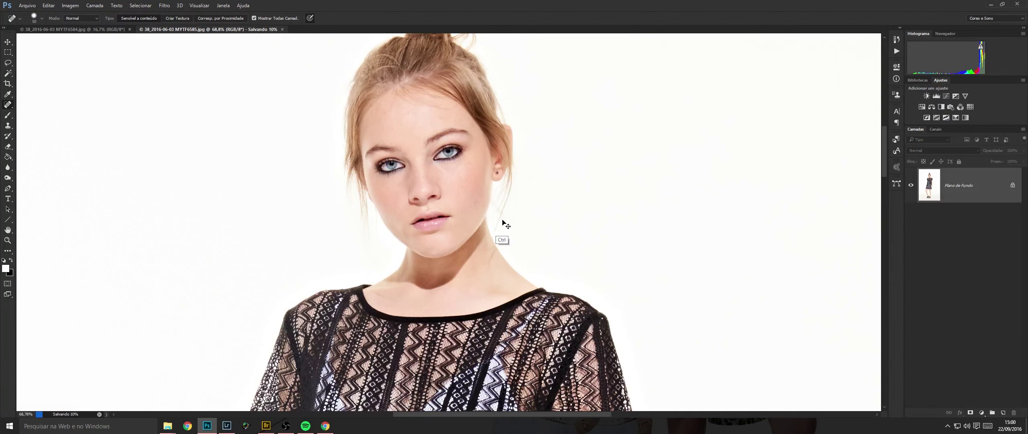
key(ctrl+w)
key(ctrl+j)
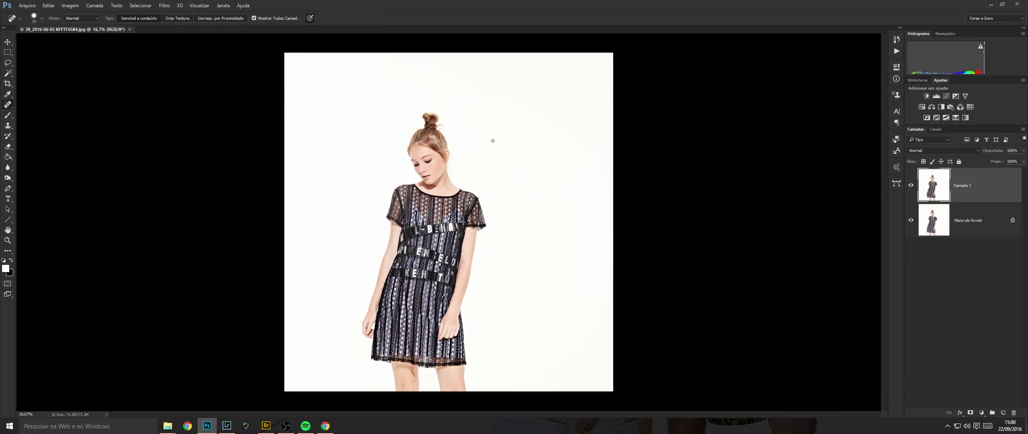
key(F2)
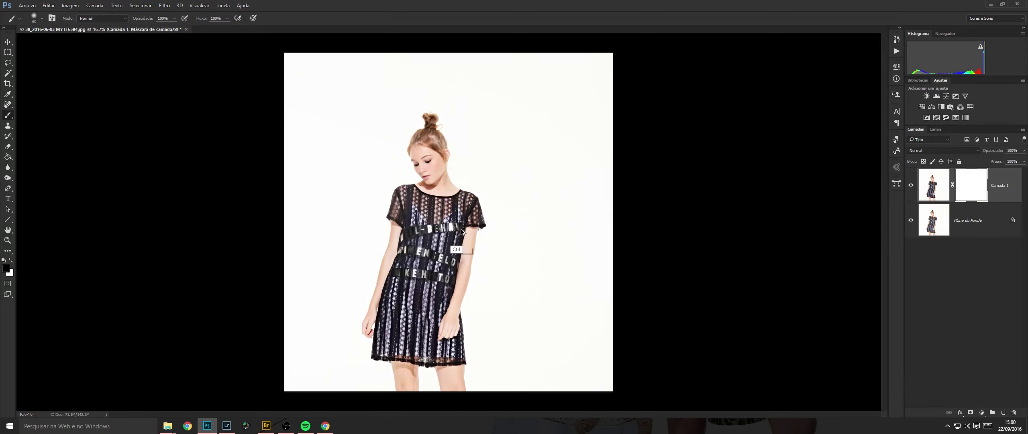
key(ctrl+alt+z)
key(ctrl+alt+z)
key(ctrl+alt+z)
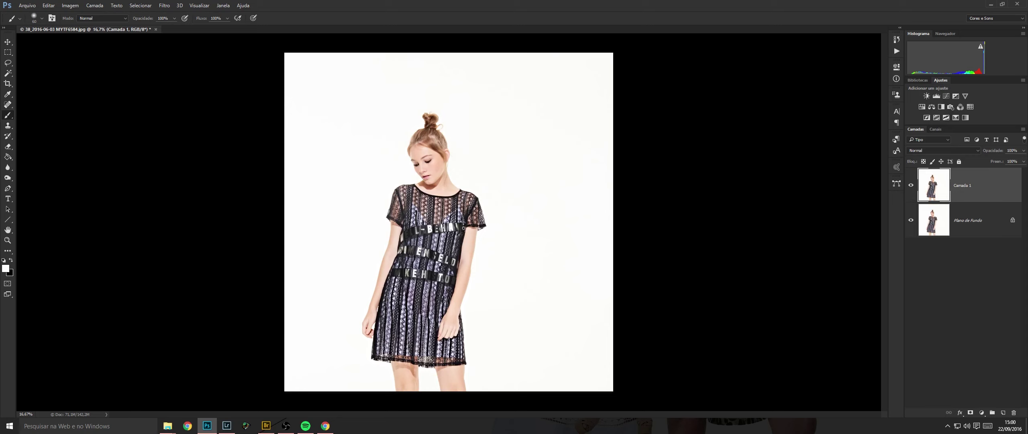
key(ctrl+j)
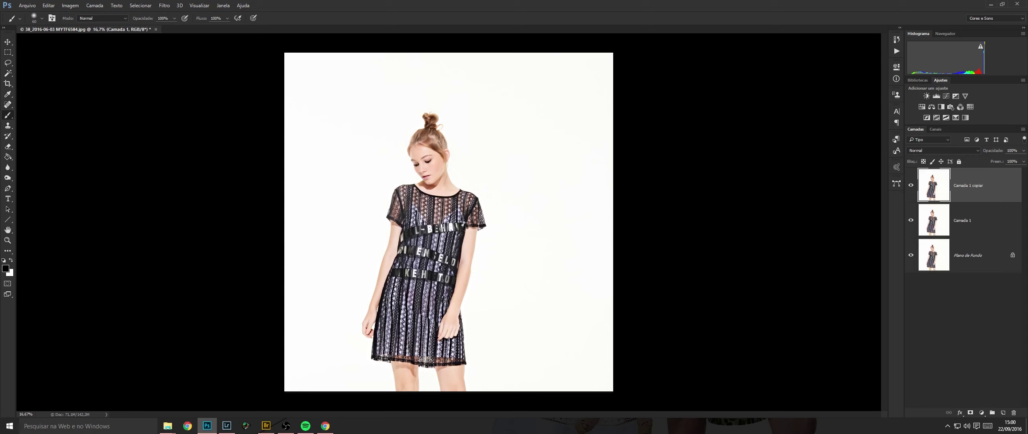
key(F2)
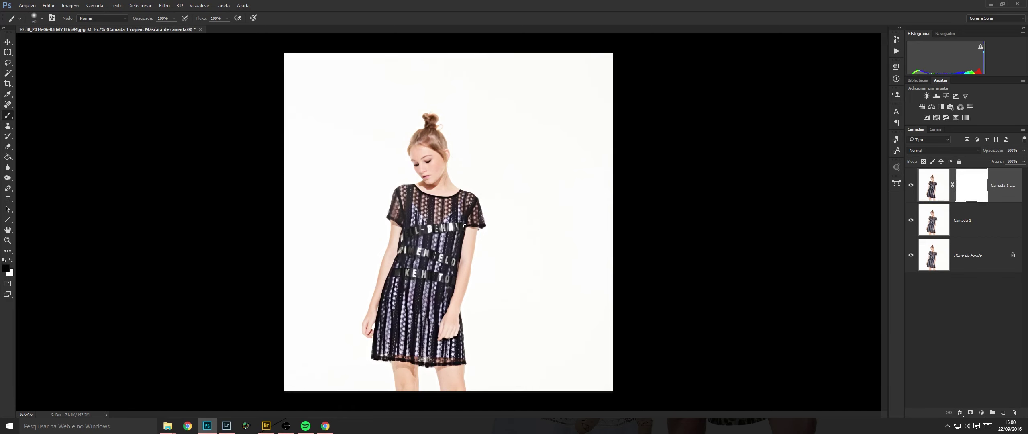
key(ctrl+alt+z)
key(ctrl+alt+z)
key(ctrl+alt+z)
key(ctrl+alt+z)
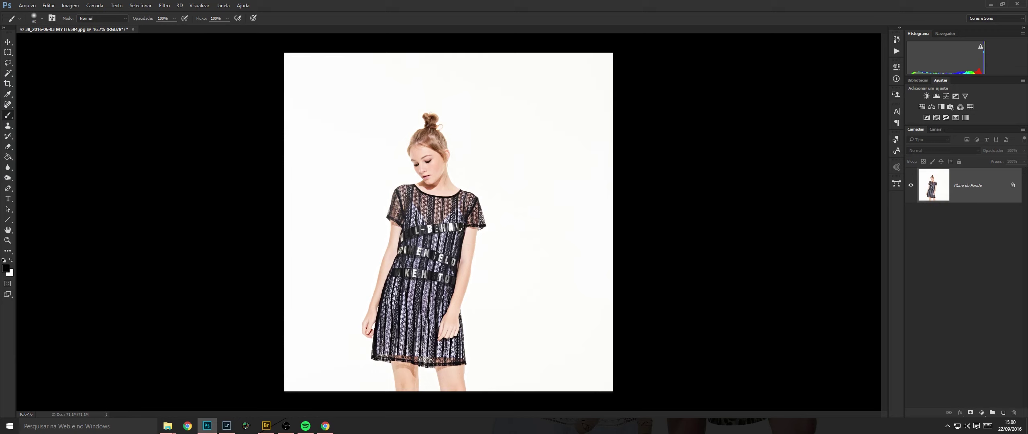
Duplicate the background of MYTF6584.jpg as Camada 1 and give the copy a black layer mask.
key(ctrl+j)
click(970, 413)
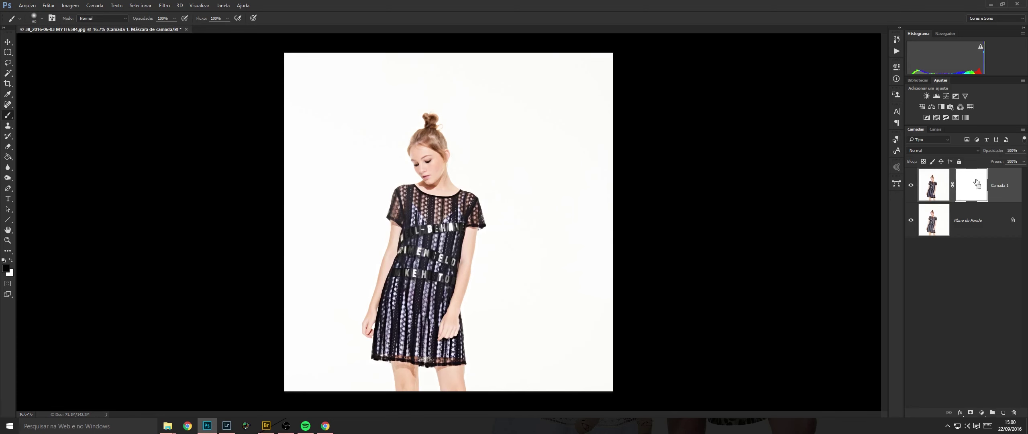
key(ctrl+i)
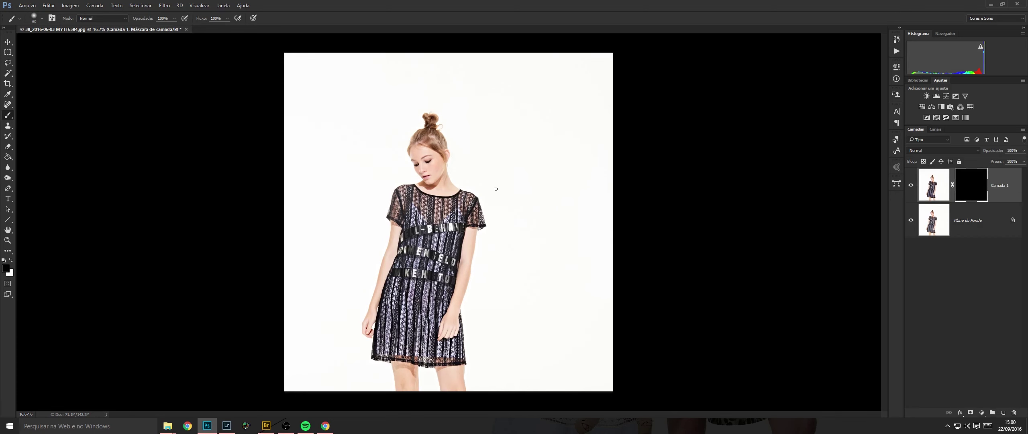
Paint white on the Camada 1 mask of MYTF6584.jpg over the model's neck, upper chest and face.
scroll(406, 213, up, 3)
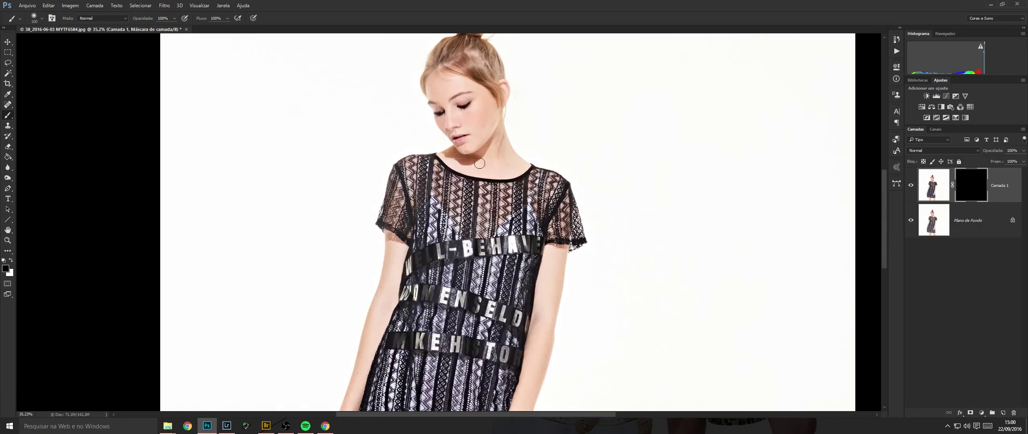
scroll(503, 157, up, 4)
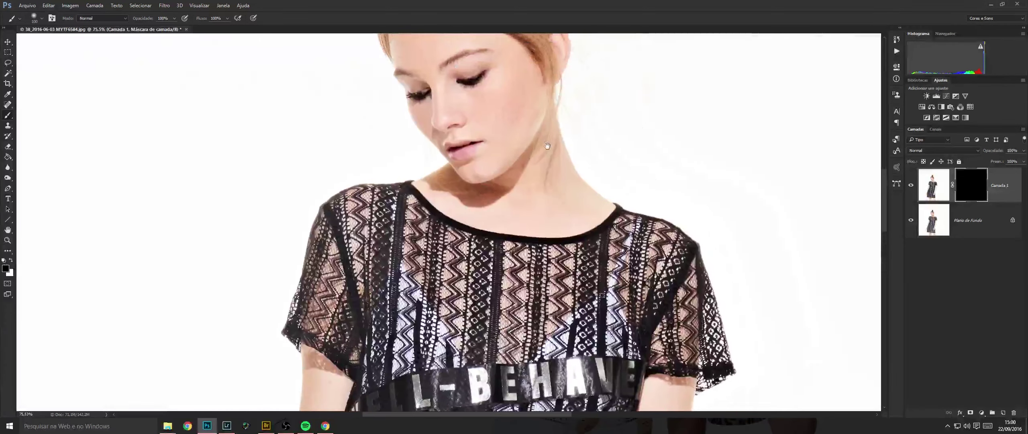
key(x)
mouse_move(556, 152)
mouse_down()
mouse_move(540, 146)
mouse_move(549, 191)
mouse_up()
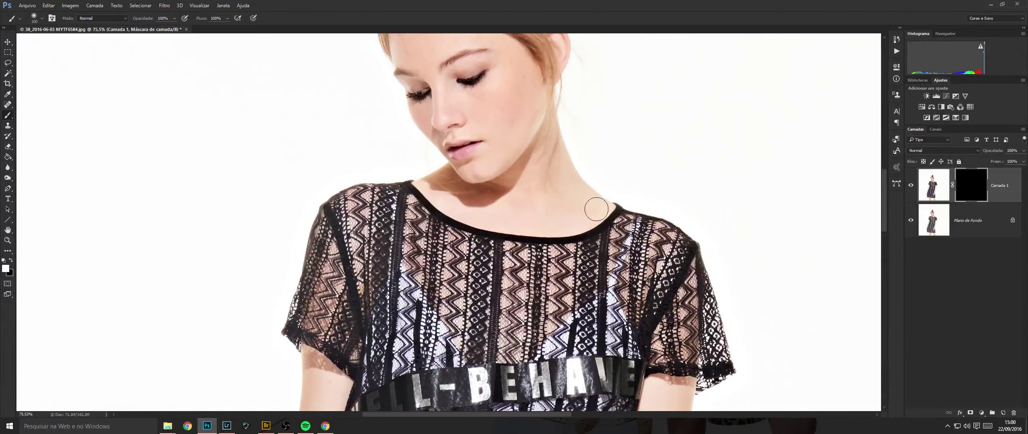
scroll(510, 108, up, 3)
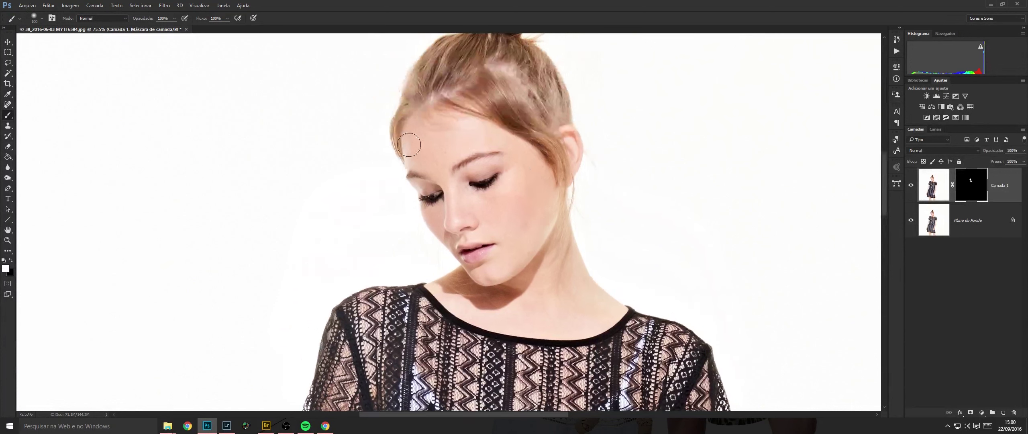
scroll(401, 217, down, 3)
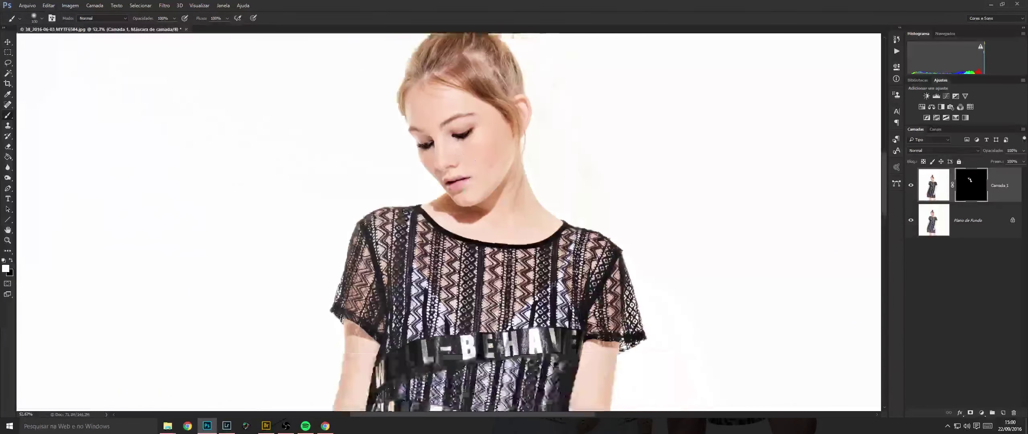
Paint the Camada 1 mask of MYTF6584.jpg white over the arms, hands and legs.
scroll(373, 216, down, 3)
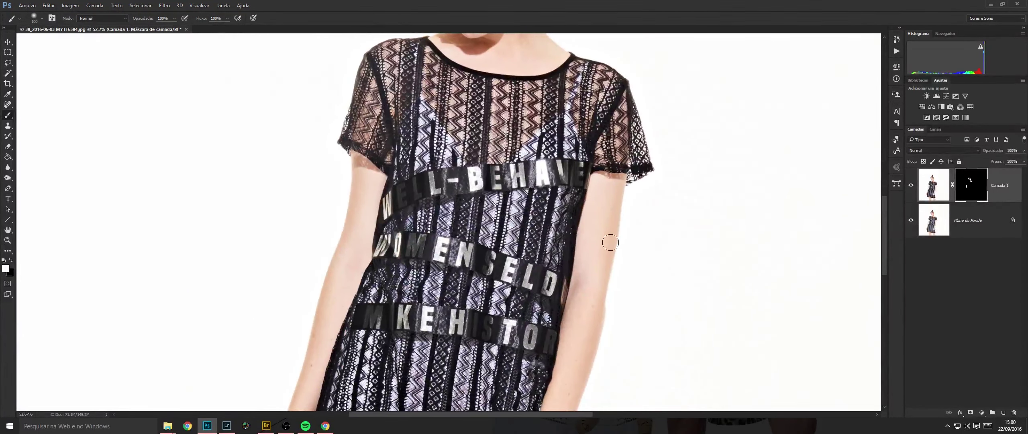
scroll(610, 242, down, 5)
scroll(397, 116, left, 2)
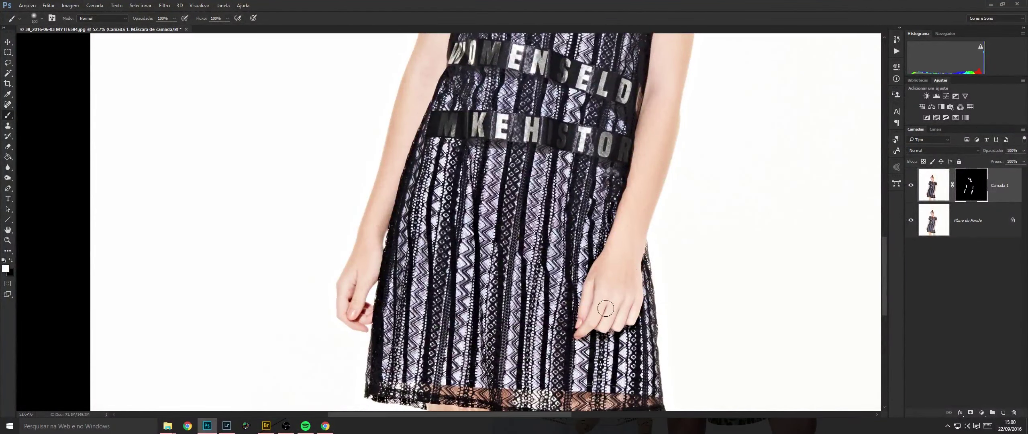
scroll(605, 308, down, 6)
scroll(562, 281, left, 1)
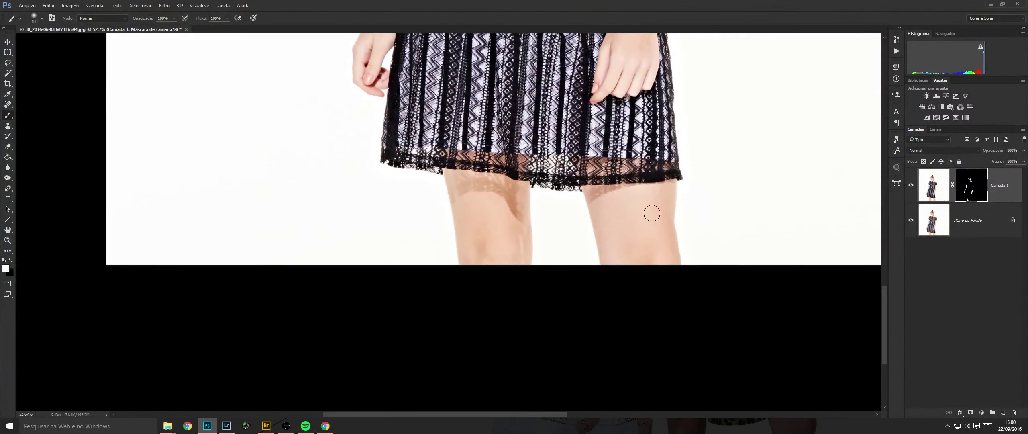
Merge Camada 1 into the background of MYTF6584.jpg, and save and close the photo.
key(ctrl+e)
key(ctrl+s)
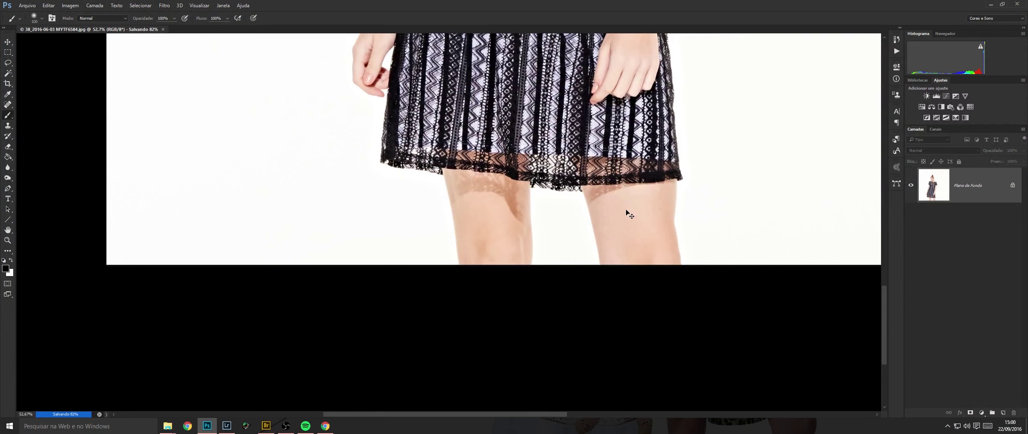
key(ctrl+w)
Switch to Bridge, go to the next dress folder, 502VE000167, and open all its photos in Photoshop.
key(alt+Tab)
key(ctrl+Up)
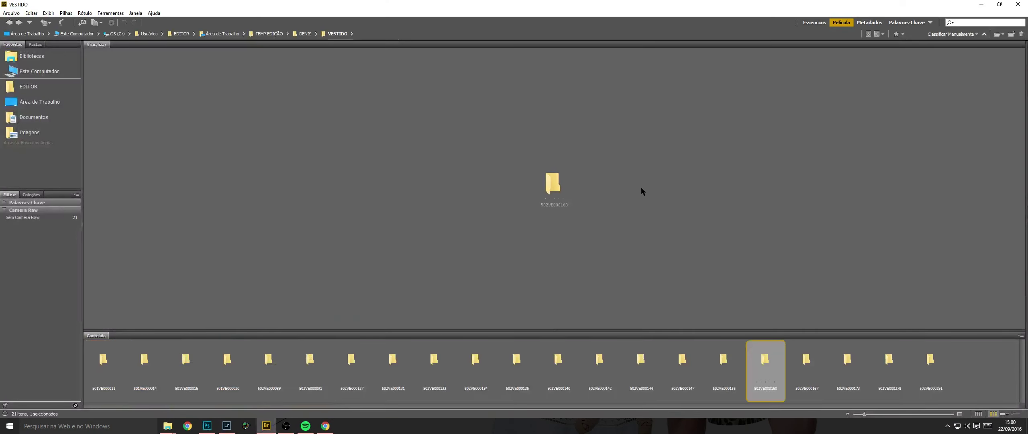
key(Right)
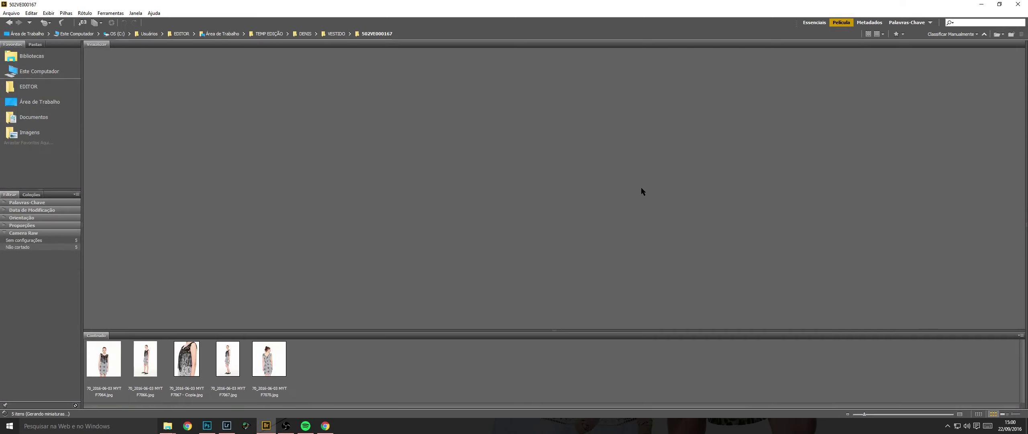
key(ctrl+a)
key(ctrl+o)
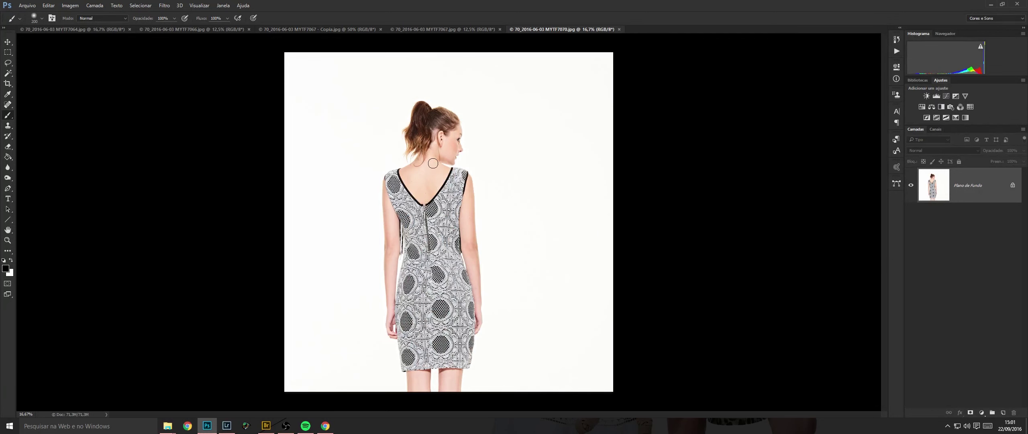
Duplicate the background of MYTF7070.jpg as Camada 1, give the copy a black layer mask and reduce the brush size.
ctrl+click(423, 187)
drag(424, 161, 437, 171)
key(ctrl+z)
key(ctrl+j)
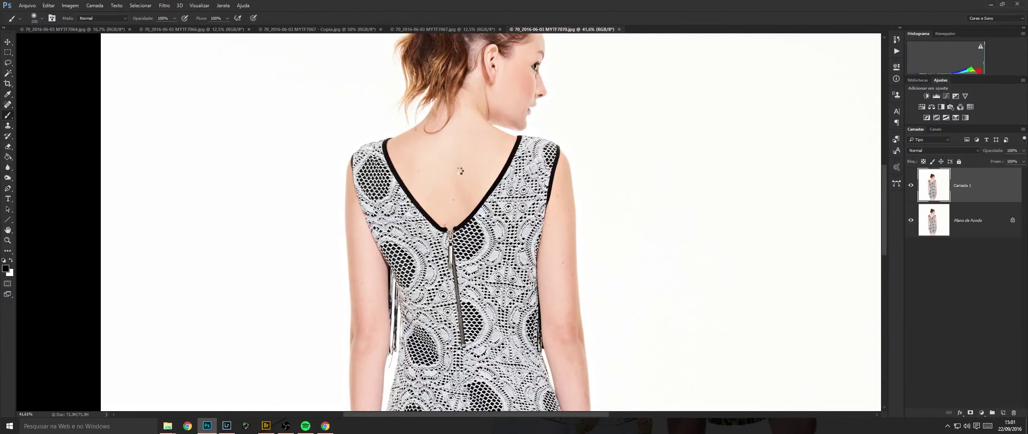
key(bracketleft)
key(bracketleft)
key(bracketleft)
key(bracketleft)
key(bracketleft)
key(bracketleft)
key(ctrl+alt+m)
key(ctrl+i)
Paint white on the Camada 1 mask of MYTF7070.jpg over the model's back, both arms and the legs.
key(x)
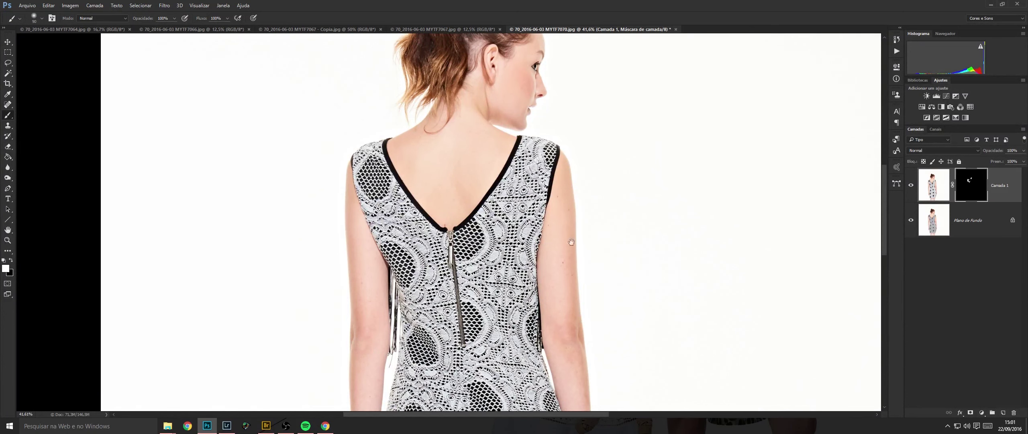
drag(571, 242, 525, 149)
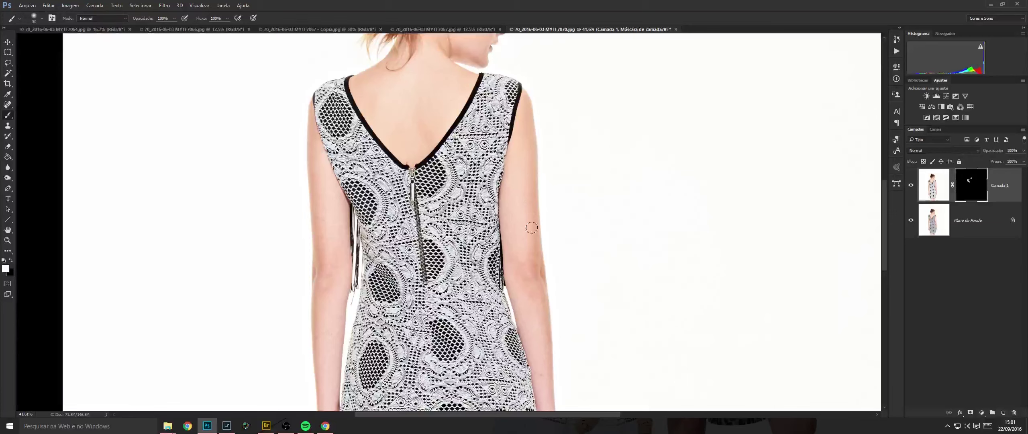
drag(542, 339, 517, 214)
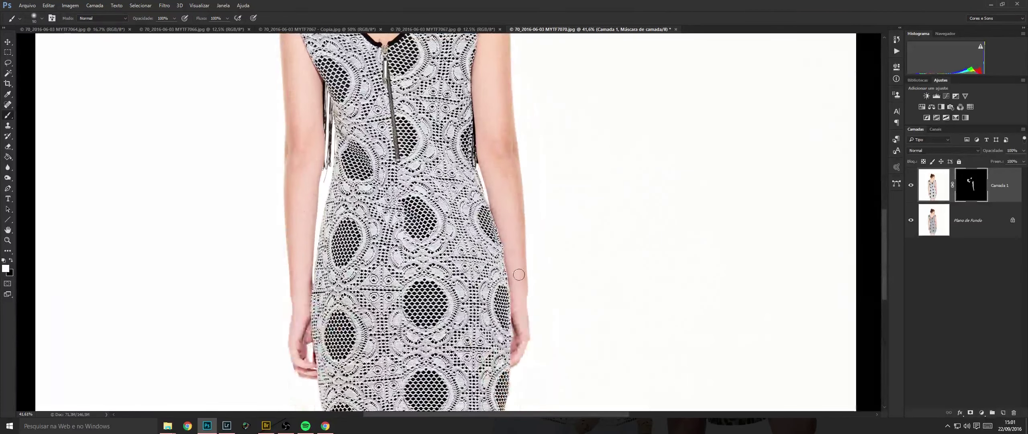
drag(317, 102, 319, 247)
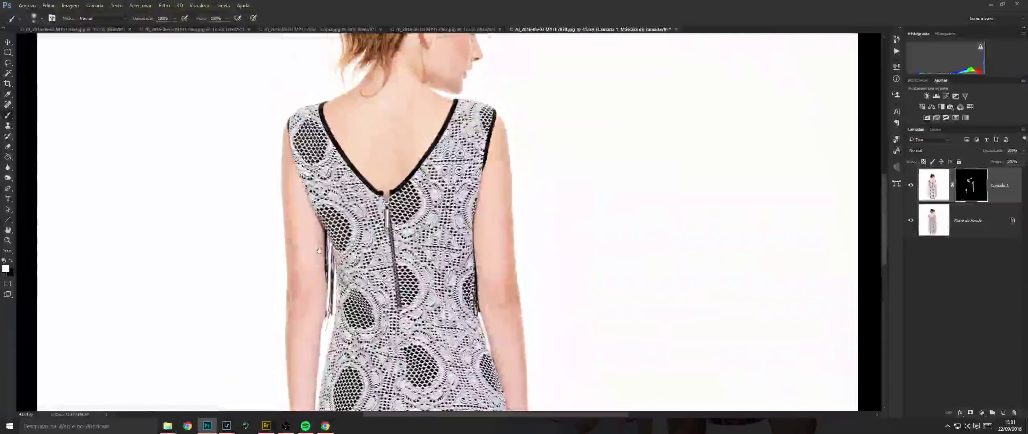
drag(462, 353, 373, 96)
mouse_move(390, 386)
mouse_down()
mouse_move(377, 293)
mouse_move(390, 265)
mouse_up()
key(bracketright)
key(bracketright)
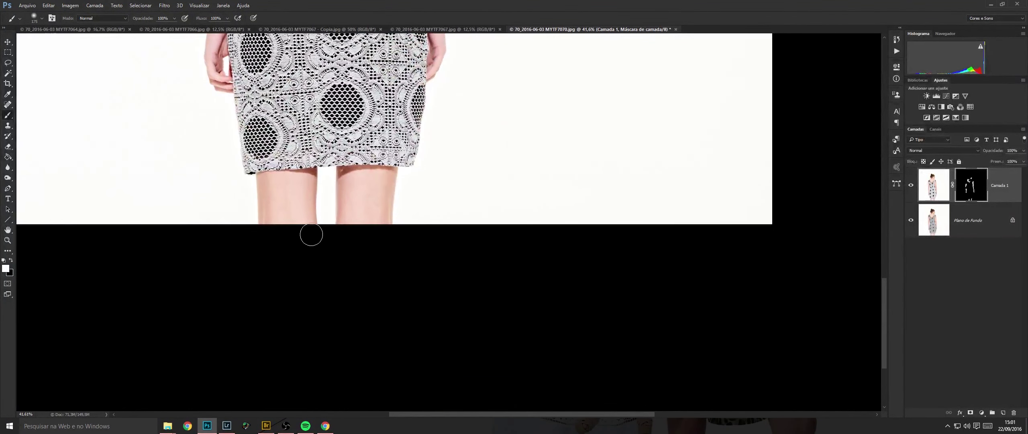
Merge the layers of MYTF7070.jpg, and save and close the photo.
key(ctrl+shift+e)
scroll(513, 156, down, 3)
key(ctrl+s)
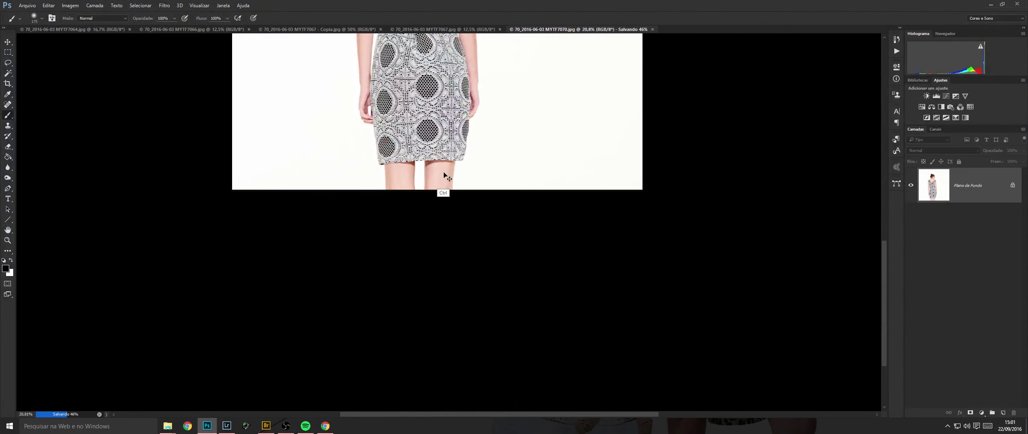
key(ctrl+w)
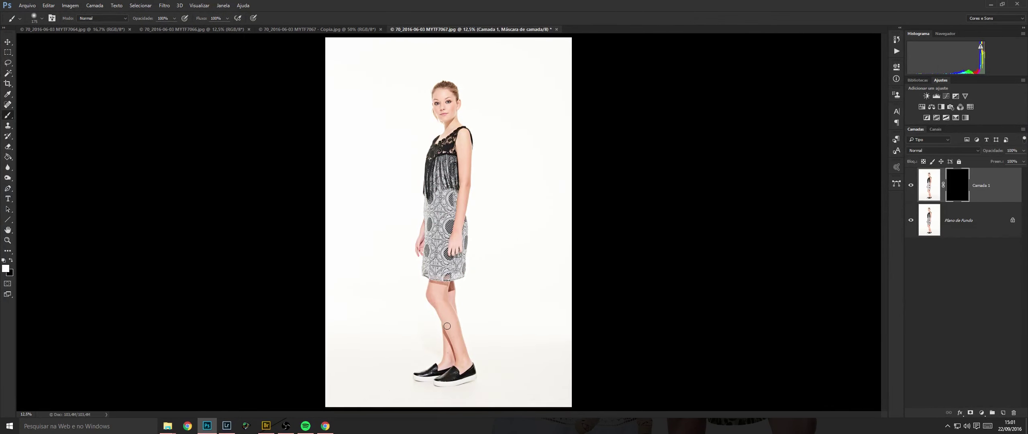
With a larger brush, paint the Camada 1 mask of MYTF7067.jpg white over the legs and the studio floor.
mouse_move(448, 326)
mouse_down()
mouse_move(484, 315)
mouse_move(390, 184)
mouse_up()
key(bracketright)
key(bracketright)
key(bracketright)
key(bracketright)
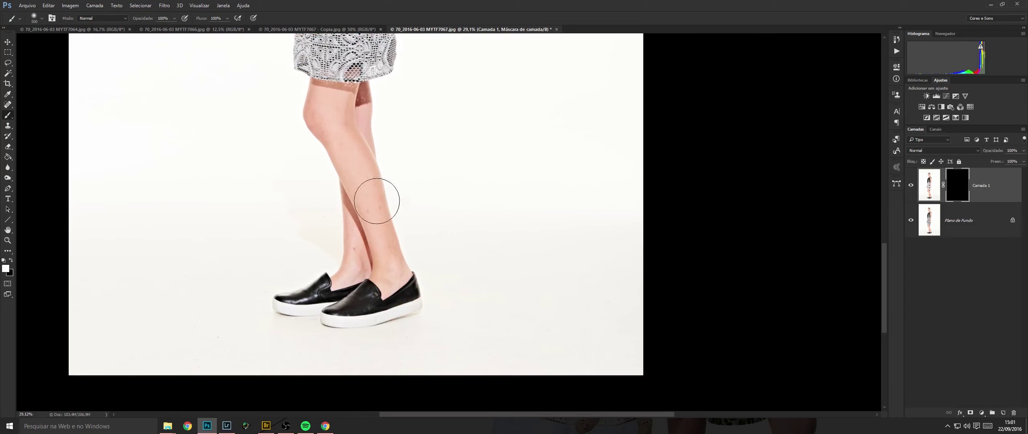
key(bracketright)
mouse_move(251, 273)
mouse_down()
mouse_move(243, 292)
mouse_move(111, 393)
mouse_move(223, 329)
mouse_up()
With a smaller brush, paint the Camada 1 mask of MYTF7067.jpg white over the model's arm and hand.
key(bracketleft)
key(bracketleft)
key(bracketleft)
scroll(363, 226, up, 10)
scroll(413, 258, up, 2)
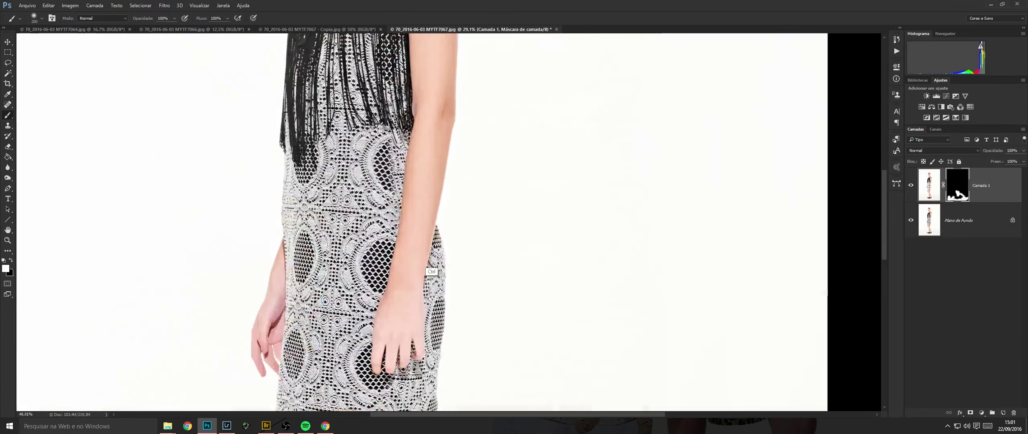
drag(447, 73, 444, 212)
drag(435, 243, 432, 111)
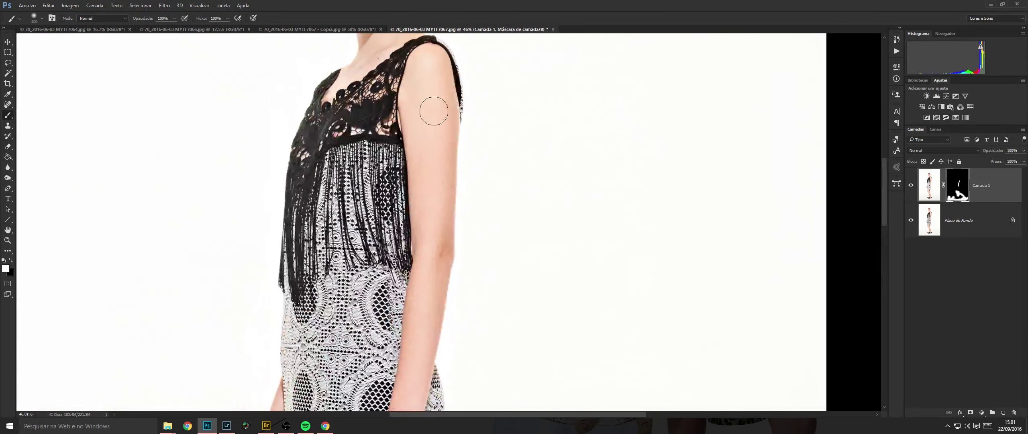
mouse_move(417, 309)
mouse_down()
mouse_move(427, 231)
mouse_move(541, 63)
mouse_up()
Reduce the brush further and paint the Camada 1 mask of MYTF7067.jpg white over the neck, chin, cheeks and forehead.
scroll(402, 193, up, 8)
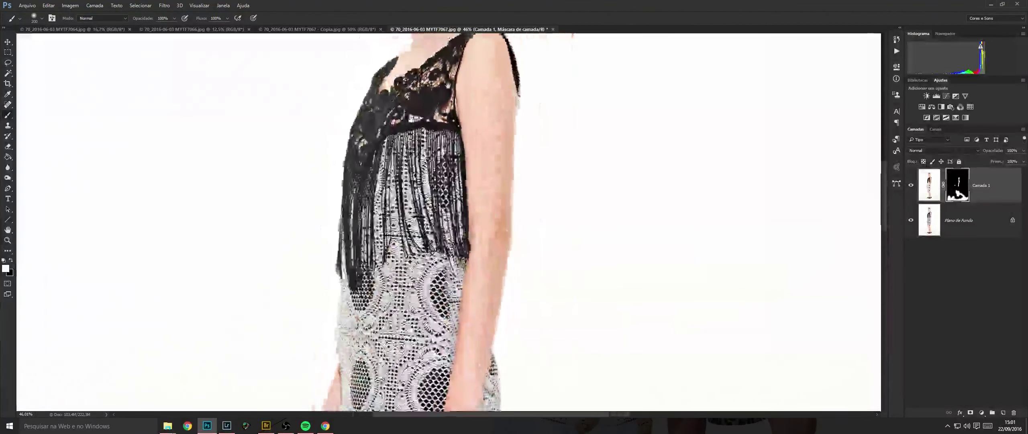
scroll(423, 207, up, 3)
key(bracketleft)
key(bracketleft)
key(bracketleft)
key(bracketleft)
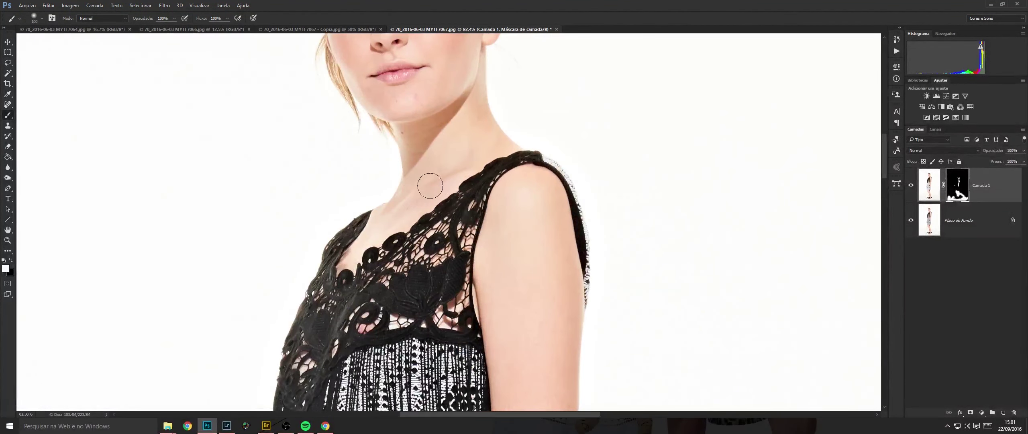
scroll(429, 157, up, 3)
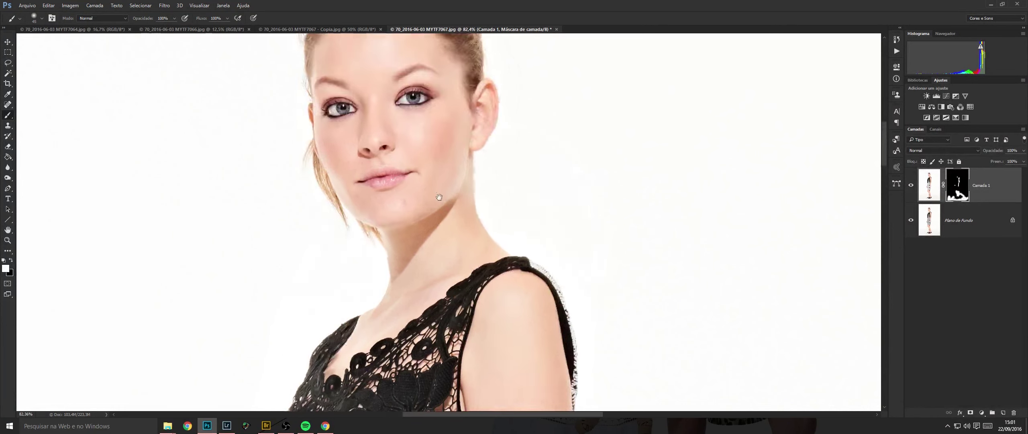
scroll(370, 214, up, 3)
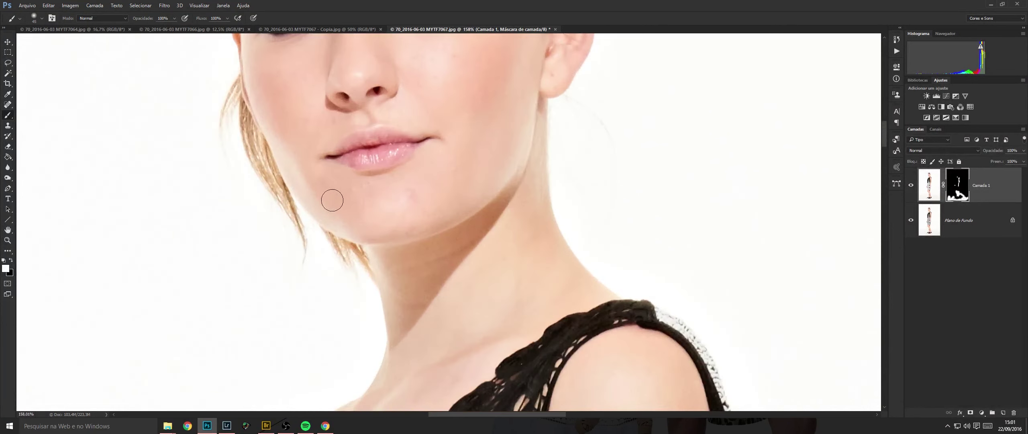
scroll(353, 199, up, 4)
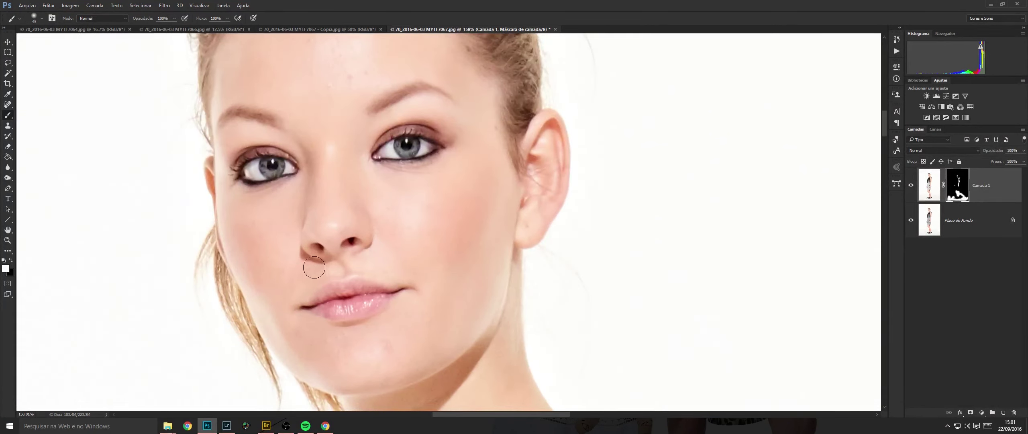
scroll(305, 200, up, 3)
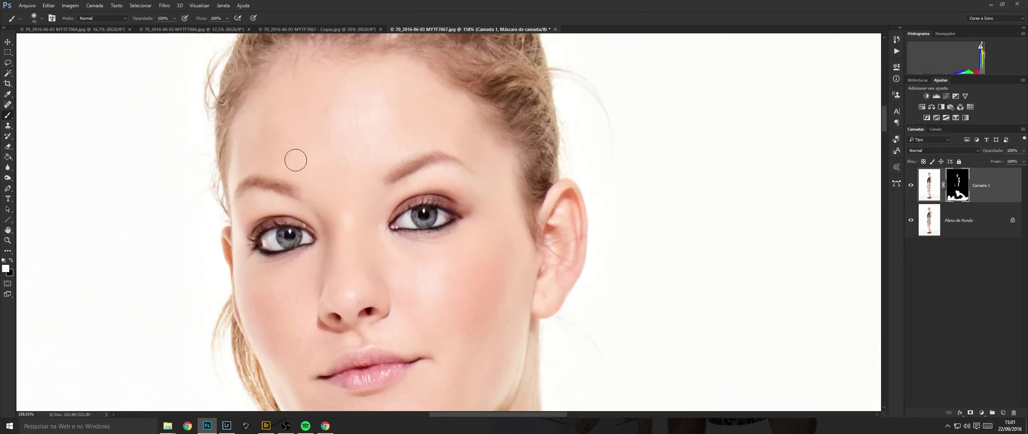
Merge Camada 1 in MYTF7067.jpg and spot-heal the remaining skin marks on the face.
key(ctrl+e)
key(j)
drag(441, 297, 452, 200)
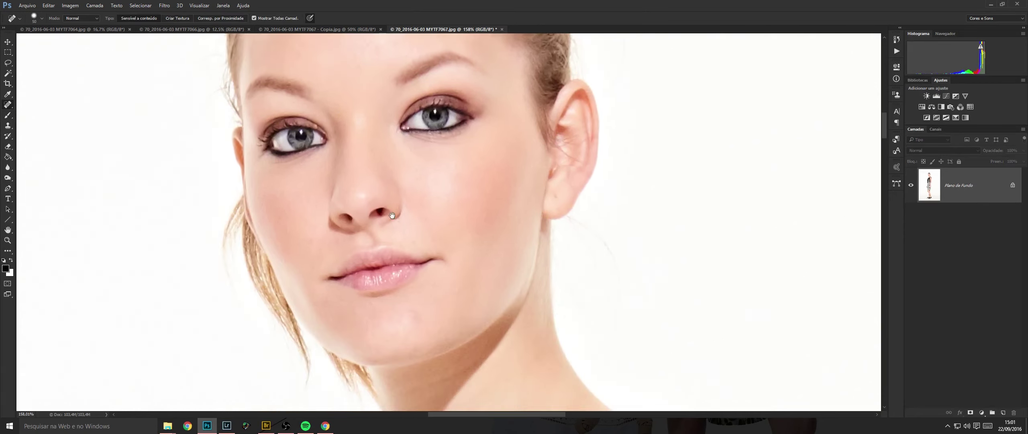
Check the whole figure in MYTF7067.jpg, and save and close the photo.
scroll(452, 199, down, 3)
scroll(452, 332, down, 10)
scroll(452, 331, down, 5)
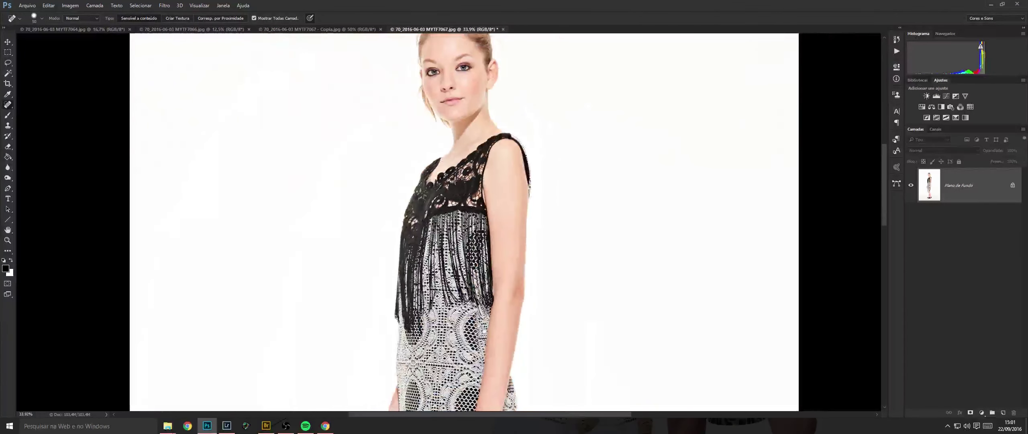
scroll(452, 331, down, 5)
drag(462, 161, 462, 150)
key(ctrl+s)
key(ctrl+w)
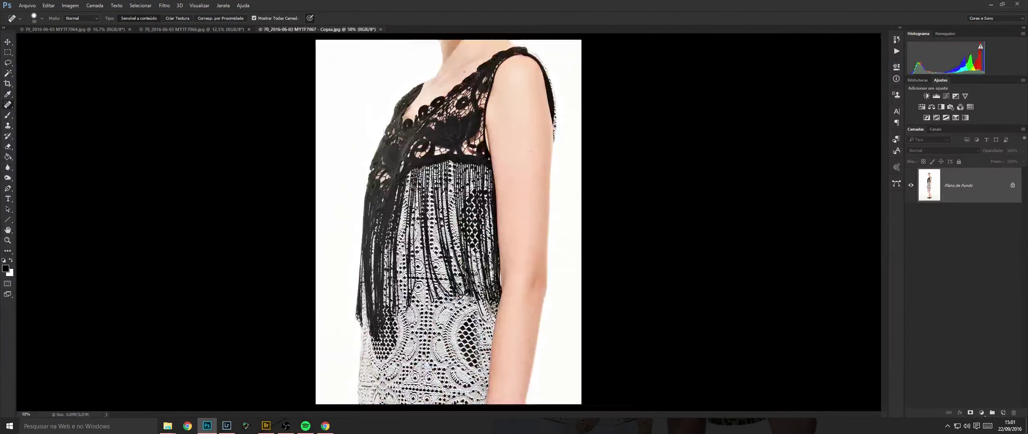
Duplicate the background of MYTF7067 - Copia.jpg as Camada 1 and give the copy a black layer mask.
key(ctrl+j)
key(b)
key(ctrl+i)
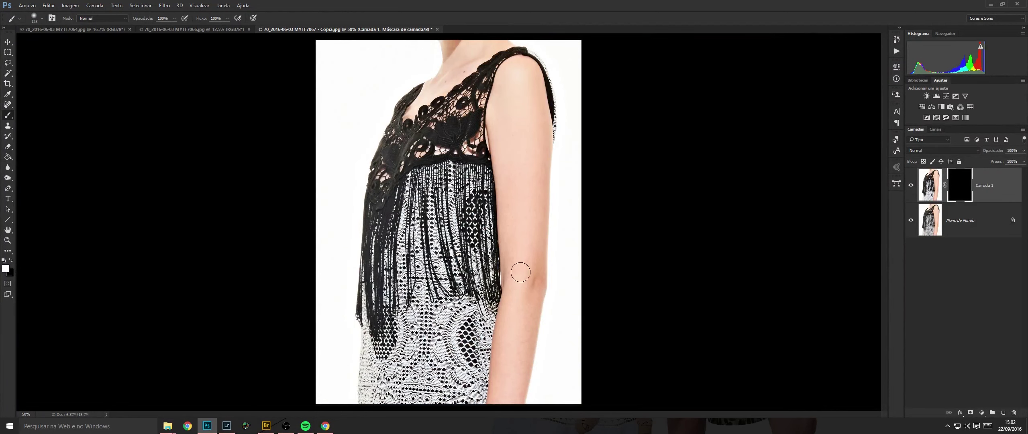
Paint the mask of MYTF7067 - Copia.jpg white over the arm and the marks below the neck, and merge the layers.
drag(524, 348, 518, 92)
scroll(425, 186, up, 5)
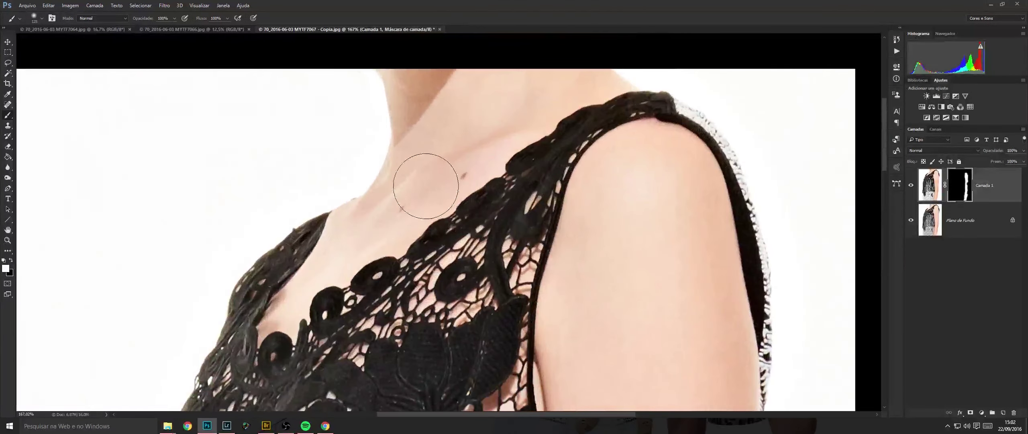
key(bracketleft)
key(bracketleft)
key(bracketleft)
key(bracketleft)
key(bracketleft)
click(467, 173)
key(ctrl+shift+e)
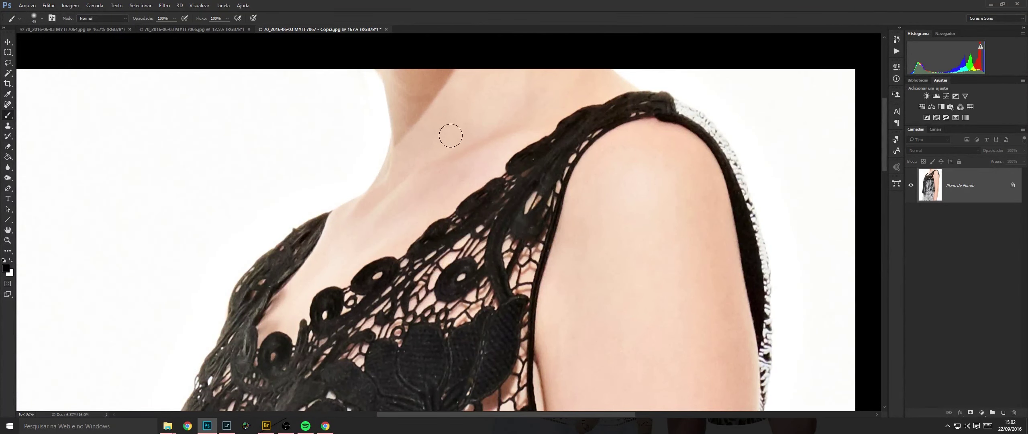
Save and close MYTF7067 - Copia.jpg, and duplicate the background of MYTF7066.jpg as a new layer.
key(ctrl+s)
key(ctrl+w)
key(ctrl+j)
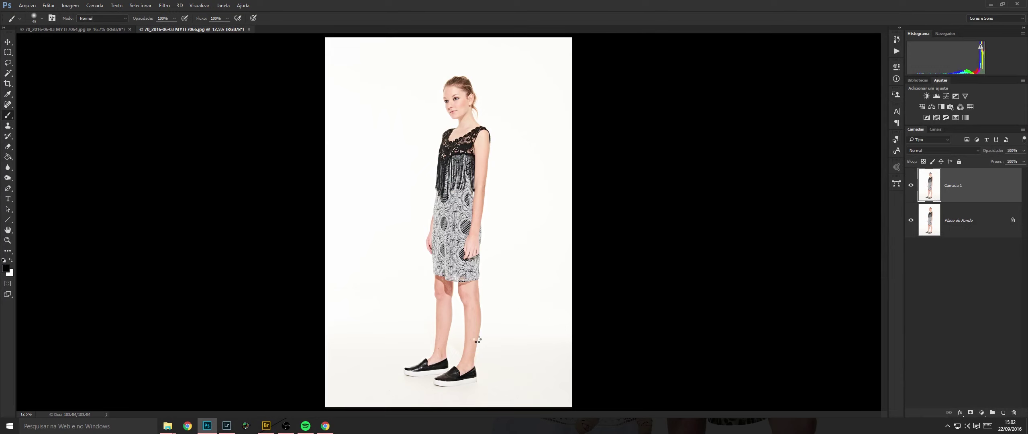
Give the layer copy a black mask and paint it white with a larger brush over the floor around the shoes.
mouse_move(462, 351)
mouse_down()
mouse_move(516, 323)
mouse_move(491, 163)
mouse_up()
key(bracketright)
key(bracketright)
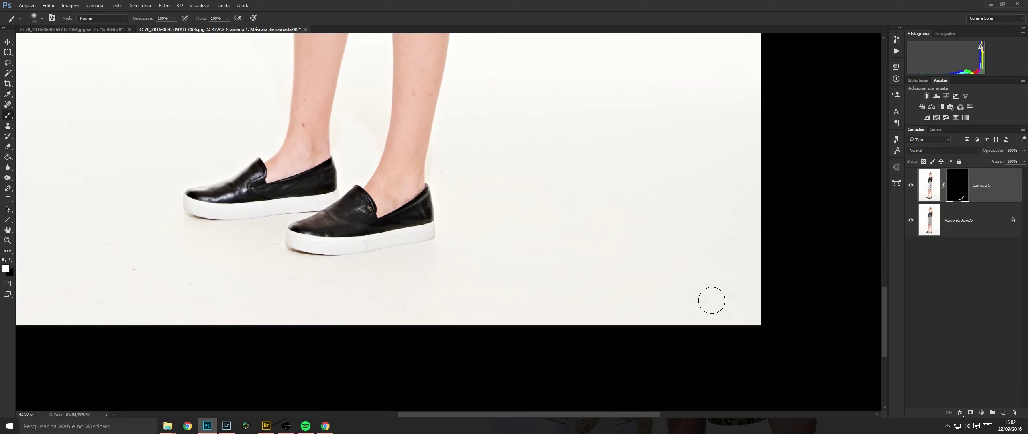
mouse_move(712, 299)
mouse_down()
mouse_move(443, 164)
mouse_move(472, 170)
mouse_up()
mouse_move(474, 171)
mouse_down()
mouse_move(548, 180)
mouse_move(707, 153)
mouse_up()
mouse_move(463, 250)
mouse_down()
mouse_move(506, 239)
mouse_move(463, 243)
mouse_move(623, 267)
mouse_move(339, 286)
mouse_move(388, 239)
mouse_move(353, 223)
mouse_move(308, 262)
mouse_move(272, 235)
mouse_move(309, 155)
mouse_up()
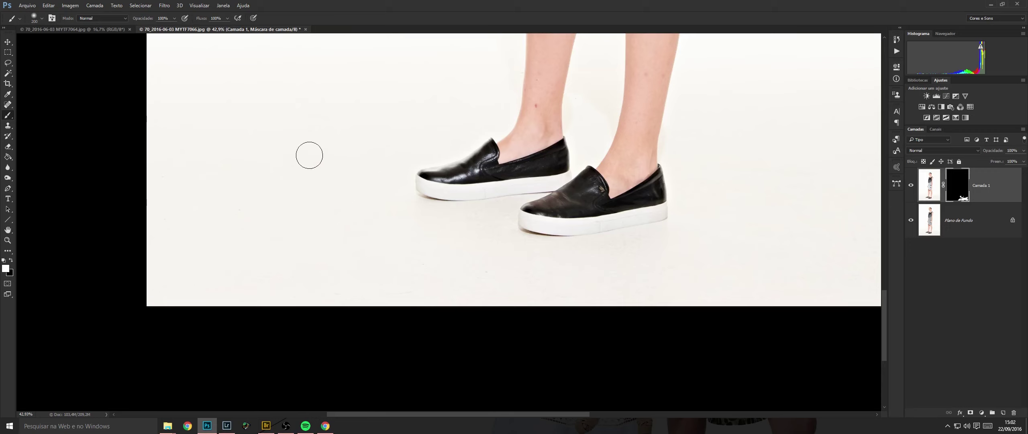
Paint the mask of MYTF7066.jpg white over the skin of both lower legs and the knees.
scroll(441, 189, up, 3)
scroll(441, 188, right, 2)
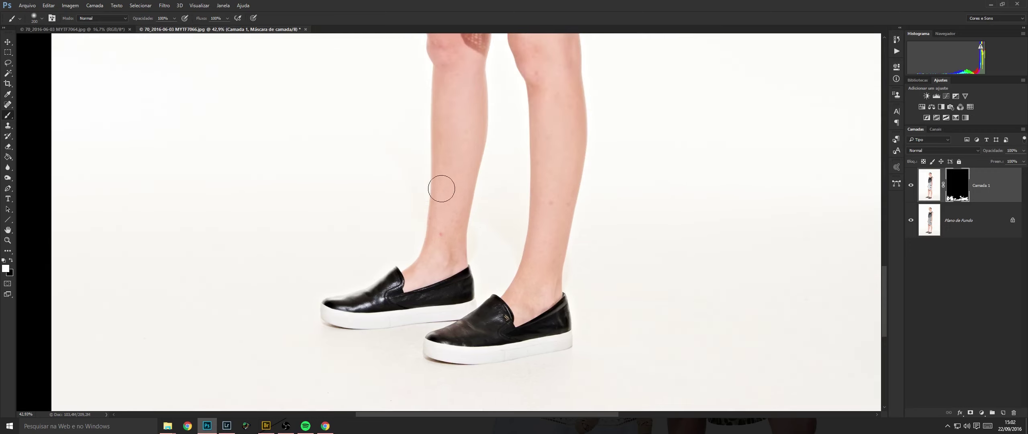
drag(530, 68, 543, 233)
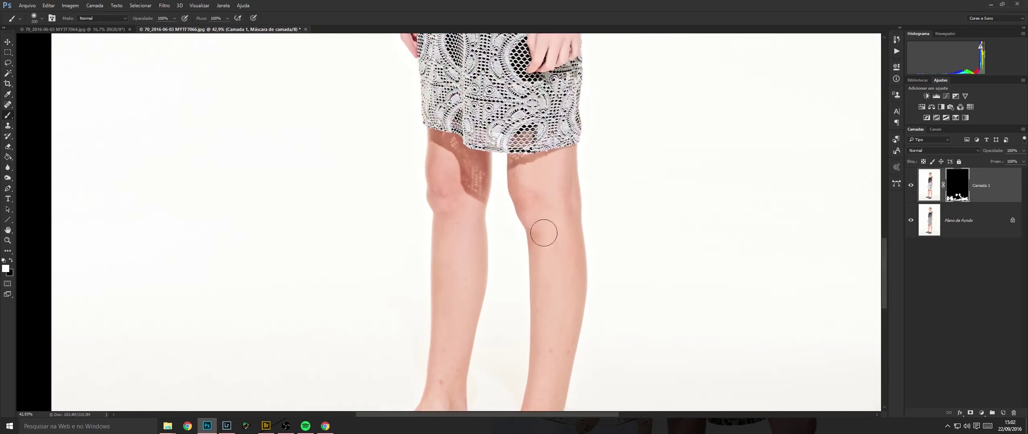
scroll(522, 180, right, 2)
Paint the mask of MYTF7066.jpg white over the arm and neck, and merge the layers.
scroll(522, 181, up, 6)
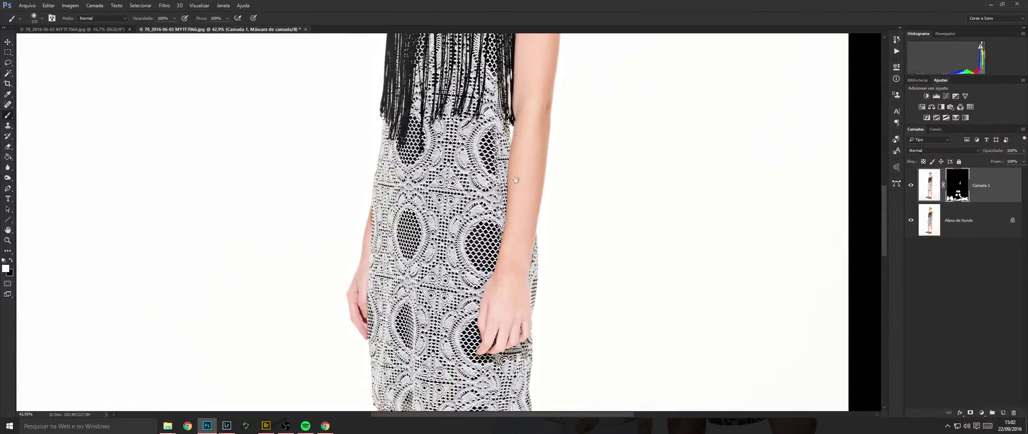
scroll(518, 181, up, 4)
scroll(435, 165, up, 3)
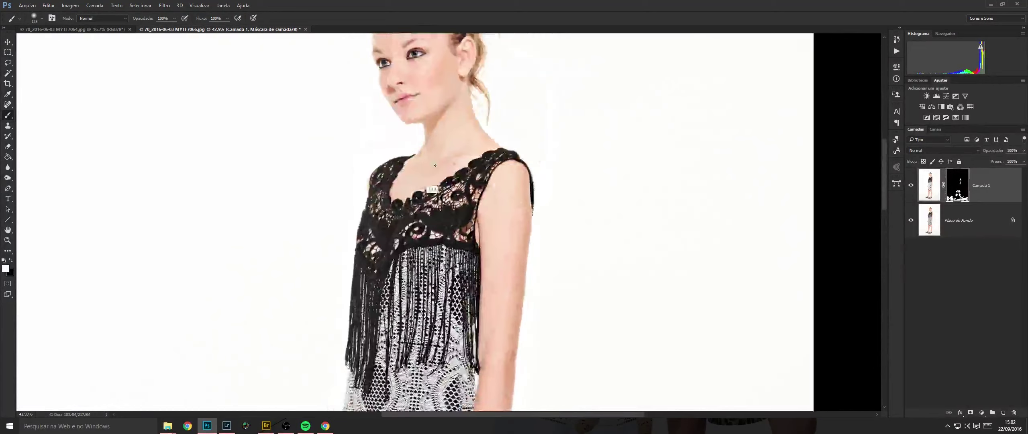
scroll(434, 165, up, 3)
scroll(437, 91, up, 4)
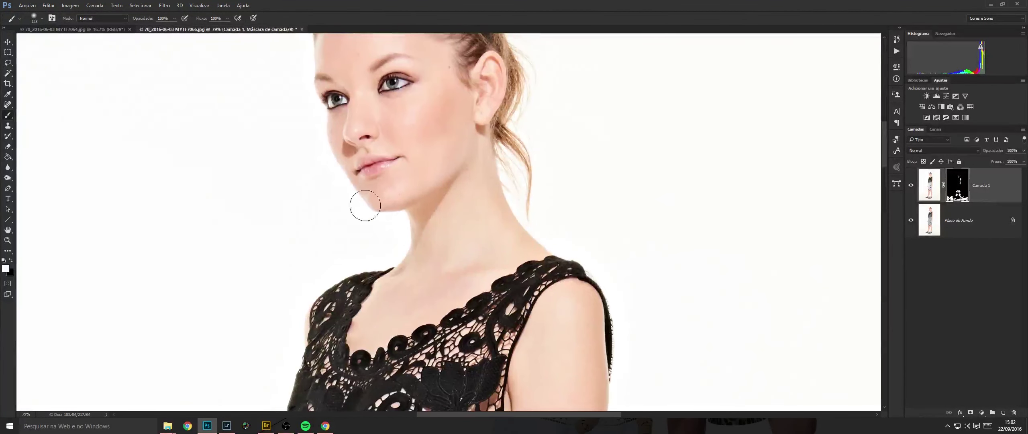
scroll(389, 124, up, 2)
scroll(389, 124, left, 1)
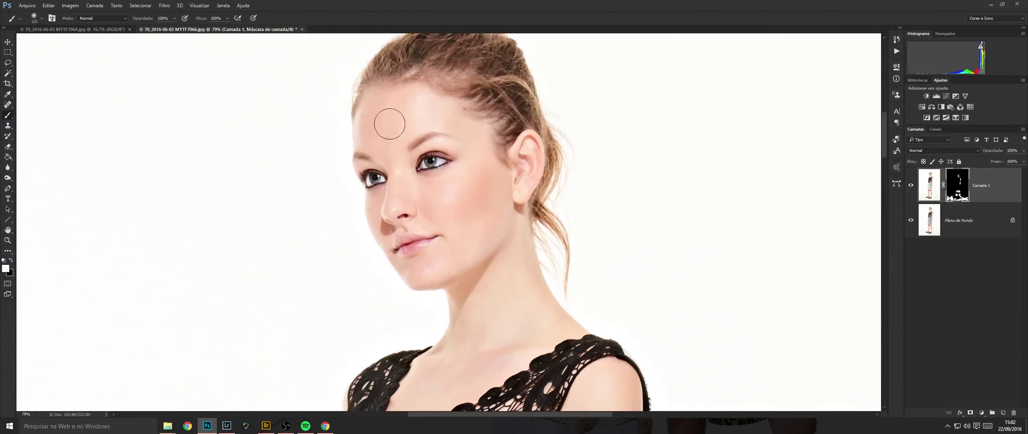
key(ctrl+e)
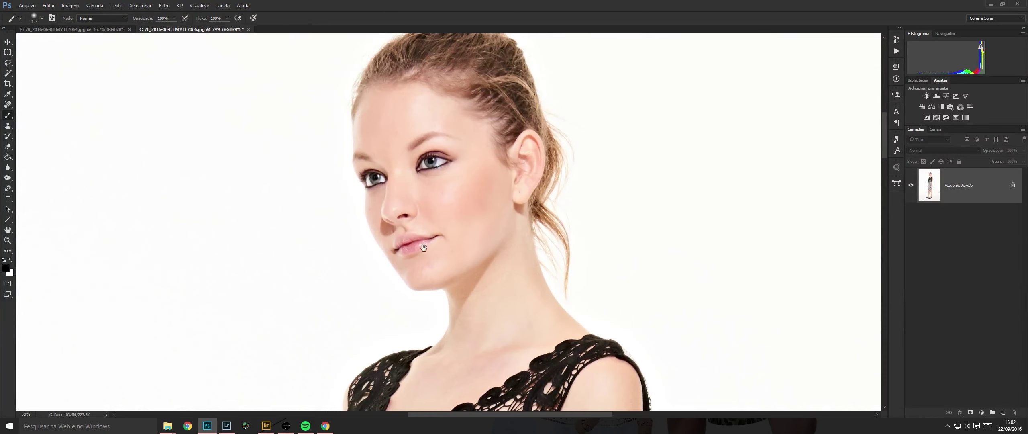
Spot-heal the remaining skin marks on the face in MYTF7066.jpg, including around the mouth.
key(j)
scroll(395, 210, up, 3)
scroll(395, 210, down, 2)
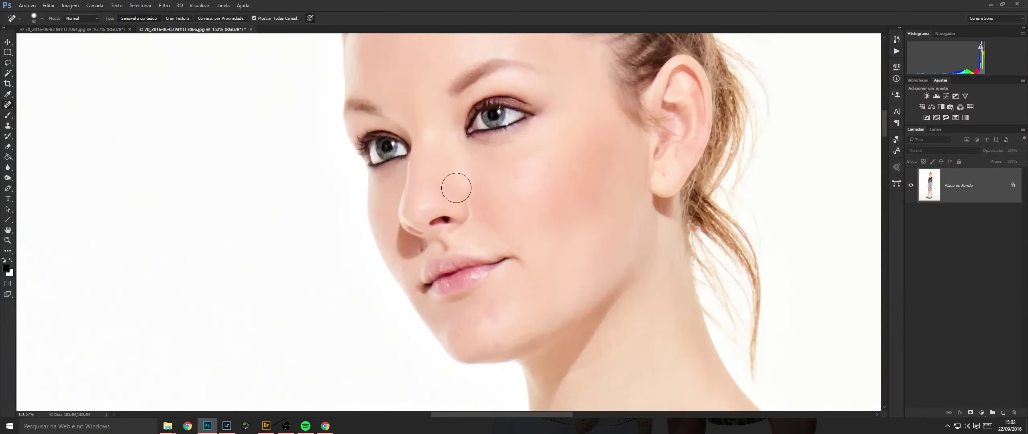
scroll(580, 275, down, 3)
scroll(547, 209, up, 5)
mouse_move(606, 144)
mouse_down()
mouse_move(605, 106)
mouse_move(605, 128)
mouse_move(614, 120)
mouse_up()
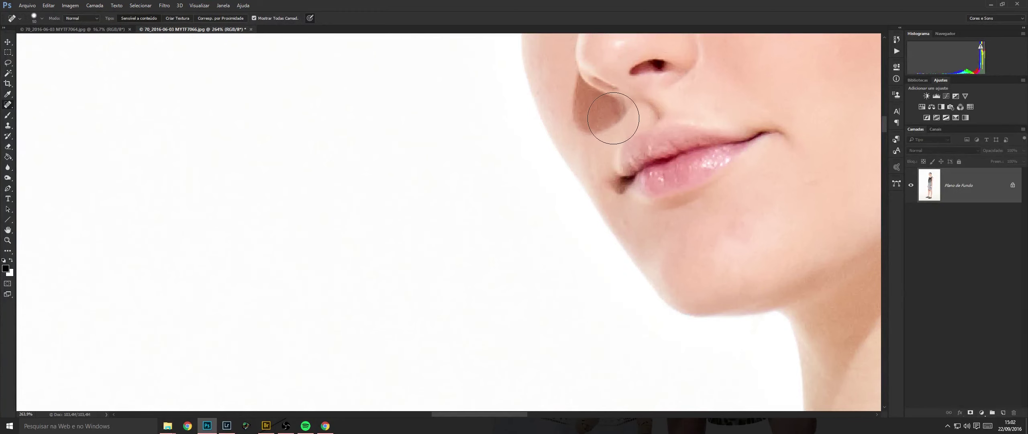
click(613, 117)
Check the whole figure in MYTF7066.jpg, and save and close the photo.
scroll(682, 140, up, 1)
drag(733, 145, 586, 175)
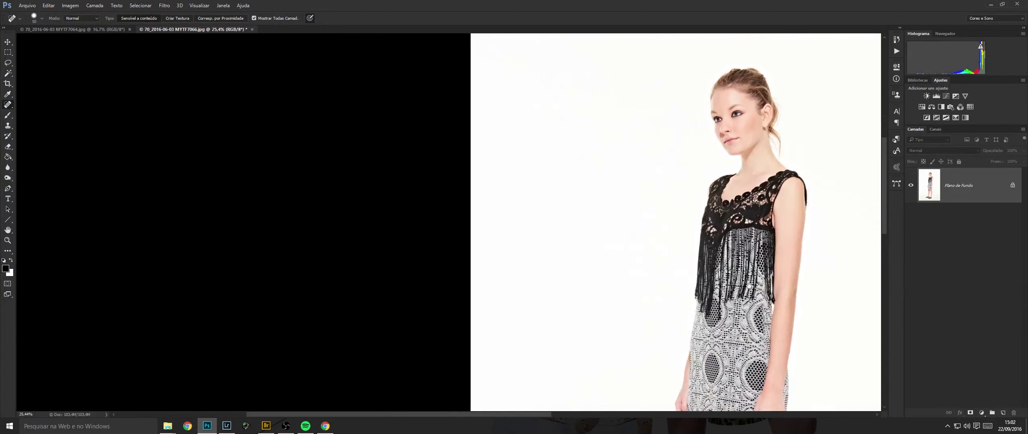
drag(739, 305, 594, 207)
key(ctrl+s)
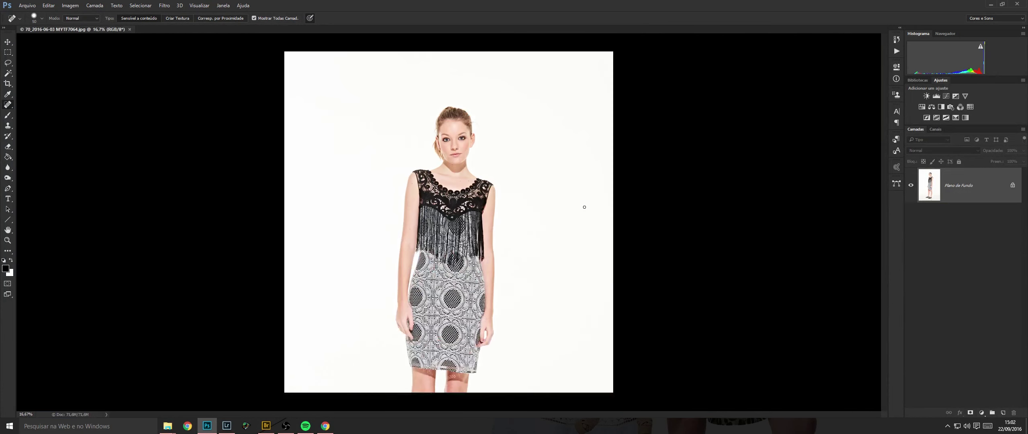
key(ctrl+w)
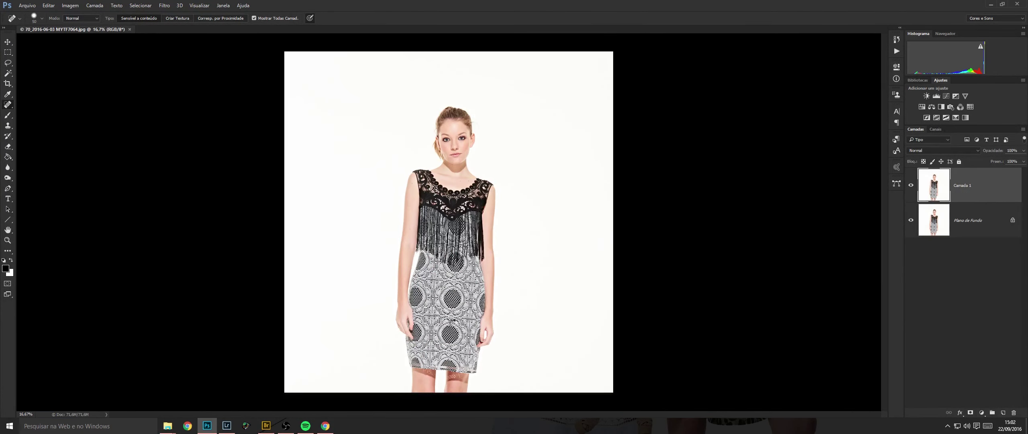
Duplicate the background of MYTF7064.jpg with a black layer mask and paint the mask white over the legs below the hem.
key(F2)
drag(424, 322, 462, 322)
drag(486, 395, 479, 234)
drag(482, 154, 461, 345)
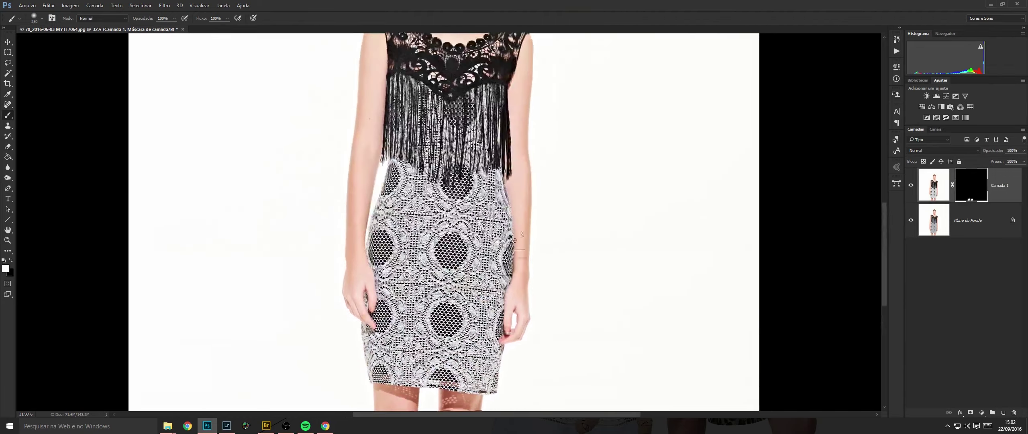
Paint the mask of MYTF7064.jpg white along both arms up to the shoulders.
mouse_move(519, 278)
mouse_down()
mouse_move(548, 282)
mouse_move(542, 127)
mouse_up()
drag(237, 269, 245, 84)
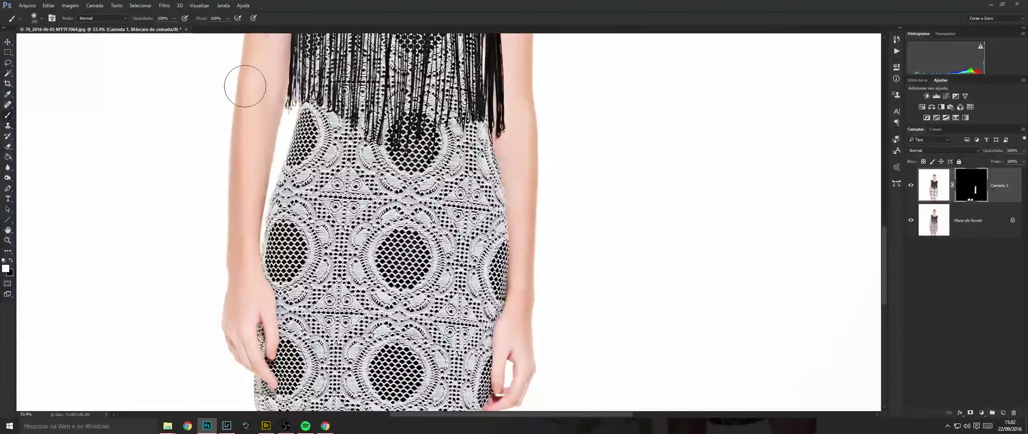
scroll(245, 85, up, 3)
drag(521, 108, 521, 132)
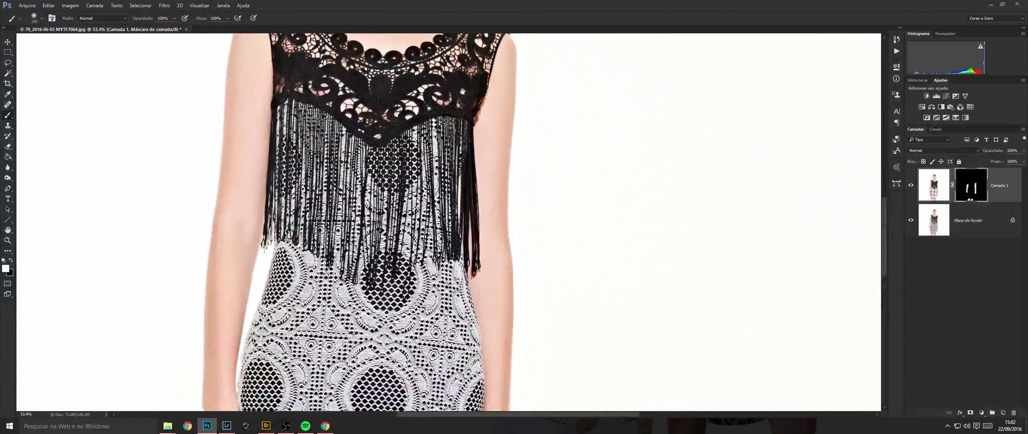
drag(462, 92, 459, 268)
mouse_move(430, 195)
mouse_down()
mouse_move(365, 165)
mouse_move(378, 158)
mouse_up()
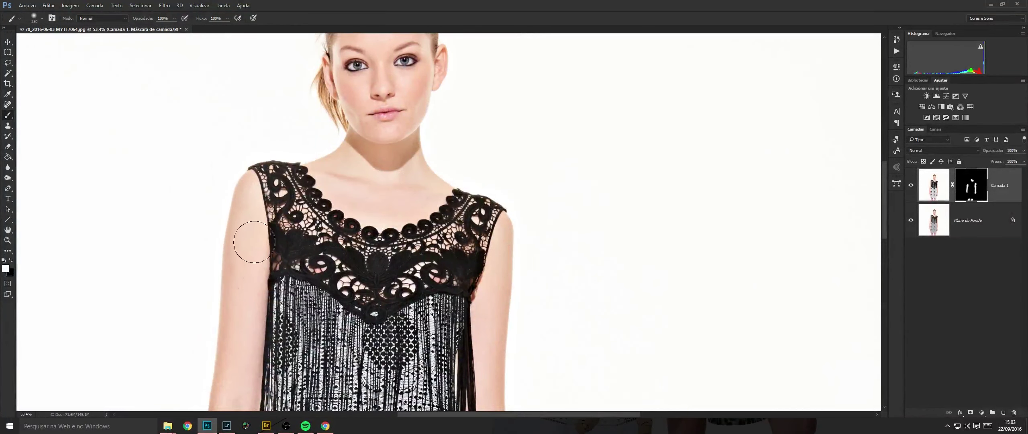
Touch up the mask of MYTF7064.jpg around the neckline and face with a smaller brush, and merge the layers.
scroll(375, 187, up, 9)
key(bracketleft)
key(bracketleft)
key(bracketleft)
key(bracketleft)
key(bracketleft)
key(bracketleft)
key(bracketleft)
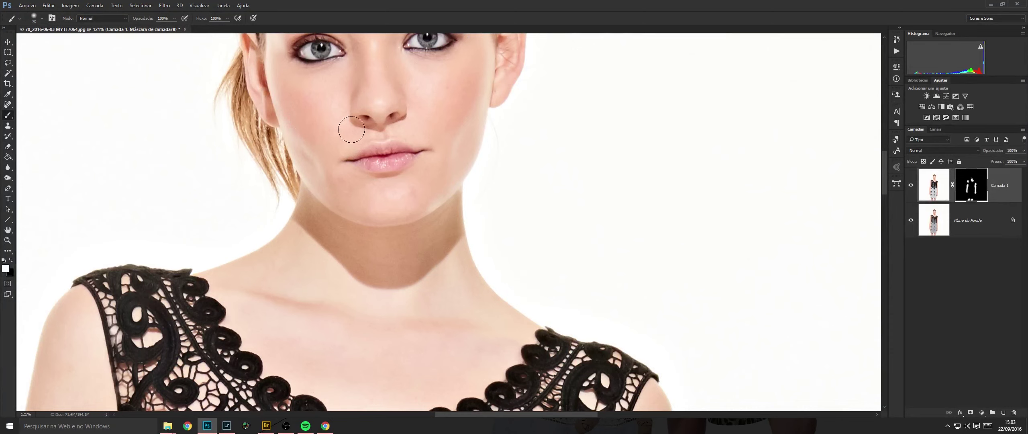
scroll(435, 100, up, 4)
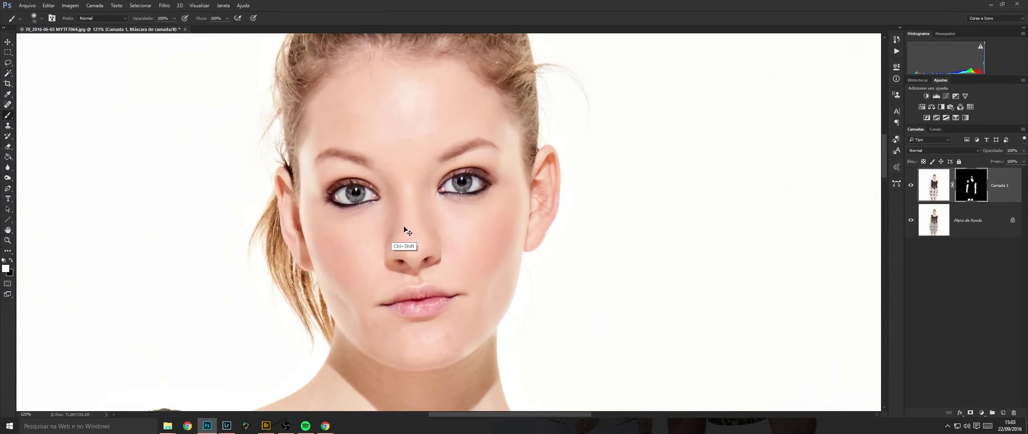
key(ctrl+e)
Spot-heal the skin marks on the forehead in MYTF7064.jpg and save the photo.
key(j)
mouse_move(400, 98)
mouse_down()
mouse_move(430, 128)
mouse_move(408, 148)
mouse_up()
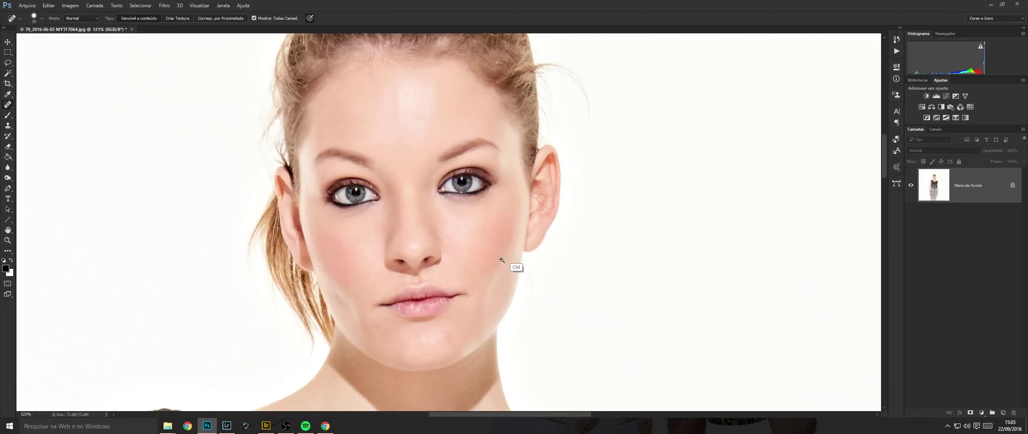
scroll(516, 264, down, 3)
scroll(488, 169, up, 4)
scroll(524, 225, down, 3)
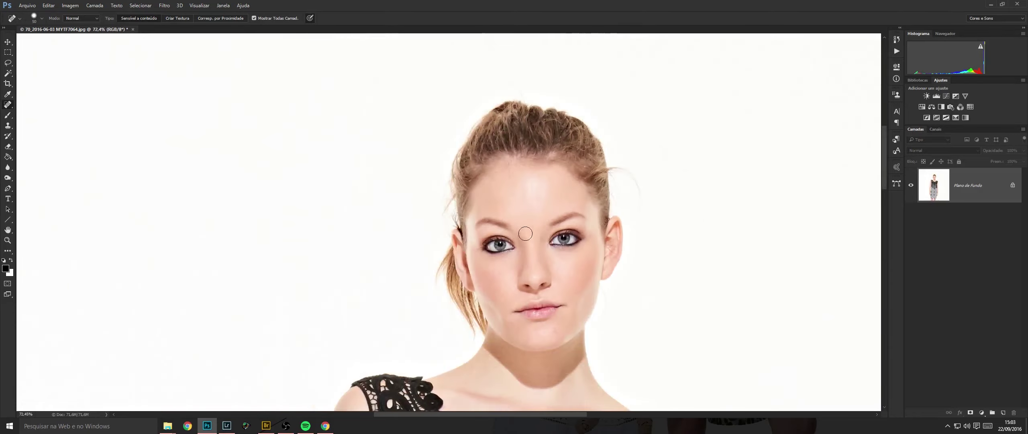
key(ctrl+s)
Switch to Bridge, go to the folder 502VE000173 and open all its photos in Photoshop.
key(alt+Tab)
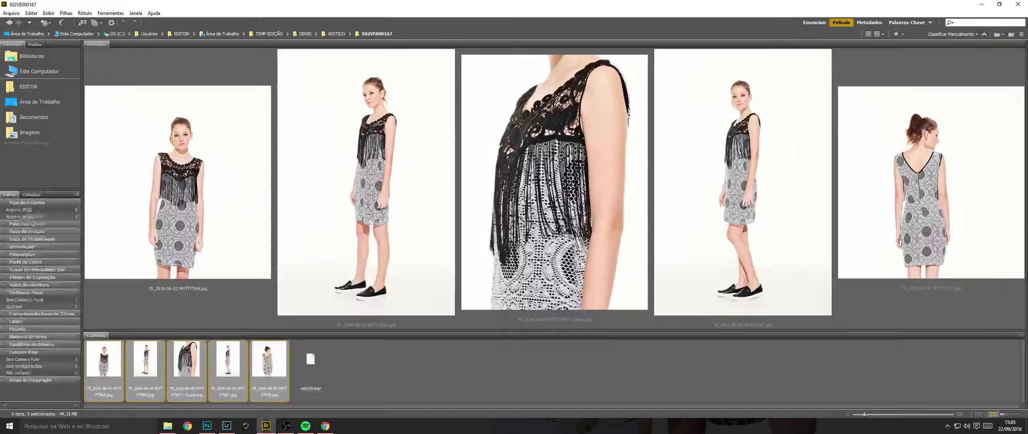
key(ctrl+Up)
key(Right)
key(Return)
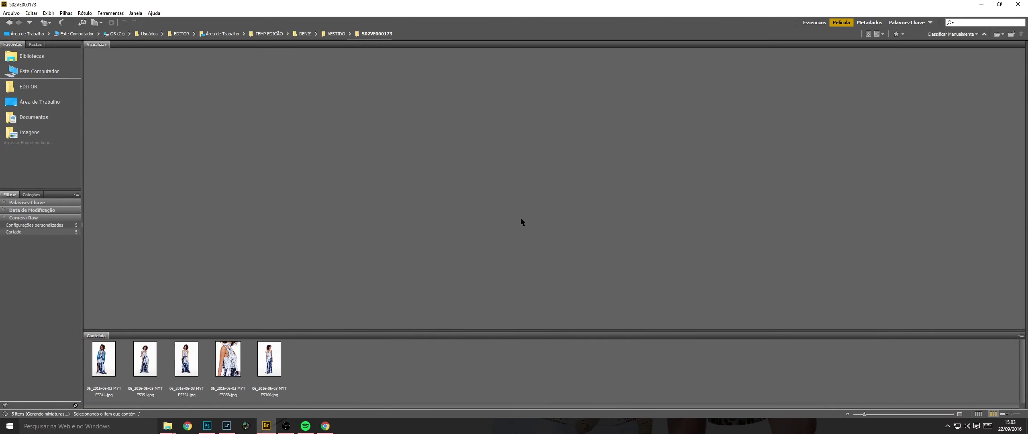
key(ctrl+a)
key(Return)
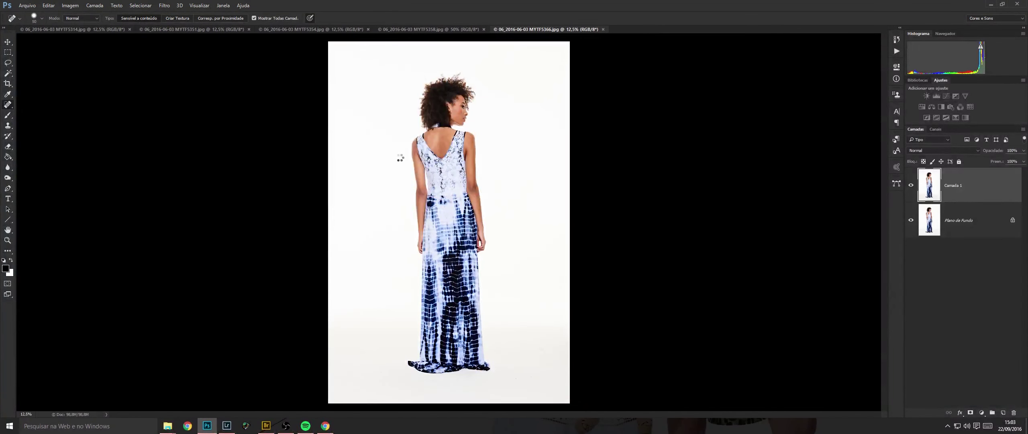
Duplicate the background of MYTF5366.jpg and give the copy a black layer mask.
key(ctrl+m)
key(b)
key(ctrl+i)
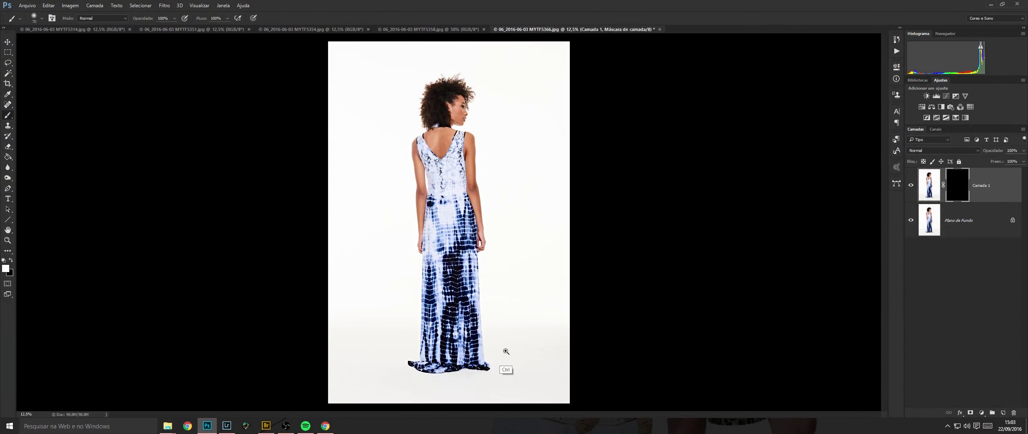
Paint the mask of MYTF5366.jpg white over the marked studio floor around the dress hem.
drag(505, 351, 570, 346)
drag(570, 333, 498, 213)
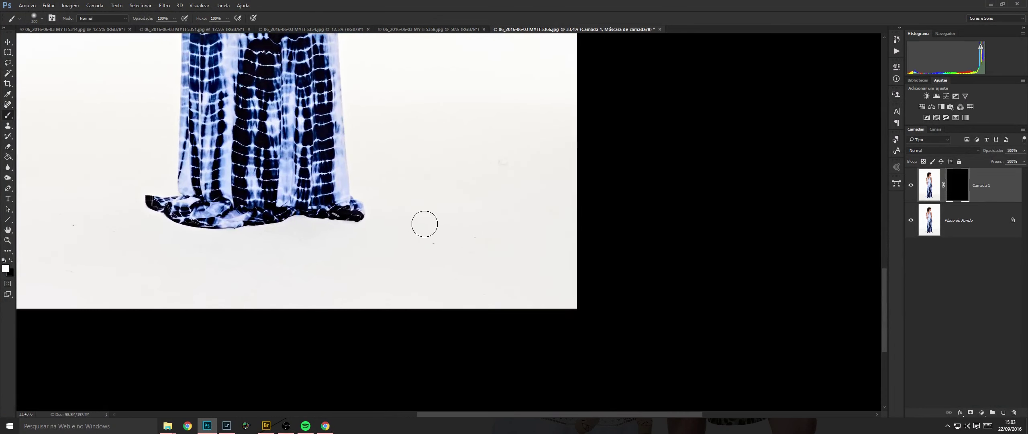
drag(510, 271, 513, 314)
drag(314, 235, 515, 216)
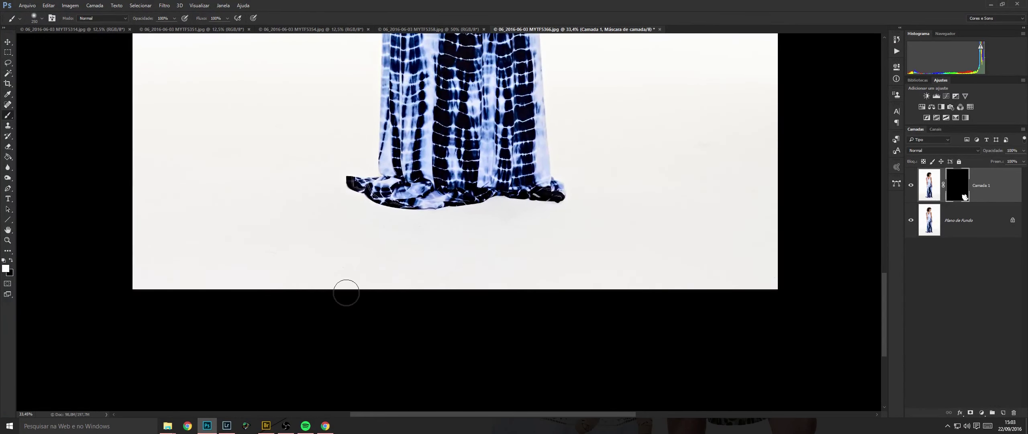
drag(662, 281, 626, 281)
Paint the mask of MYTF5366.jpg white along both arms with a smaller brush, working up to the shoulders.
drag(518, 201, 471, 401)
drag(478, 80, 461, 253)
drag(460, 180, 510, 206)
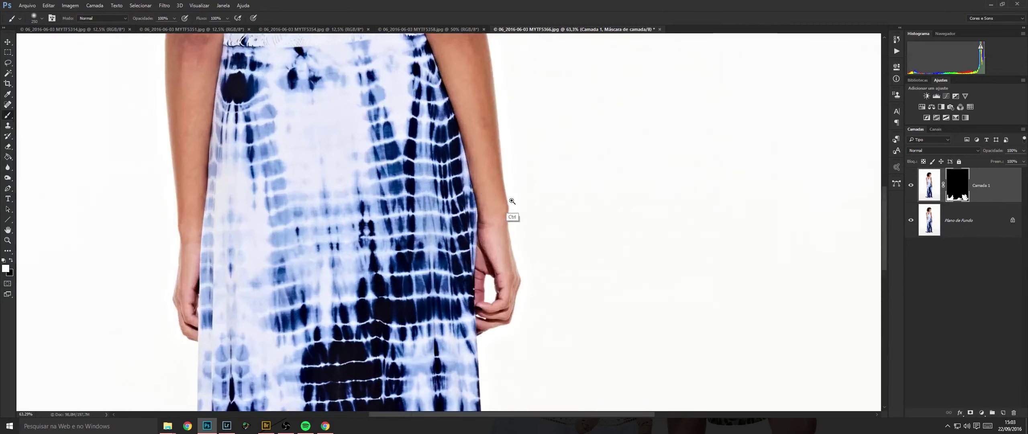
key(bracketleft)
key(bracketleft)
drag(211, 135, 339, 219)
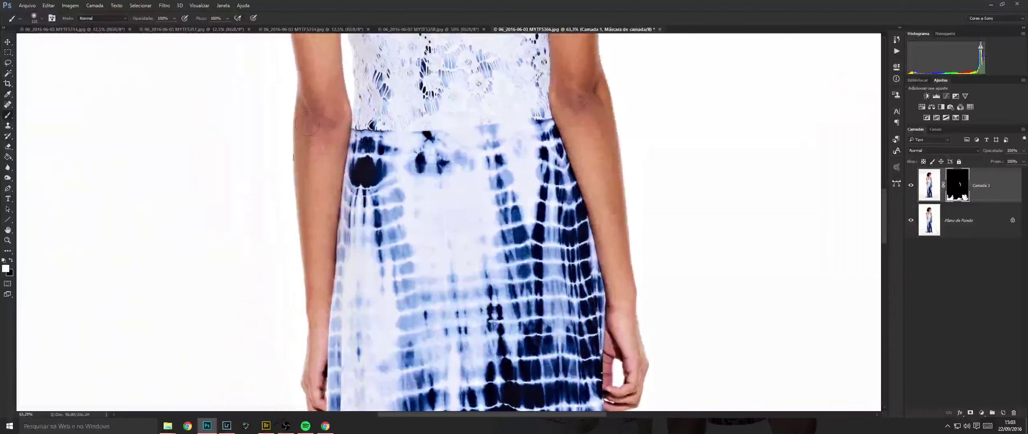
drag(323, 152, 317, 209)
drag(483, 65, 454, 222)
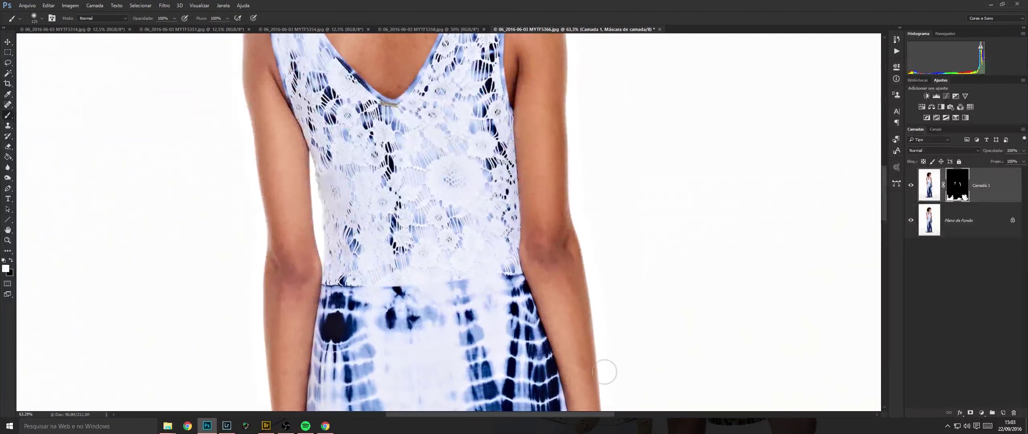
drag(532, 63, 540, 207)
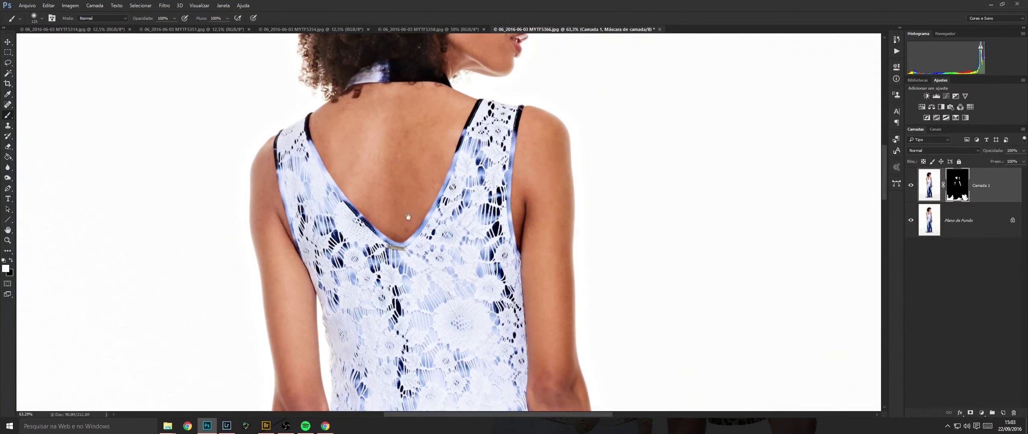
Finish the mask around the upper back and face in MYTF5366.jpg, merge the layers and save the photo.
drag(408, 216, 368, 337)
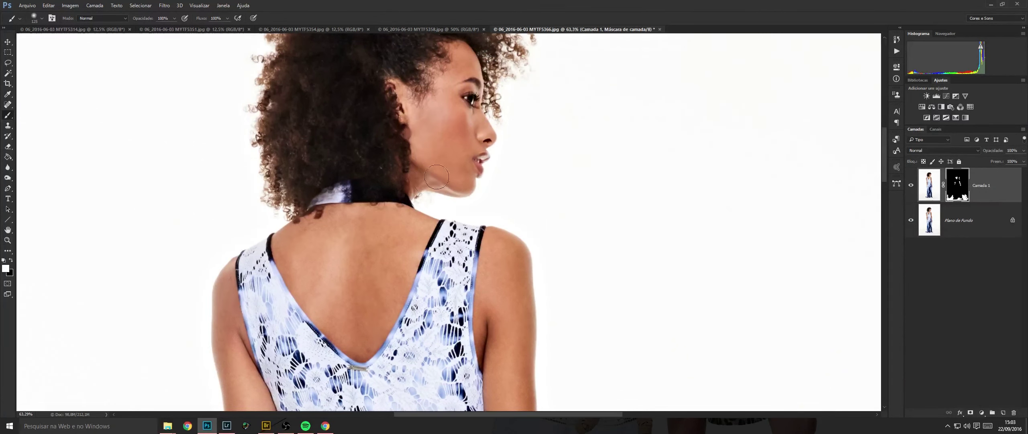
key(ctrl+shift+e)
key(ctrl+s)
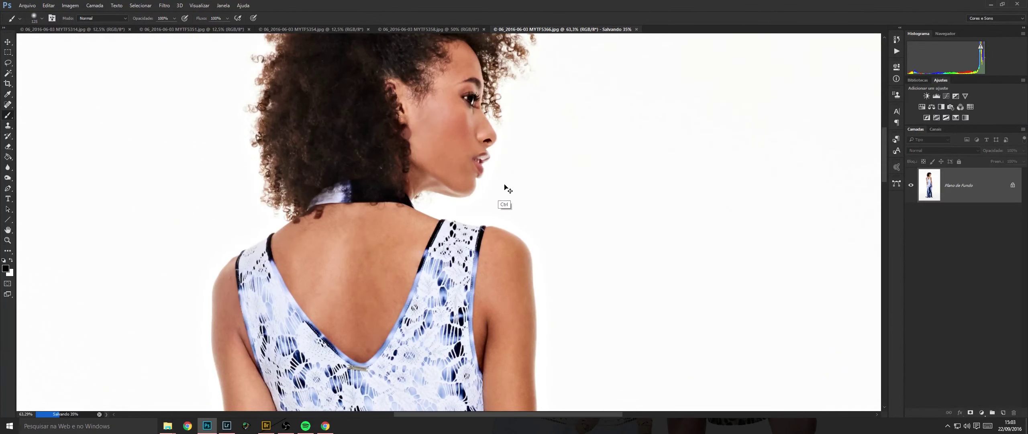
Close MYTF5366.jpg and duplicate the background of MYTF5358.jpg with a black layer mask on the copy.
key(x)
key(ctrl+w)
key(ctrl+j)
key(ctrl+i)
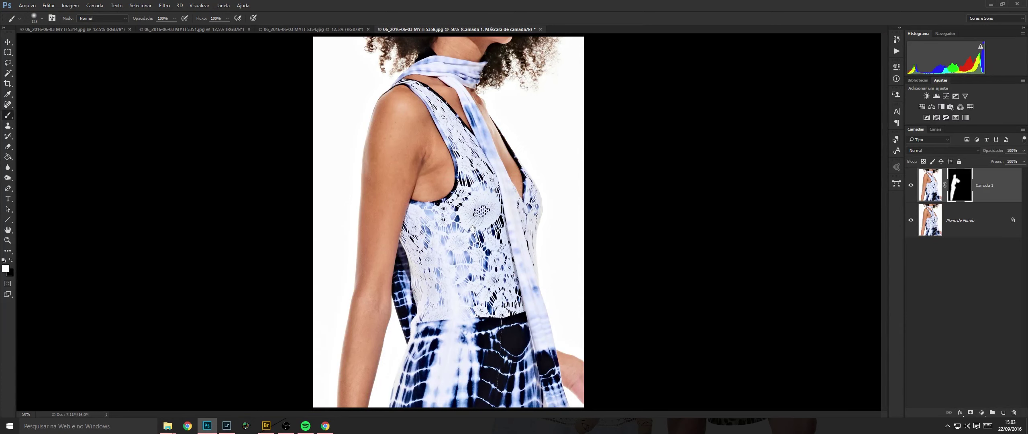
Paint the mask of MYTF5358.jpg white along the arm and undo the last strokes that stray over the dress.
drag(488, 183, 518, 181)
drag(518, 177, 505, 227)
key(ctrl+alt+z)
key(ctrl+alt+z)
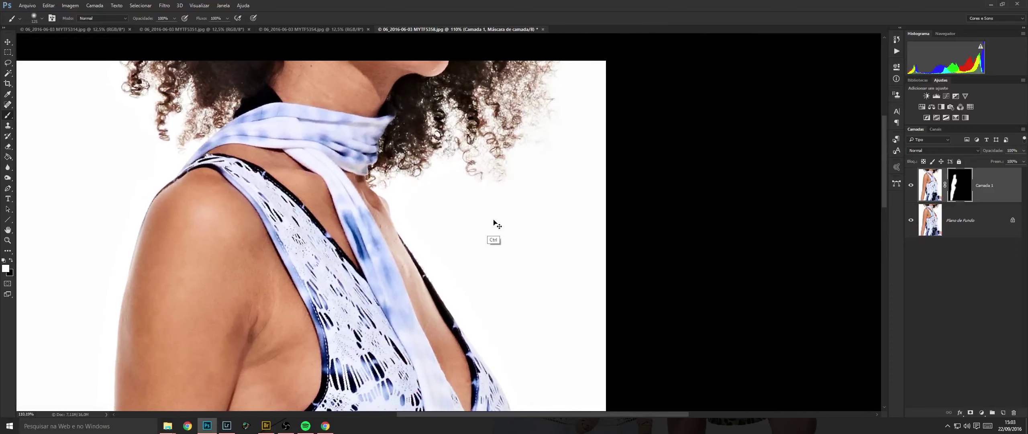
Paint the mask of MYTF5358.jpg white over the chest and neck skin beside the scarf with a smaller brush.
drag(420, 344, 420, 204)
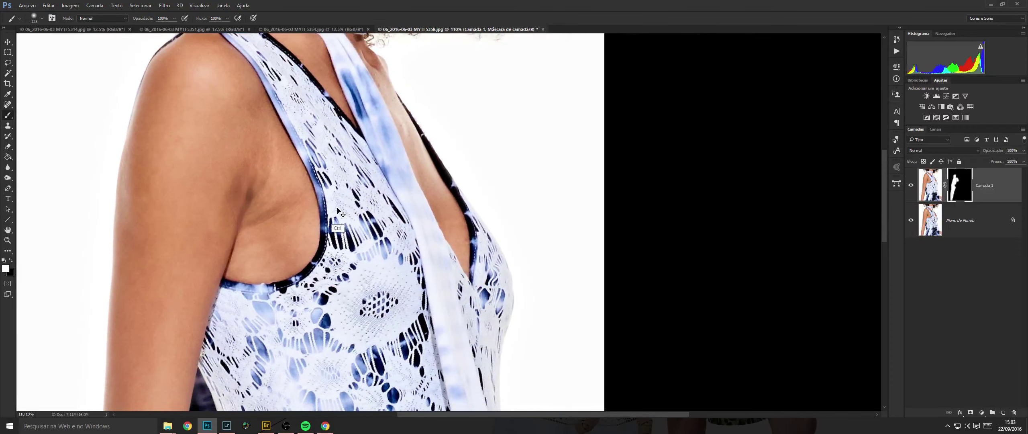
key(bracketleft)
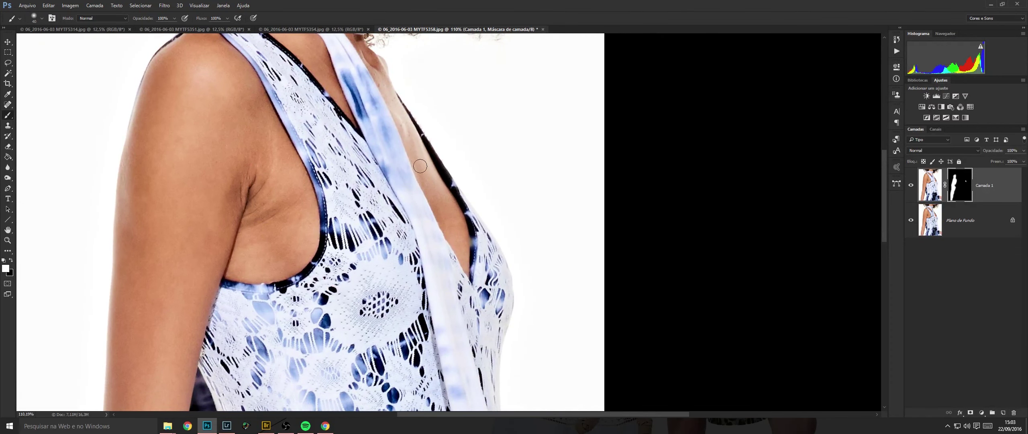
key(e)
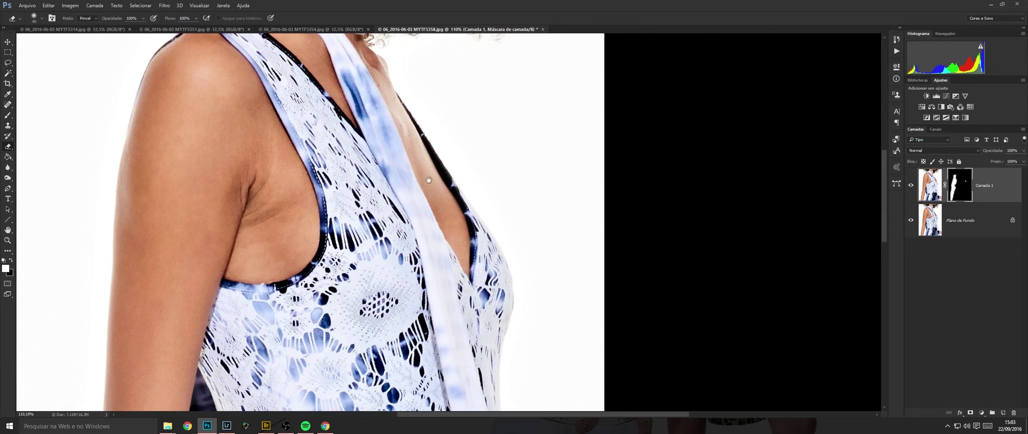
drag(428, 179, 442, 195)
key(v)
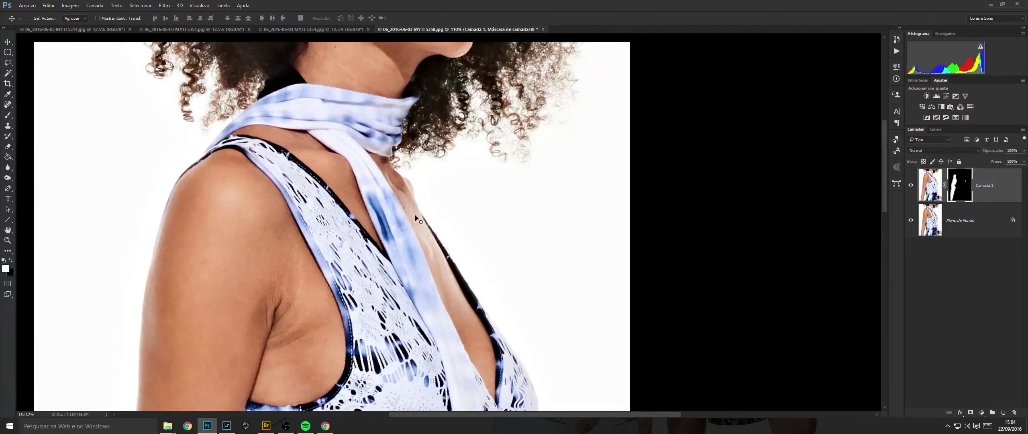
key(b)
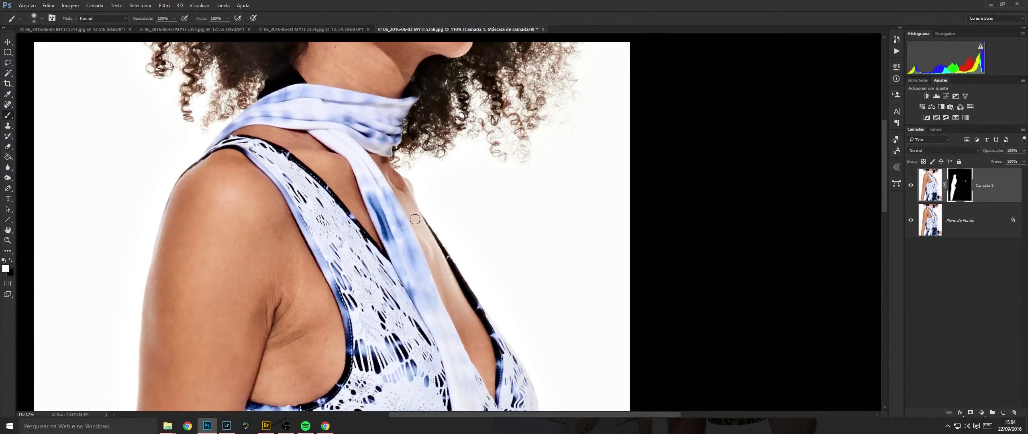
drag(344, 183, 387, 291)
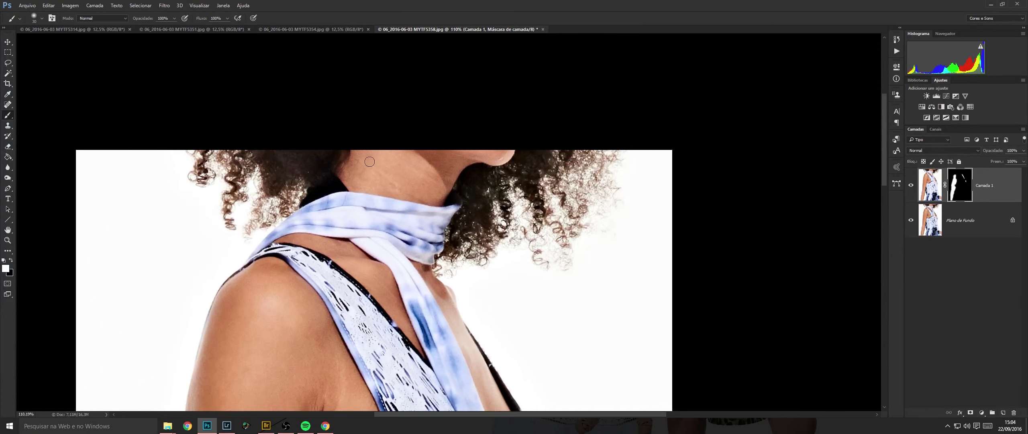
Merge the layers of MYTF5358.jpg, then save and close the photo.
key(x)
key(ctrl+e)
key(ctrl+0)
key(ctrl+w)
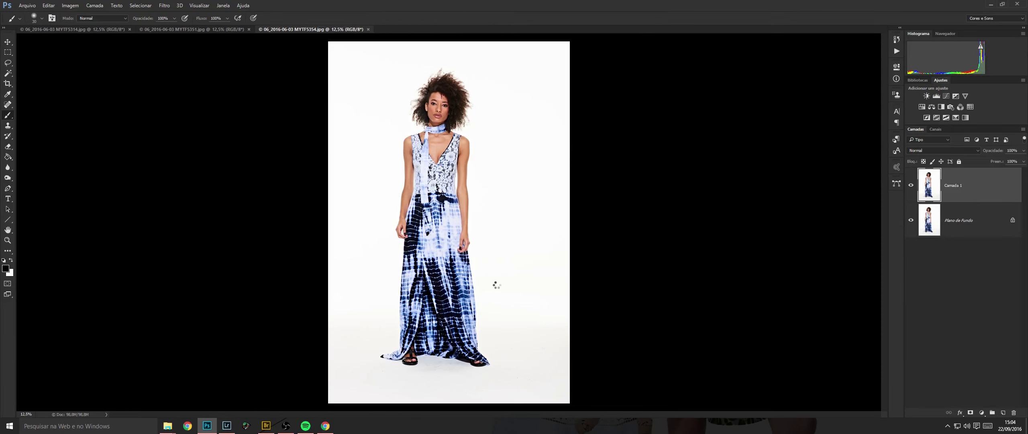
Give a background copy in MYTF5354.jpg a black mask and paint it white over the marked floor right of the dress with a larger brush.
mouse_move(433, 332)
mouse_down()
mouse_move(707, 377)
mouse_move(652, 256)
mouse_up()
key(bracketright)
key(bracketright)
key(bracketright)
drag(742, 275, 535, 202)
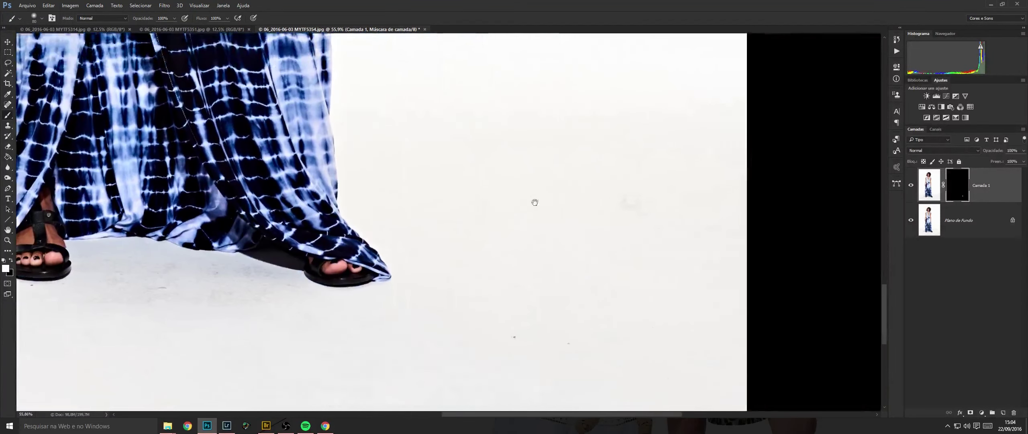
key(bracketright)
key(])
mouse_move(544, 294)
mouse_down()
mouse_move(573, 370)
mouse_move(574, 349)
mouse_move(674, 375)
mouse_move(715, 347)
mouse_up()
mouse_move(587, 267)
mouse_down()
mouse_move(573, 266)
mouse_move(636, 143)
mouse_up()
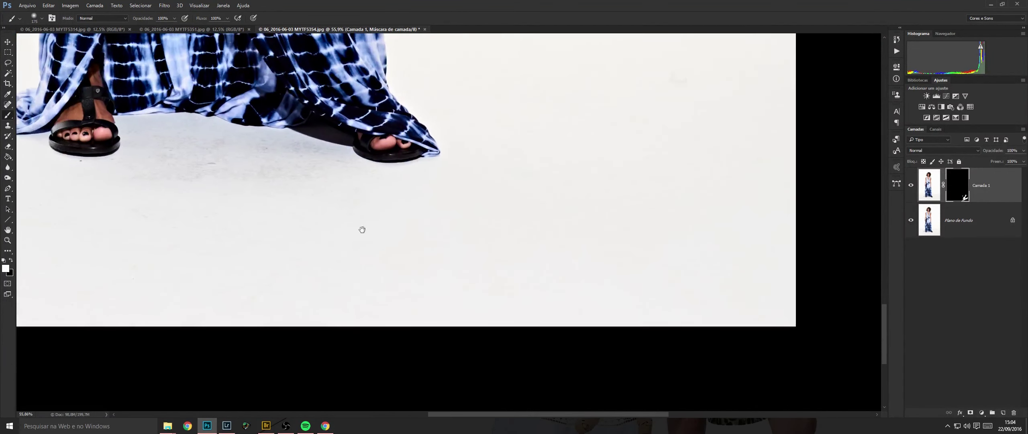
Paint the mask of MYTF5354.jpg white over the marked floor below the sandals and left of the dress hem.
scroll(362, 229, up, 1)
scroll(362, 230, left, 4)
scroll(378, 206, down, 1)
scroll(378, 205, left, 3)
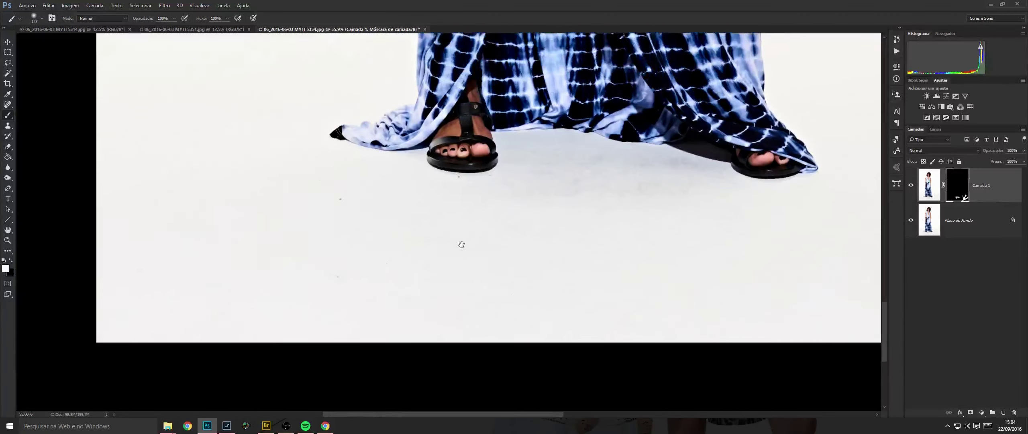
mouse_move(340, 313)
mouse_down()
mouse_move(239, 244)
mouse_move(171, 130)
mouse_up()
drag(332, 95, 328, 227)
drag(474, 177, 407, 197)
drag(433, 116, 406, 341)
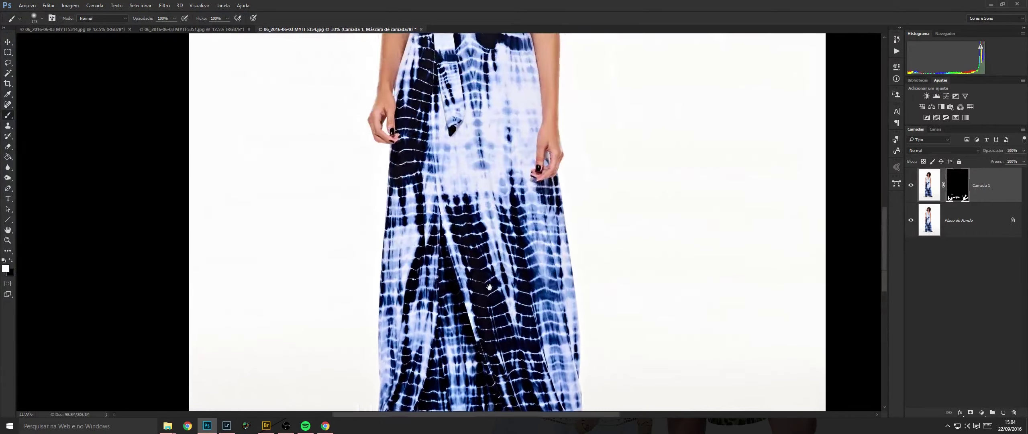
Paint the mask of MYTF5354.jpg white over the arms, chest and neck, reducing the brush for the smaller skin areas.
drag(498, 161, 562, 158)
drag(582, 121, 562, 313)
scroll(577, 212, up, 3)
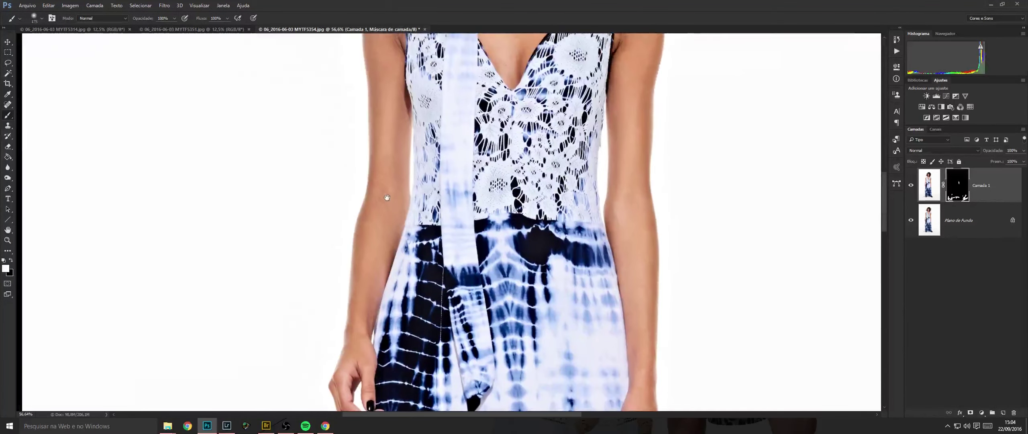
scroll(490, 161, up, 3)
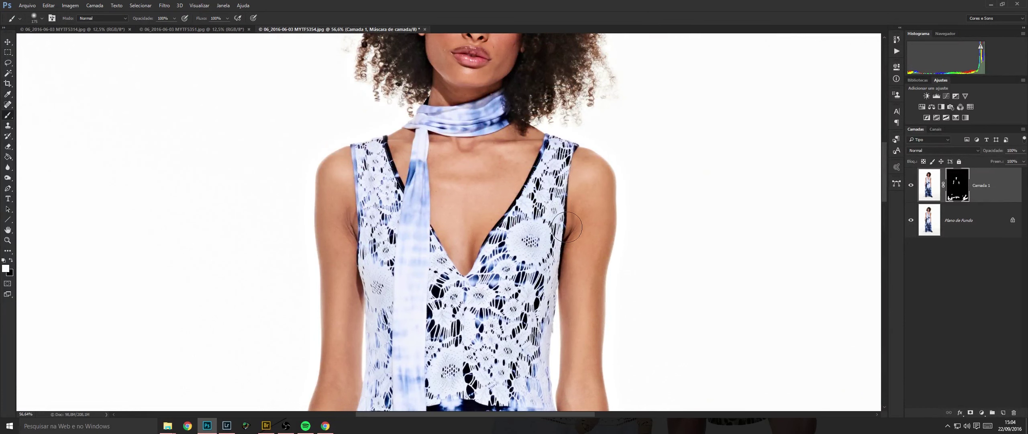
drag(465, 84, 453, 248)
key(bracketleft)
key(bracketleft)
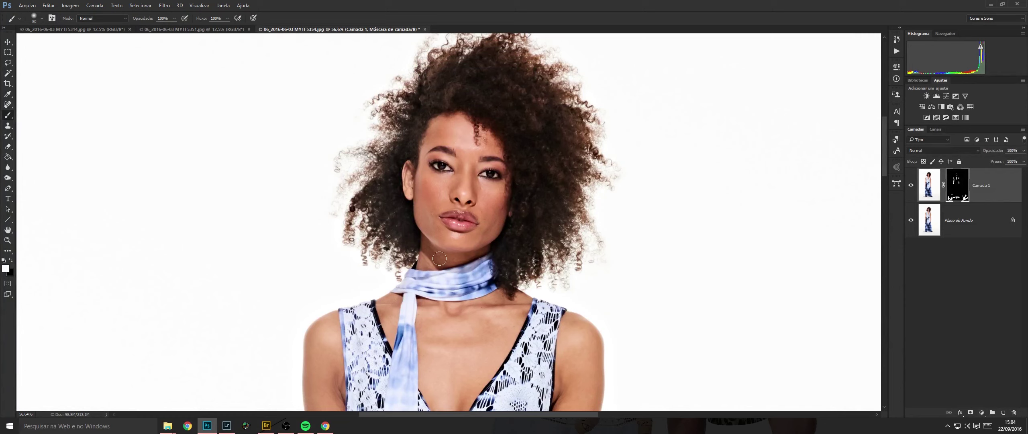
Merge the layers of MYTF5354.jpg, then save and close the photo.
key(ctrl+shift+e)
key(x)
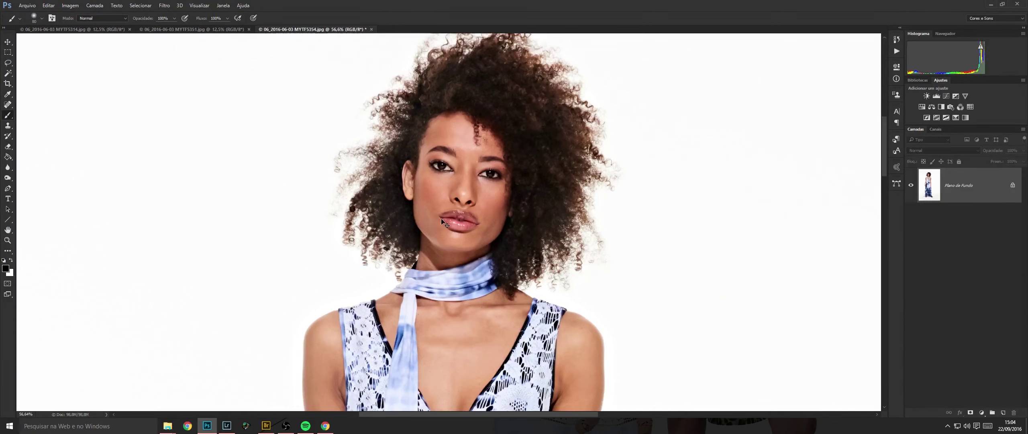
key(ctrl+s)
key(ctrl+w)
Duplicate the background of MYTF5351.jpg and give the copy a black layer mask.
scroll(511, 274, up, 5)
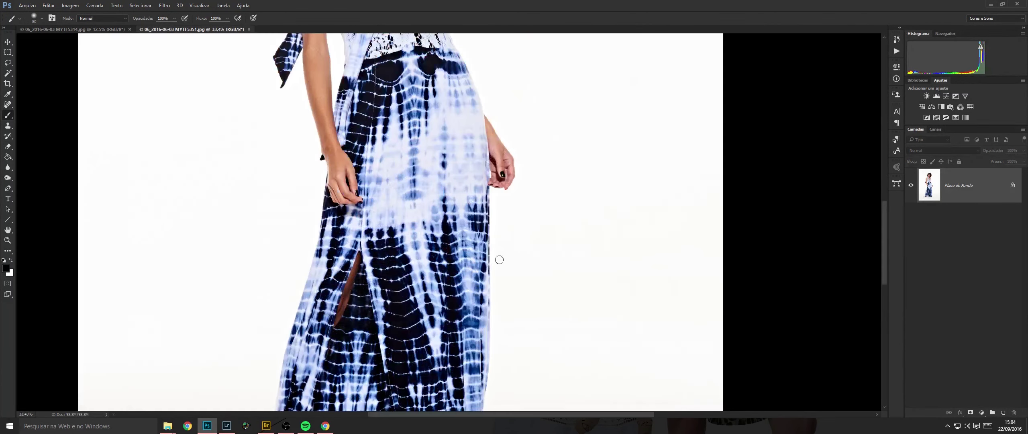
key(ctrl+j)
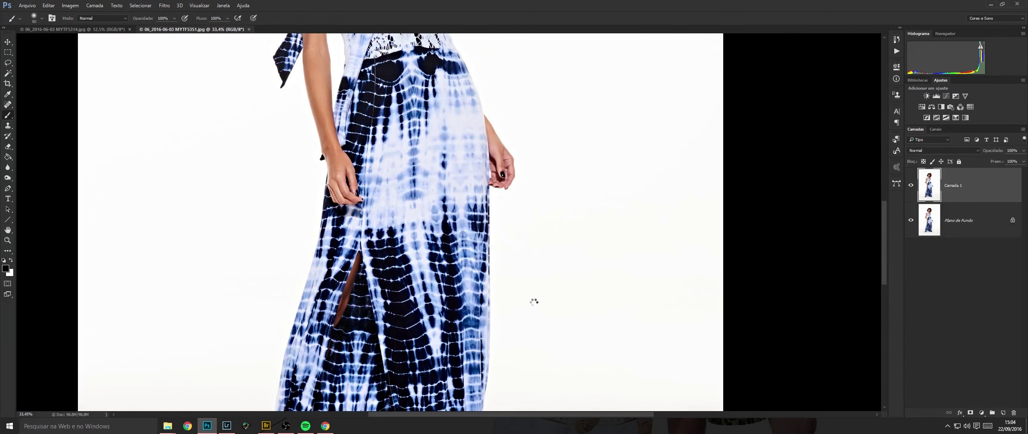
drag(594, 338, 517, 158)
Paint the mask of MYTF5351.jpg white over the marked studio floor around the dress hem with an enlarged brush.
key(])
key(])
key(])
key(])
key(])
key(])
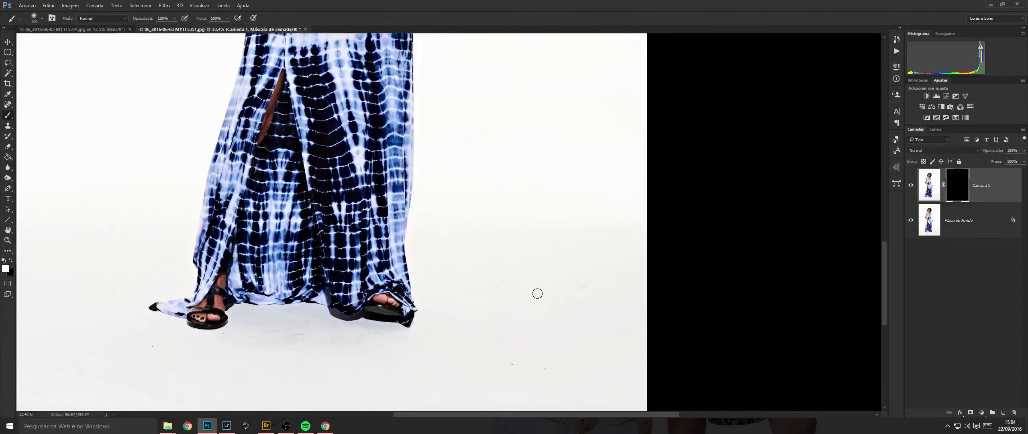
mouse_move(506, 295)
mouse_down()
mouse_move(518, 374)
mouse_move(595, 263)
mouse_up()
drag(548, 328, 617, 167)
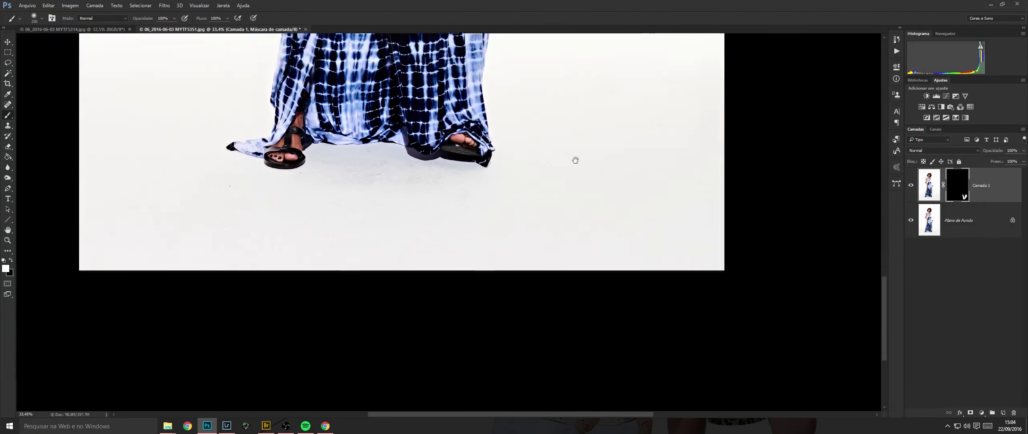
key(bracketright)
mouse_move(397, 184)
mouse_down()
mouse_move(402, 176)
mouse_move(379, 217)
mouse_up()
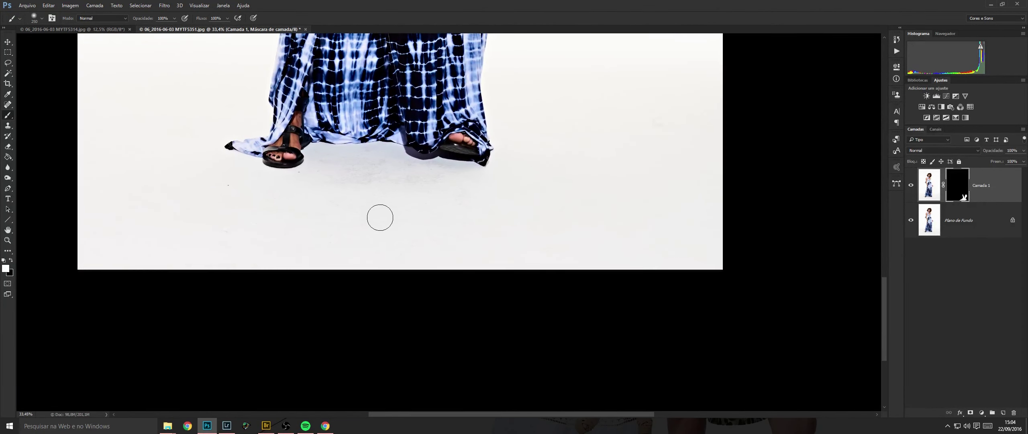
drag(270, 203, 384, 221)
drag(416, 191, 426, 200)
mouse_move(349, 235)
mouse_down()
mouse_move(313, 151)
mouse_move(478, 250)
mouse_move(471, 302)
mouse_up()
Paint the mask of MYTF5351.jpg white over the arms, chest and face with a smaller brush.
drag(534, 125, 471, 275)
drag(471, 74, 500, 368)
drag(393, 122, 426, 222)
key(bracketleft)
key(bracketleft)
key(bracketleft)
key(bracketleft)
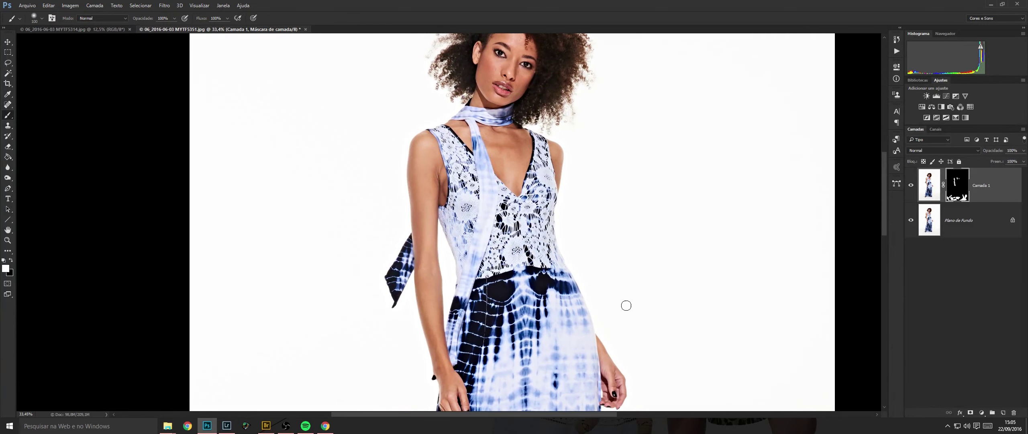
drag(489, 141, 527, 200)
scroll(520, 197, up, 4)
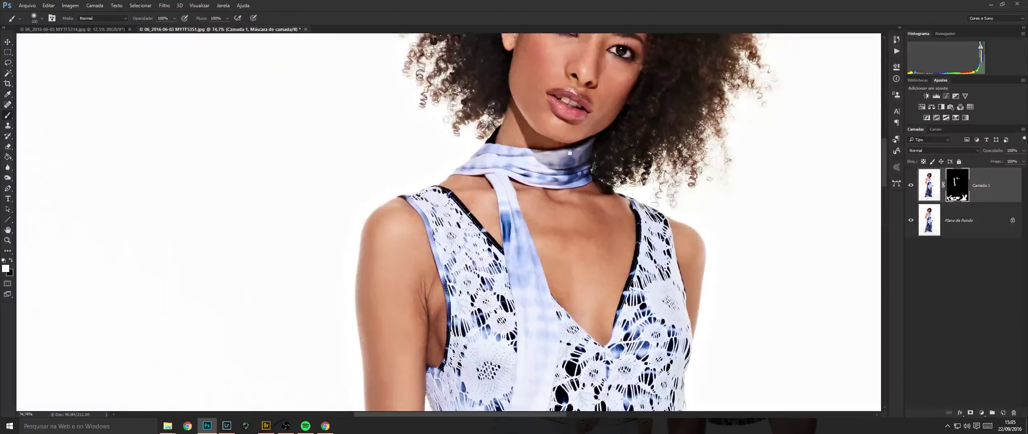
drag(570, 151, 539, 256)
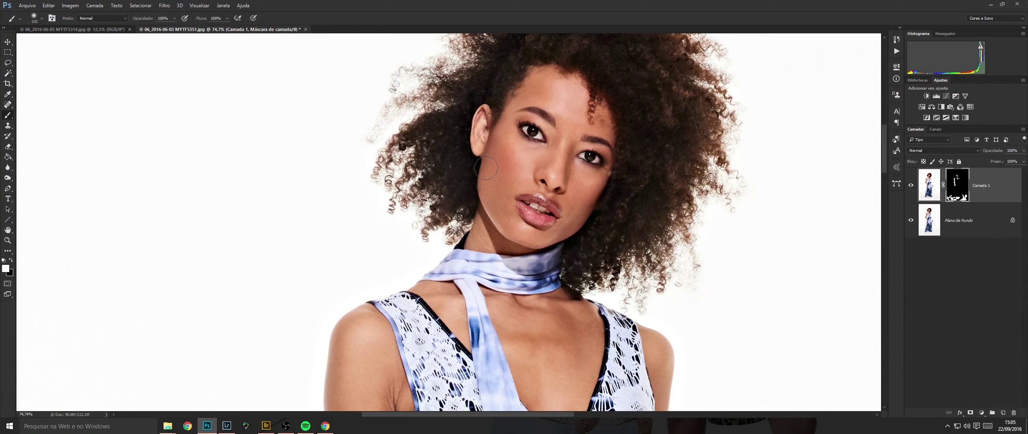
Merge the layers of MYTF5351.jpg, then save and close the photo.
key(ctrl+e)
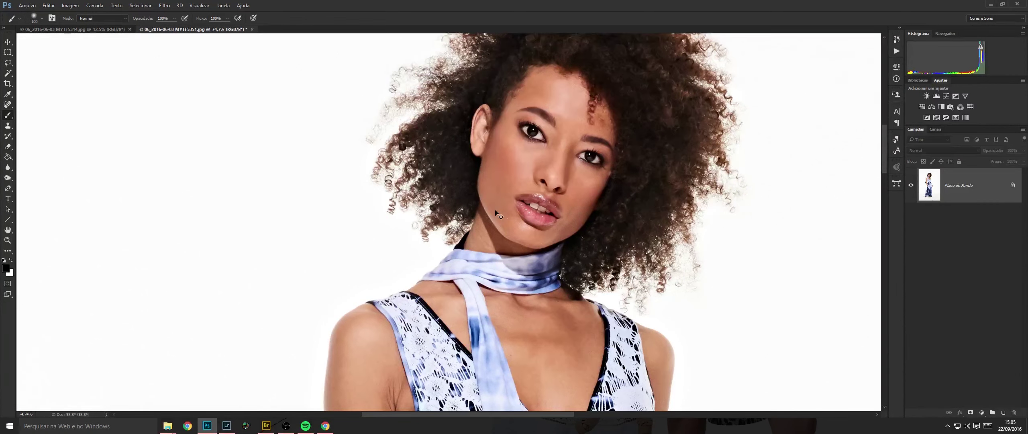
key(ctrl+s)
key(ctrl+w)
Duplicate the background of MYTF5314.jpg and give the copy a black layer mask.
key(ctrl+j)
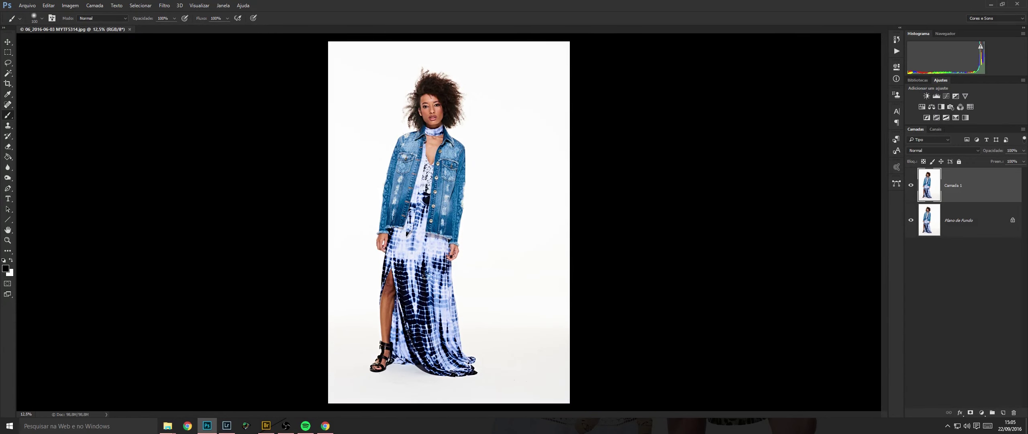
key(ctrl+shift+m)
mouse_move(404, 285)
mouse_down()
mouse_move(454, 273)
mouse_move(423, 135)
mouse_up()
drag(417, 343, 481, 171)
Paint the mask of MYTF5314.jpg white over the marked studio floor around the sandal and dress hem with a larger brush.
key(bracketright)
key(bracketright)
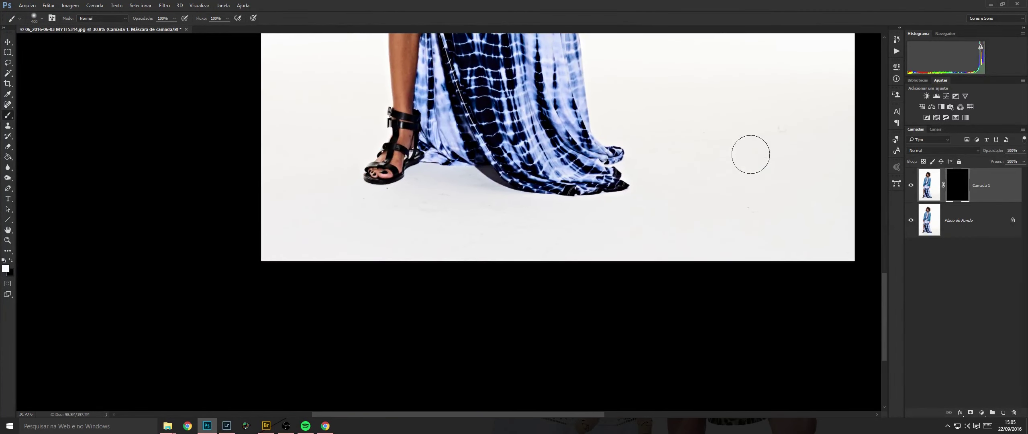
mouse_move(432, 203)
mouse_down()
mouse_move(345, 207)
mouse_move(435, 242)
mouse_up()
drag(442, 95, 465, 218)
Paint the mask of MYTF5314.jpg white over the bare leg, chest and face with a smaller brush and merge the layers.
key(bracketleft)
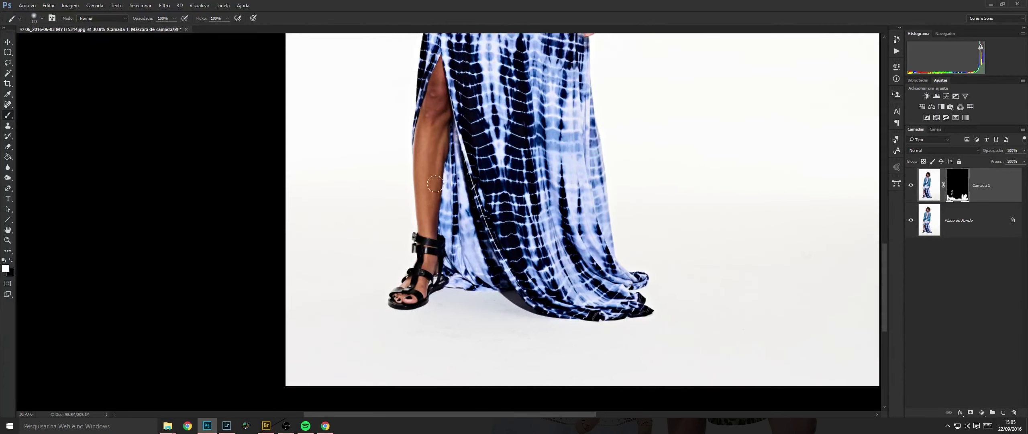
drag(457, 48, 448, 225)
scroll(448, 189, up, 4)
drag(518, 60, 509, 321)
drag(584, 50, 555, 221)
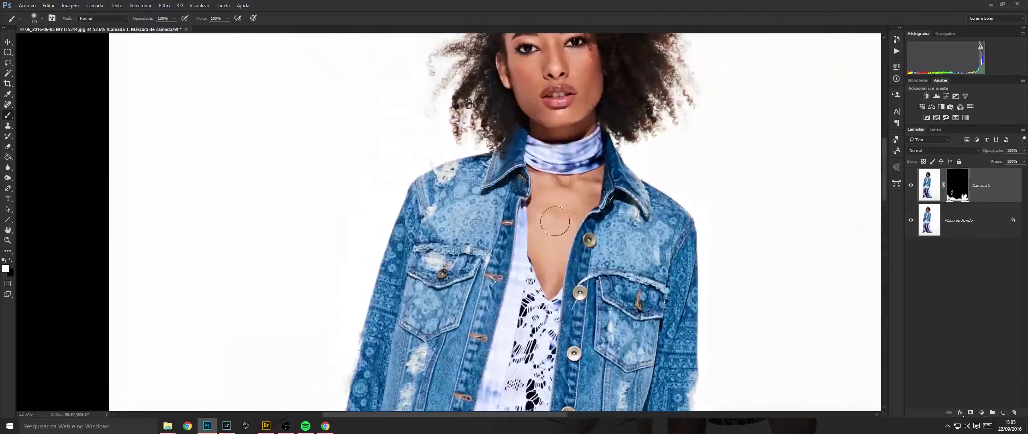
scroll(542, 201, up, 3)
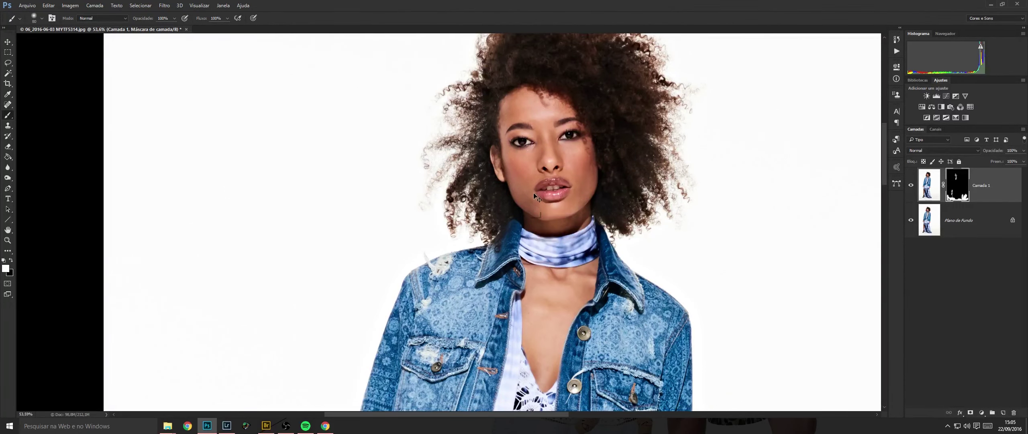
key(ctrl+e)
Heal the skin mark beside the knee in MYTF5314.jpg with the Spot Healing Brush and save the photo.
scroll(562, 172, down, 10)
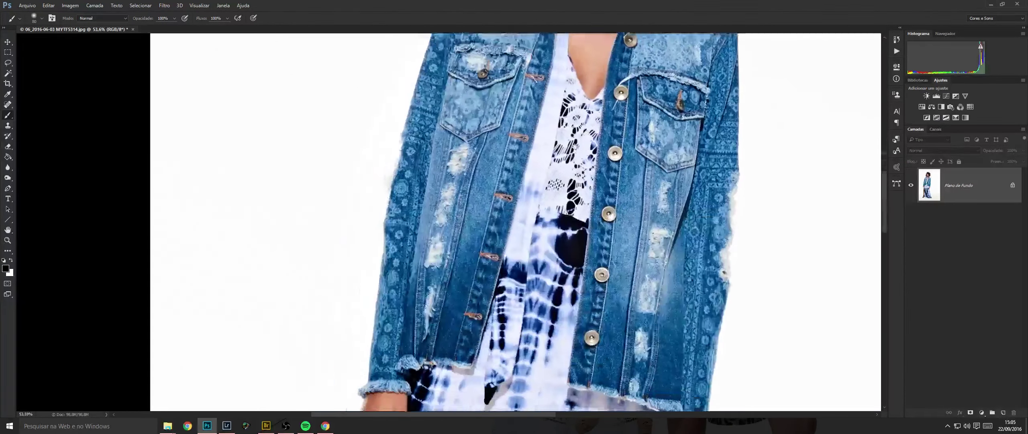
scroll(574, 145, down, 5)
scroll(503, 141, down, 5)
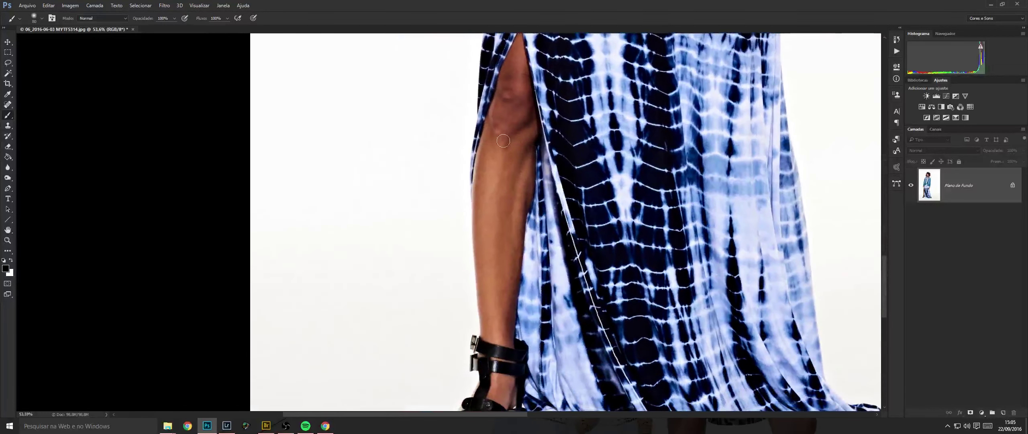
key(j)
drag(495, 137, 495, 137)
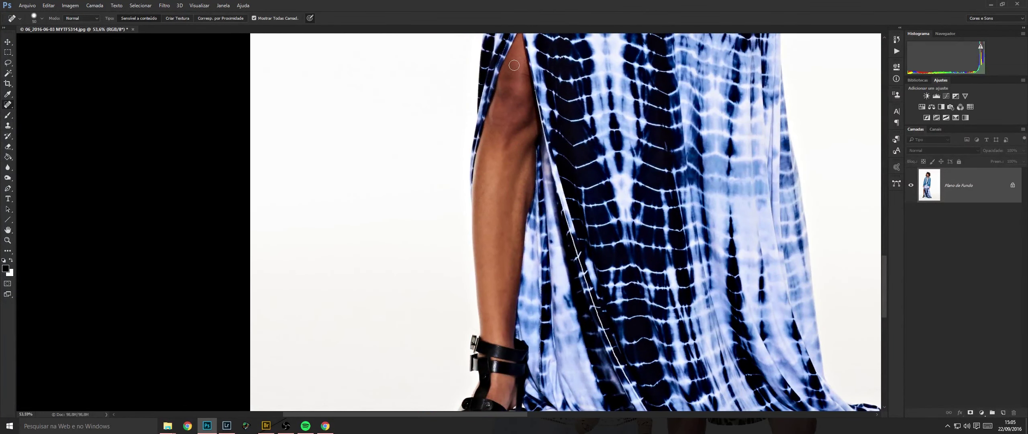
key(ctrl+s)
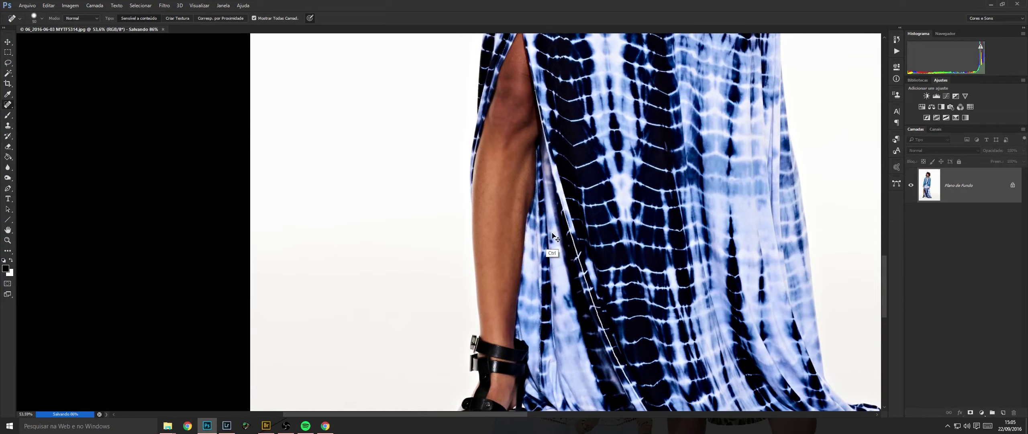
Close the finished photo, switch to Bridge, and open all photos of folder 502VE000278 in Photoshop.
key(ctrl+w)
key(alt+Tab)
key(ctrl+Up)
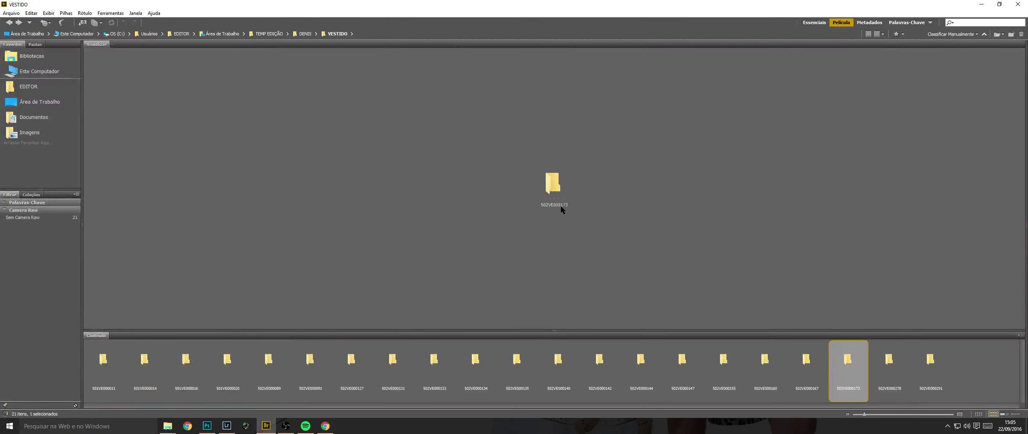
key(Right)
key(Return)
key(ctrl+a)
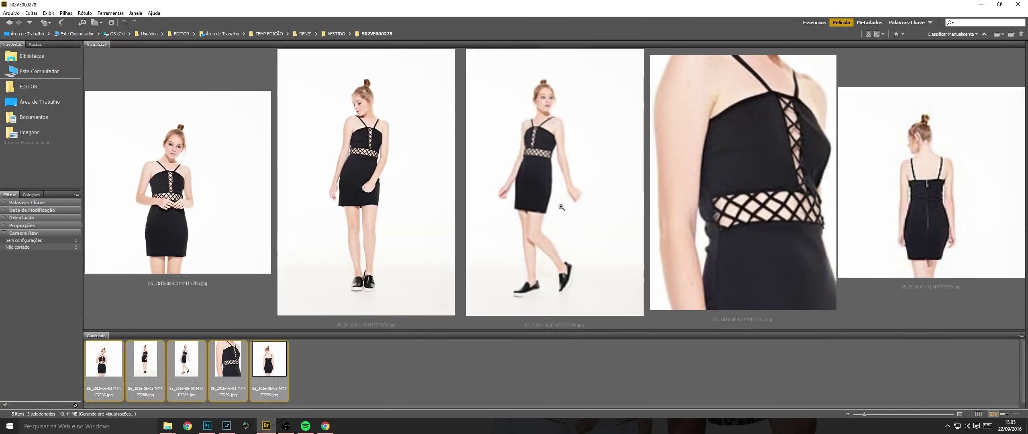
key(Return)
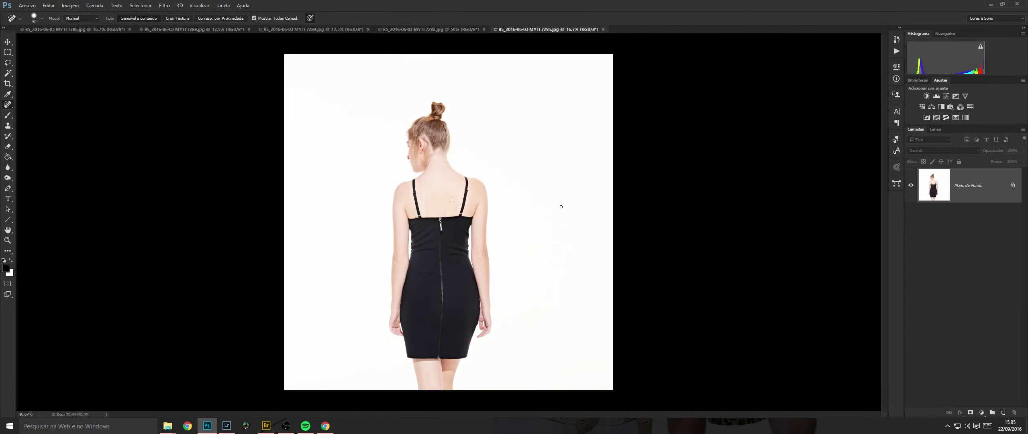
Duplicate the background of MYTF7295.jpg and give the copy a black layer mask.
key(ctrl+j)
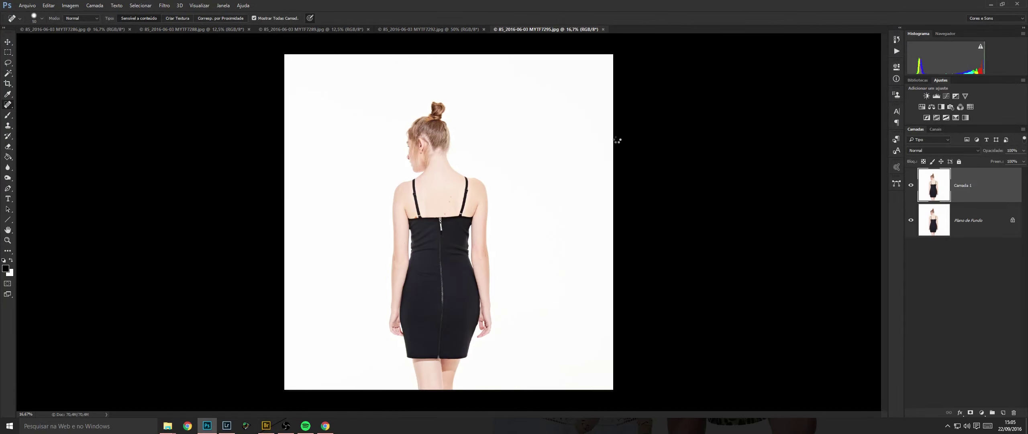
click(970, 413)
key(b)
key(ctrl+i)
Paint the mask of MYTF7295.jpg white over the model's back, shoulders and neck.
mouse_move(471, 192)
mouse_down()
mouse_move(409, 205)
mouse_move(554, 173)
mouse_up()
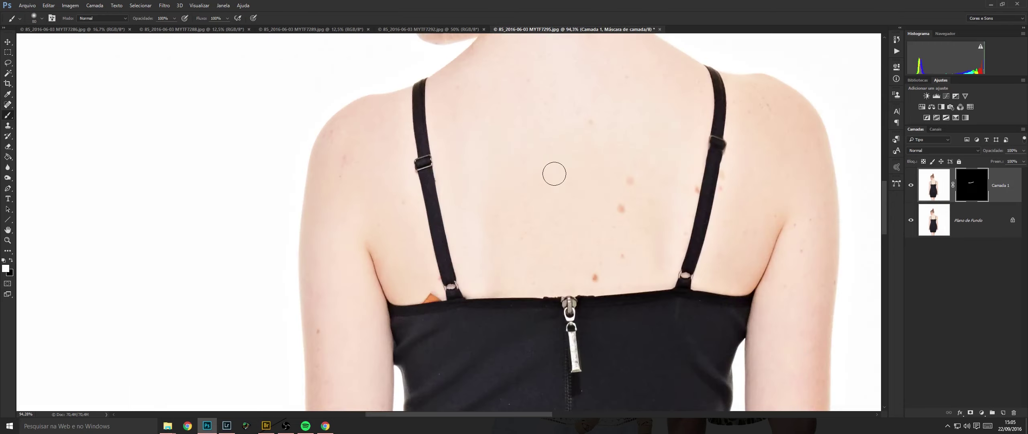
drag(629, 232, 588, 271)
drag(778, 159, 649, 190)
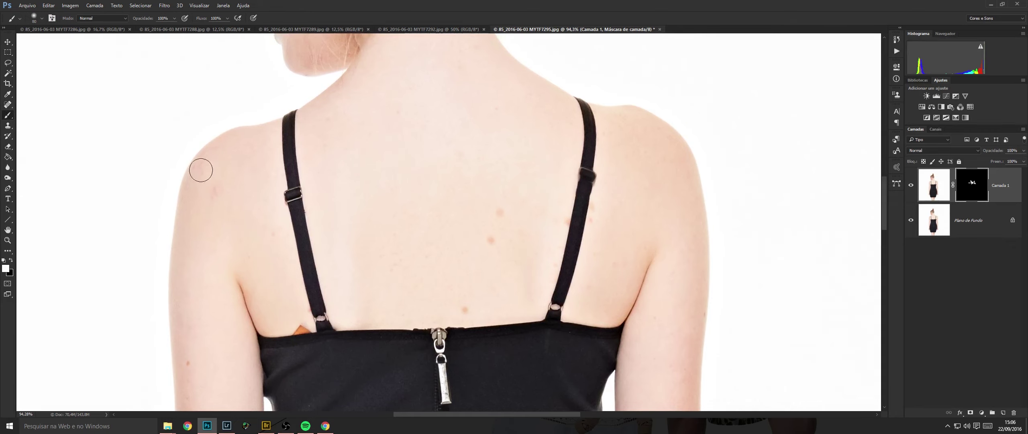
drag(236, 309, 224, 242)
drag(399, 82, 369, 260)
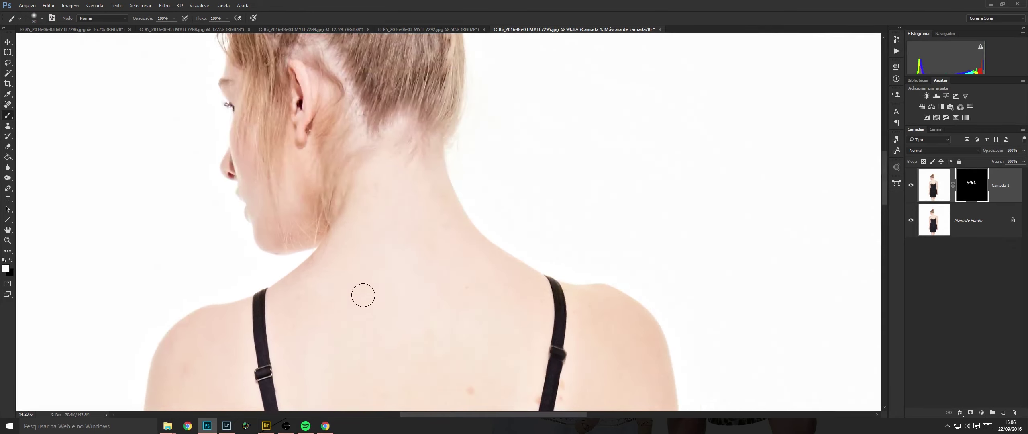
scroll(481, 236, down, 5)
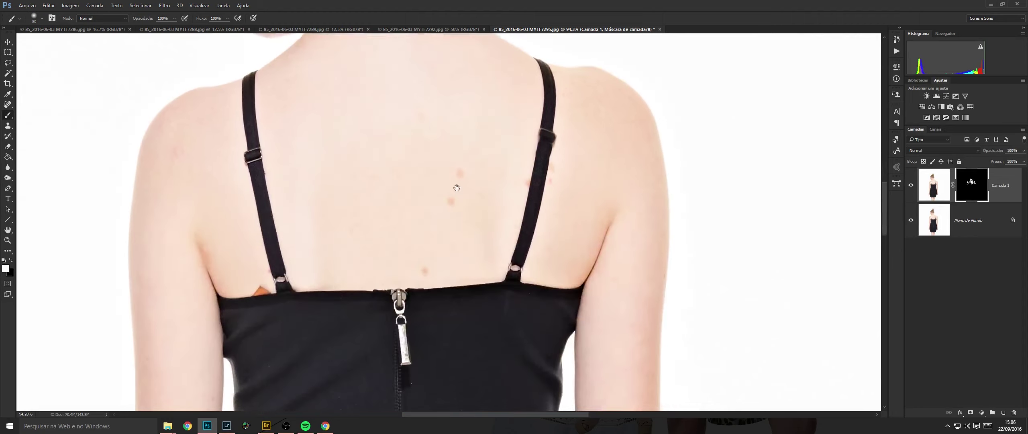
Paint the mask of MYTF7295.jpg white over the arms, hands and legs and merge the layers.
scroll(583, 162, down, 6)
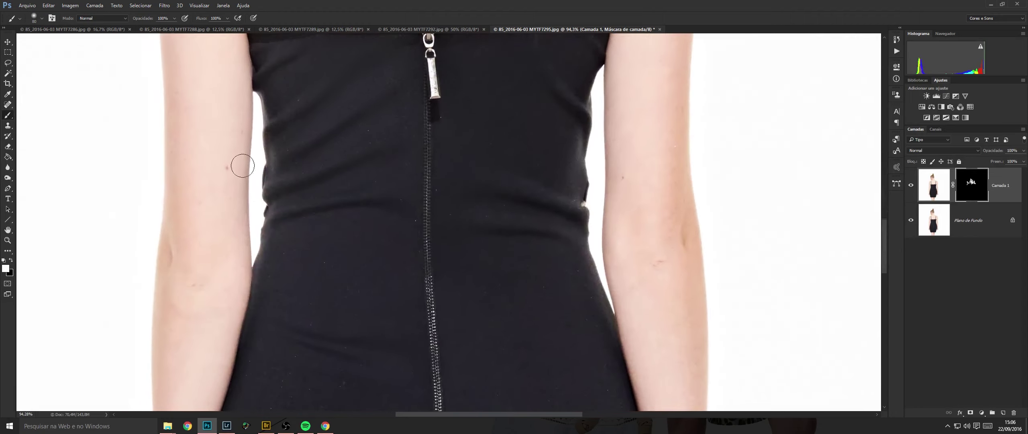
key(ctrl+minus)
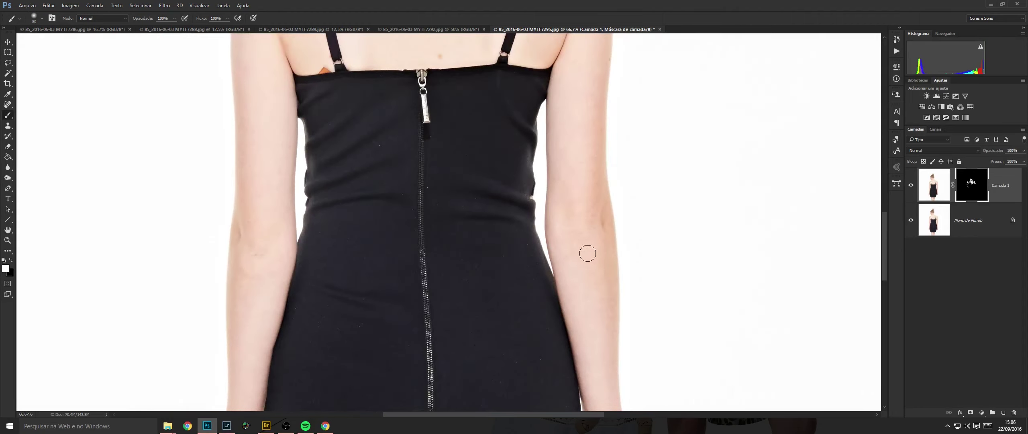
scroll(587, 253, down, 5)
scroll(500, 310, down, 5)
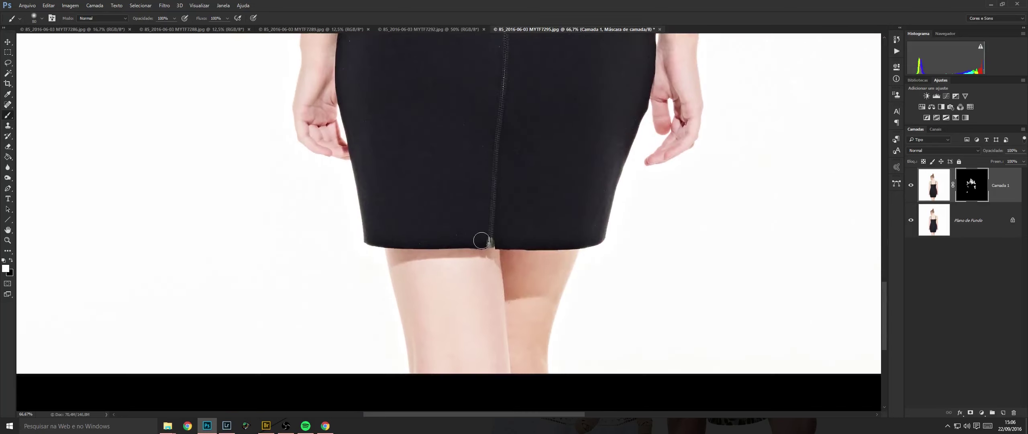
scroll(496, 312, up, 10)
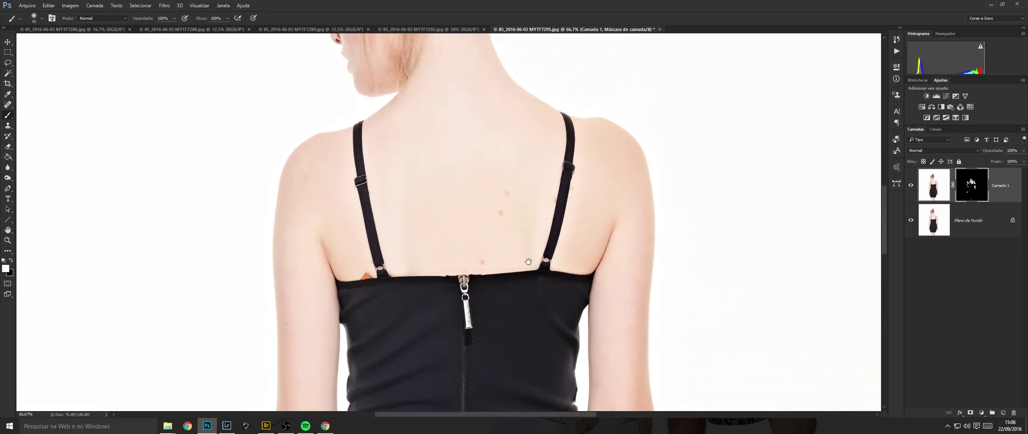
key(ctrl+shift+e)
Heal the moles and marks on the back and upper arm in MYTF7295.jpg with the Spot Healing Brush.
key(j)
drag(518, 188, 494, 231)
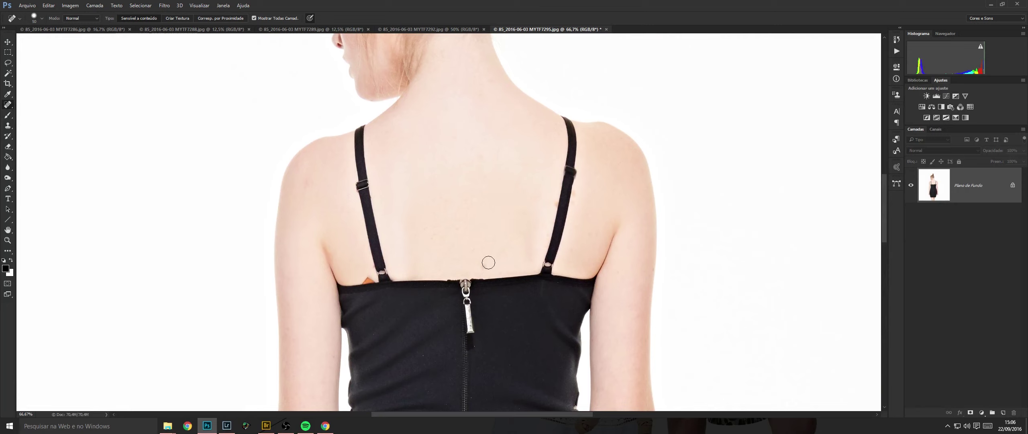
drag(489, 262, 466, 275)
drag(315, 175, 310, 195)
click(516, 228)
drag(430, 42, 460, 164)
Heal the light specks on the back of the black dress in MYTF7295.jpg.
drag(506, 334, 498, 150)
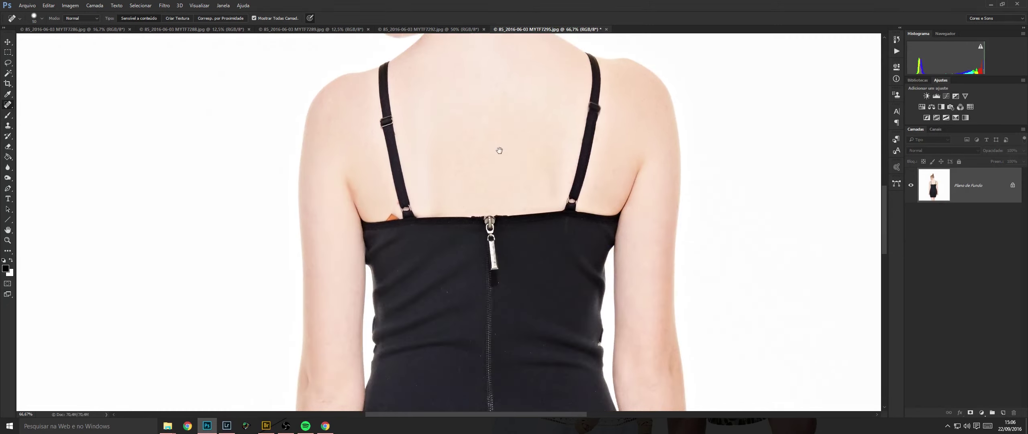
drag(451, 288, 457, 134)
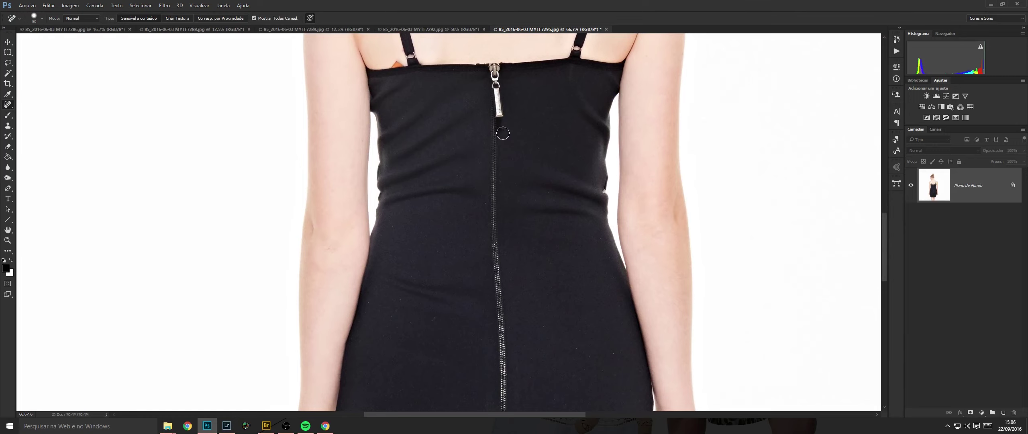
click(423, 234)
drag(432, 369, 438, 174)
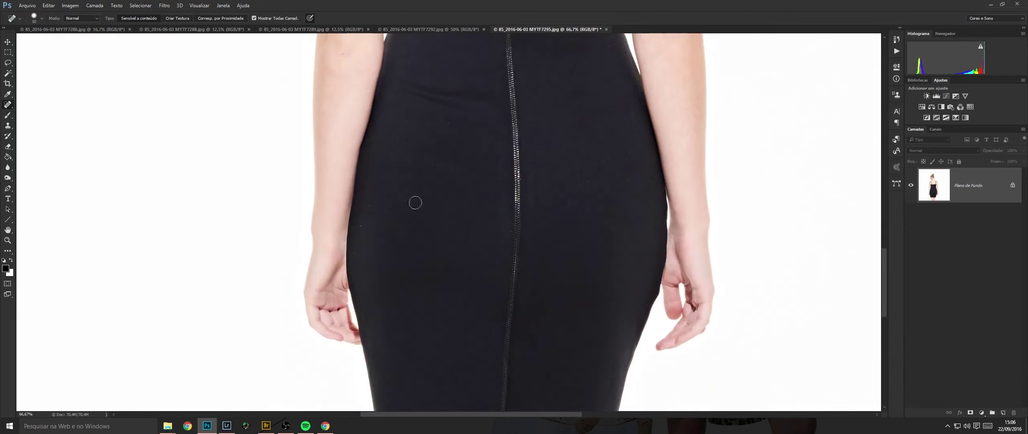
drag(362, 227, 367, 209)
Outline the orange tag above the dress edge with the Pen tool, convert the path to a selection and fill it over.
drag(460, 77, 448, 288)
drag(459, 106, 470, 185)
mouse_move(384, 190)
mouse_down()
mouse_move(431, 176)
mouse_move(469, 119)
mouse_up()
key(p)
drag(466, 38, 427, 200)
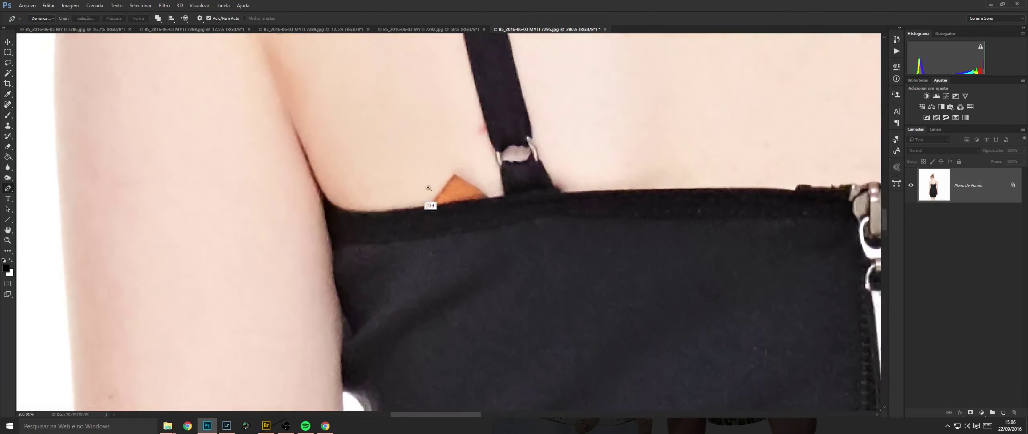
scroll(456, 201, up, 3)
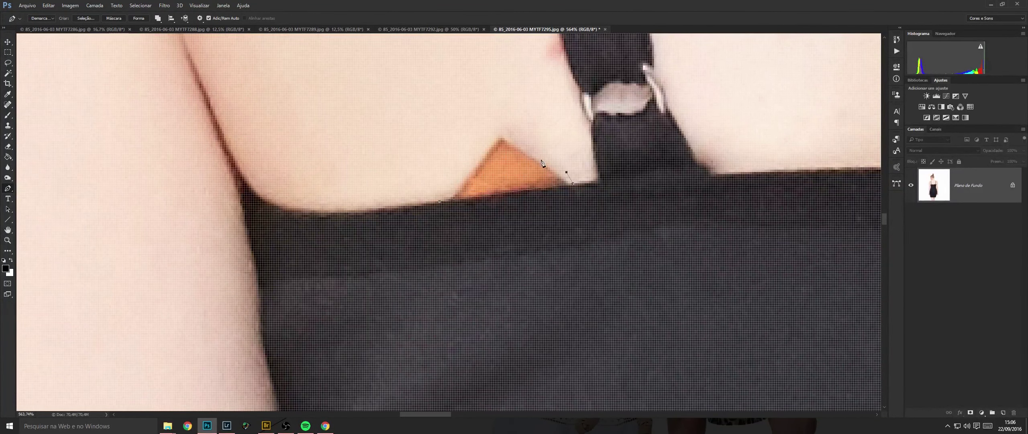
key(ctrl+Return)
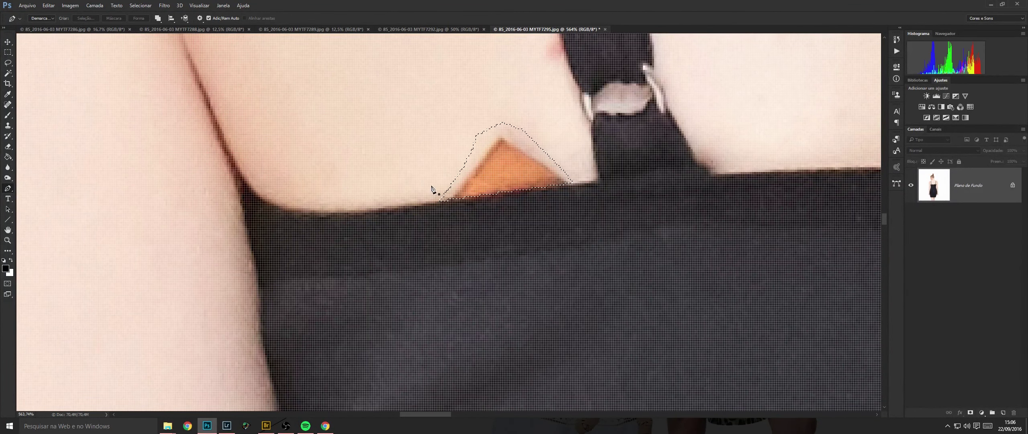
key(Delete)
key(Return)
Clone clean skin over the dark remnants inside the selection above the dress edge and deselect.
key(s)
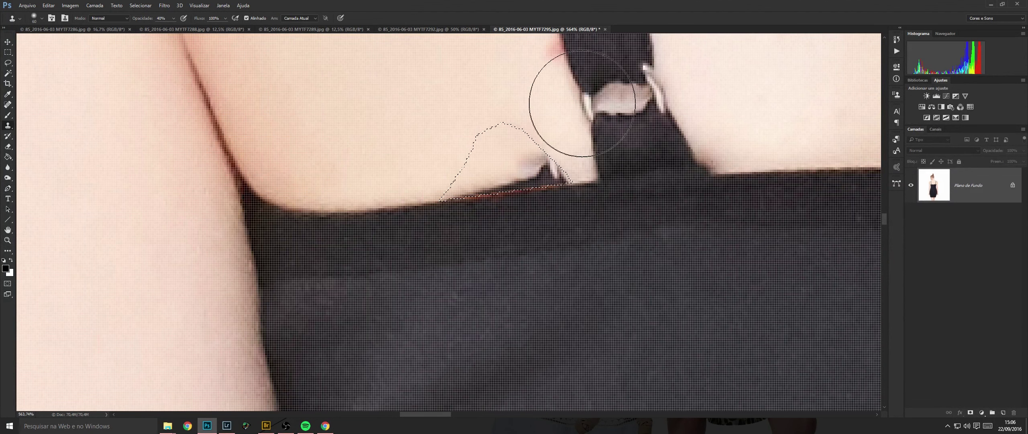
alt+click(480, 106)
mouse_move(513, 150)
mouse_down()
mouse_move(527, 160)
mouse_move(493, 177)
mouse_move(489, 165)
mouse_move(501, 188)
mouse_up()
key(ctrl+d)
Clean up the skin along the dress's upper edge with a much smaller Clone Stamp brush.
key(bracketleft)
key(bracketleft)
key(bracketleft)
key(bracketleft)
key(bracketleft)
key(bracketleft)
key(bracketleft)
key(bracketleft)
key(bracketleft)
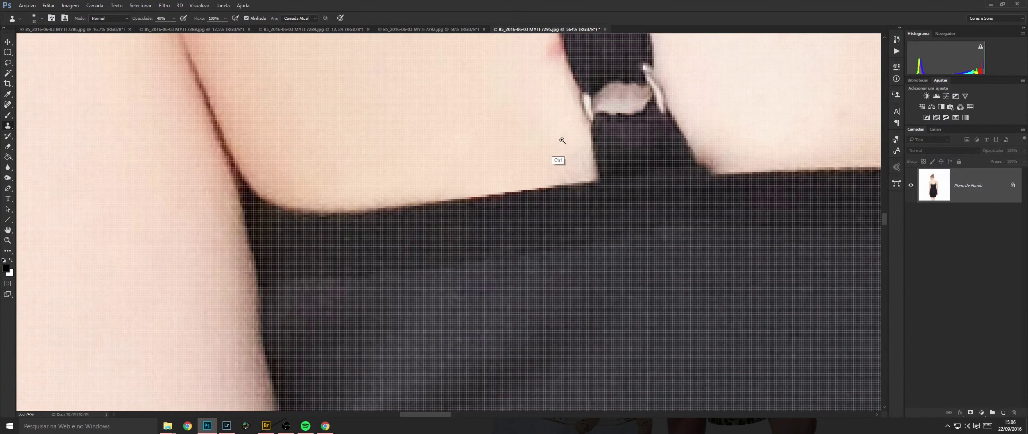
mouse_move(562, 140)
mouse_down()
mouse_move(544, 126)
mouse_move(527, 204)
mouse_move(557, 216)
mouse_up()
click(533, 211)
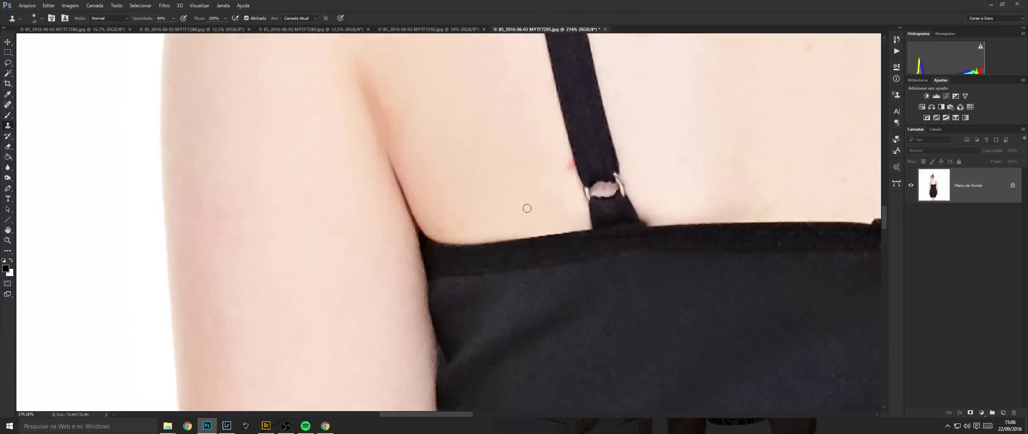
Heal the red mark beside the dress strap, then save and close MYTF7295.jpg.
key(j)
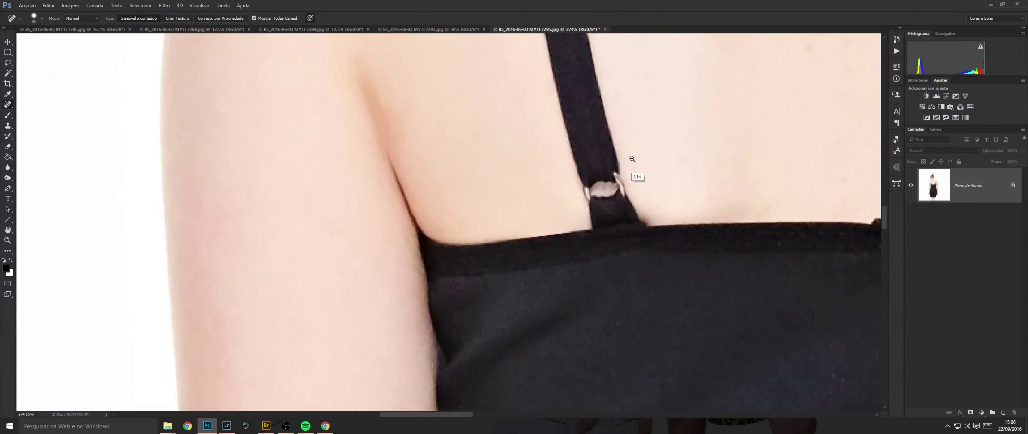
scroll(631, 161, down, 4)
key(ctrl+s)
key(ctrl+w)
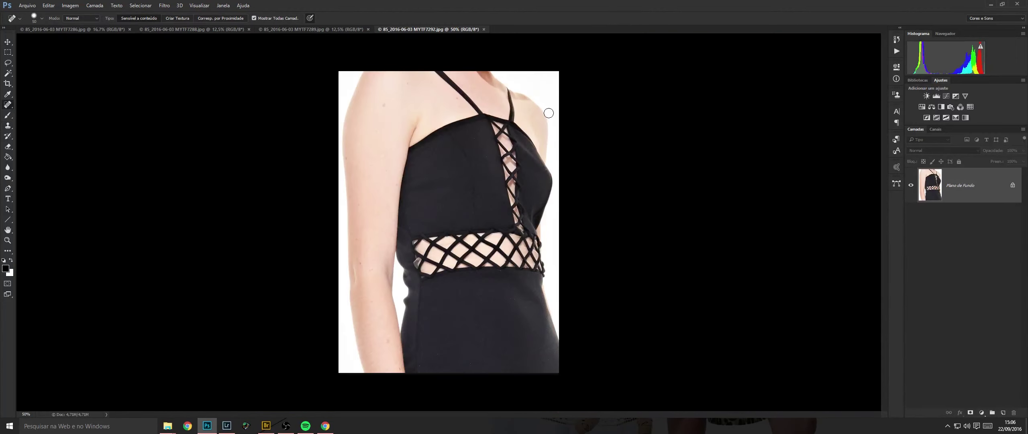
Create a background copy with a black layer mask in MYTF7292.jpg and enlarge the brush to 200.
key(F2)
key(bracketright)
key(bracketright)
key(bracketright)
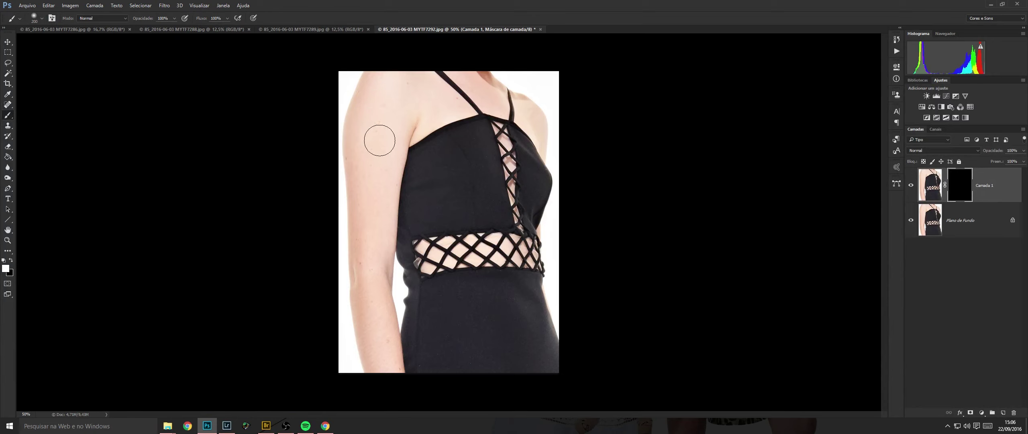
Paint the mask of MYTF7292.jpg white over the arm, shoulder and chest and merge the layers.
drag(361, 308, 366, 355)
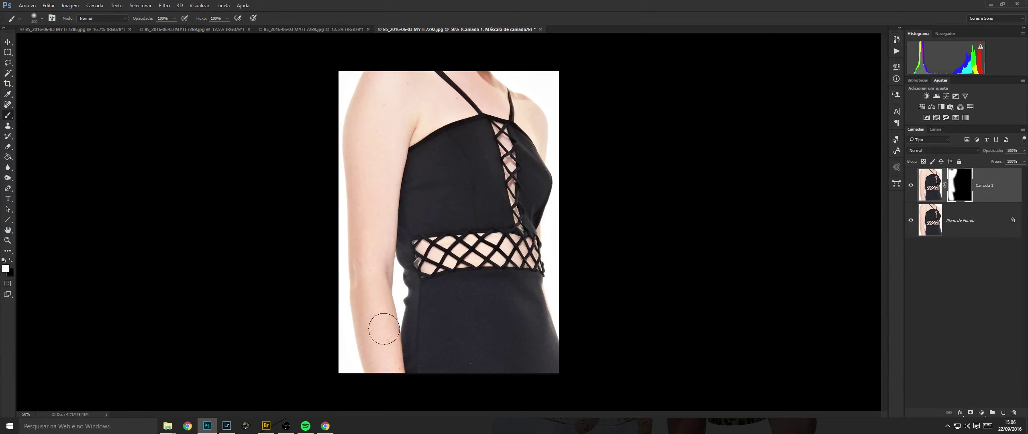
drag(447, 99, 459, 101)
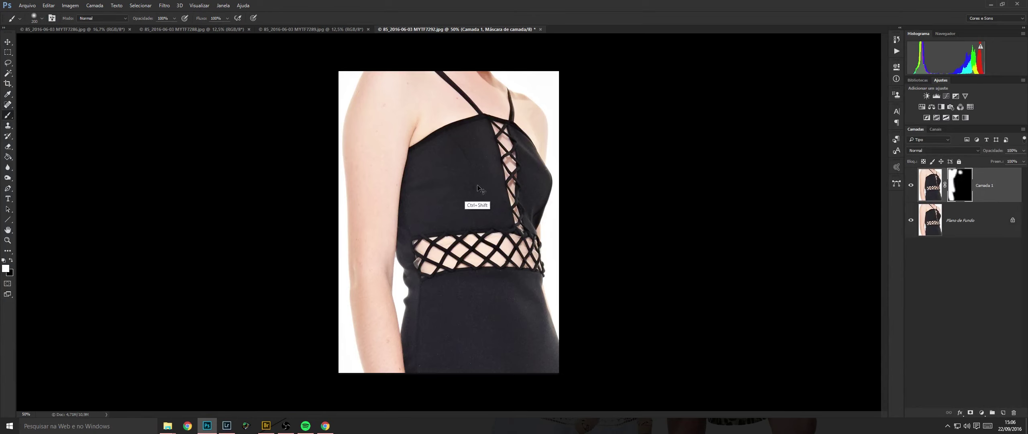
key(ctrl+e)
Heal the light specks on the lower part of the dress in MYTF7292.jpg with the Spot Healing Brush.
key(j)
key(d)
drag(477, 312, 514, 324)
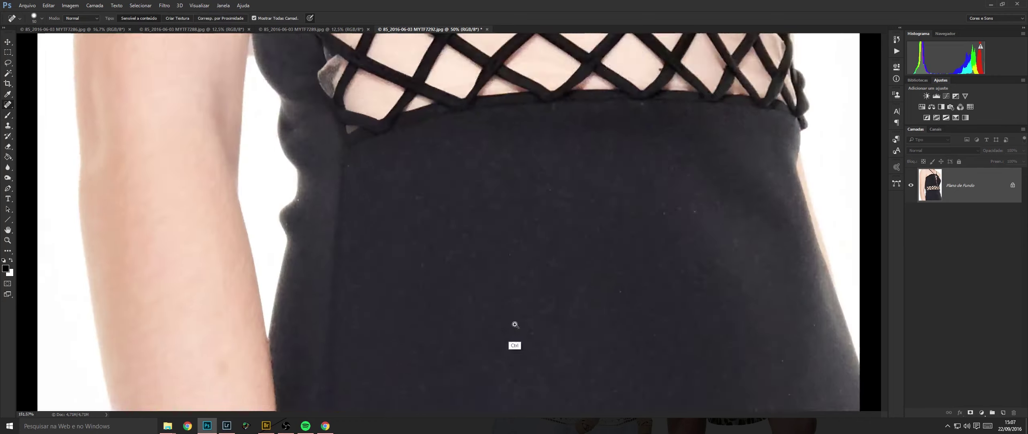
drag(447, 284, 553, 117)
click(331, 182)
click(371, 289)
click(373, 287)
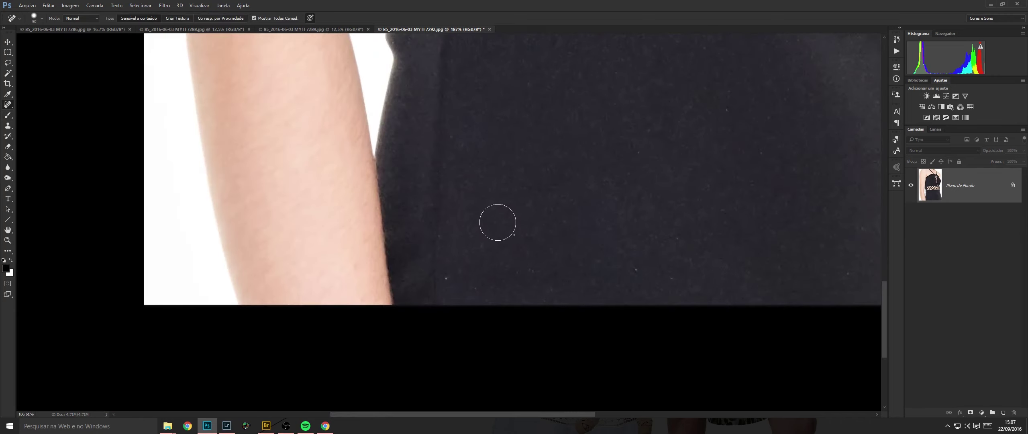
click(548, 264)
Heal the marks on the bodice in MYTF7292.jpg, undo the last healing stroke near the neckline, and close the photo.
scroll(634, 190, down, 3)
drag(634, 191, 553, 299)
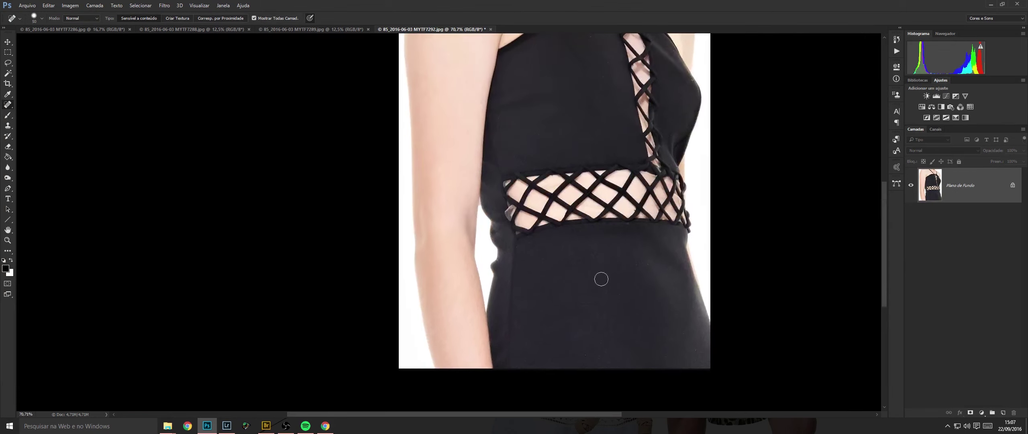
scroll(573, 179, up, 2)
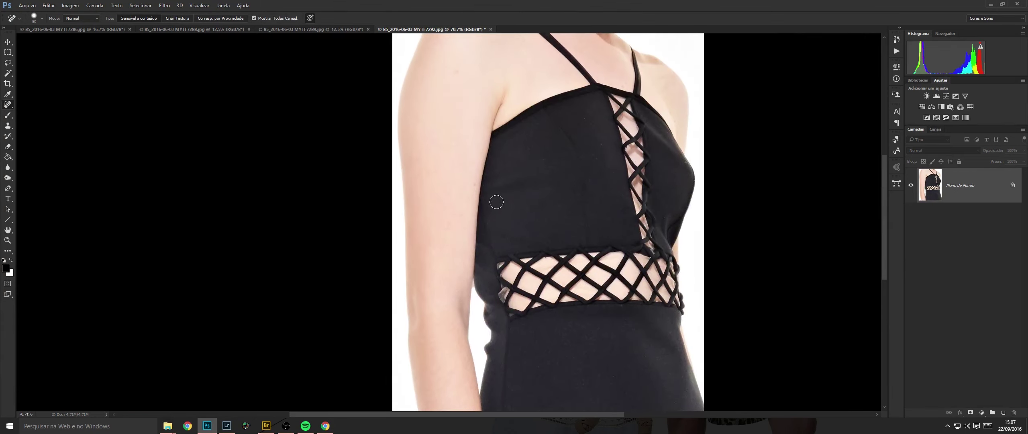
click(603, 156)
drag(598, 117, 587, 215)
drag(610, 181, 613, 179)
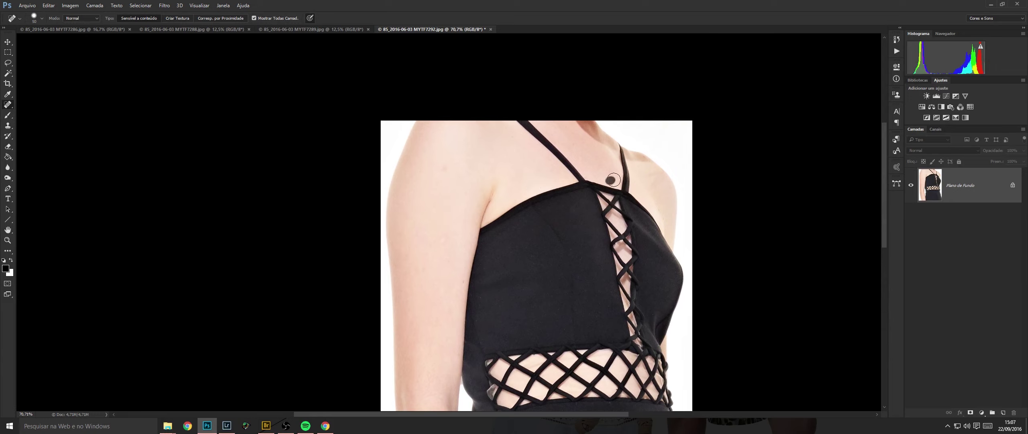
key(ctrl+z)
key(ctrl+w)
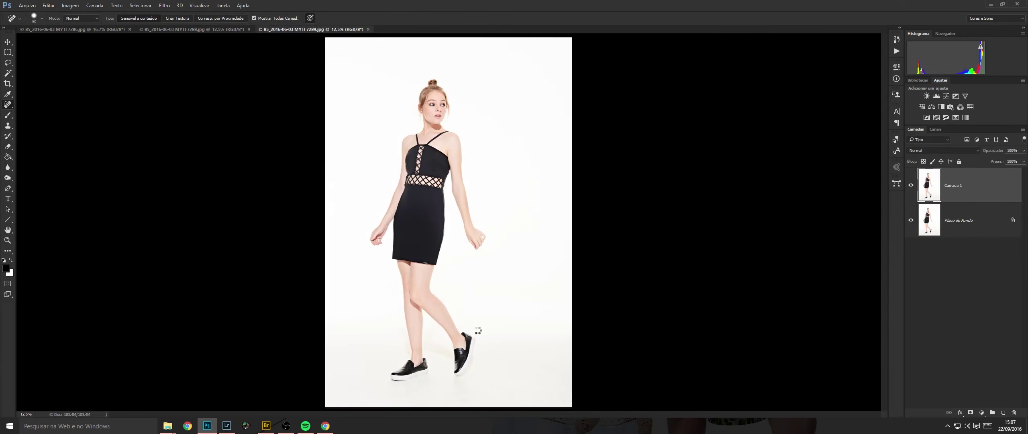
Create a background copy with a black layer mask in MYTF7289.jpg and enlarge the brush to 500.
drag(459, 331, 472, 321)
drag(456, 321, 443, 149)
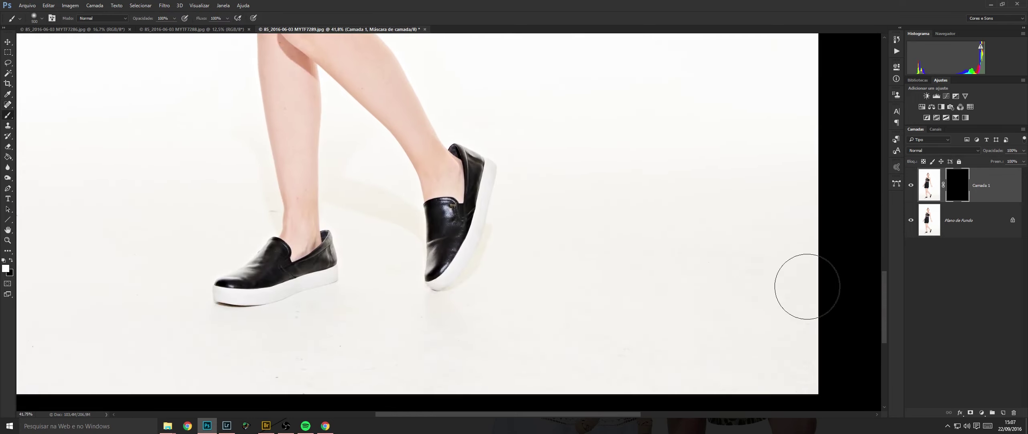
key(bracketright)
key(bracketright)
key(bracketright)
Paint the mask of MYTF7289.jpg white over the marked studio floor around the black shoes.
drag(727, 209, 711, 221)
mouse_move(385, 297)
mouse_down()
mouse_move(592, 236)
mouse_move(575, 241)
mouse_up()
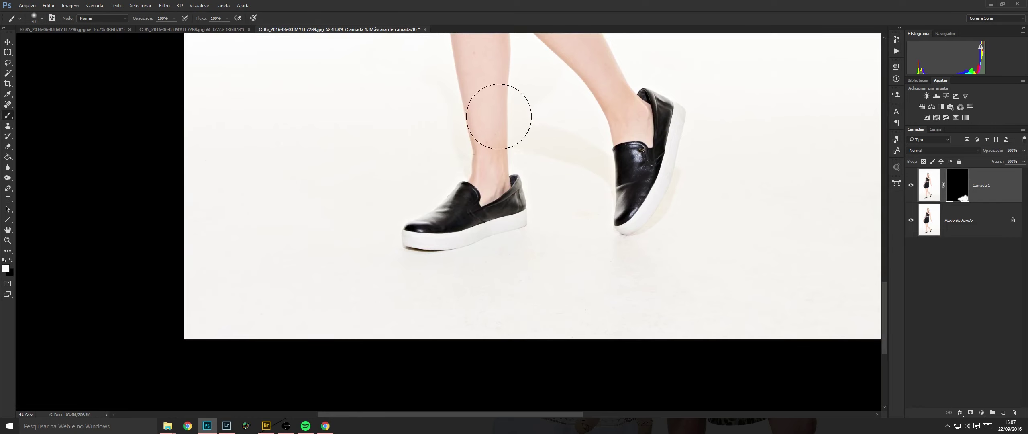
drag(439, 142, 452, 116)
drag(489, 78, 460, 204)
drag(513, 156, 549, 160)
Paint the mask of MYTF7289.jpg white over the model's bare legs.
drag(416, 150, 422, 134)
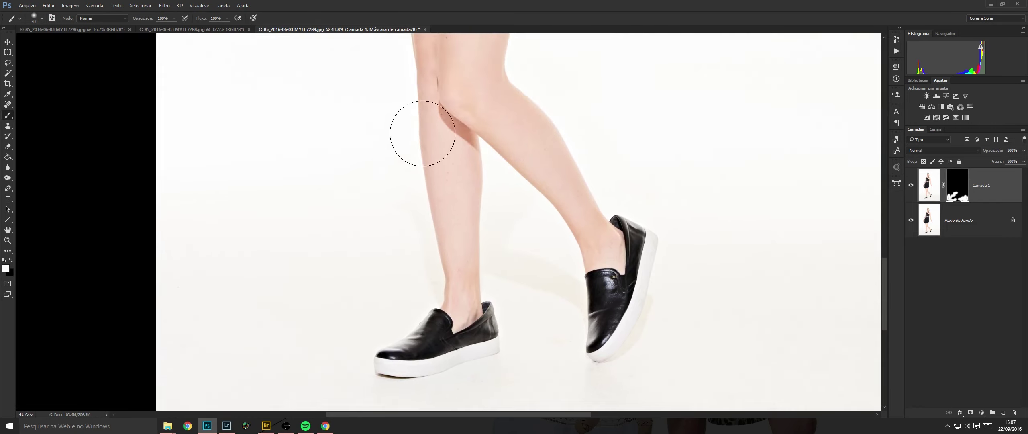
drag(435, 74, 442, 212)
drag(472, 176, 429, 179)
mouse_move(457, 65)
mouse_down()
mouse_move(457, 145)
mouse_move(405, 266)
mouse_up()
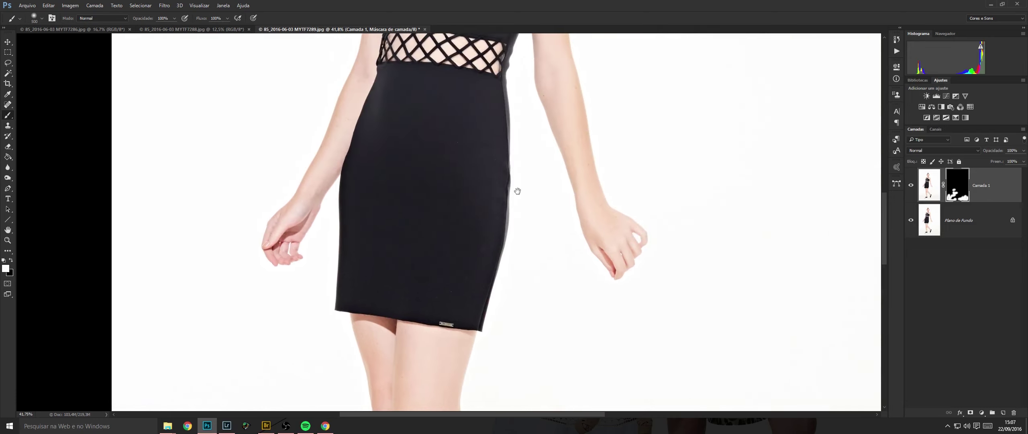
Paint the mask of MYTF7289.jpg white over the arms and shoulders with the brush reduced to 200.
mouse_move(452, 172)
mouse_down()
mouse_move(456, 337)
mouse_move(456, 309)
mouse_up()
key(bracketleft)
key(bracketleft)
key(bracketleft)
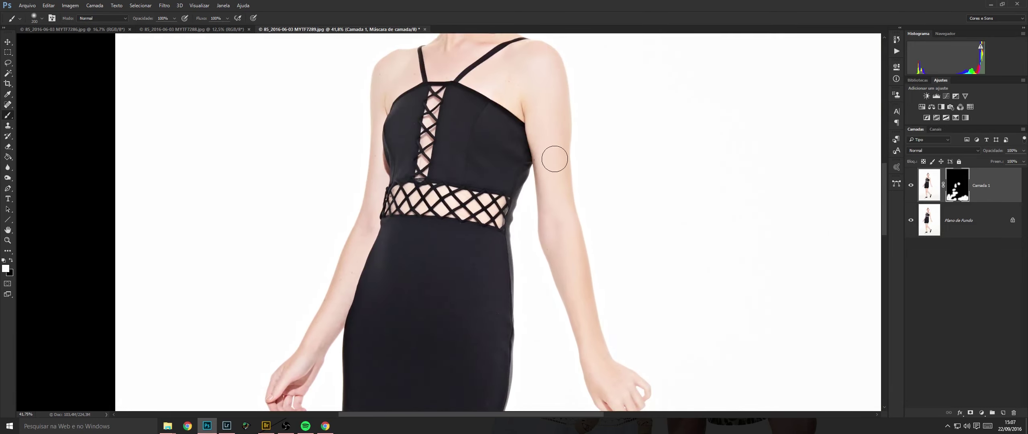
drag(500, 84, 521, 169)
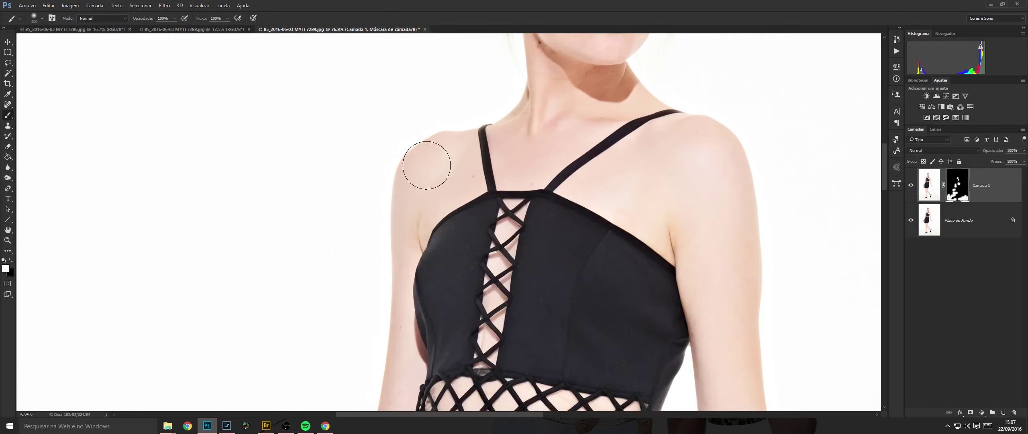